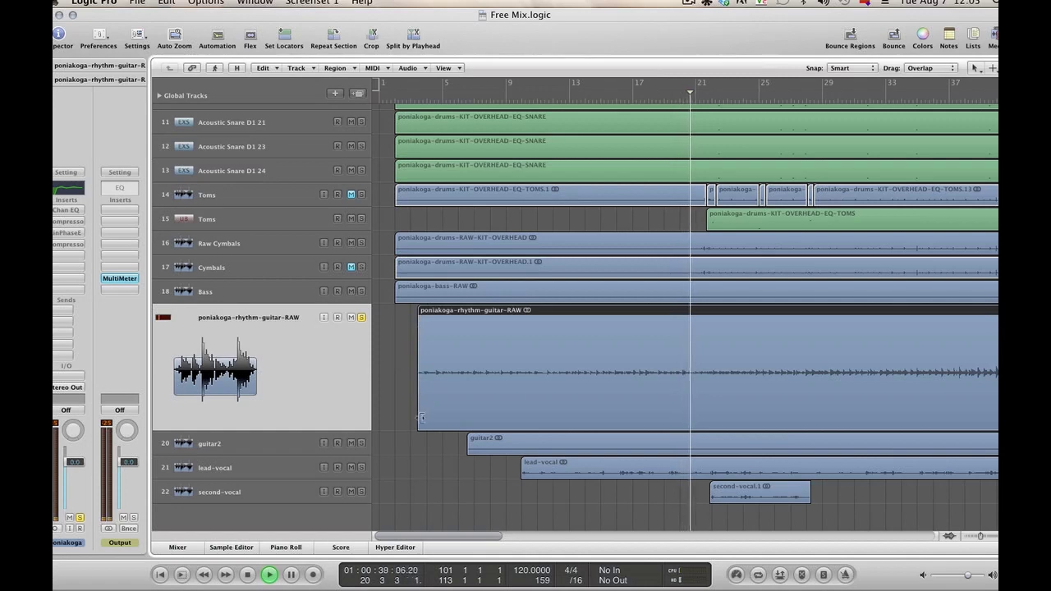
Audition the ending of the soloed rhythm guitar track from about bar 152, and return the playhead to the start
left_click_drag(393, 538, 885, 492)
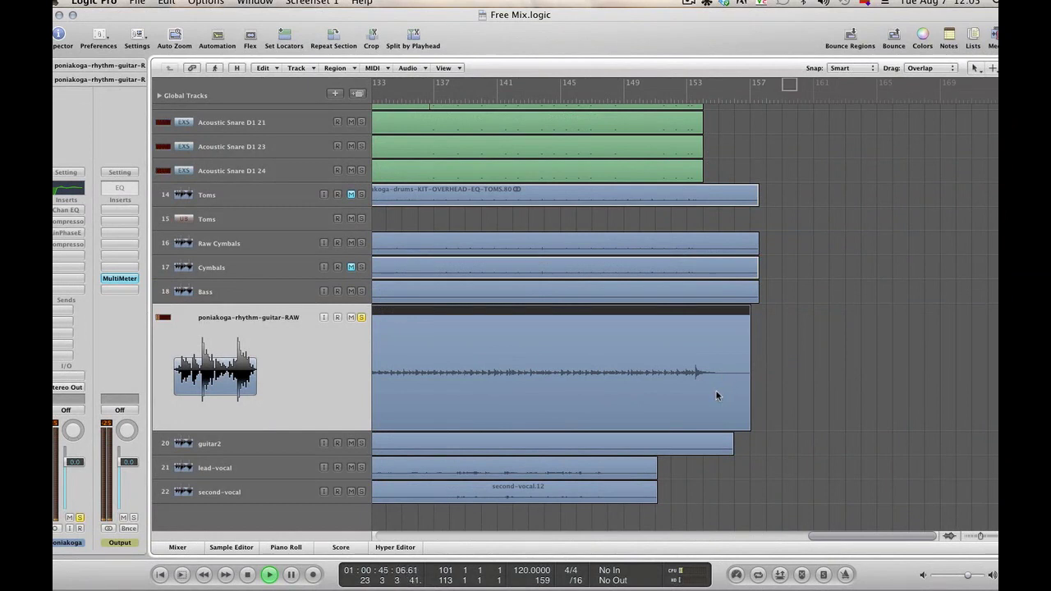
key("space")
left_click(674, 98)
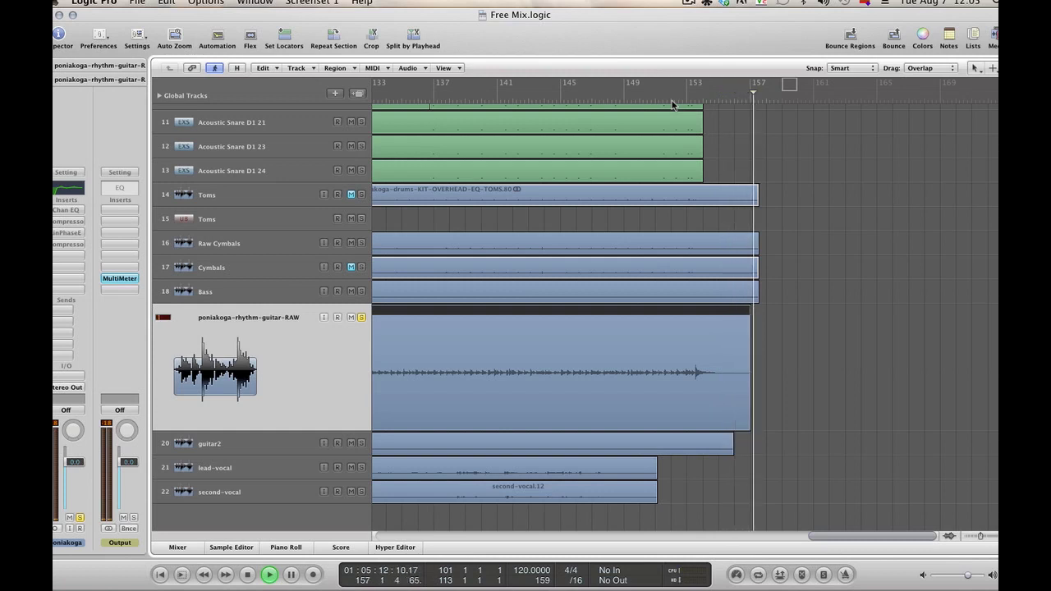
key("space")
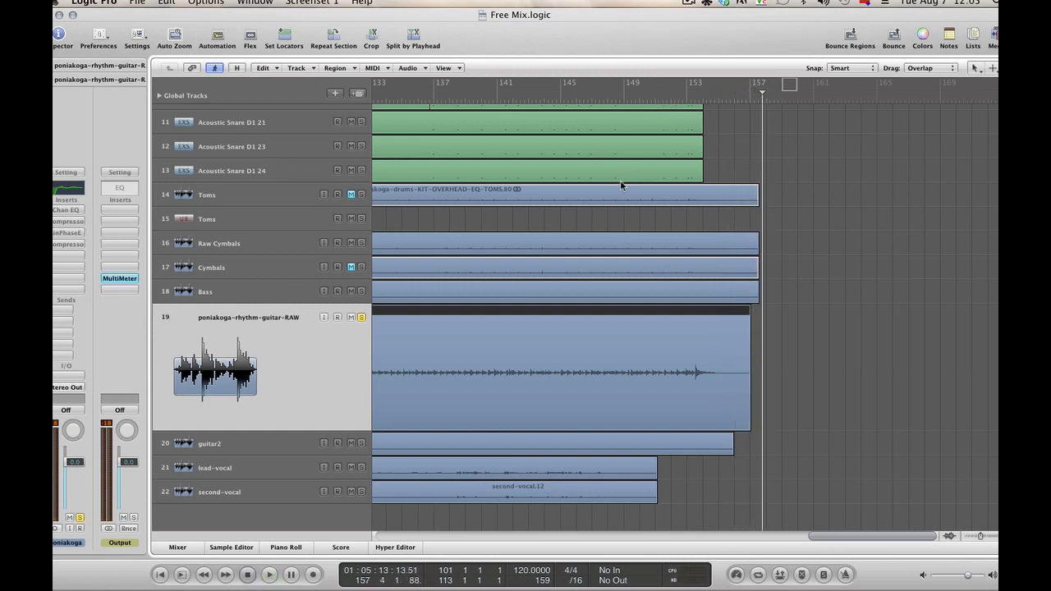
key("Return")
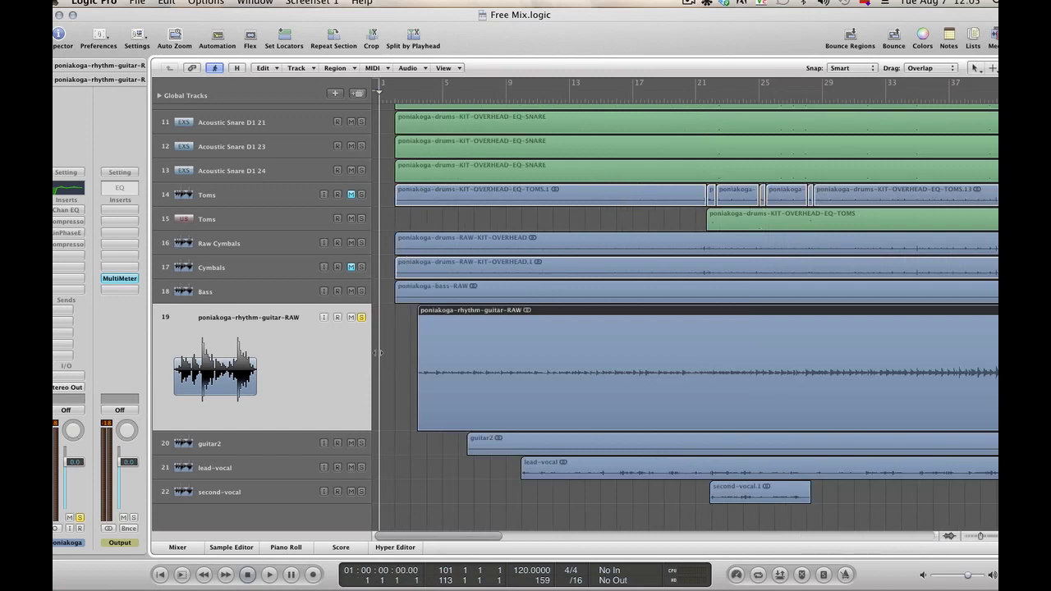
Select and solo the guitar2 track, and play it from about bar 6
left_click(297, 438)
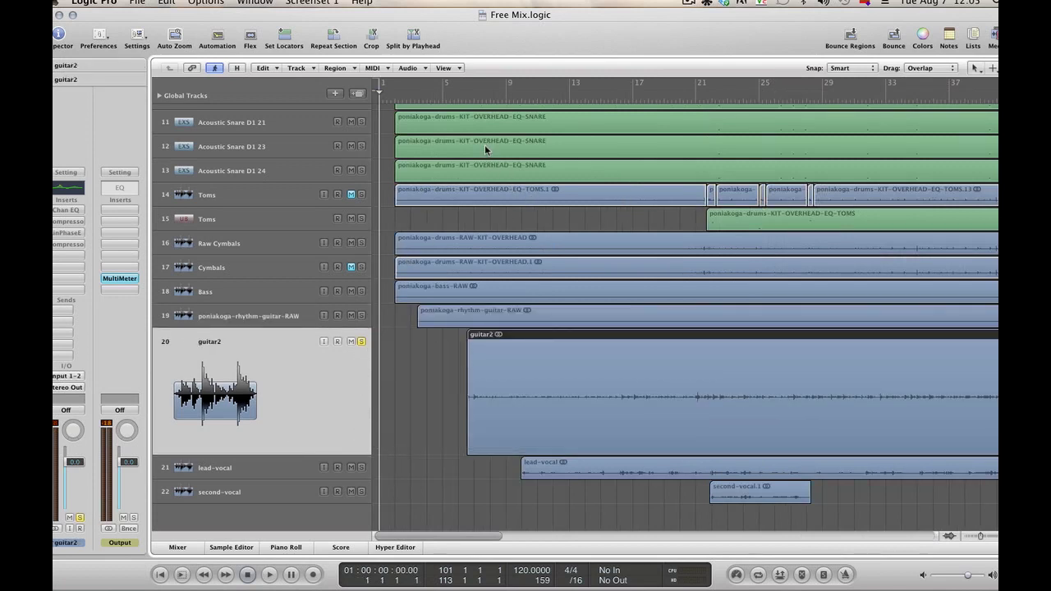
left_click(458, 102)
key("space")
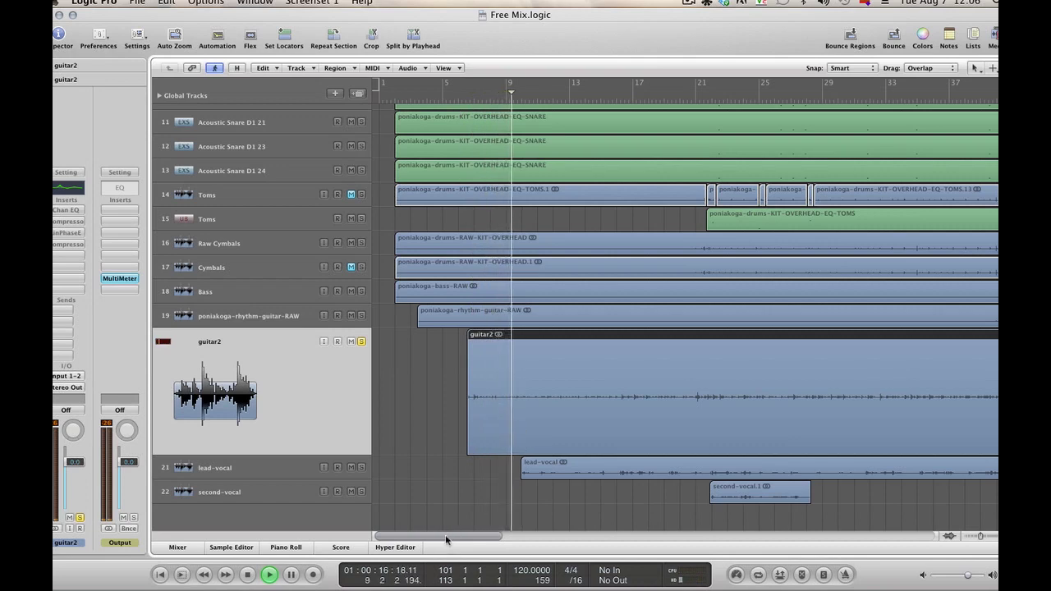
left_click_drag(445, 534, 549, 525)
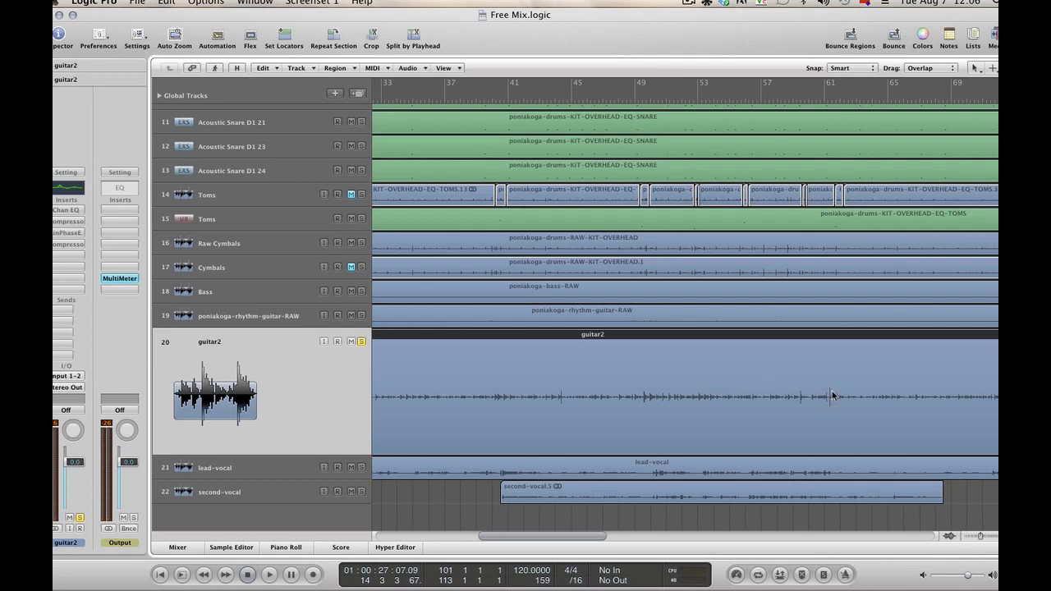
Enlarge the track heights and place the playhead at bar 41
key("ctrl+Down")
key("ctrl+Down")
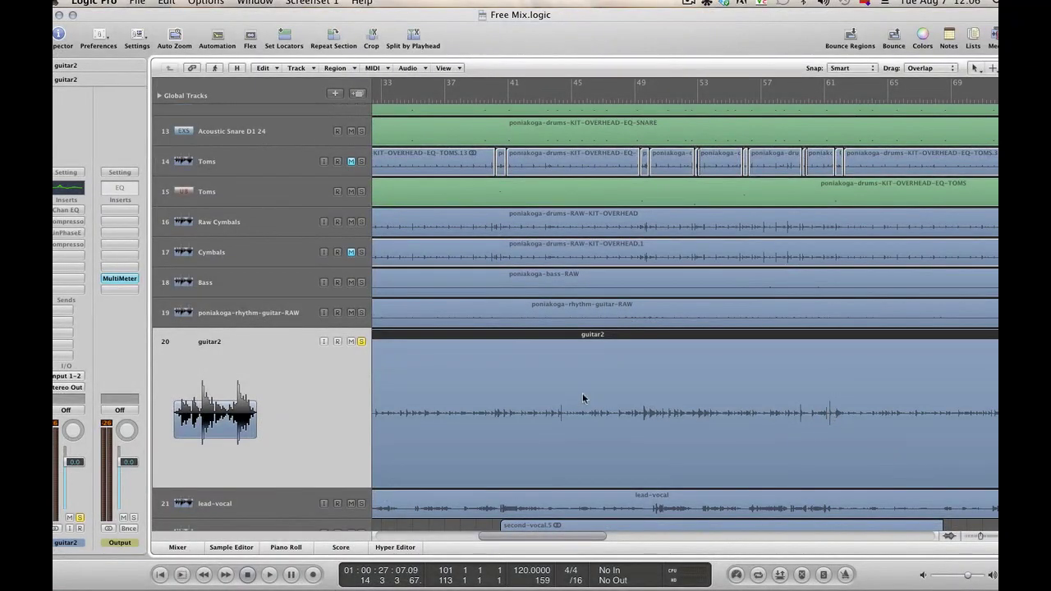
left_click(510, 96)
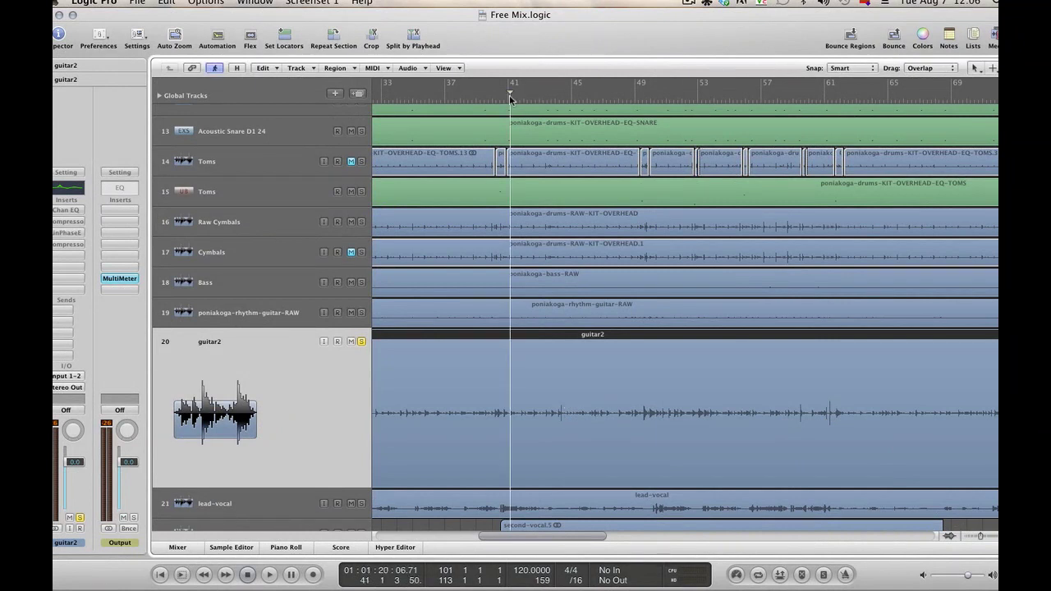
Open the guitar2 region in the Sample Editor and play it with the waveform view following the playhead
double_click(576, 336)
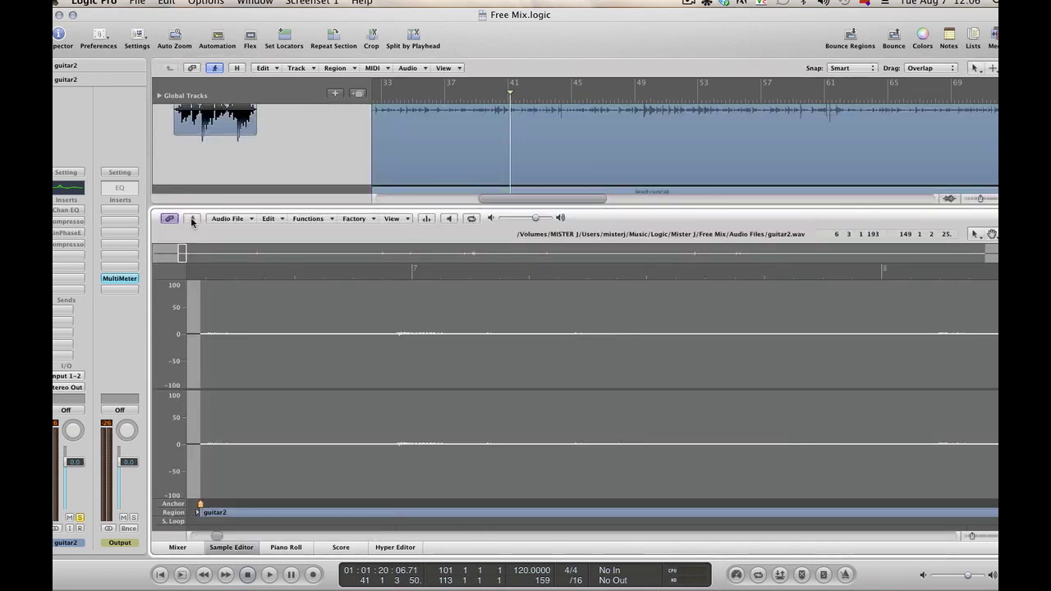
left_click(193, 220)
key("space")
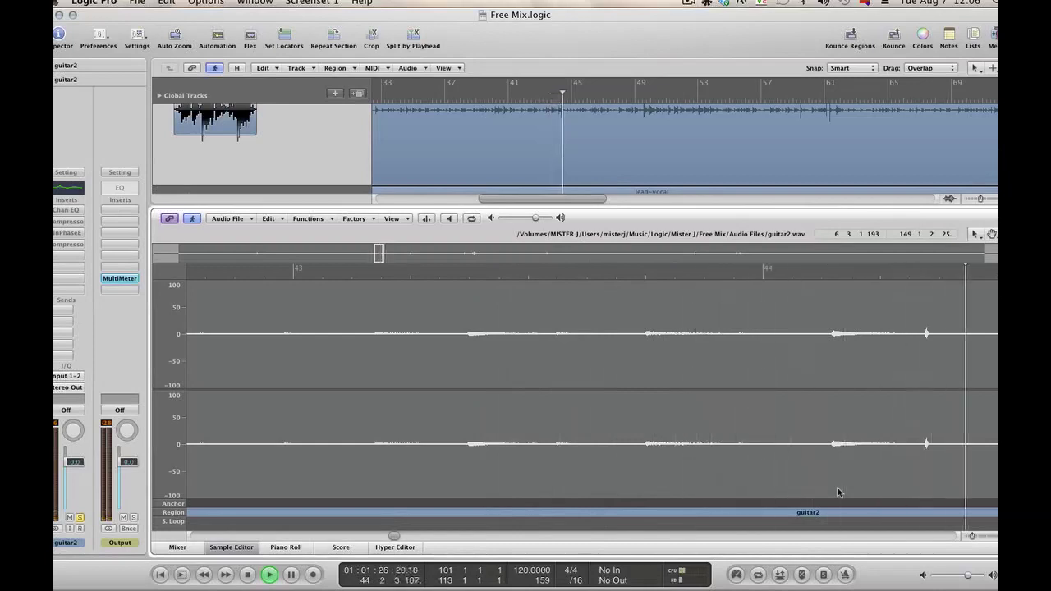
Audition guitar2 around bars 42 to 44 and mark the short noise spike shortly after bar 44
key("alt+space")
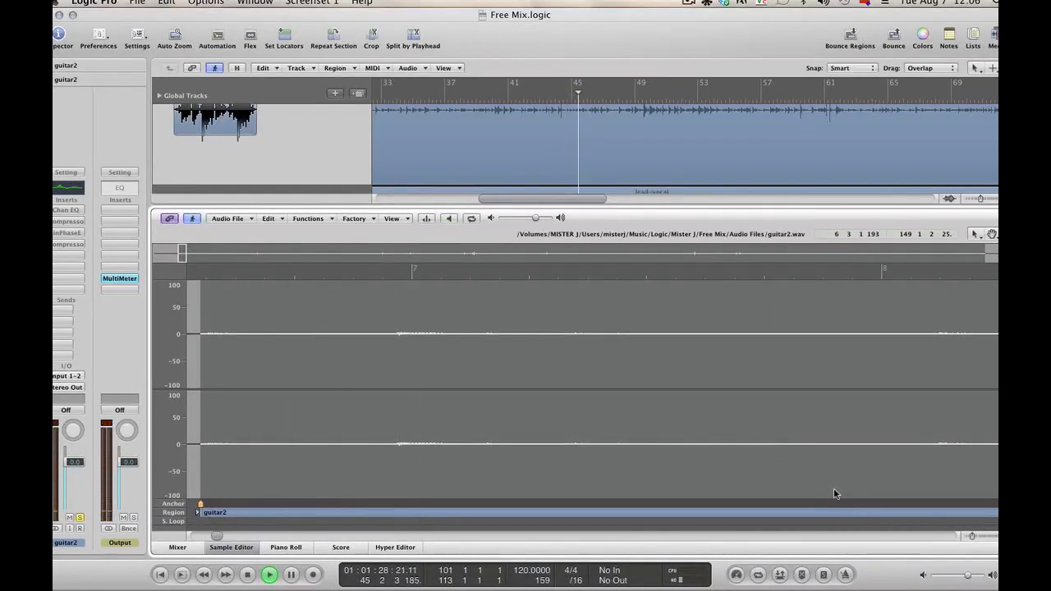
key("Return")
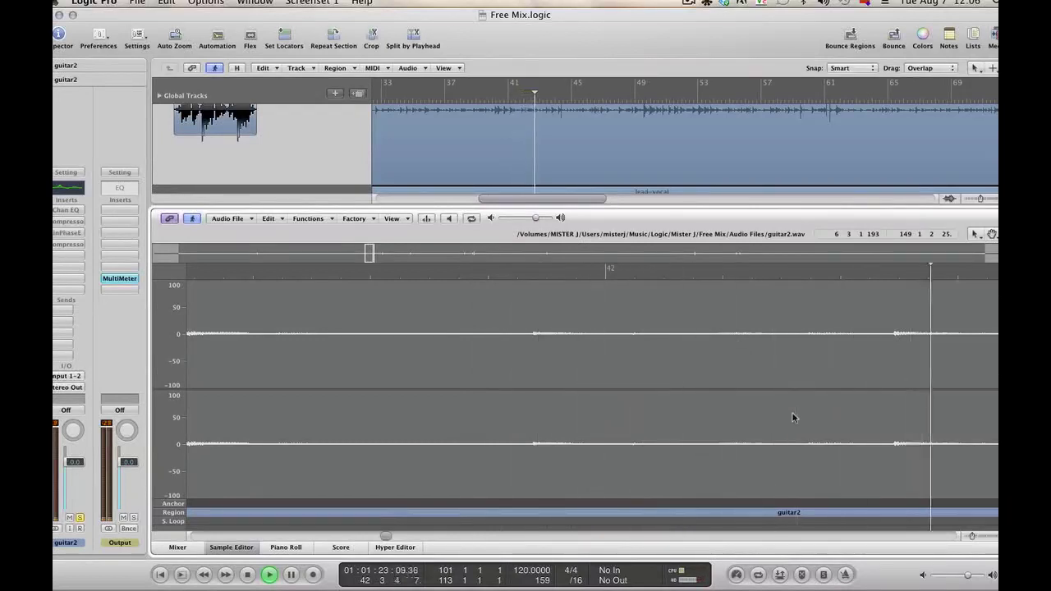
key("alt+space")
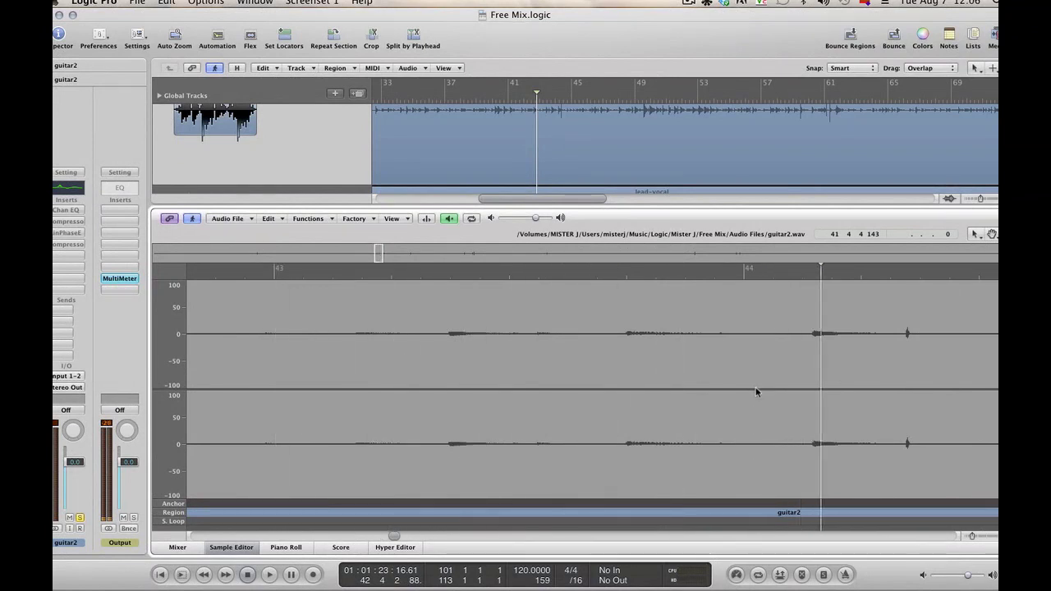
key("alt+space")
left_click_drag(905, 365, 913, 360)
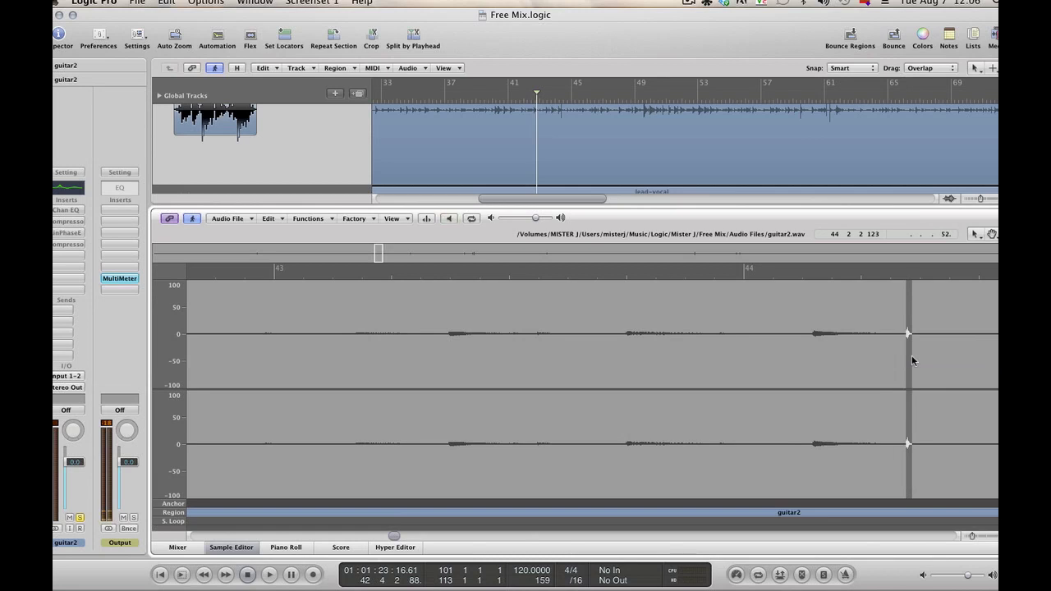
Replay guitar2 from the note just after bar 44 through the noise spike that follows it
left_click(805, 362)
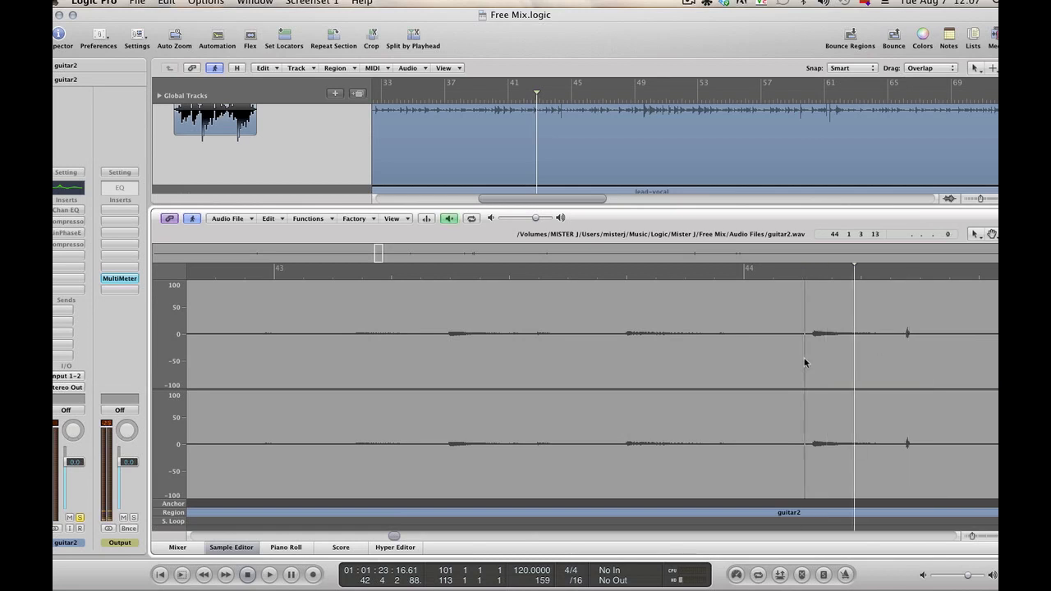
key("alt+space")
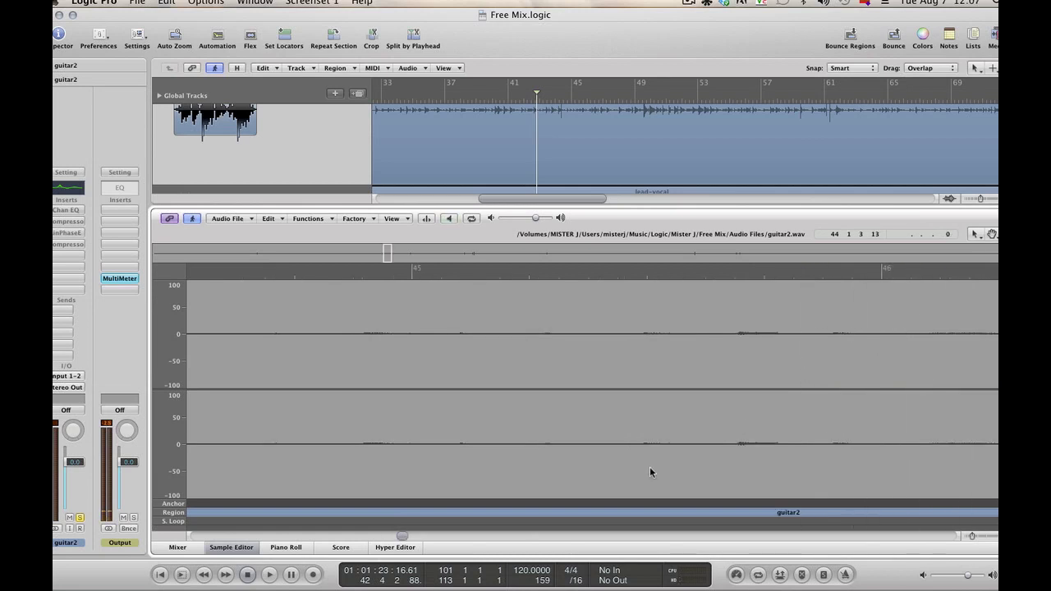
key("alt+space")
key("alt+space")
key("alt+space")
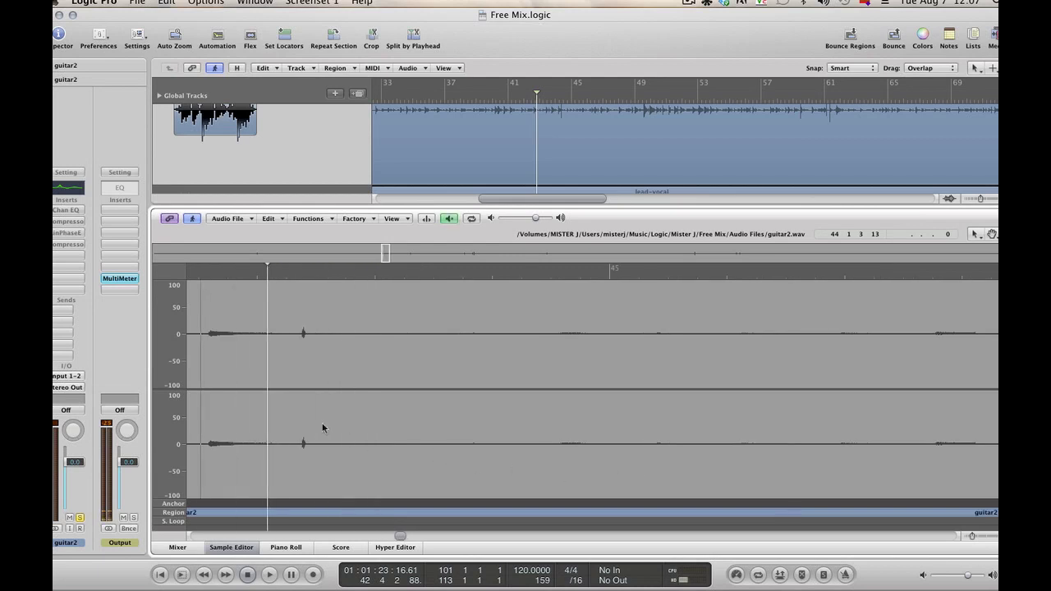
key("alt+space")
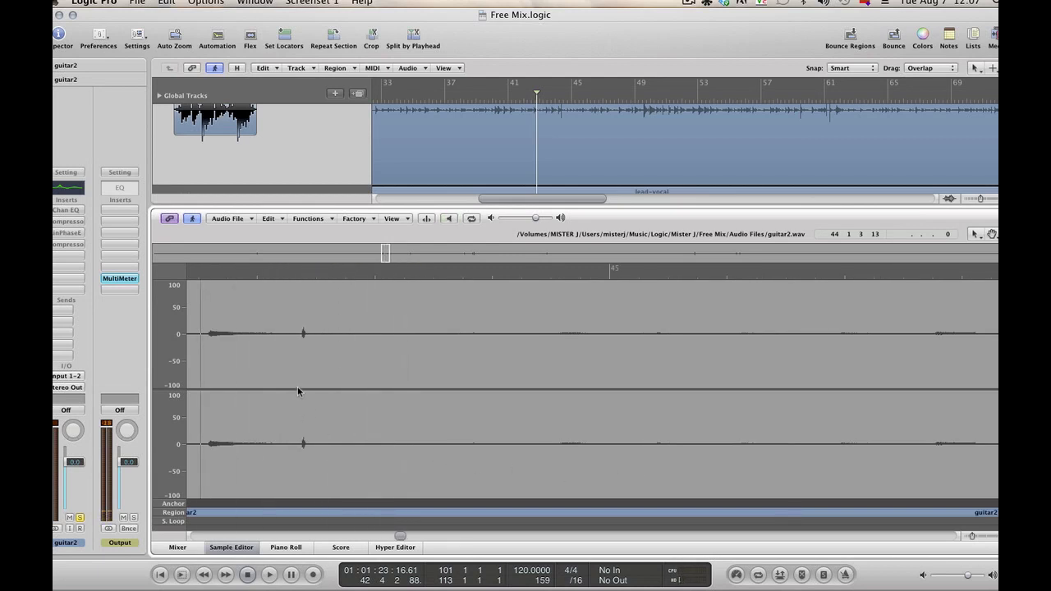
key("alt+space")
key("alt+space")
Isolate the noise spike after bar 44 and audition it alone and together with the preceding note
left_click_drag(298, 386, 306, 389)
left_click(302, 395)
left_click_drag(301, 389, 306, 389)
key("alt+space")
left_click(209, 367)
key("alt+space")
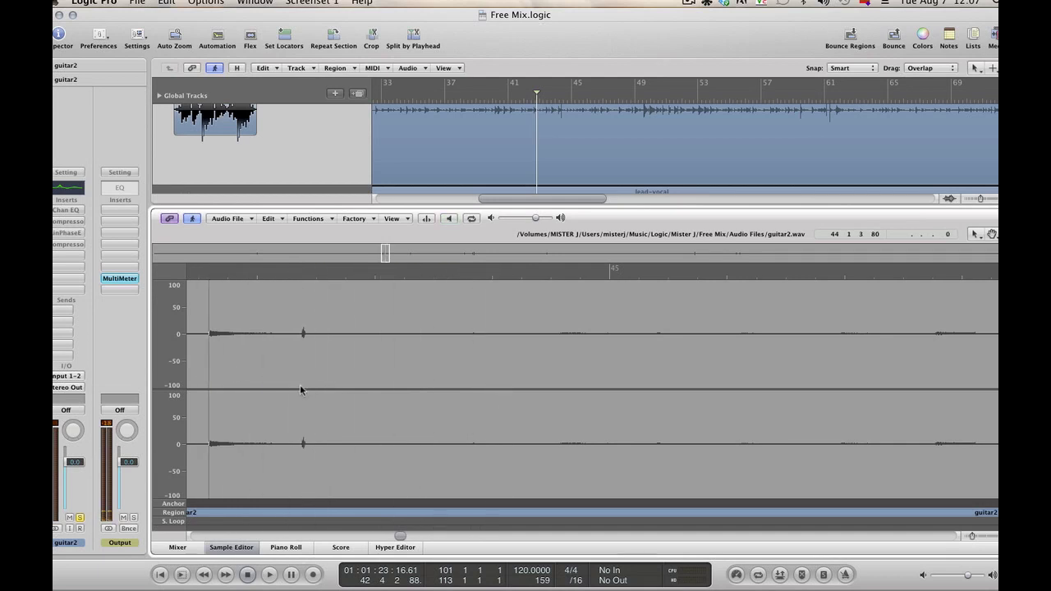
Select exactly the noise spike after bar 44 in the guitar2 waveform, from just before its onset to its decay
left_click_drag(299, 385, 306, 389)
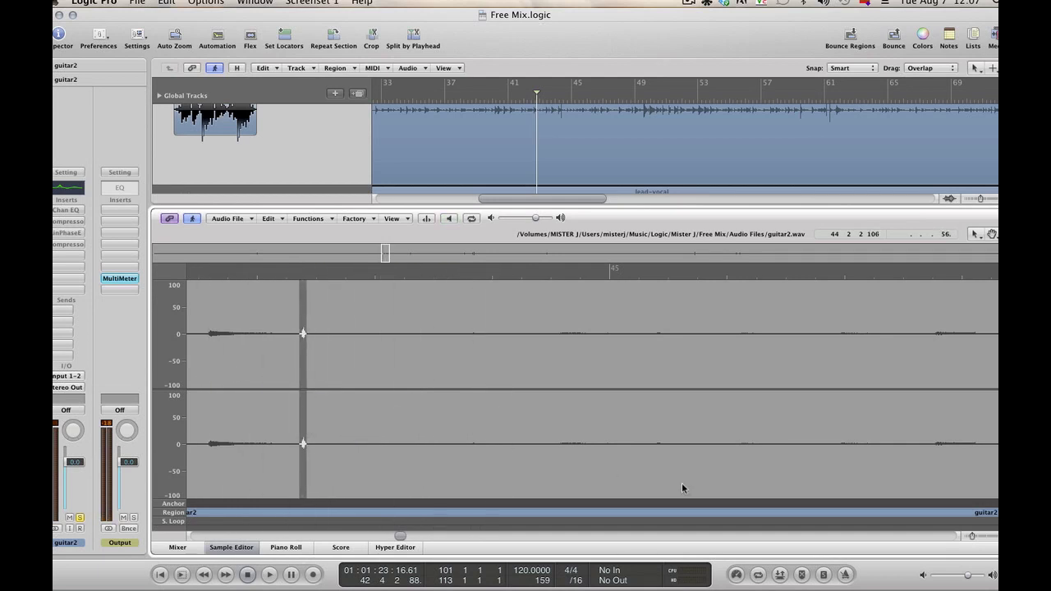
left_click_drag(970, 538, 980, 536)
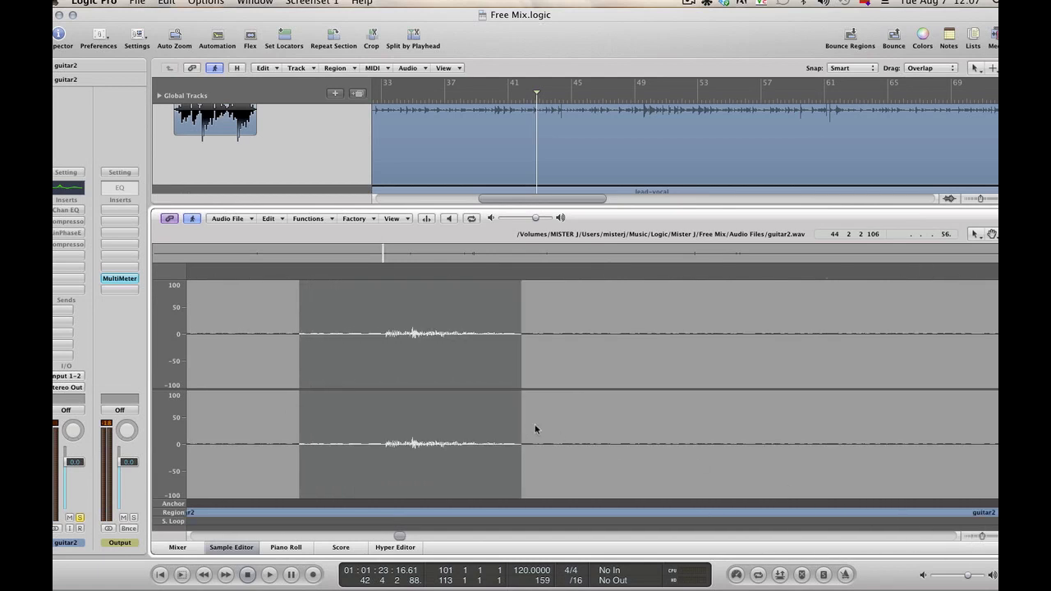
left_click(382, 395)
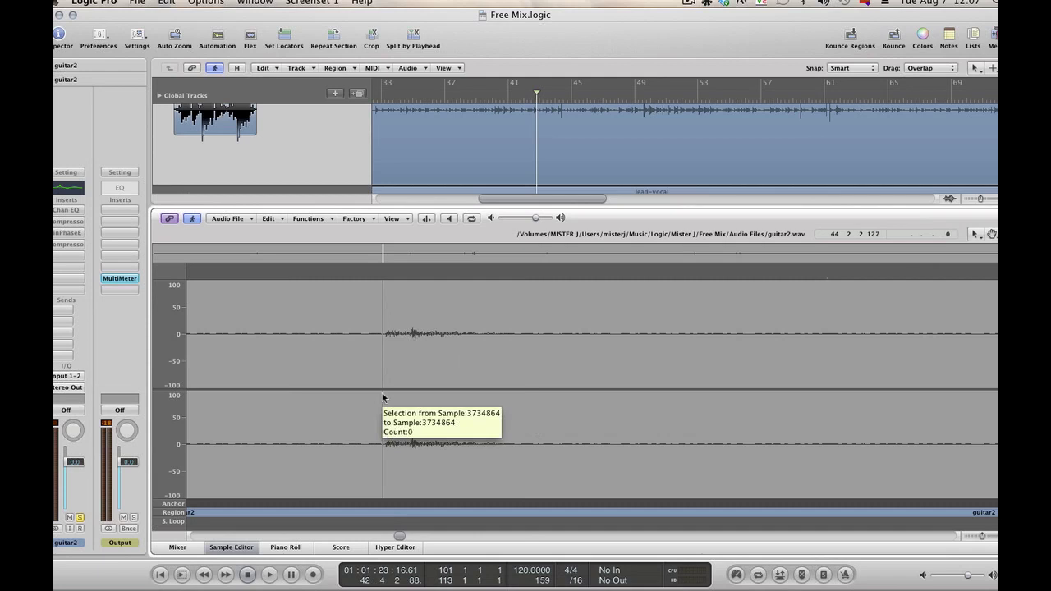
left_click_drag(383, 397, 480, 393)
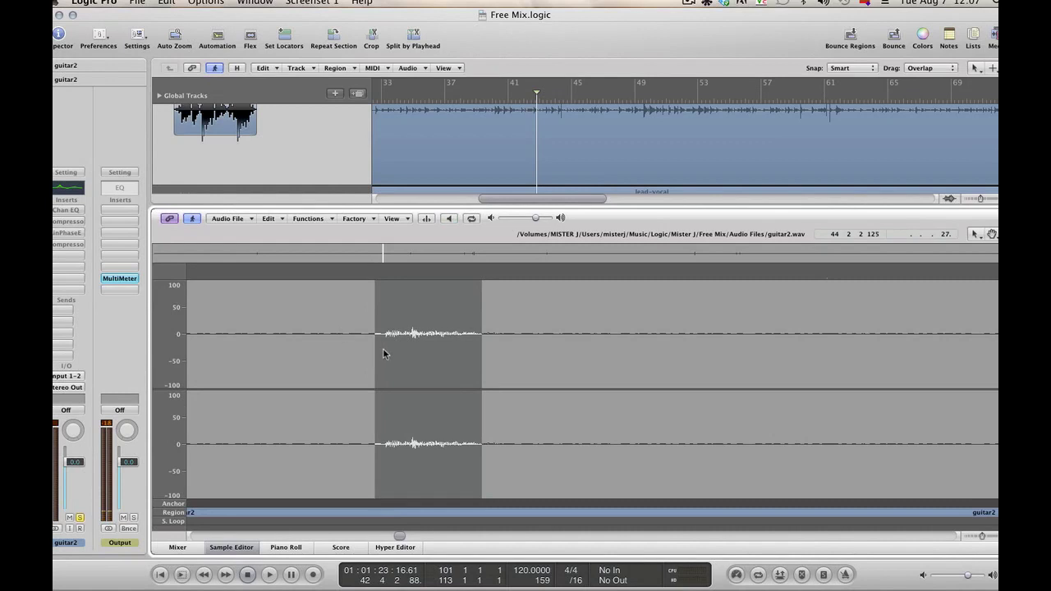
left_click_drag(383, 348, 477, 359)
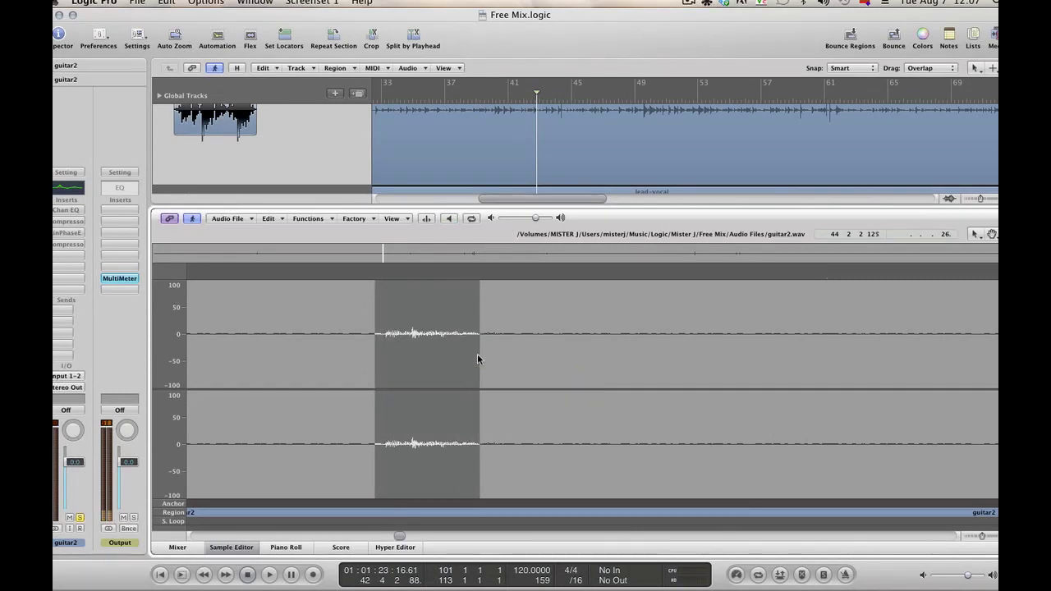
Lower the level of the selected noise spike in two passes with Change Gain
left_click(307, 219)
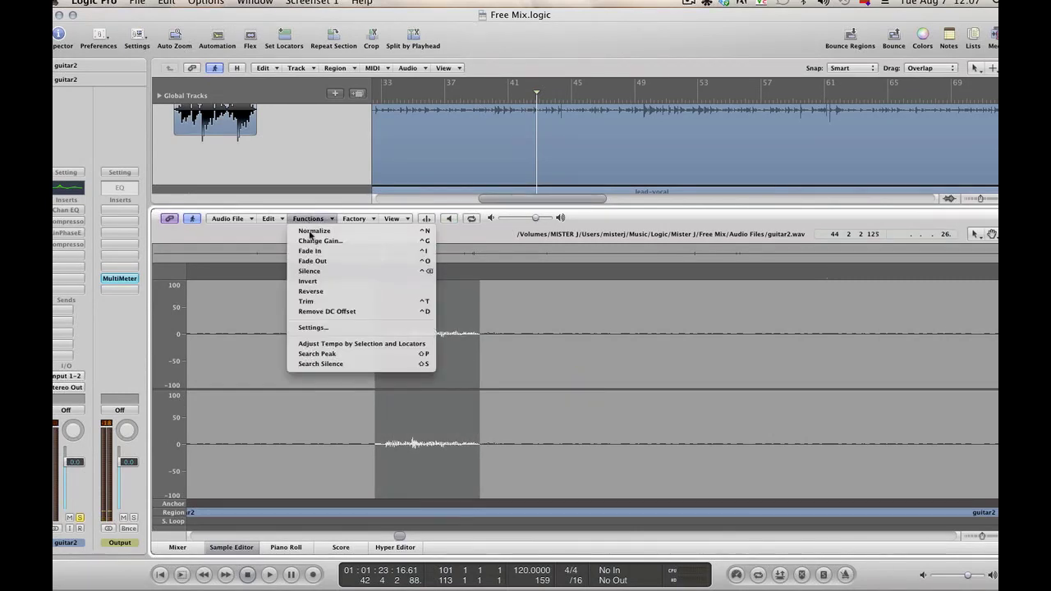
left_click(309, 240)
left_click(590, 404)
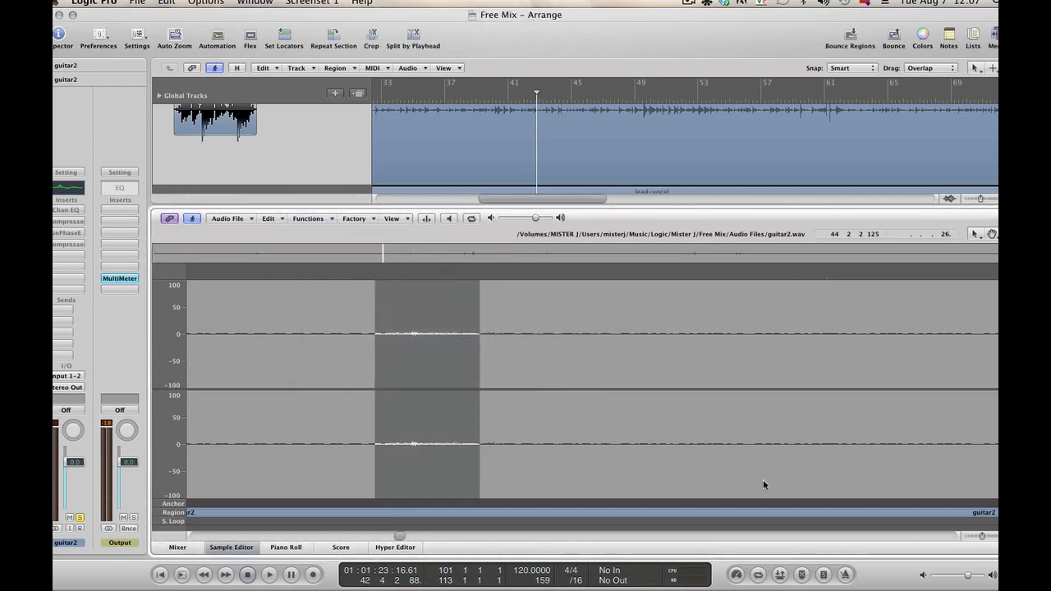
left_click_drag(983, 538, 975, 539)
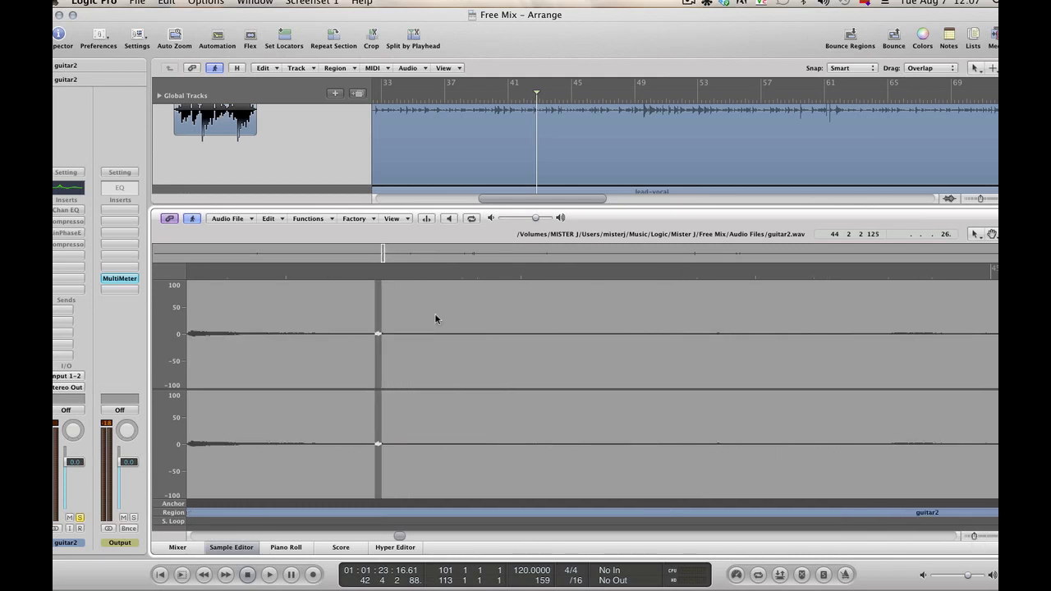
left_click(302, 218)
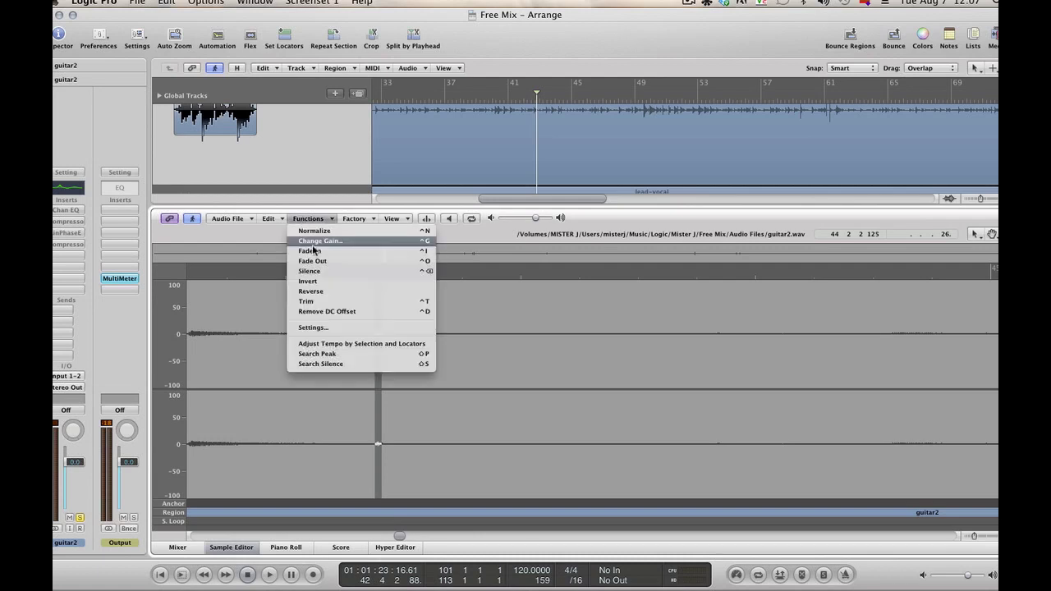
left_click(306, 241)
key("Return")
Play back the repaired guitar2 passage around bar 44 to check the result
left_click(205, 365)
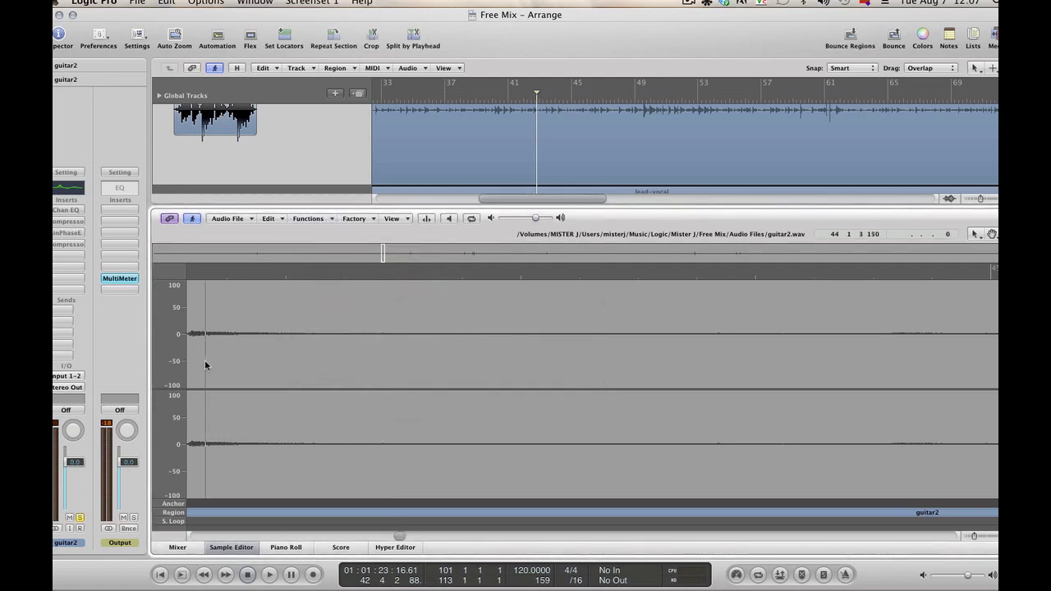
key("alt+space")
key("alt+space")
key("alt+space")
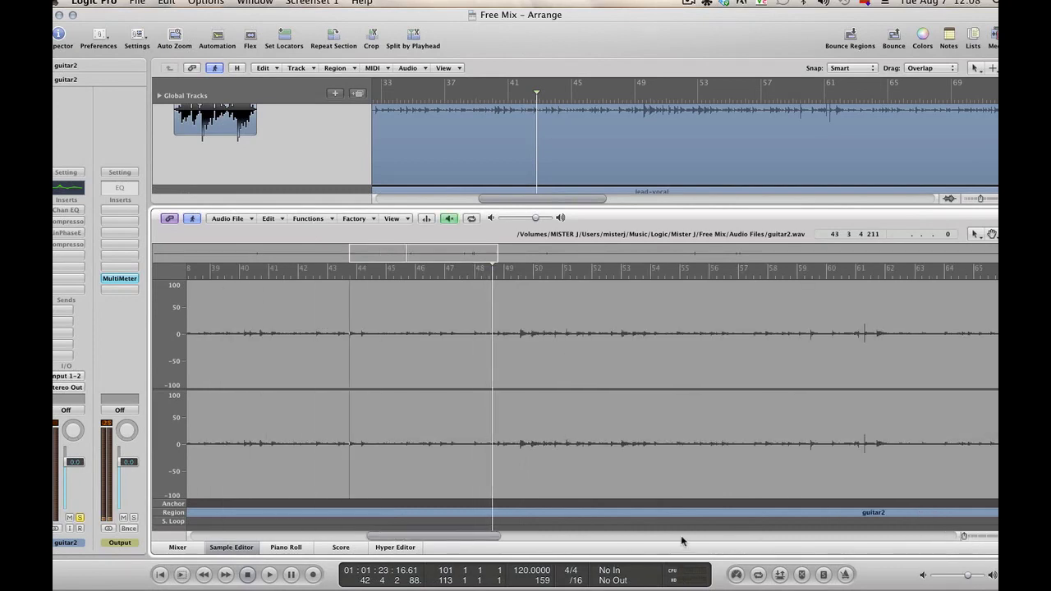
key("alt+space")
Audition the guitar2 waveform from about bar 58 through the spike after bar 61
left_click_drag(456, 537, 504, 533)
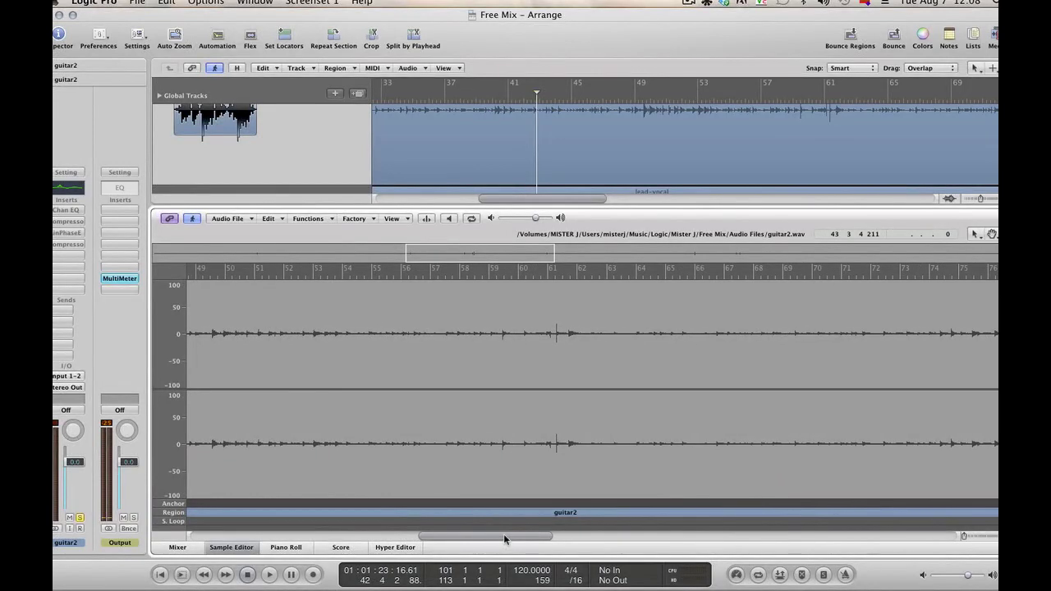
left_click(481, 384)
key("alt+space")
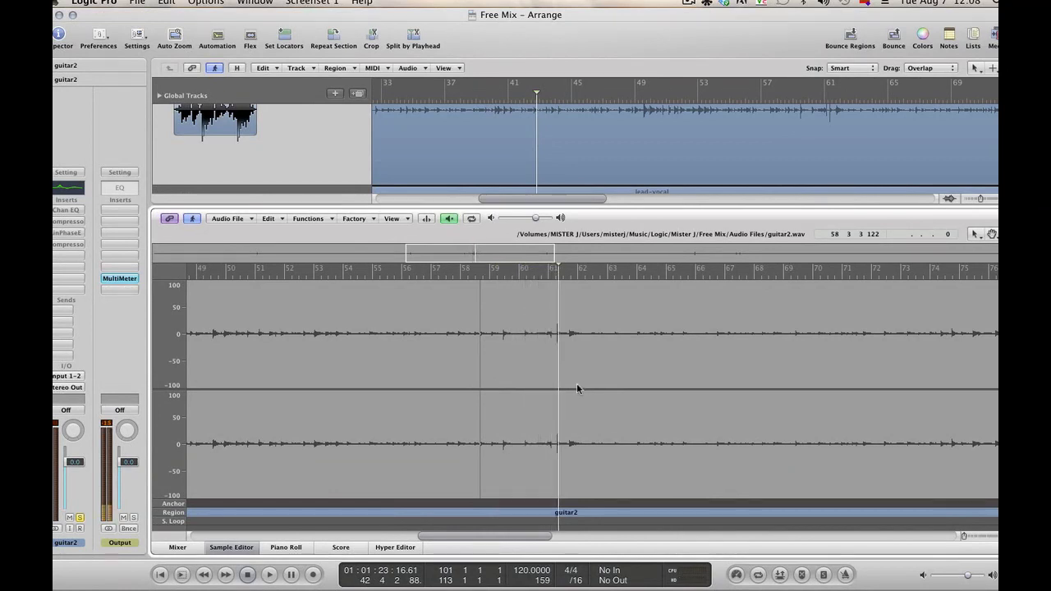
key("alt+space")
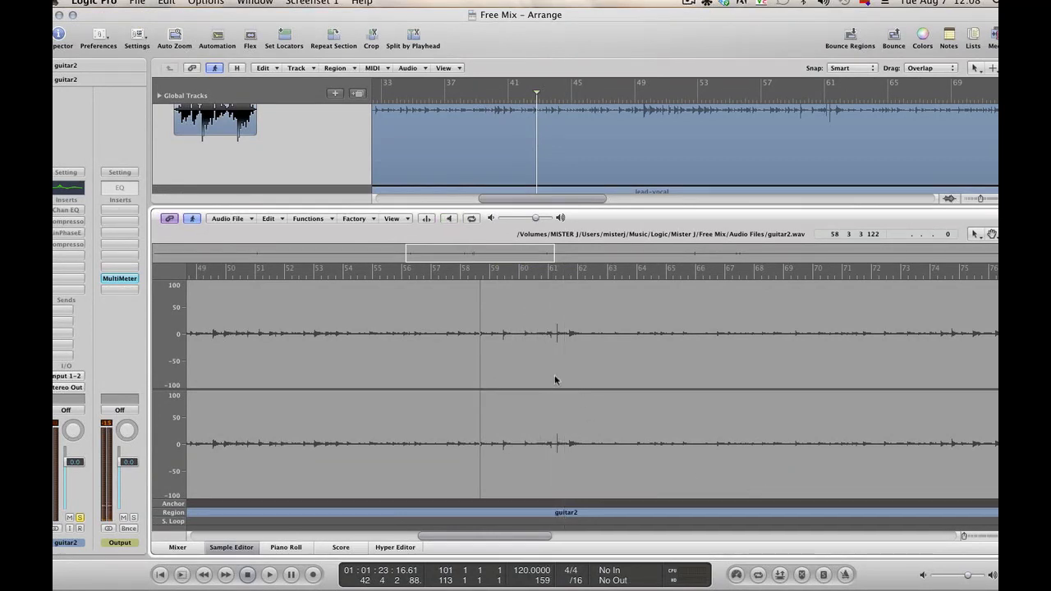
Isolate the noise spike after bar 61 with its decay in guitar2 and audition it
left_click(555, 380)
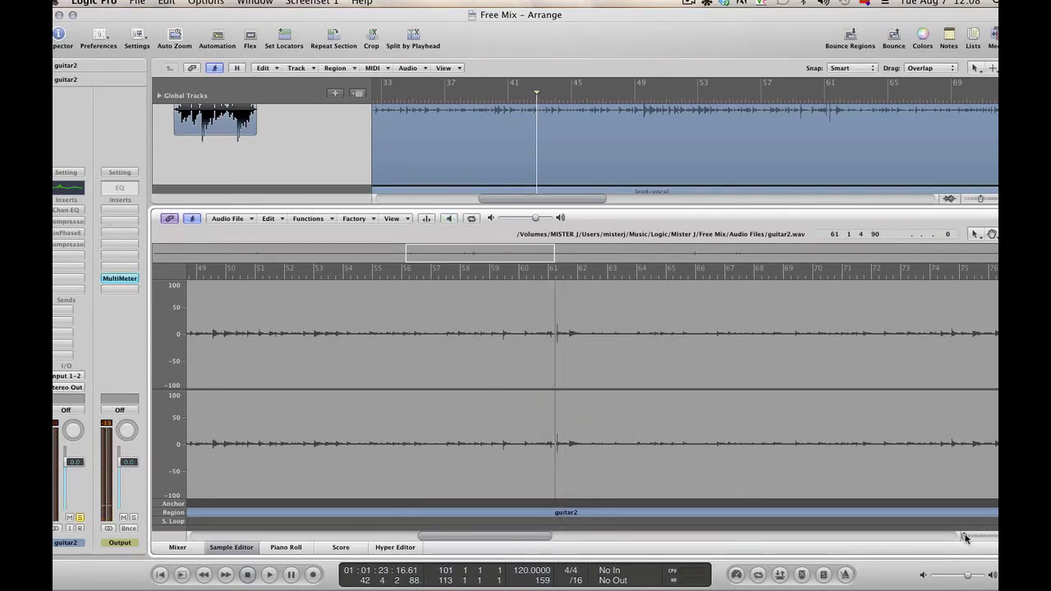
left_click_drag(965, 538, 973, 537)
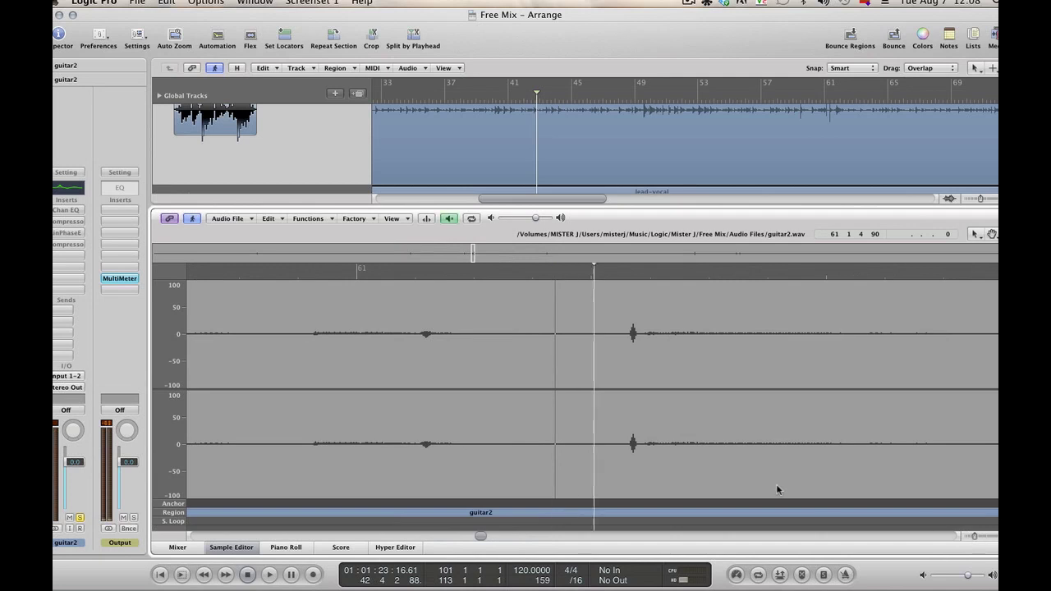
left_click_drag(629, 387, 882, 402)
key("alt+space")
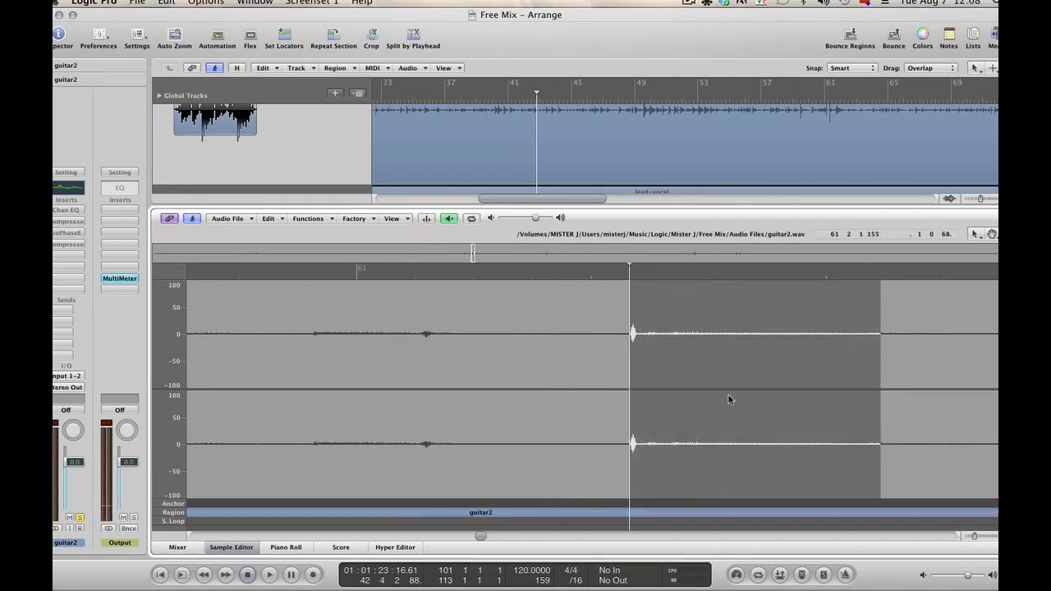
key("alt+space")
Select only the noise spike after bar 61 and lower it by 13.0 dB with Change Gain
left_click_drag(627, 394, 638, 391)
left_click(630, 391)
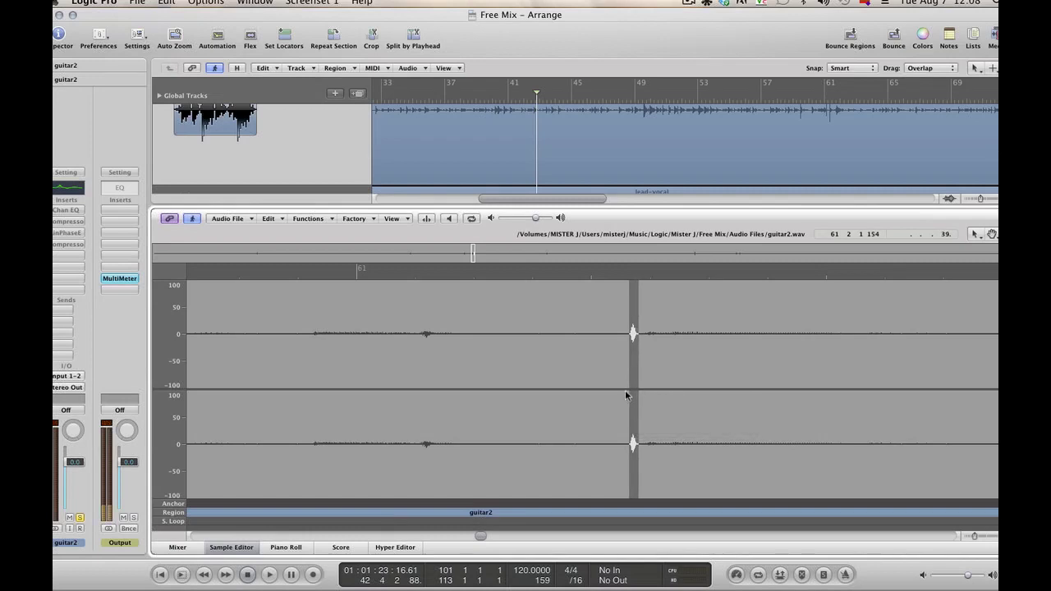
left_click(321, 219)
left_click(320, 241)
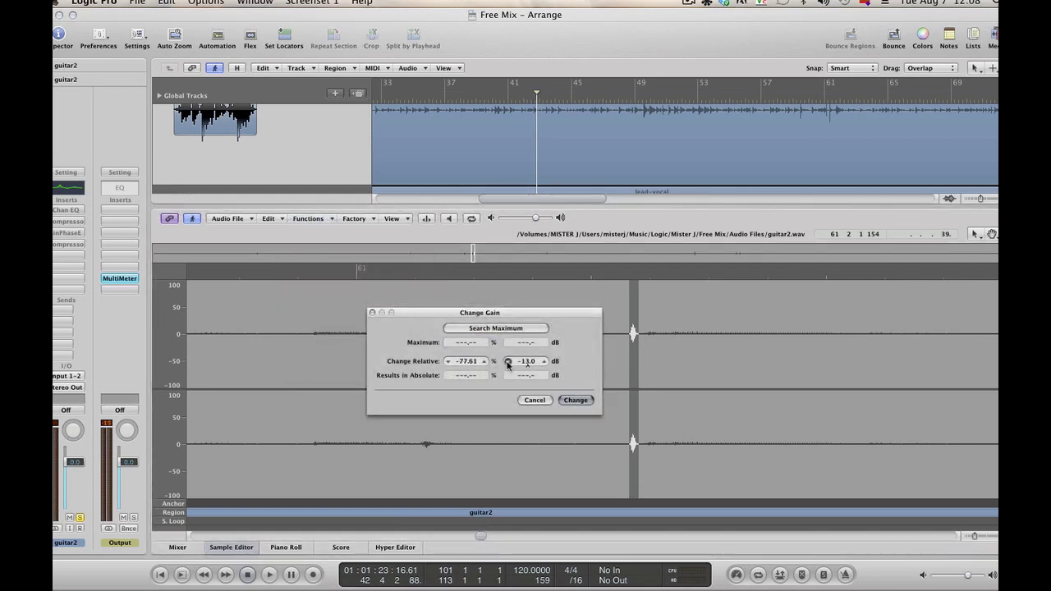
left_click(587, 401)
Play back the repaired guitar2 passage around bar 61 to check the result
left_click(340, 380)
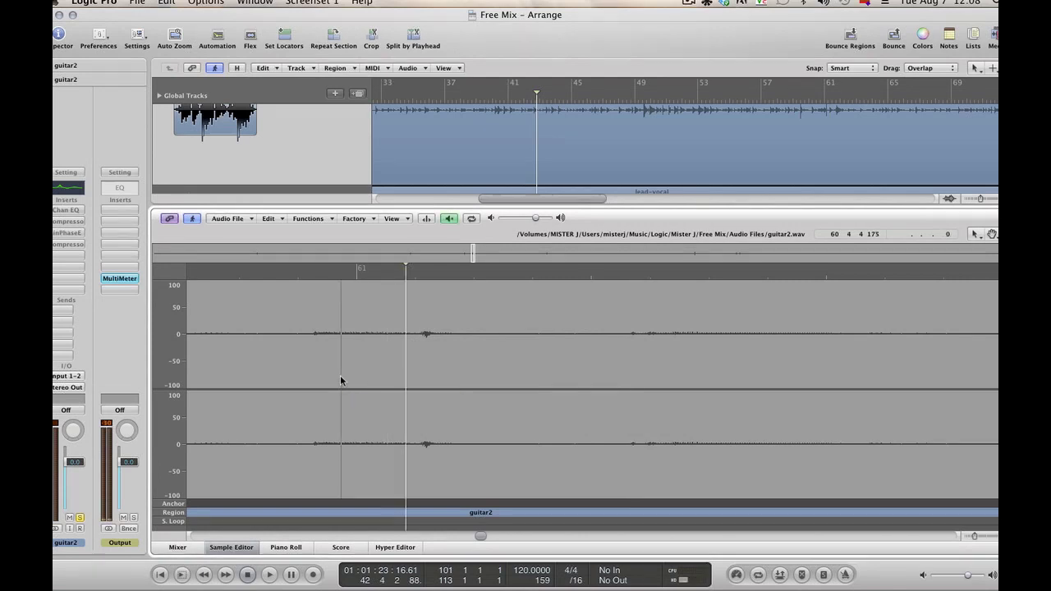
key("alt+space")
key("alt+space")
key("alt+space")
key("alt+space")
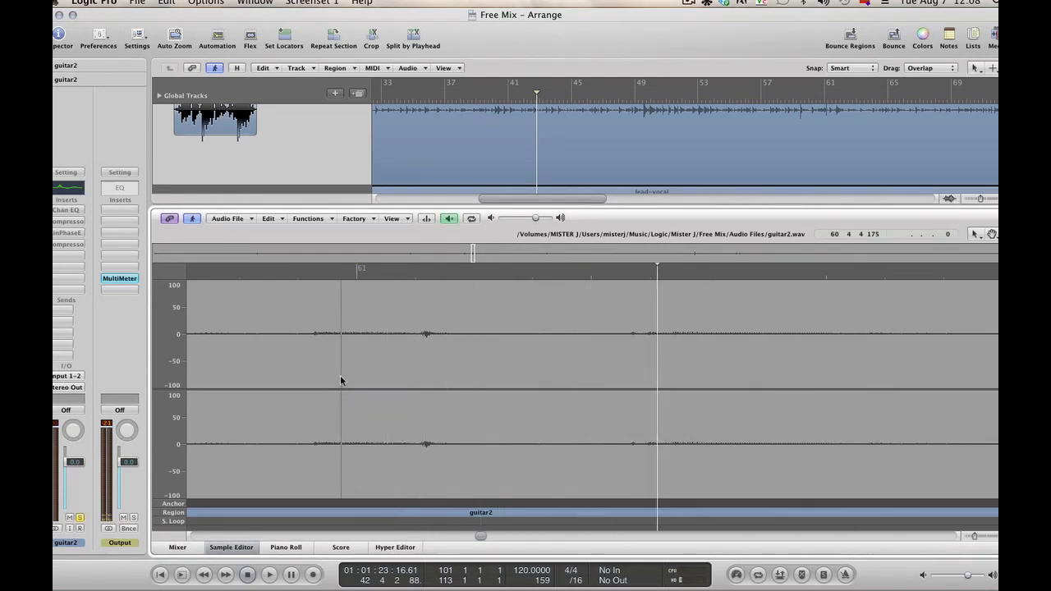
left_click(219, 365)
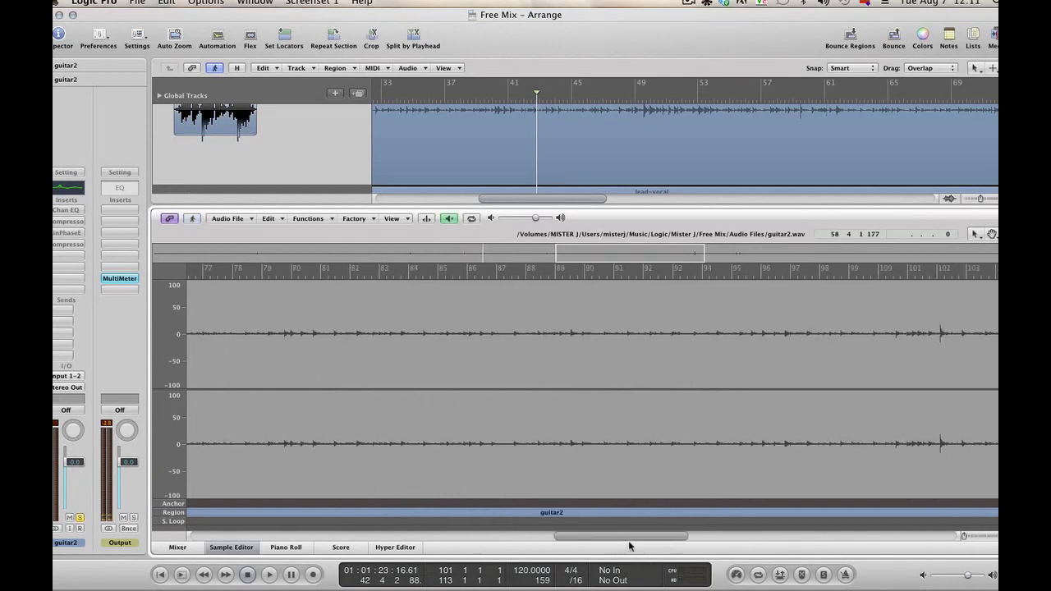
Inspect the rest of the guitar2 waveform to its end, auditioning the spike after bar 102
left_click_drag(628, 540, 673, 544)
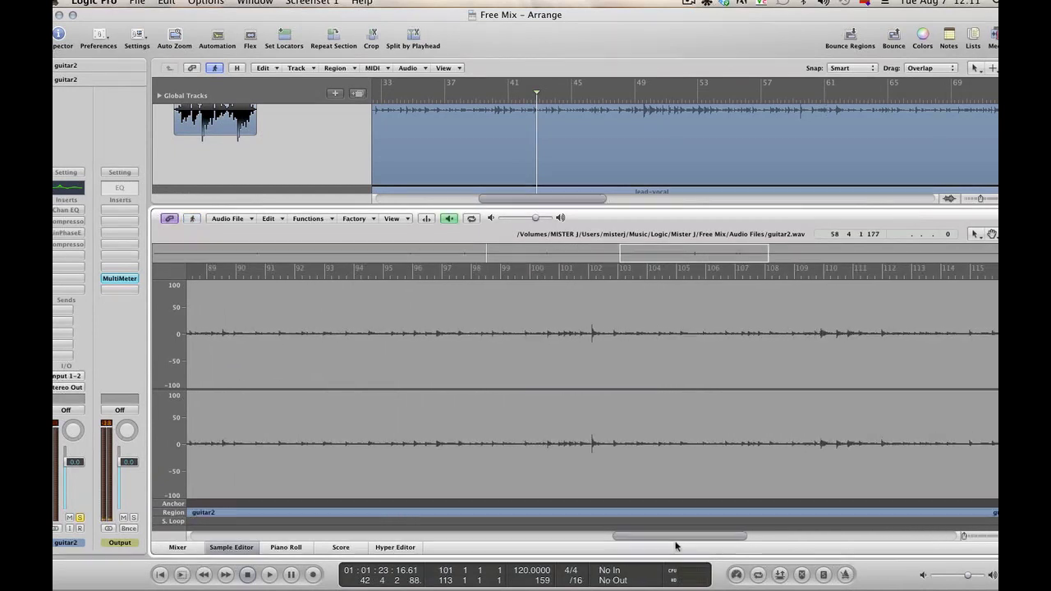
left_click(574, 367)
key("alt+space")
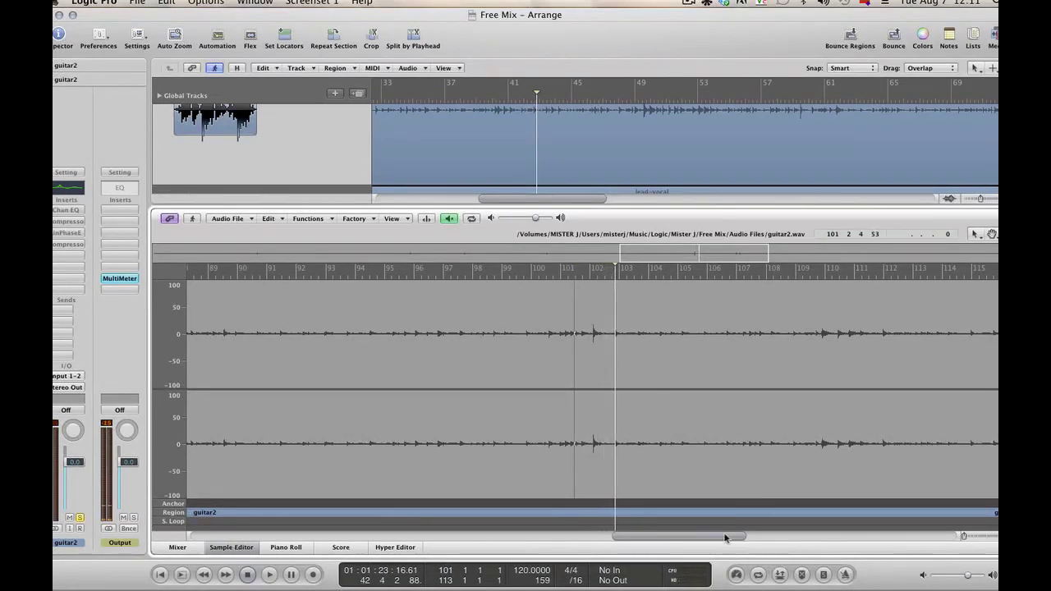
left_click_drag(725, 535, 958, 537)
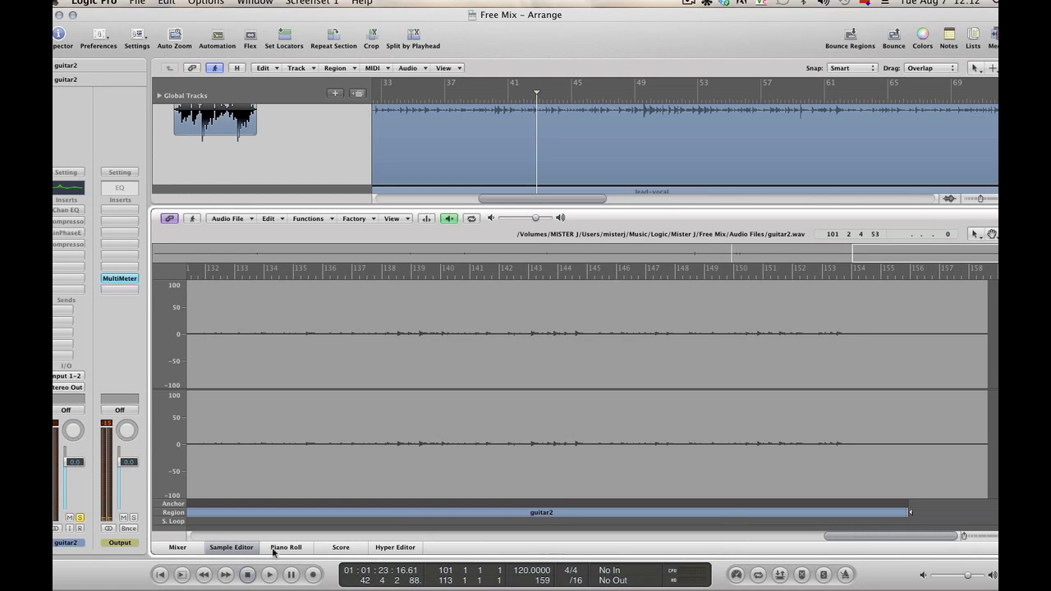
Close the Sample Editor and solo the poniakoga-rhythm-guitar-RAW track instead of guitar2
left_click(231, 547)
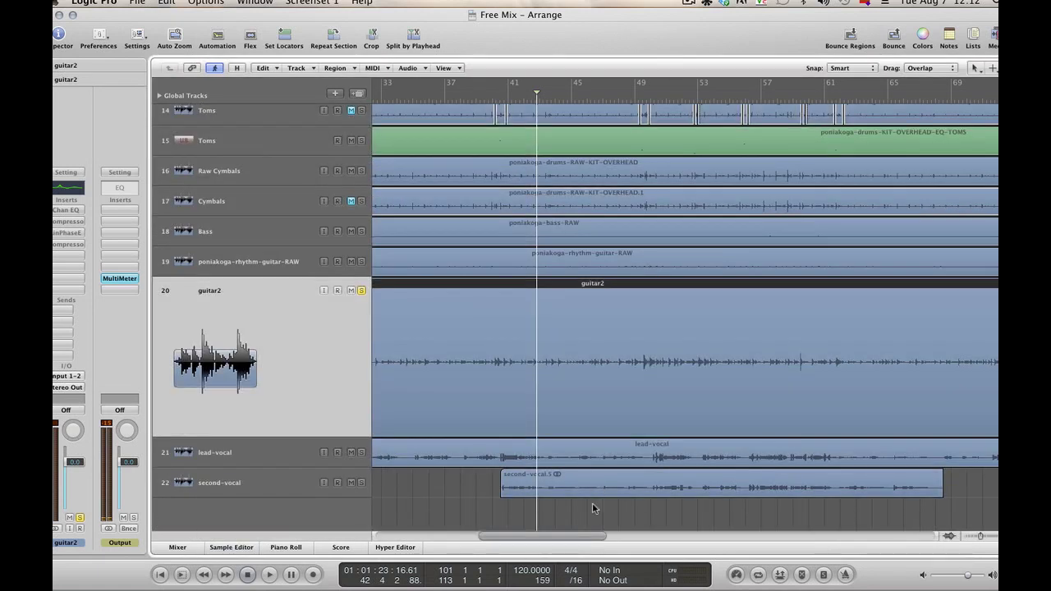
key("space")
key("space")
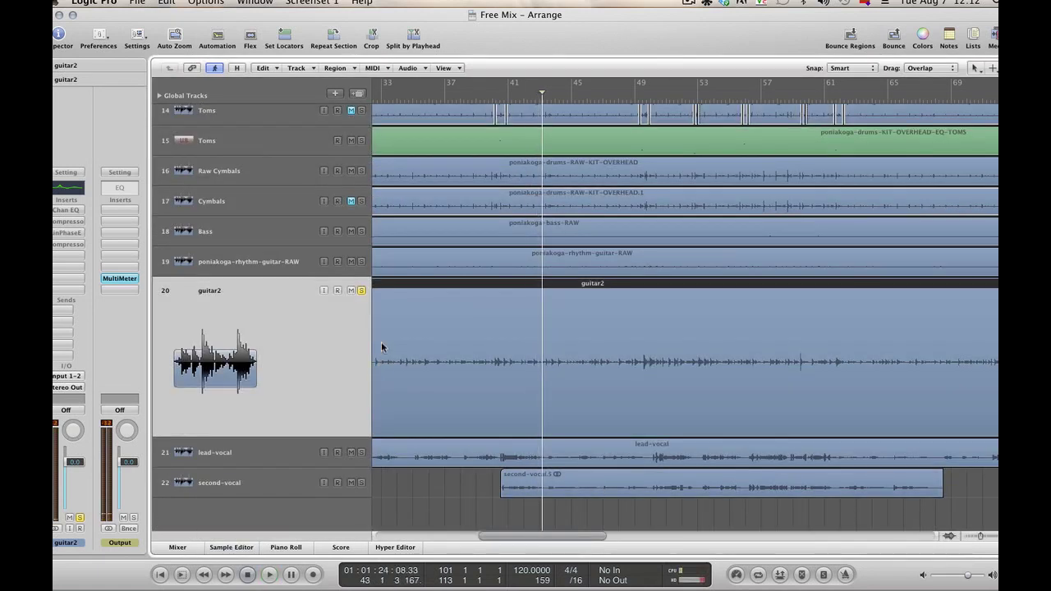
left_click(361, 290)
left_click(361, 261)
Select the poniakoga-rhythm-guitar-RAW track and listen to it soloed up to about bar 51
key("space")
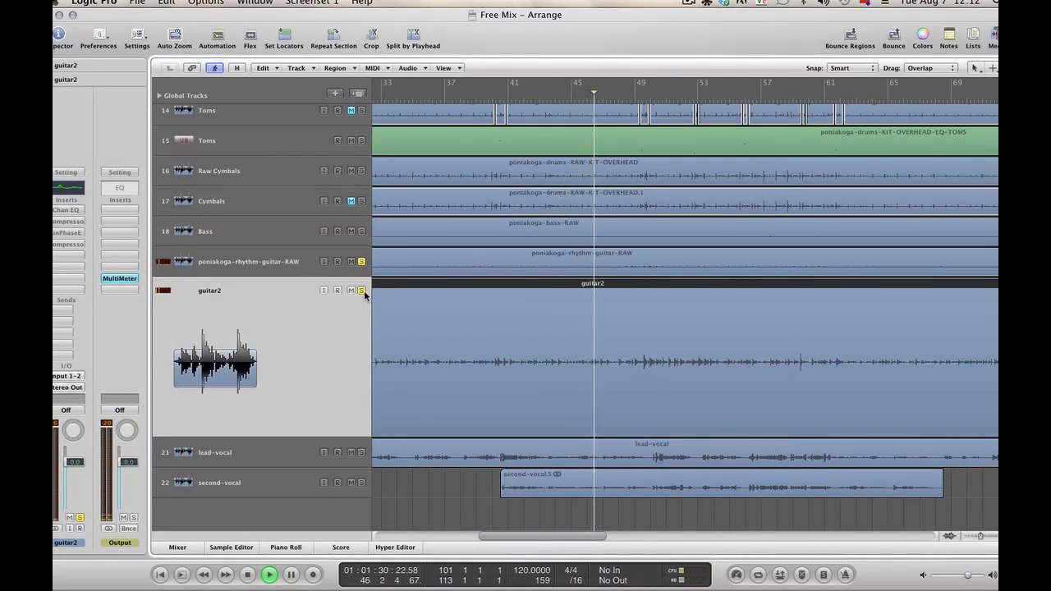
left_click(264, 261)
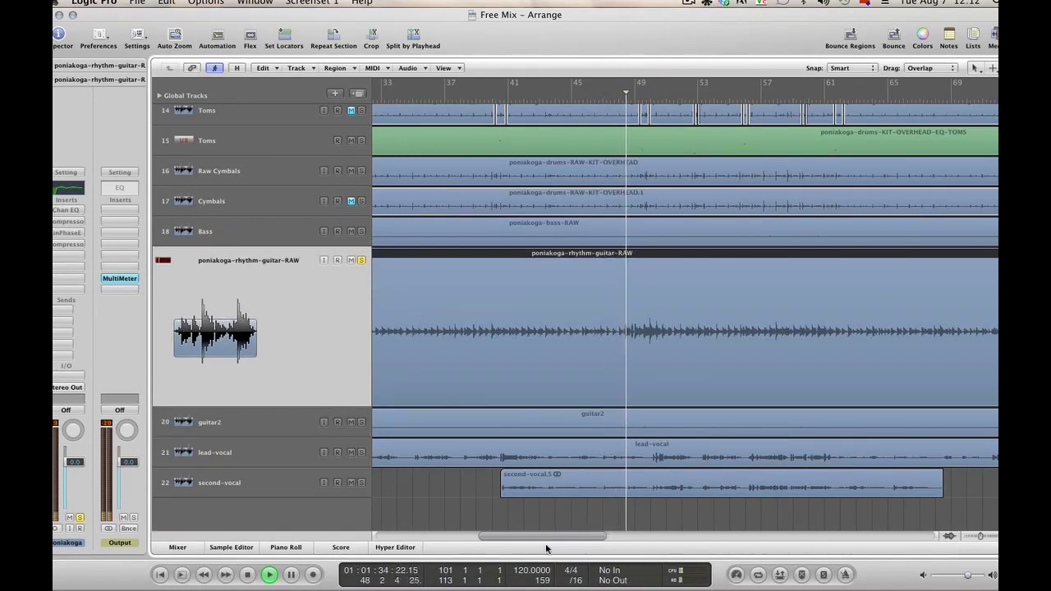
left_click_drag(553, 539, 564, 515)
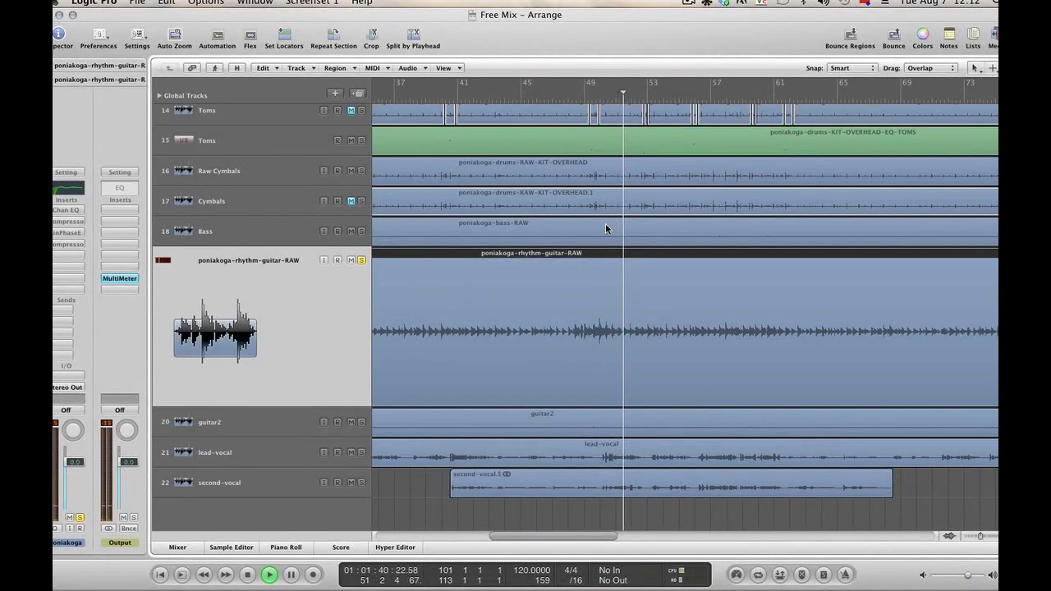
key("space")
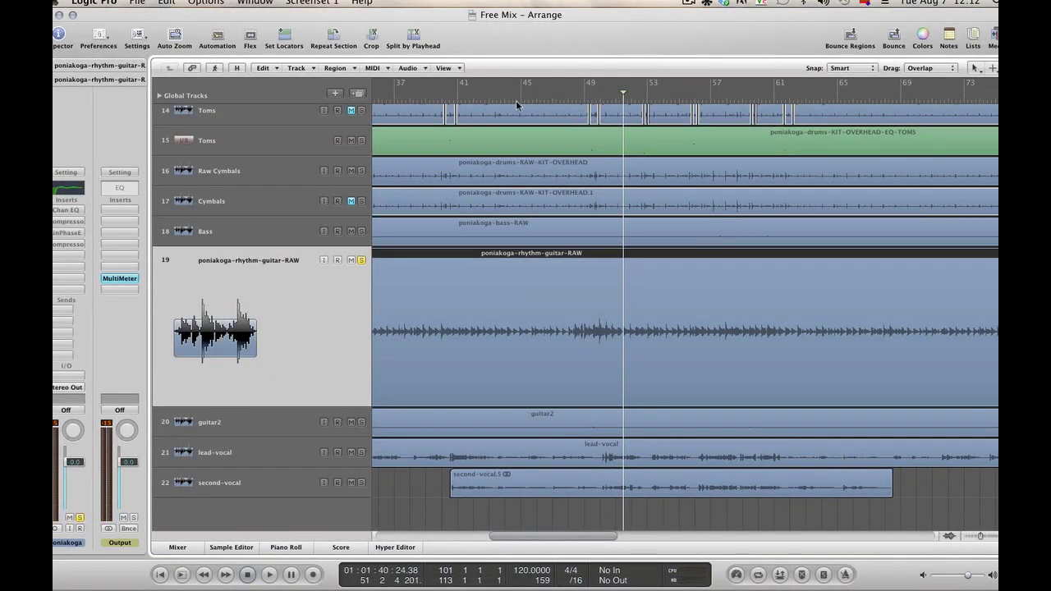
Take the rhythm guitar out of solo and listen briefly to the full mix
left_click(362, 261)
key("space")
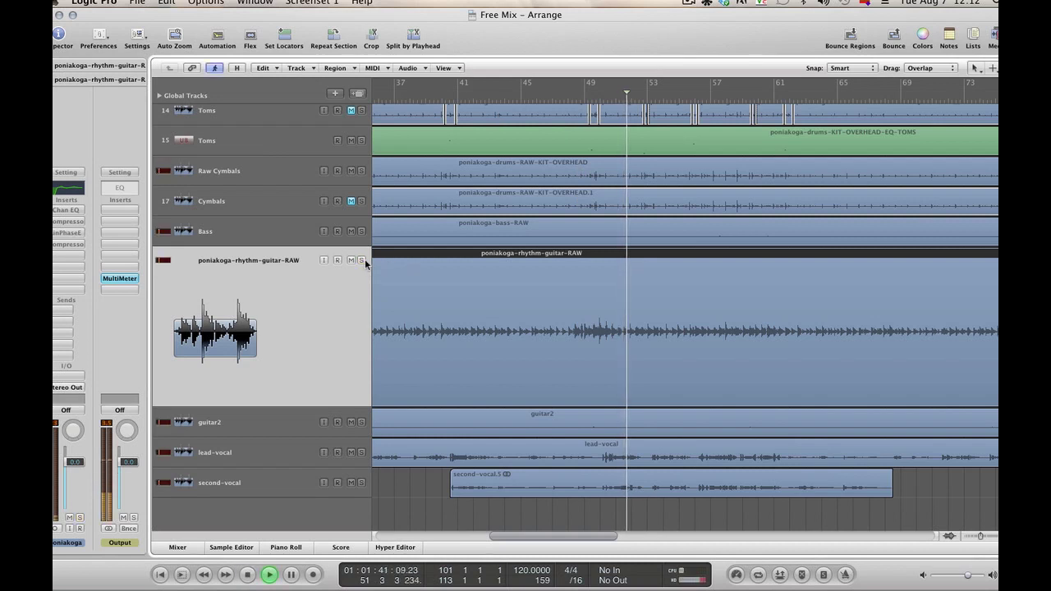
key("space")
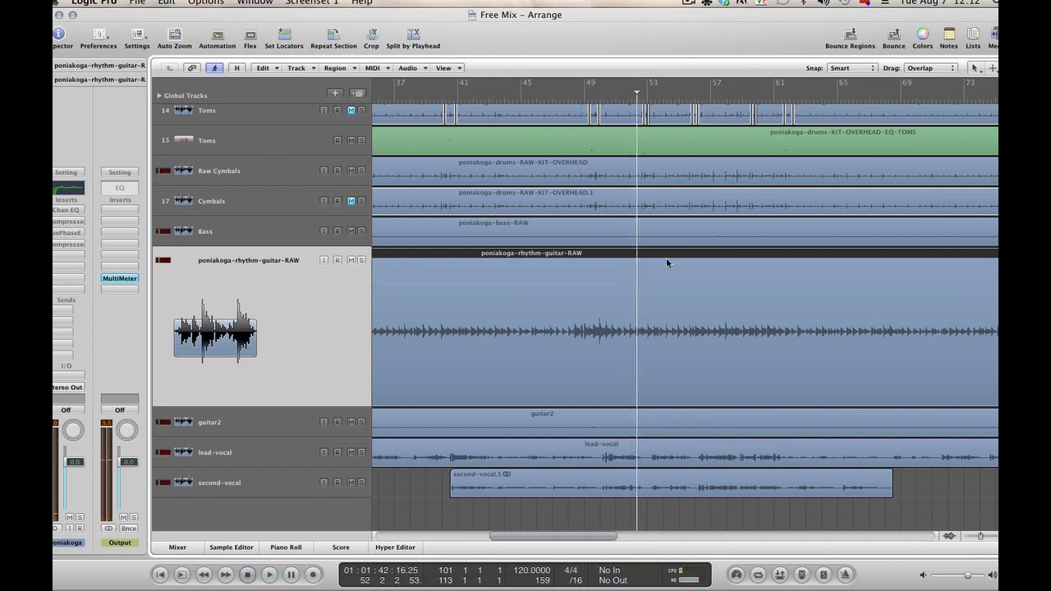
Set a cycle range from bar 48 to bar 62 and play it with the rhythm guitar soloed
left_click_drag(559, 101, 729, 89)
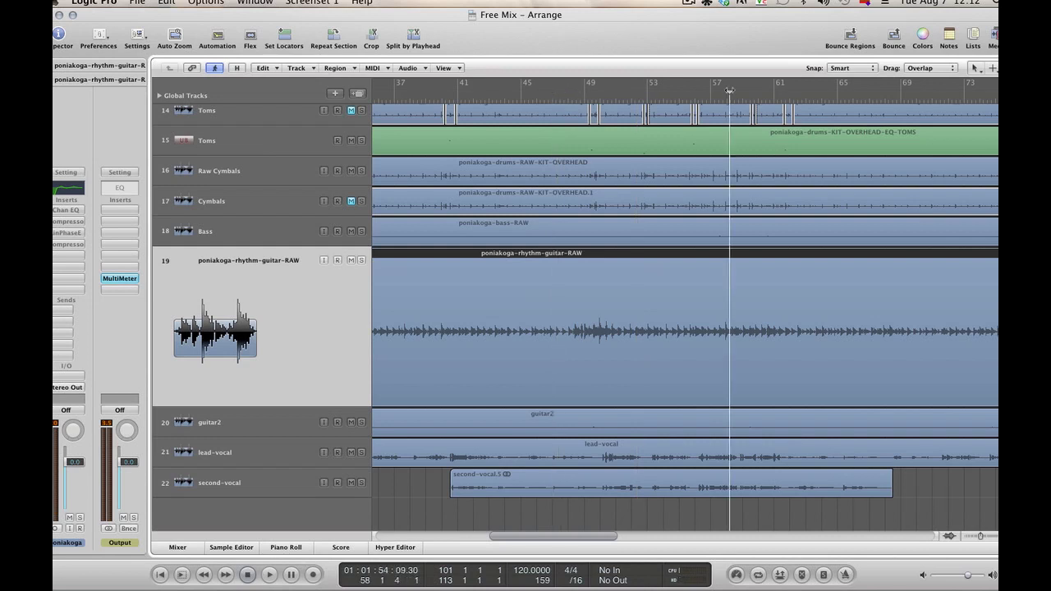
left_click_drag(563, 92, 790, 91)
key("space")
left_click(361, 260)
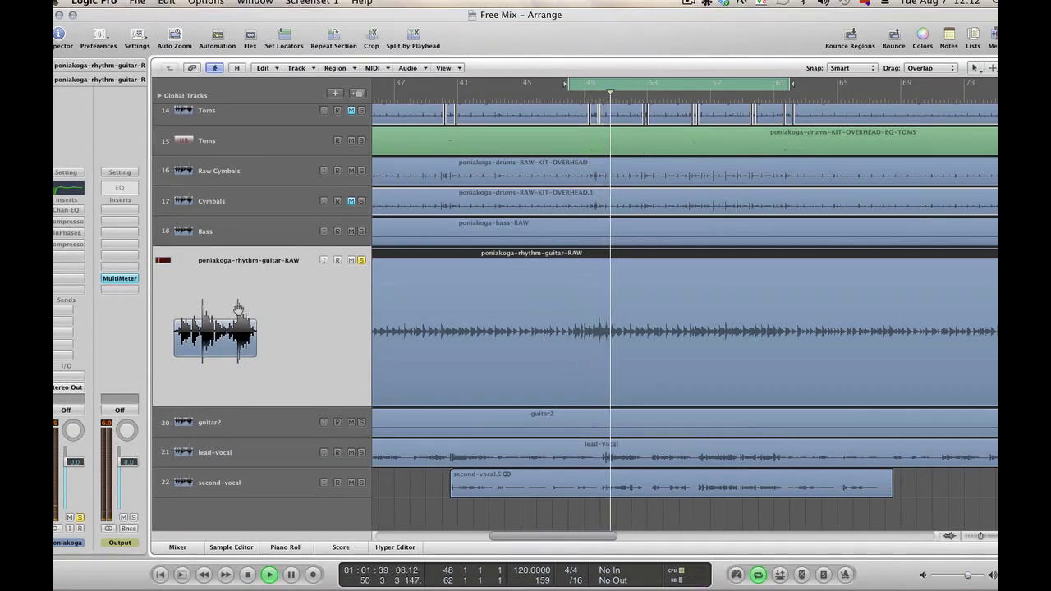
key("space")
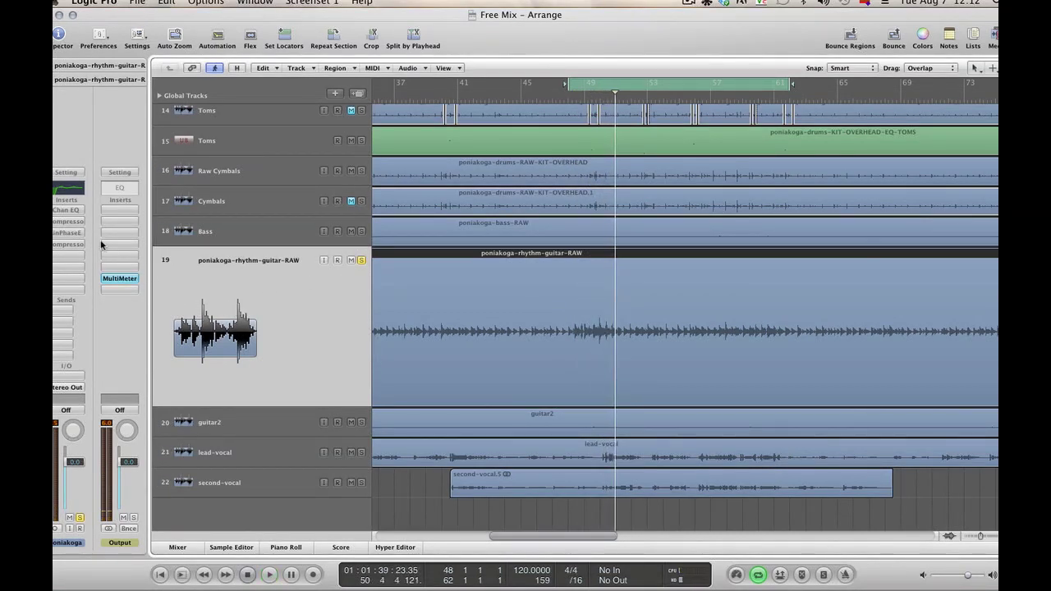
Open the rhythm guitar's Channel EQ, switch off its Analyzer and take the EQ out of bypass during playback
left_click(68, 213)
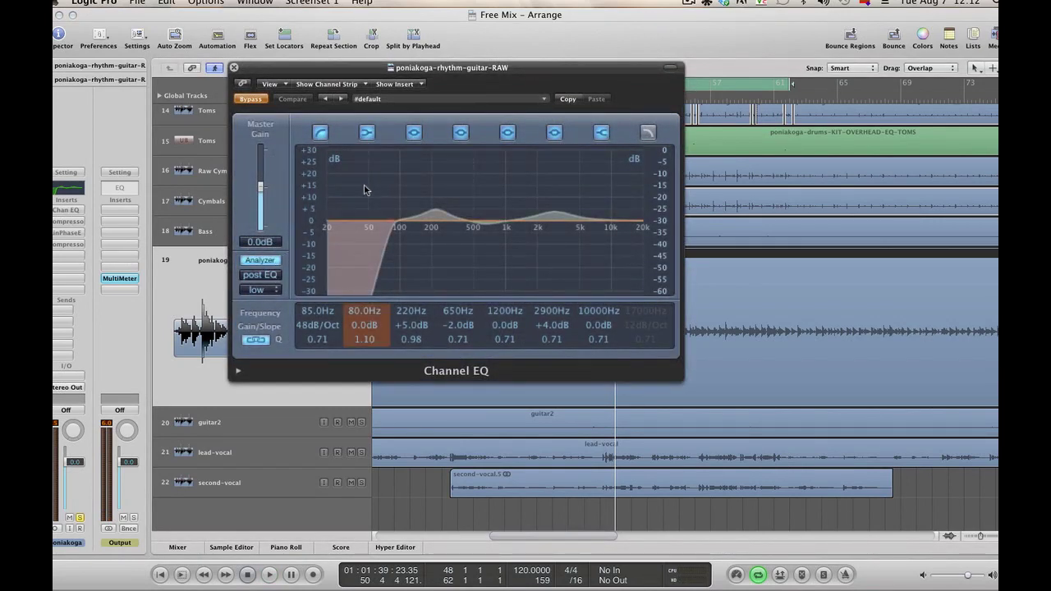
left_click(259, 260)
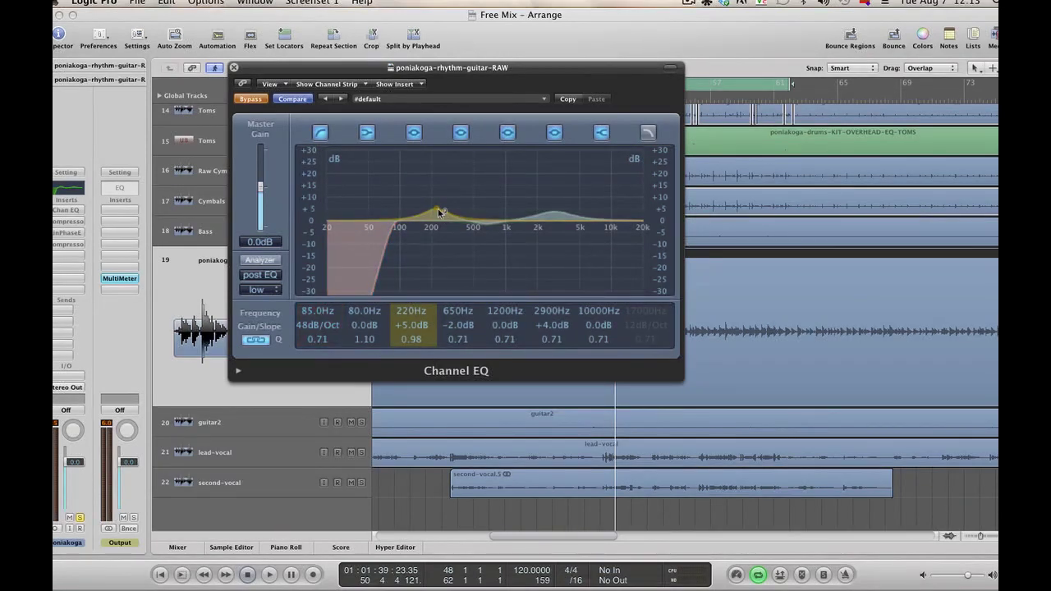
key("space")
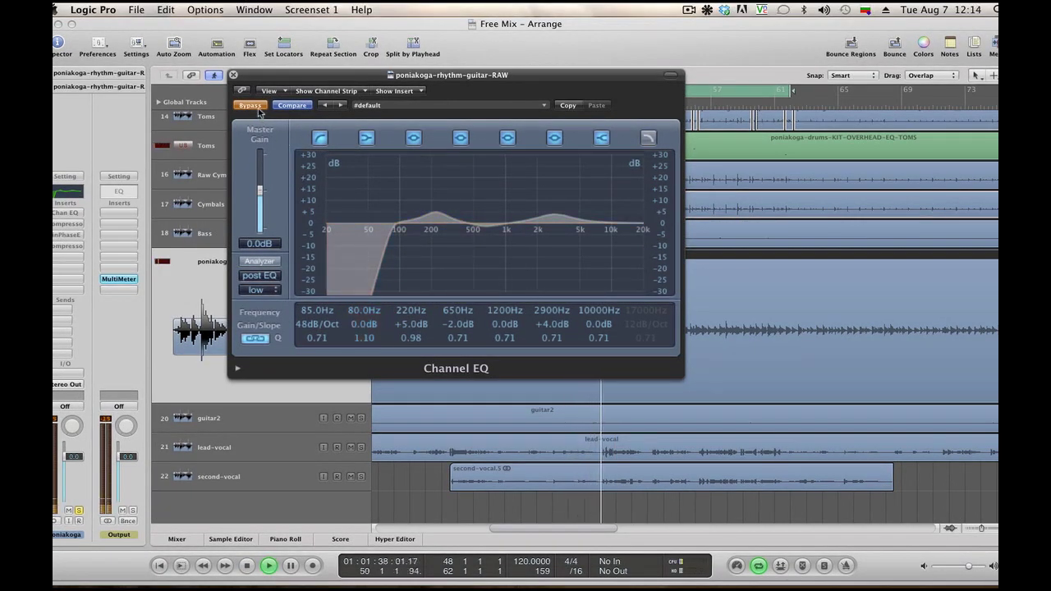
left_click(258, 110)
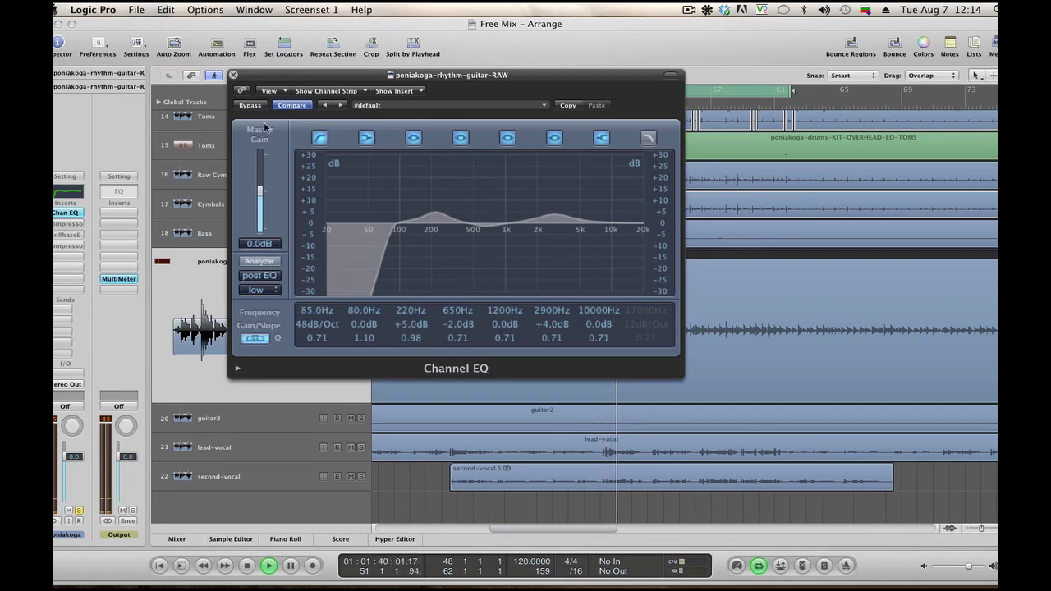
left_click_drag(370, 79, 255, 127)
key("space")
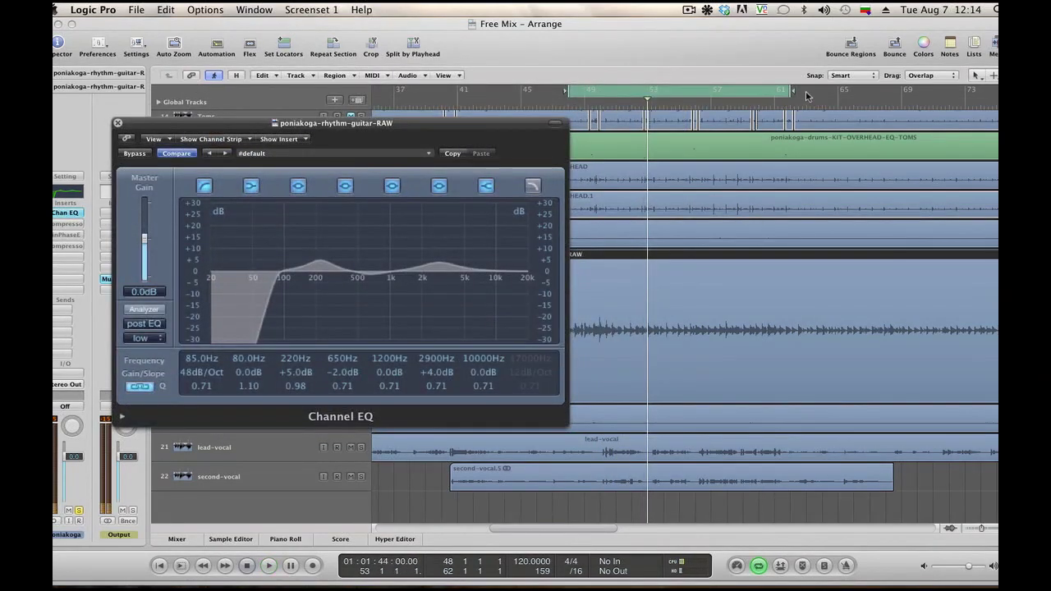
Shorten the cycle range to bars 48 to 53 and start looped playback
left_click_drag(788, 91, 651, 99)
key("space")
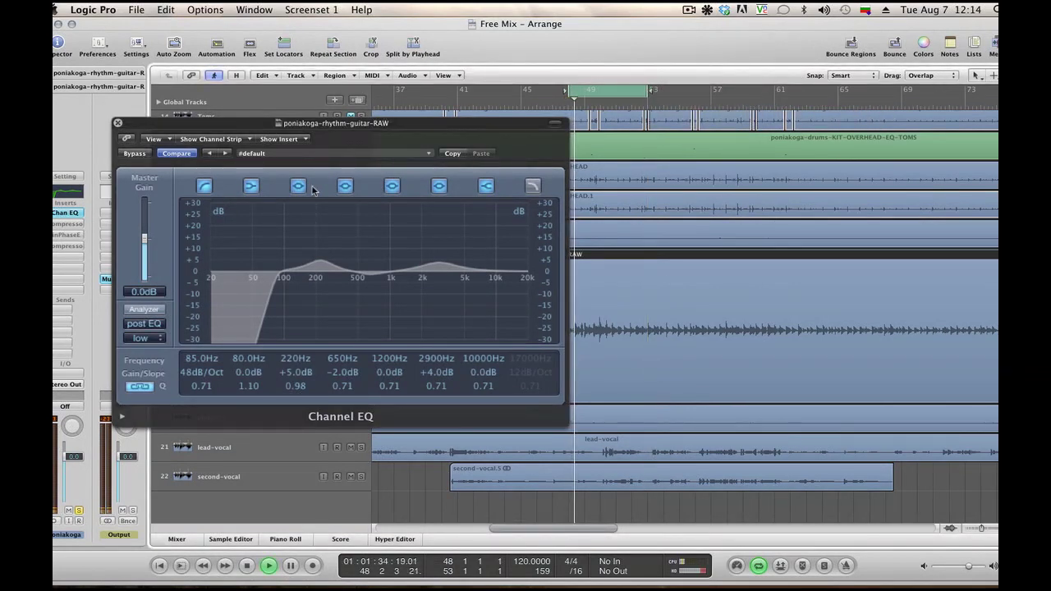
Compare the rhythm guitar with the Channel EQ bypassed and active, and set the 220 Hz band's gain to +4.5 dB
left_click(140, 160)
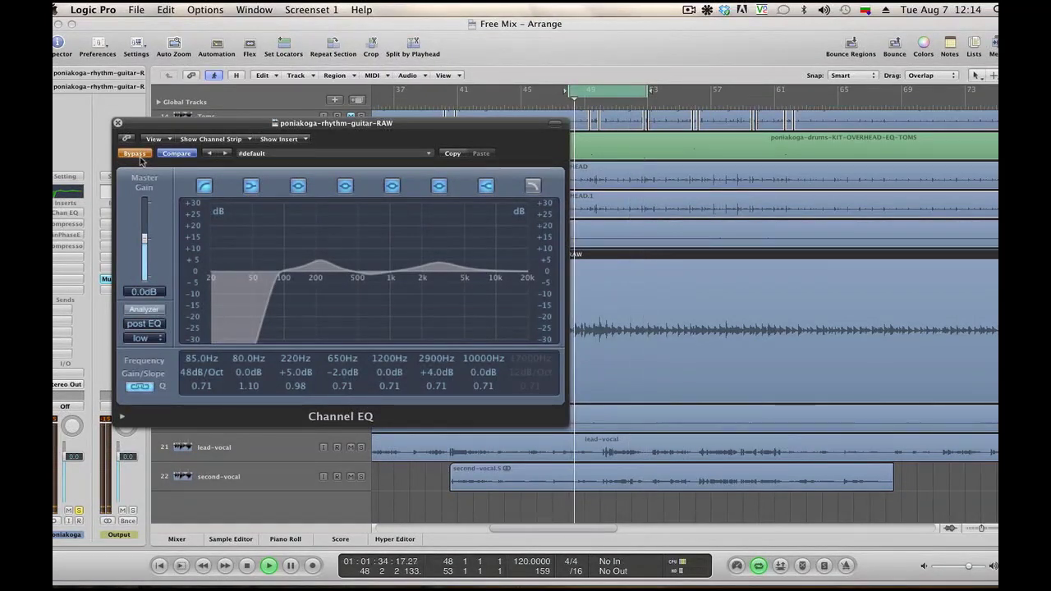
left_click(140, 159)
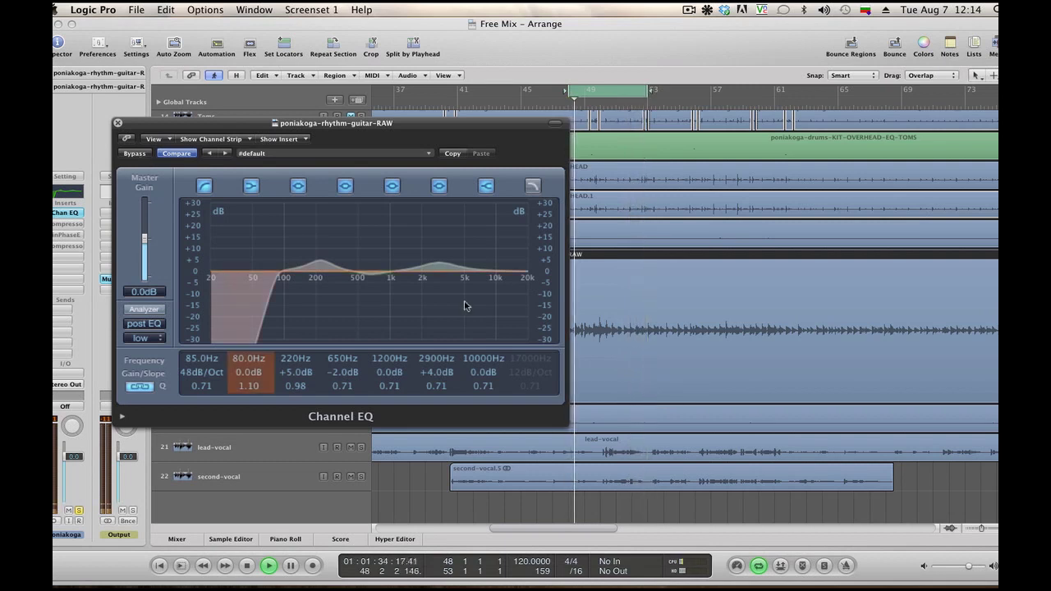
key("space")
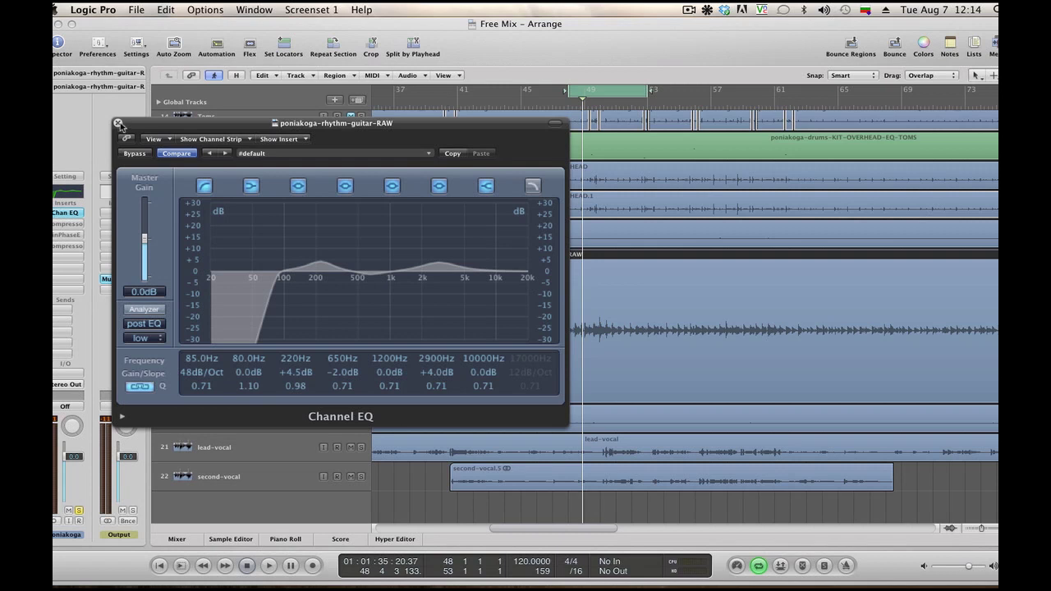
key("space")
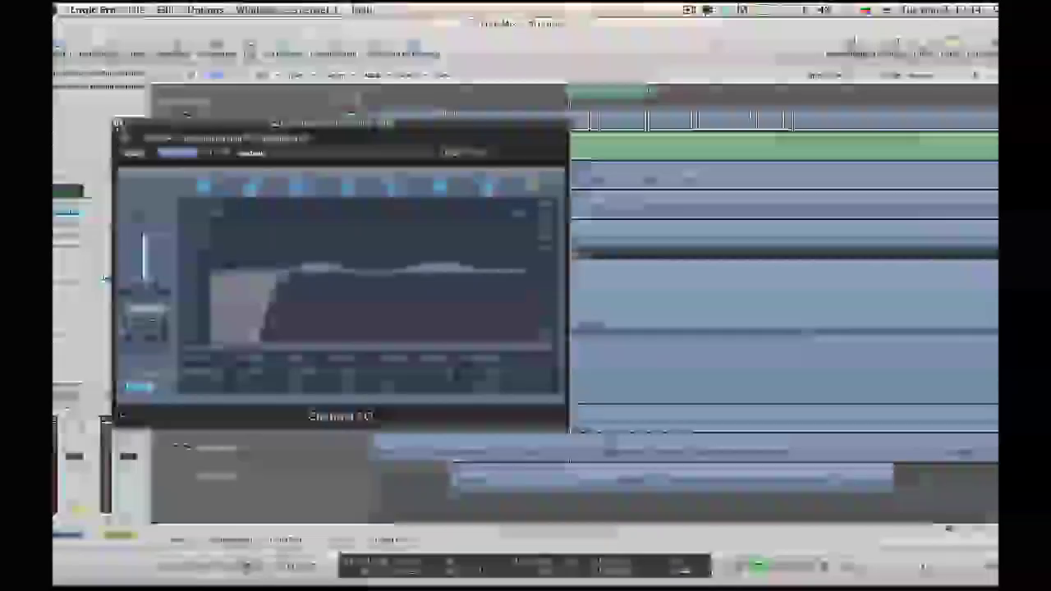
Replace the open Channel EQ window with the rhythm guitar's first Compressor and take it out of bypass for looped playback
left_click(118, 123)
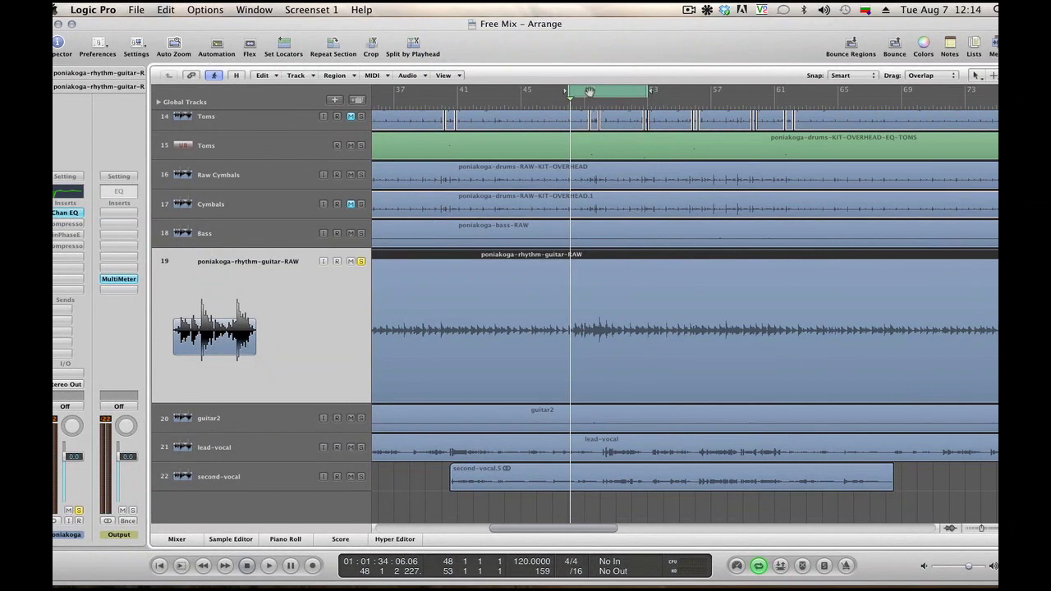
key("space")
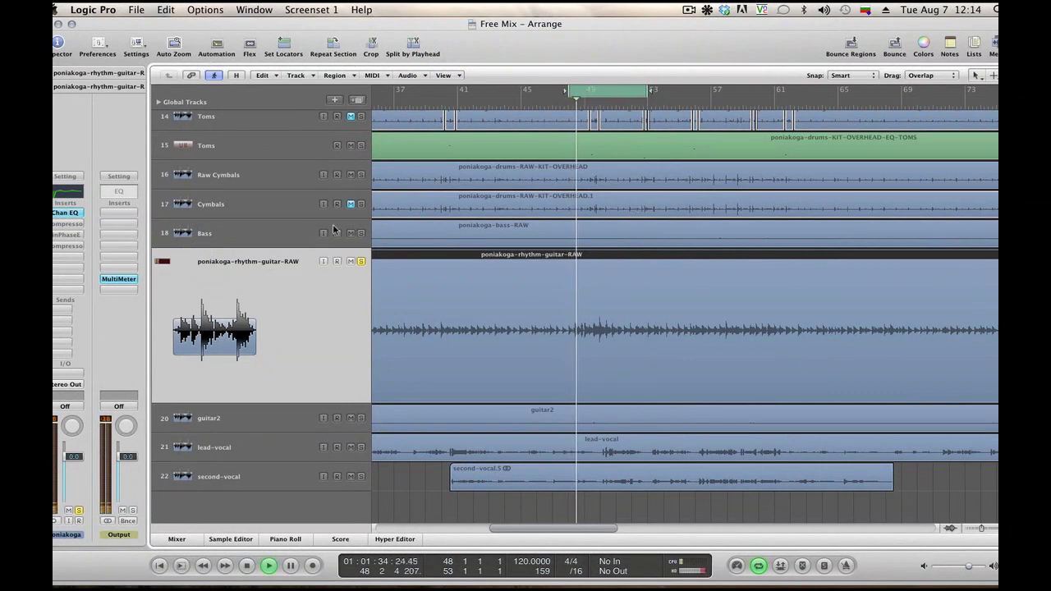
left_click(57, 227)
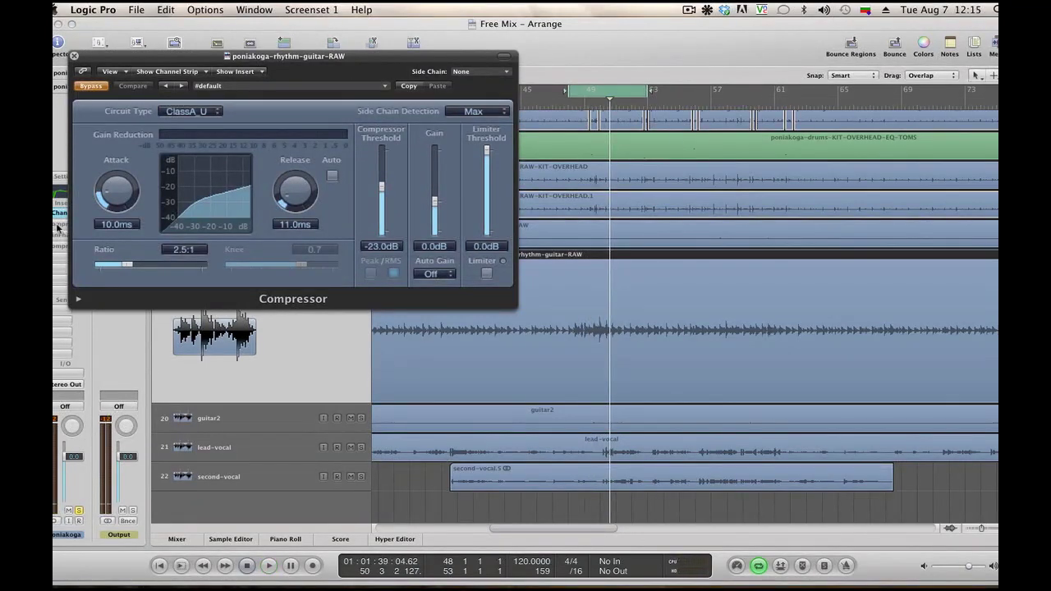
left_click(89, 87)
key("space")
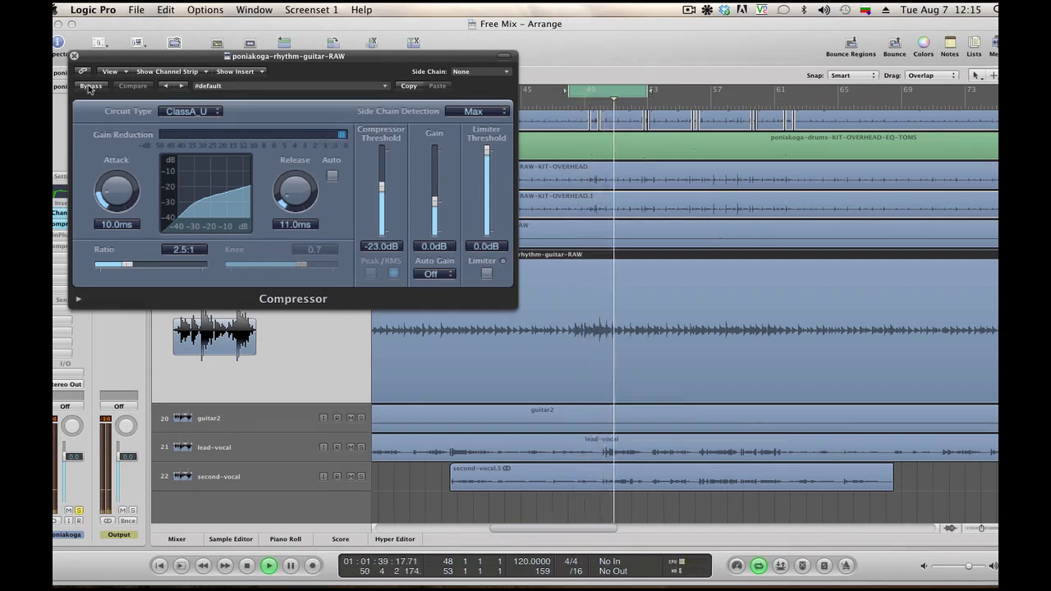
key("space")
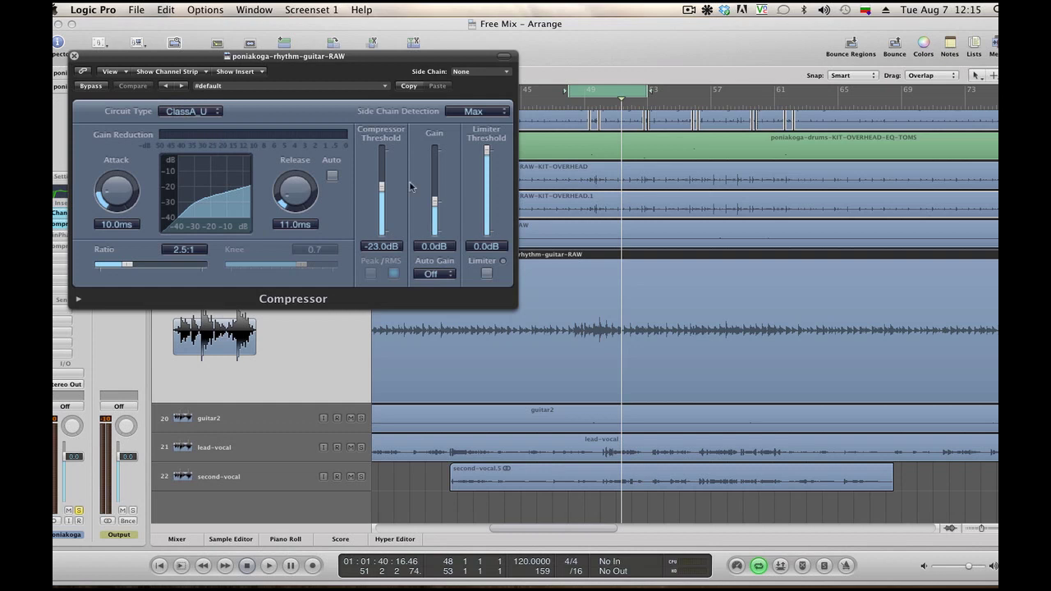
key("space")
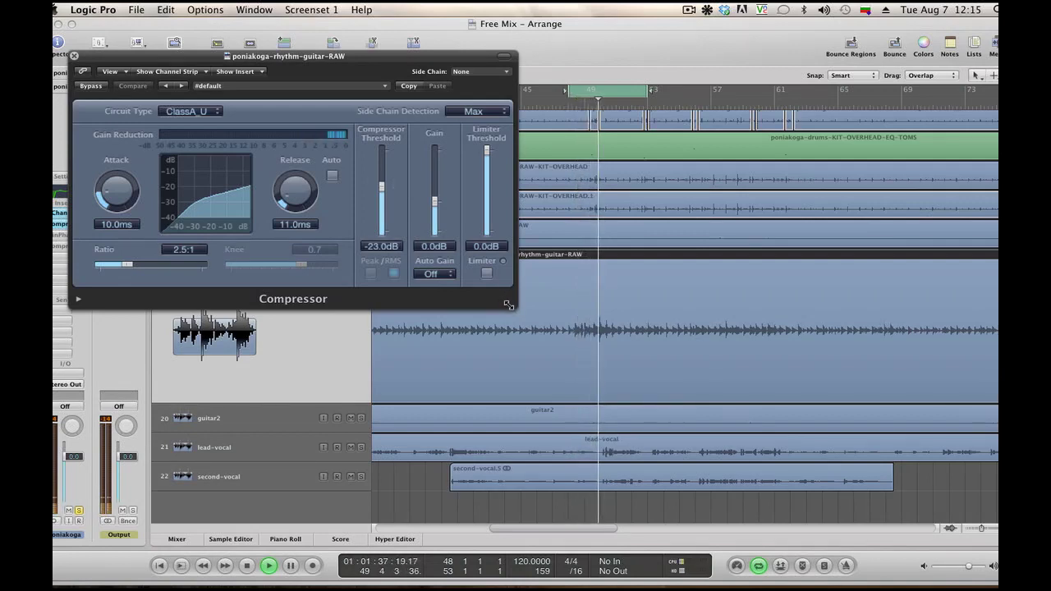
Enlarge the first Compressor's window and set its ratio to 3.1:1 and compressor threshold to -24.0 dB
left_click_drag(508, 304, 779, 422)
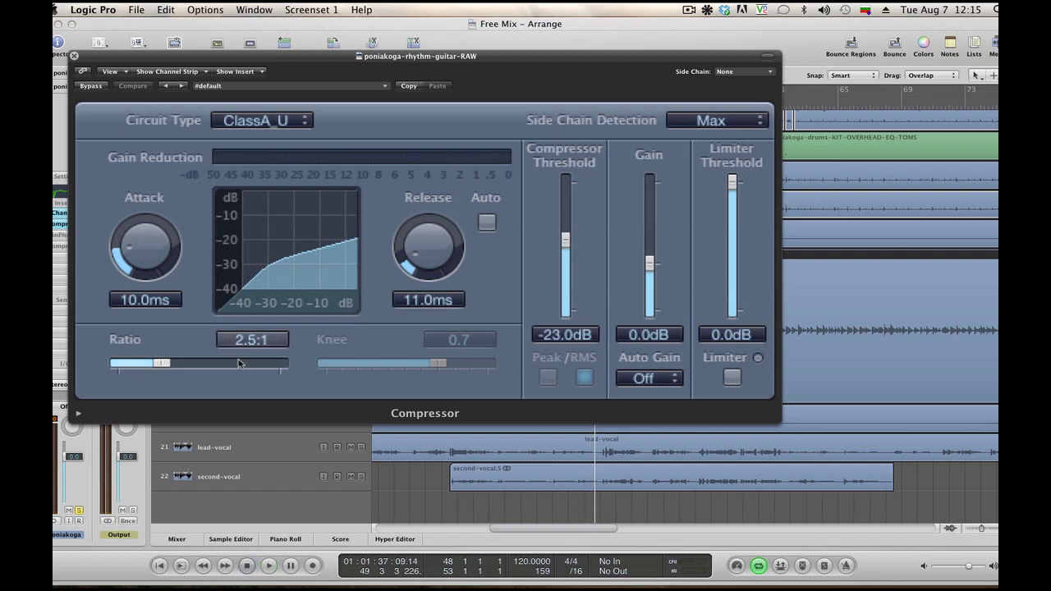
left_click_drag(162, 367, 165, 368)
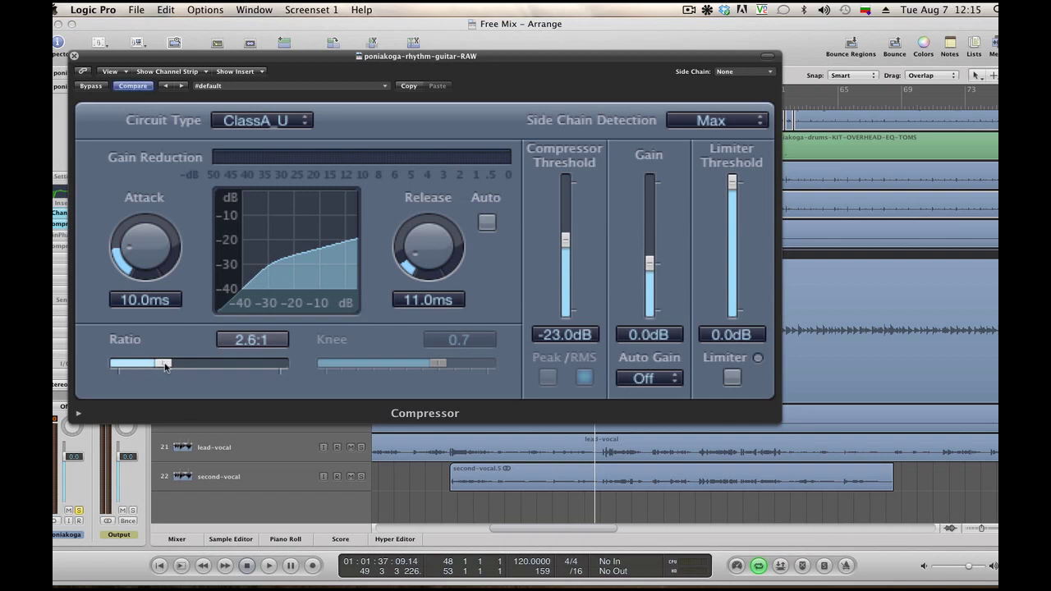
key("space")
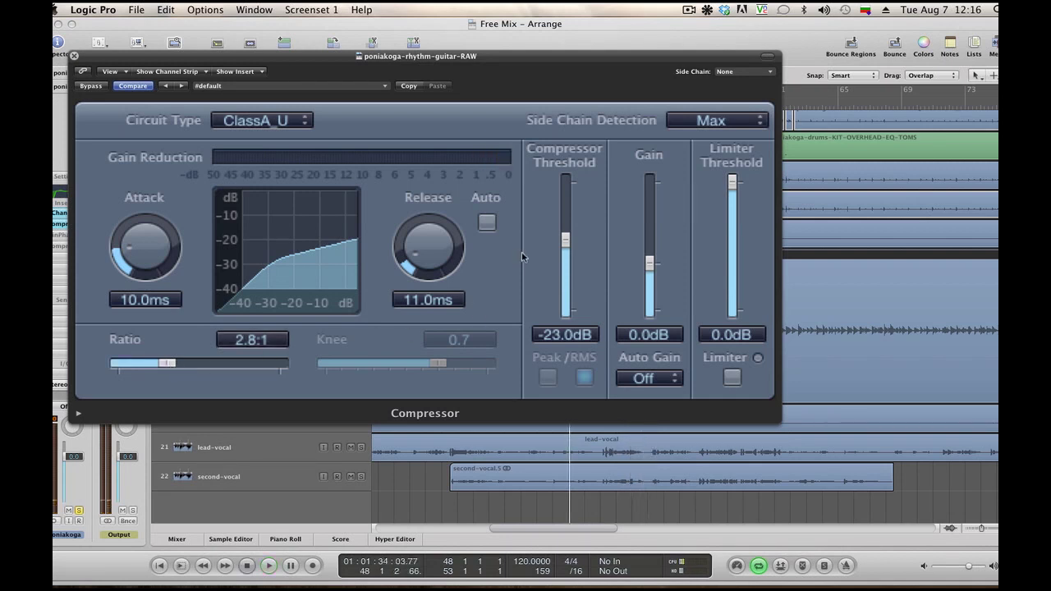
left_click_drag(565, 239, 565, 243)
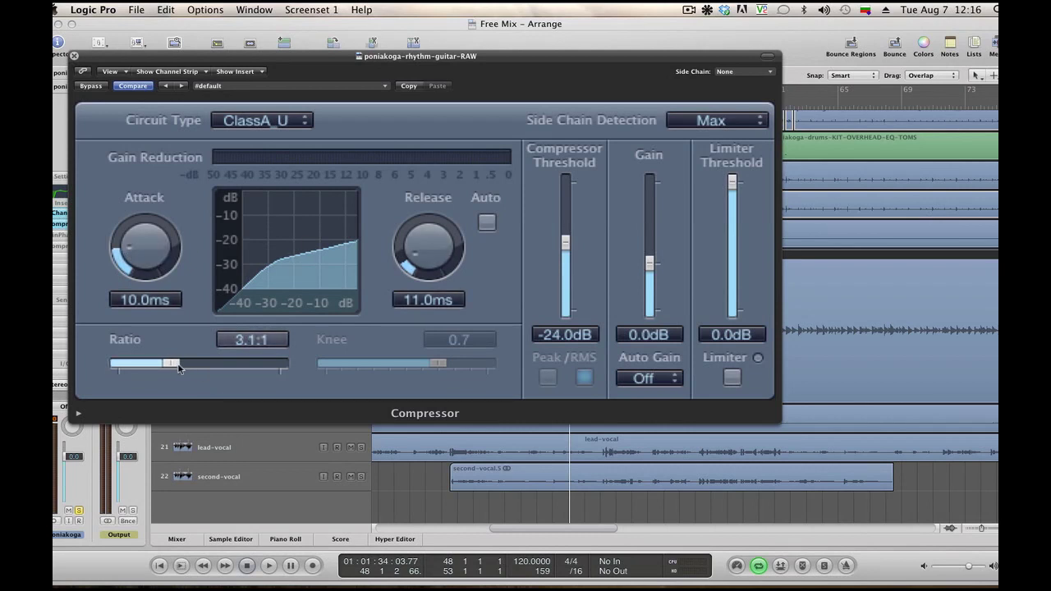
key("space")
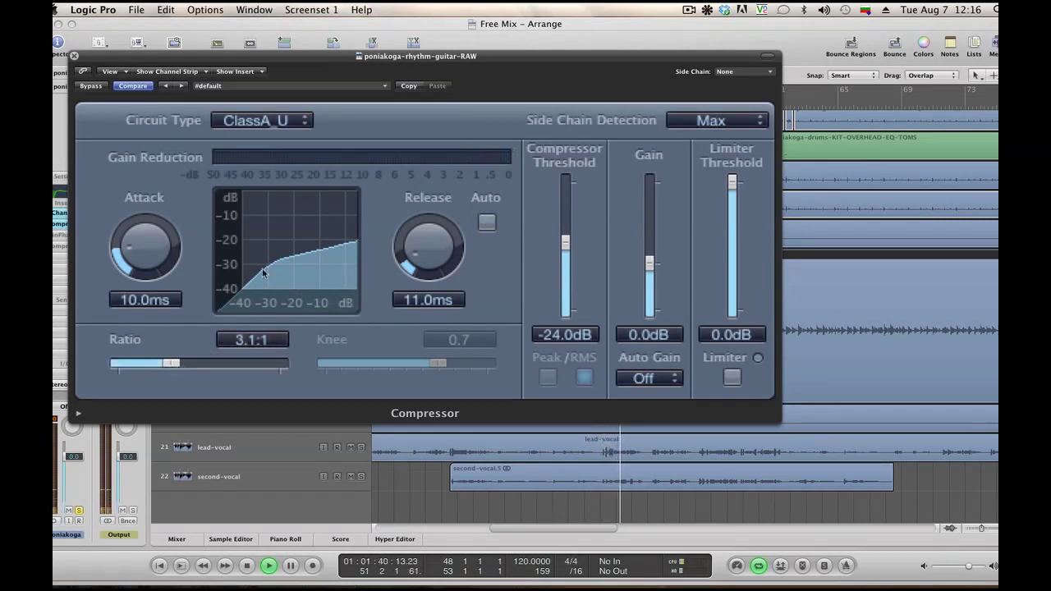
Compare the looped rhythm guitar with the first Compressor bypassed and active, then close the Compressor with it active
left_click(91, 86)
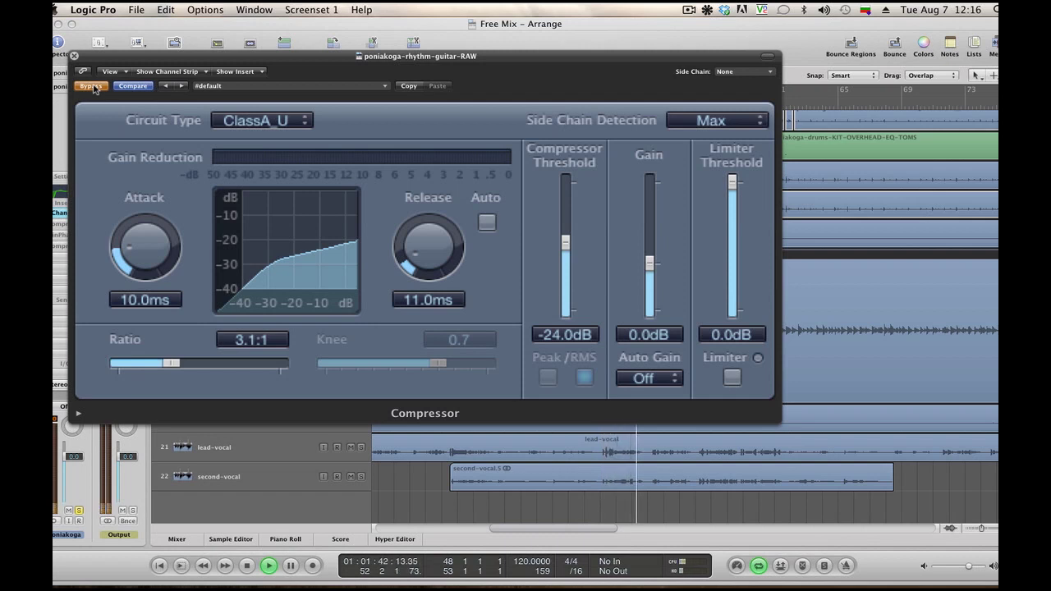
key("space")
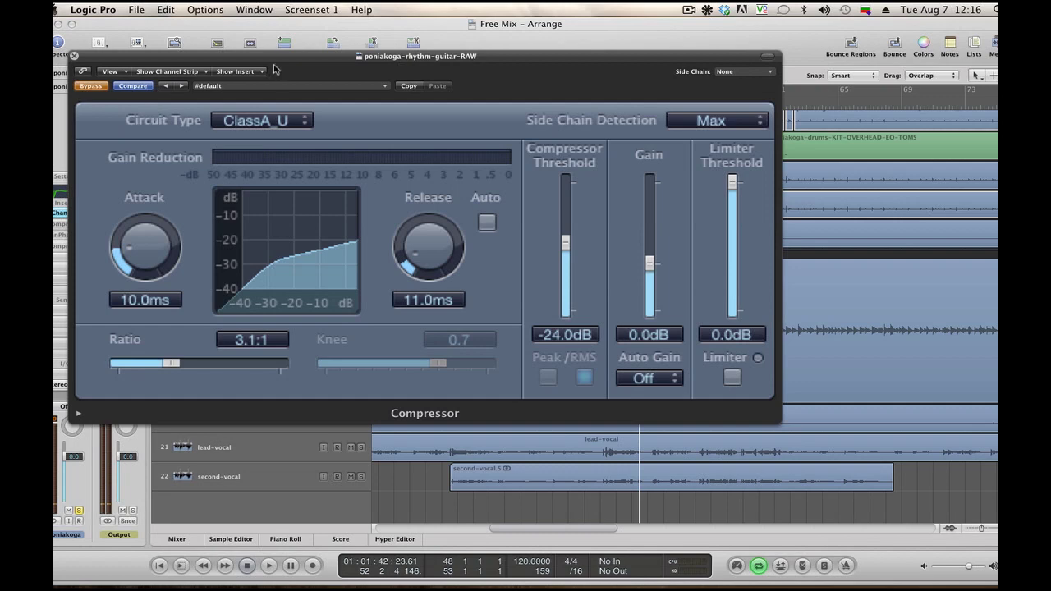
left_click_drag(275, 70, 386, 427)
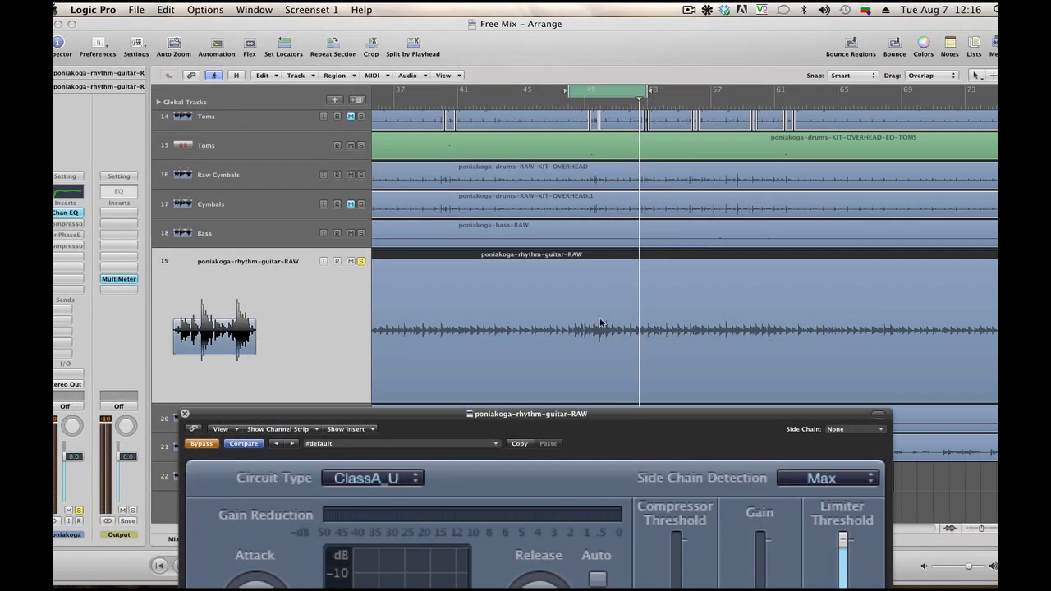
key("space")
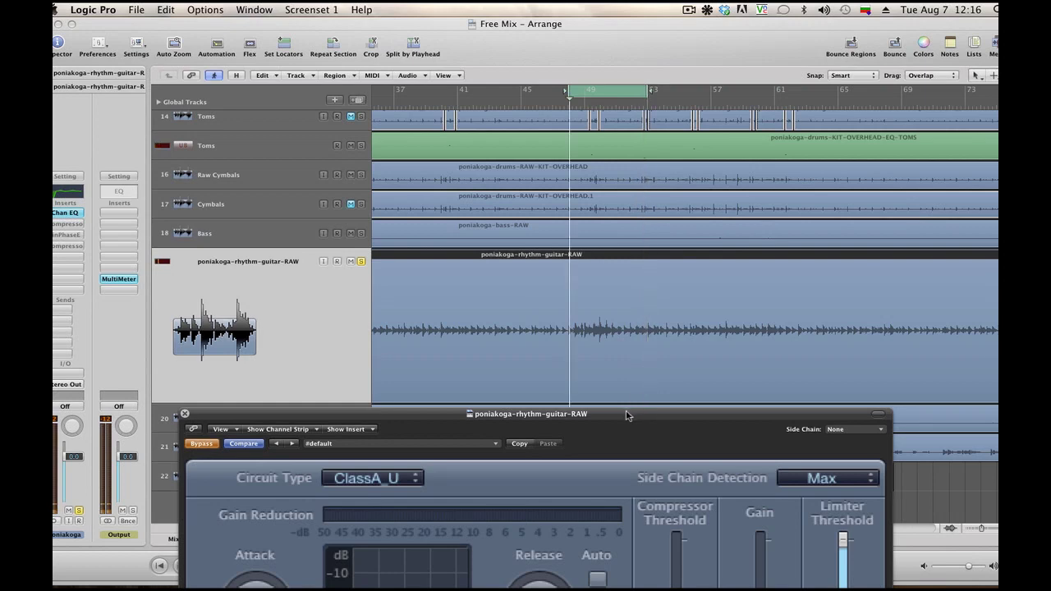
left_click_drag(326, 461, 375, 224)
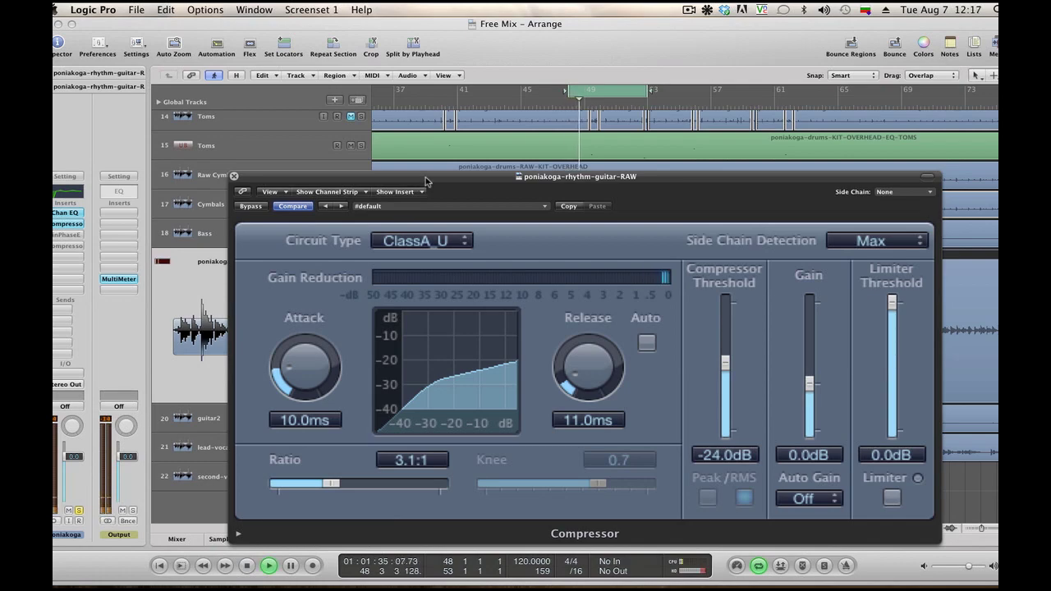
left_click_drag(425, 180, 305, 369)
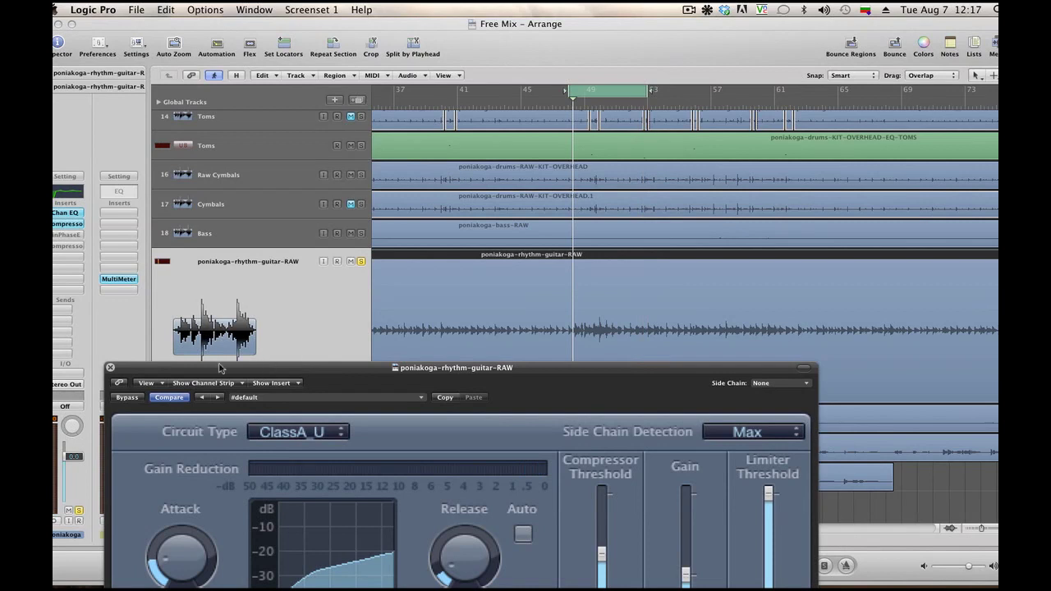
left_click(111, 368)
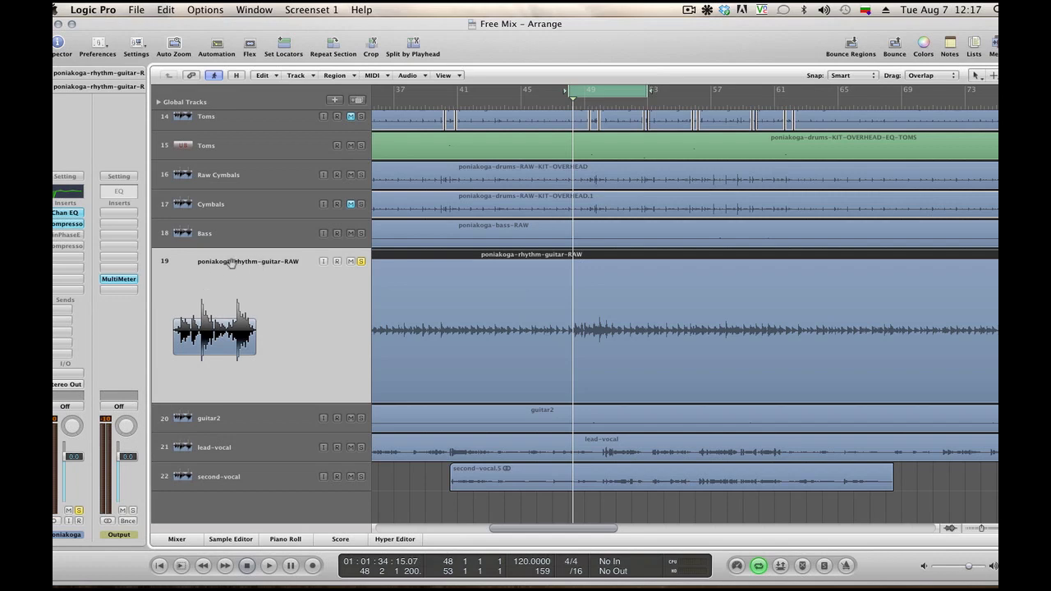
Open the rhythm guitar's Linear Phase EQ, take it out of bypass during playback, and leave the Channel EQ window closed
left_click(71, 237)
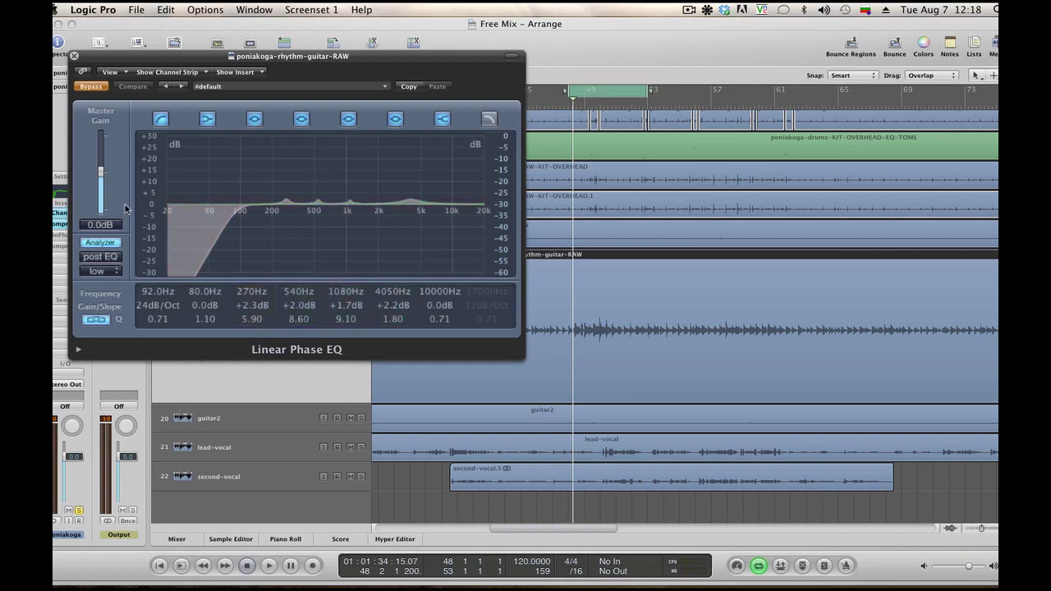
key("space")
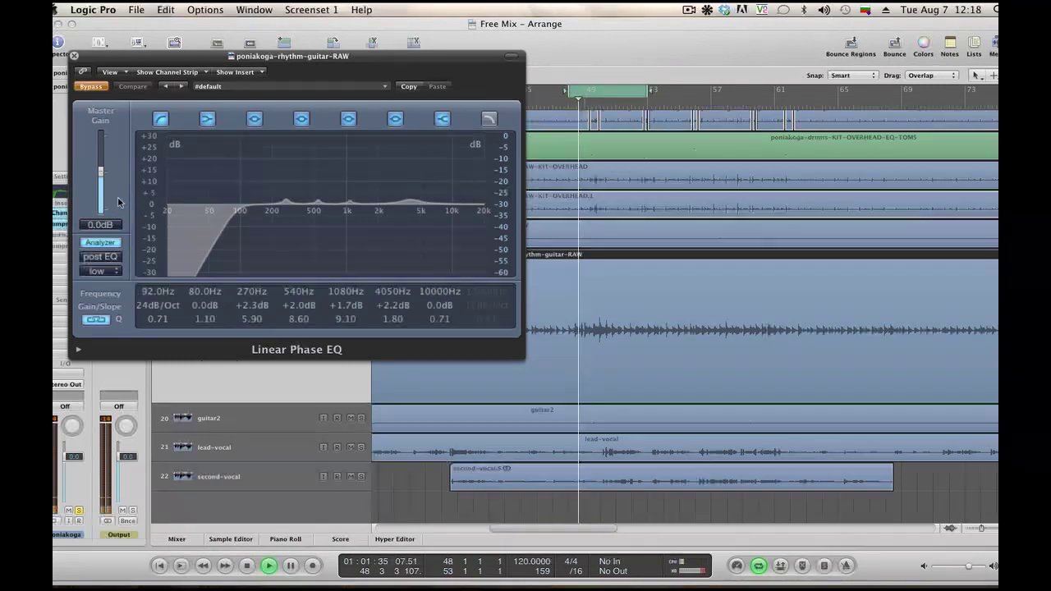
left_click(91, 86)
key("space")
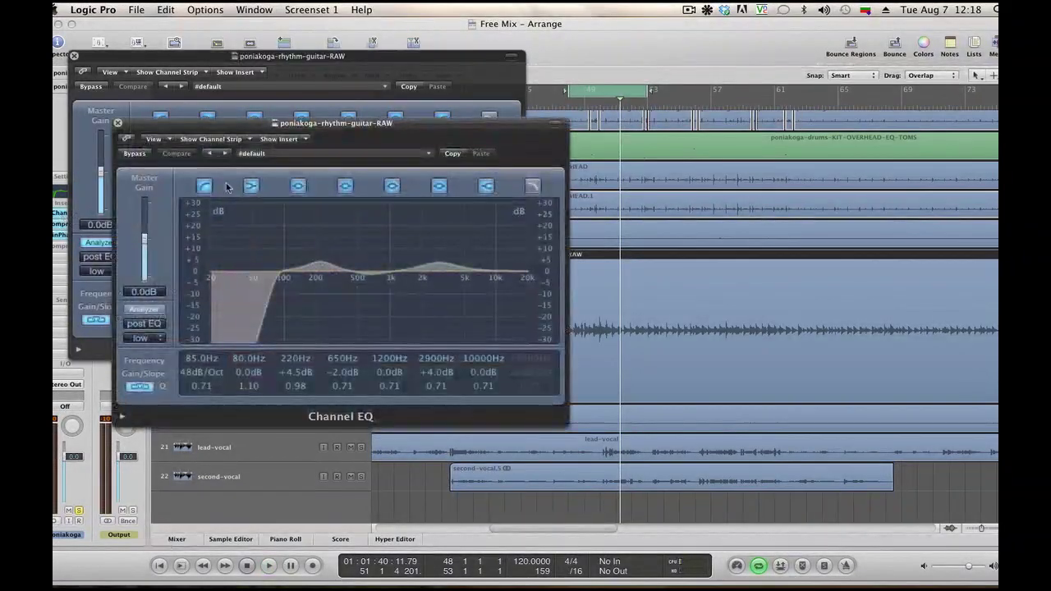
left_click_drag(190, 129, 739, 111)
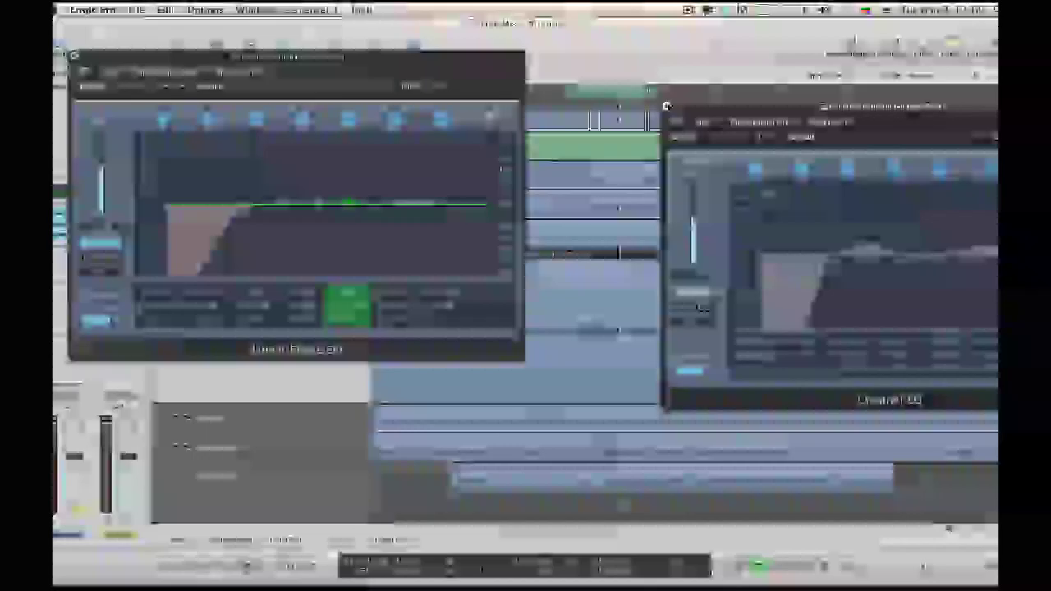
left_click(667, 105)
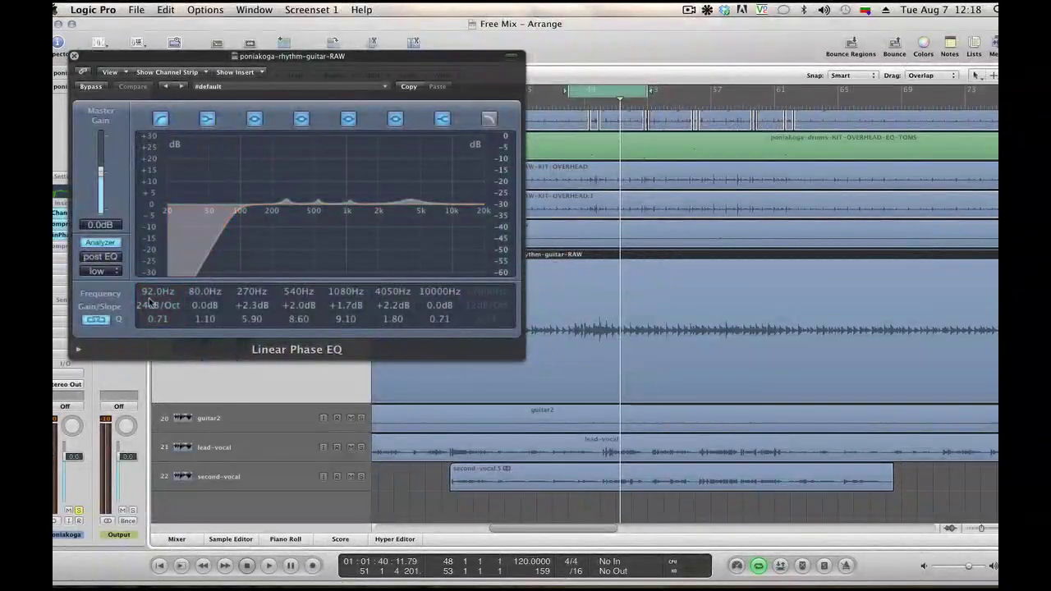
Compare the looped rhythm guitar with the Linear Phase EQ bypassed and active, then close the EQ with it active
left_click_drag(148, 307, 142, 310)
key("space")
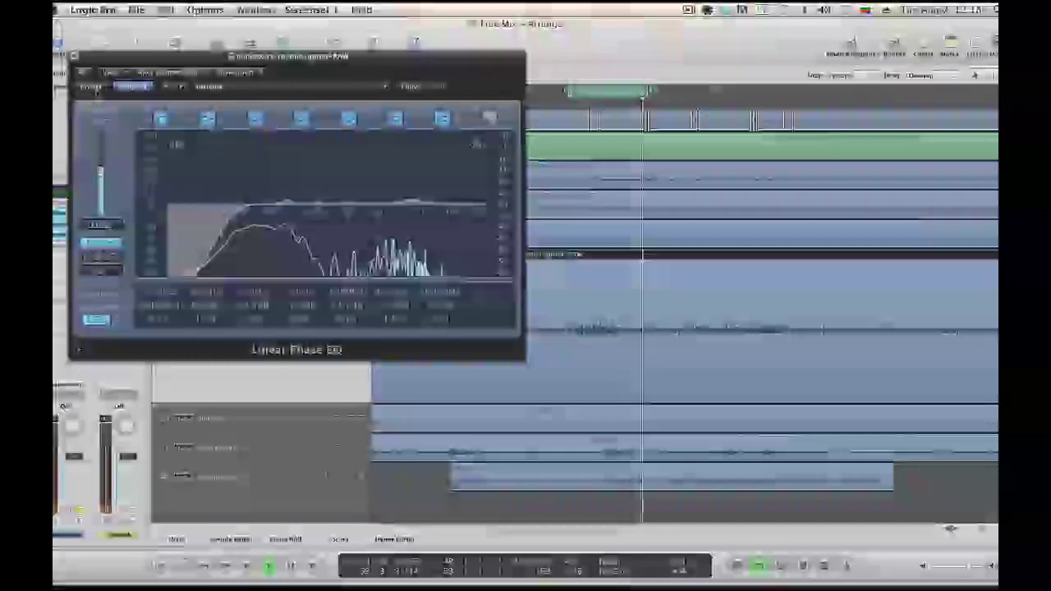
left_click(93, 87)
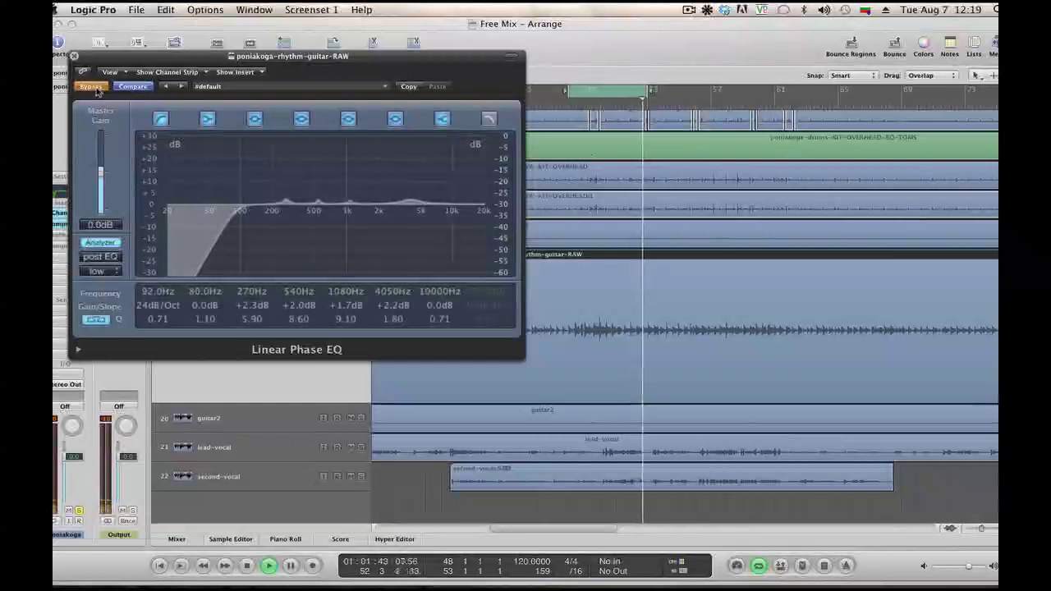
left_click(91, 87)
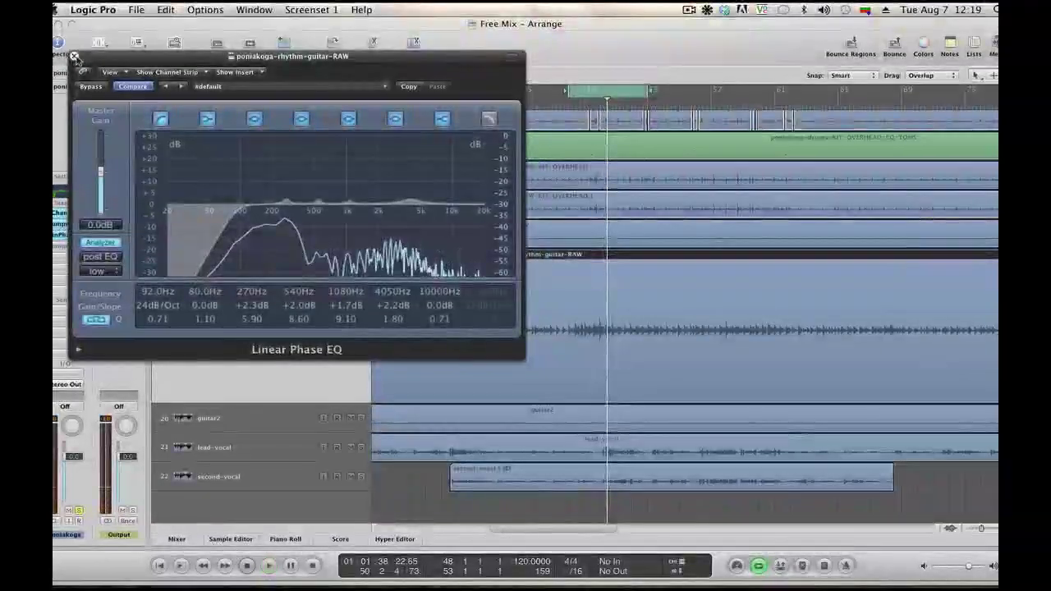
left_click(74, 57)
Take the rhythm guitar's second Compressor out of bypass, set its threshold to -15.0 dB, and audition it in an enlarged window
left_click(59, 247)
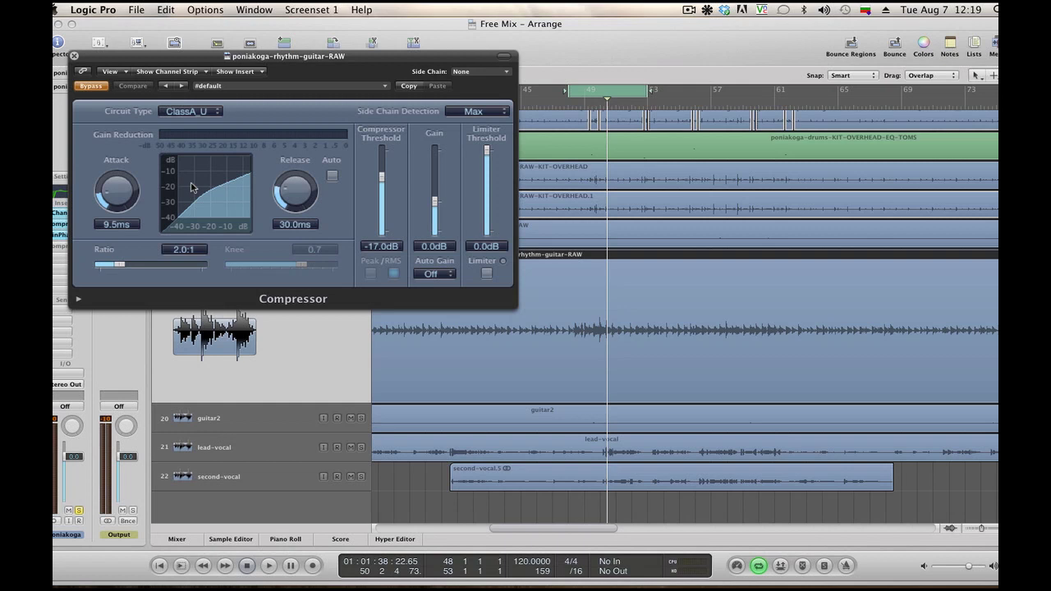
key("space")
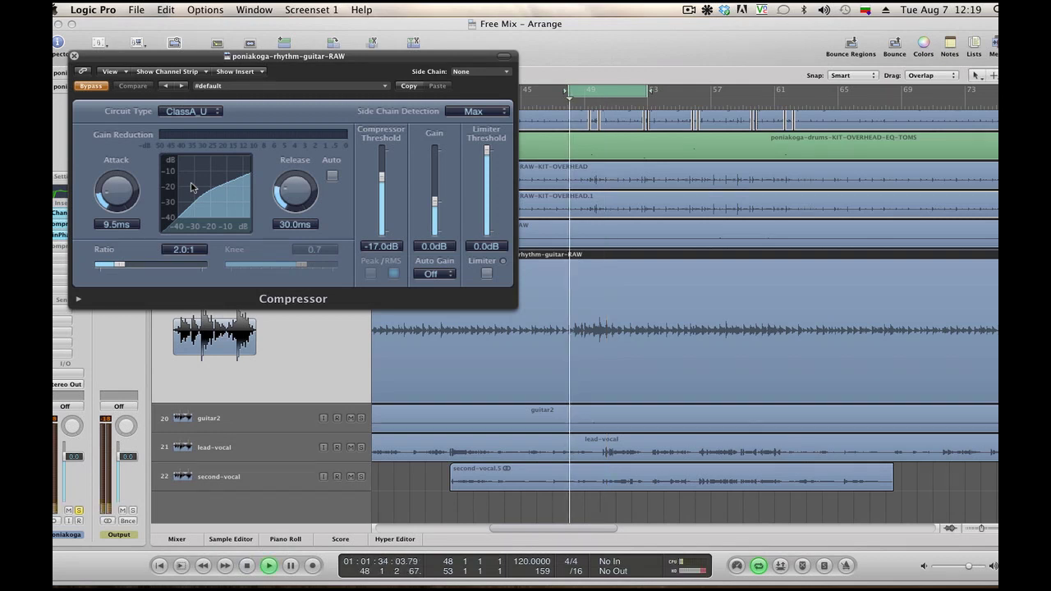
left_click(100, 88)
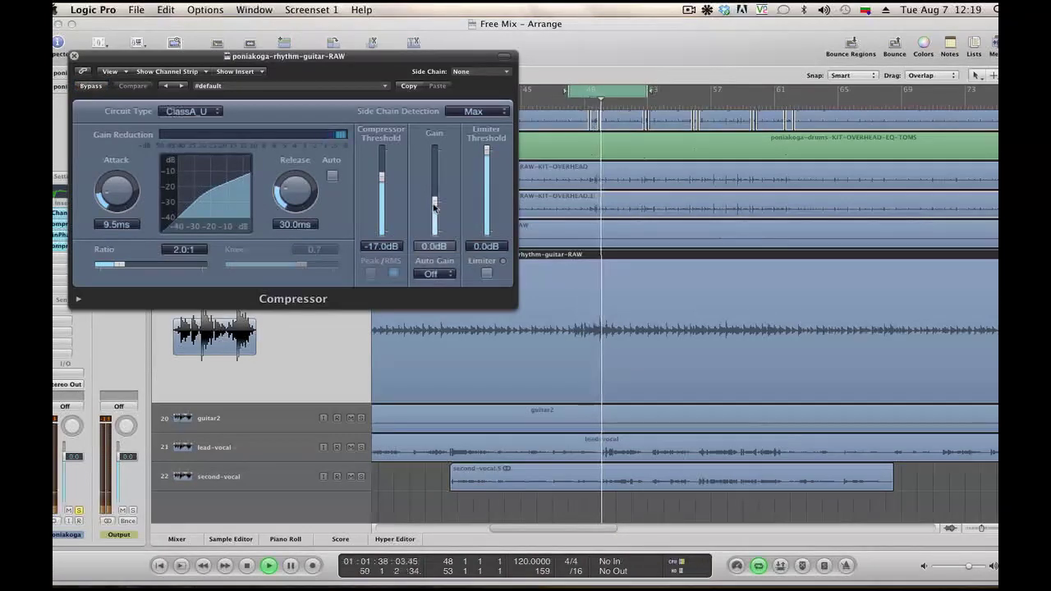
left_click_drag(383, 180, 384, 175)
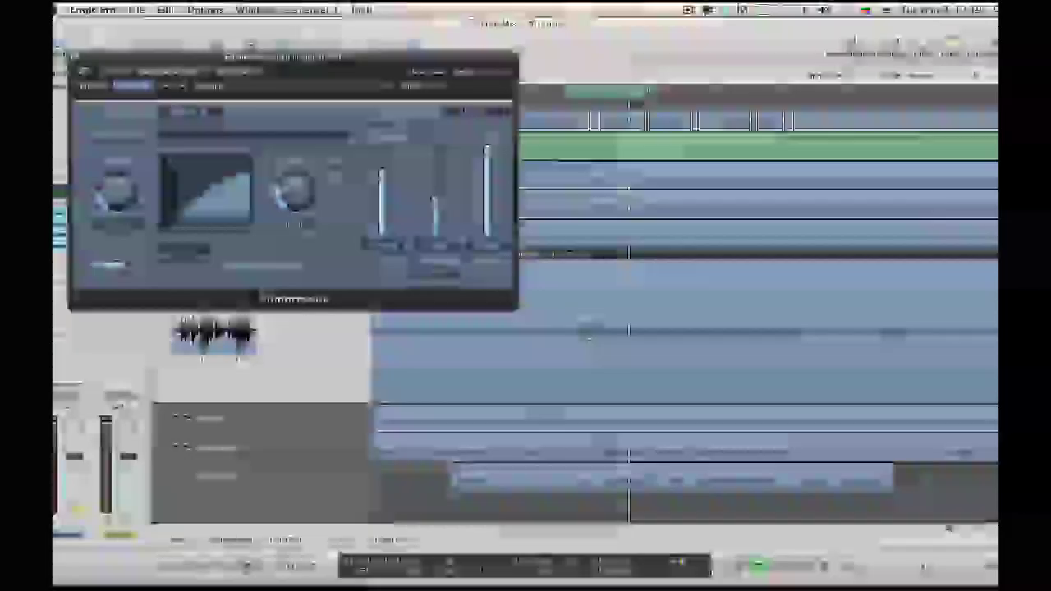
left_click_drag(514, 309, 754, 410)
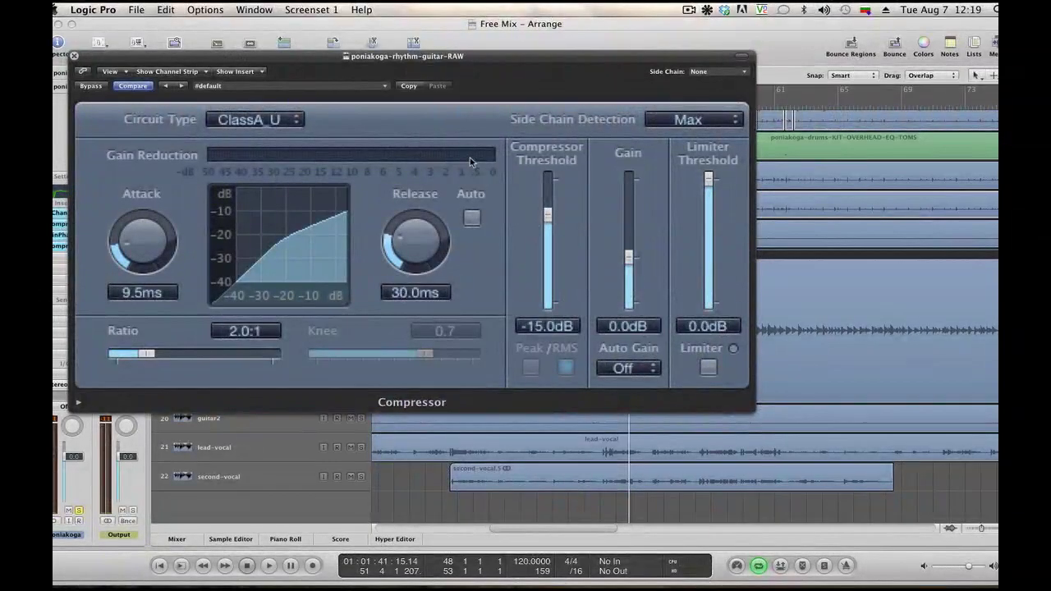
key("space")
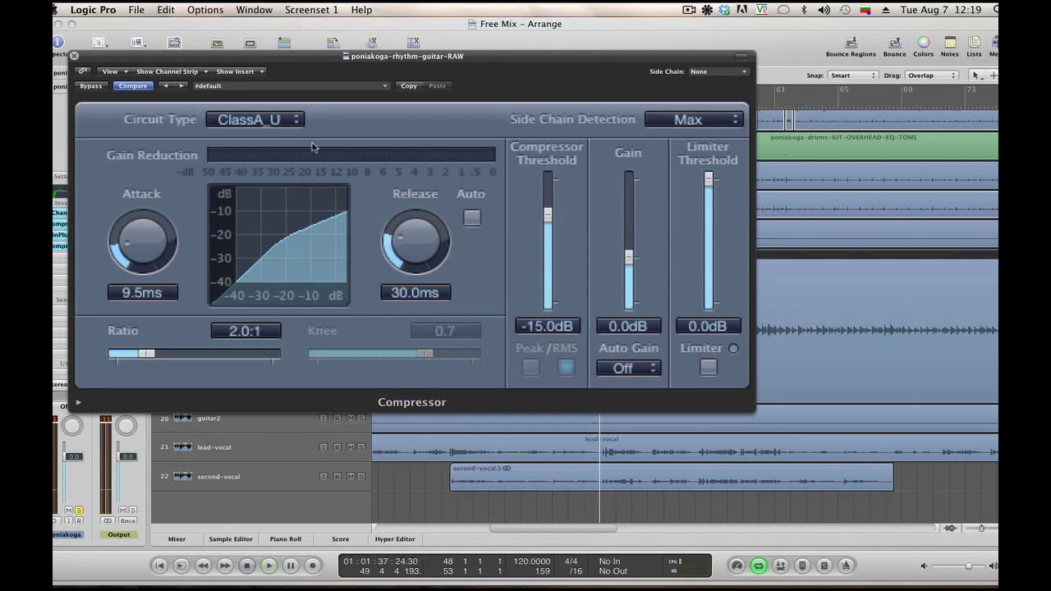
left_click(74, 56)
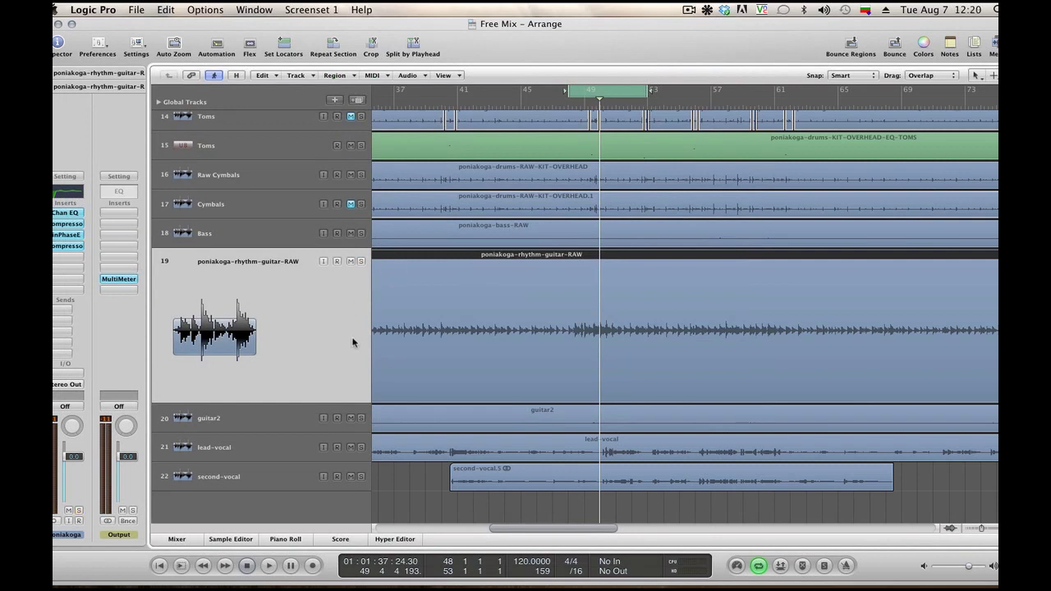
Select the guitar2 track, solo it in place of the rhythm guitar and start looped playback
left_click(280, 423)
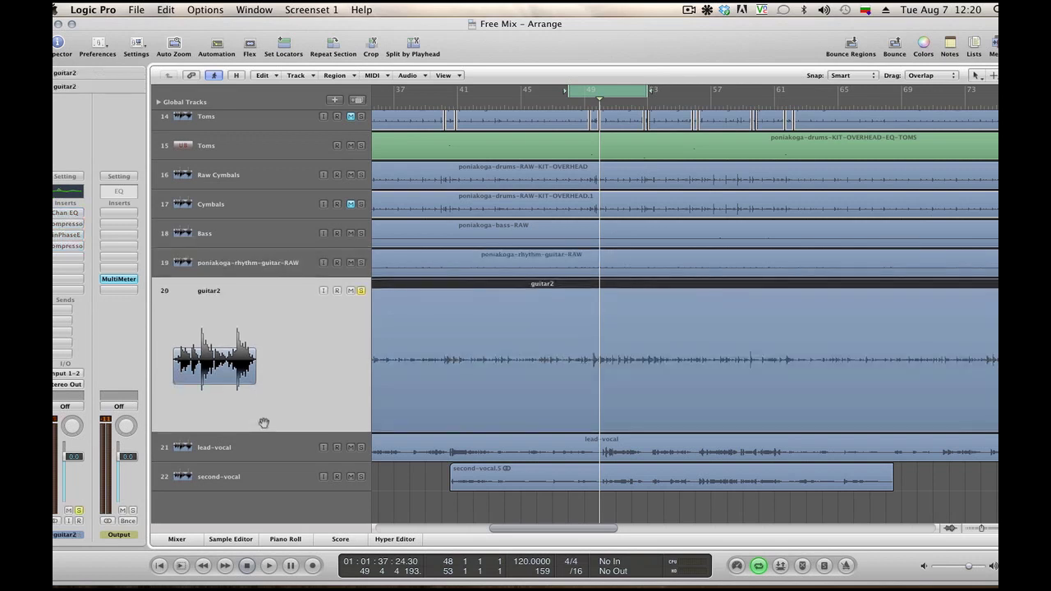
key("space")
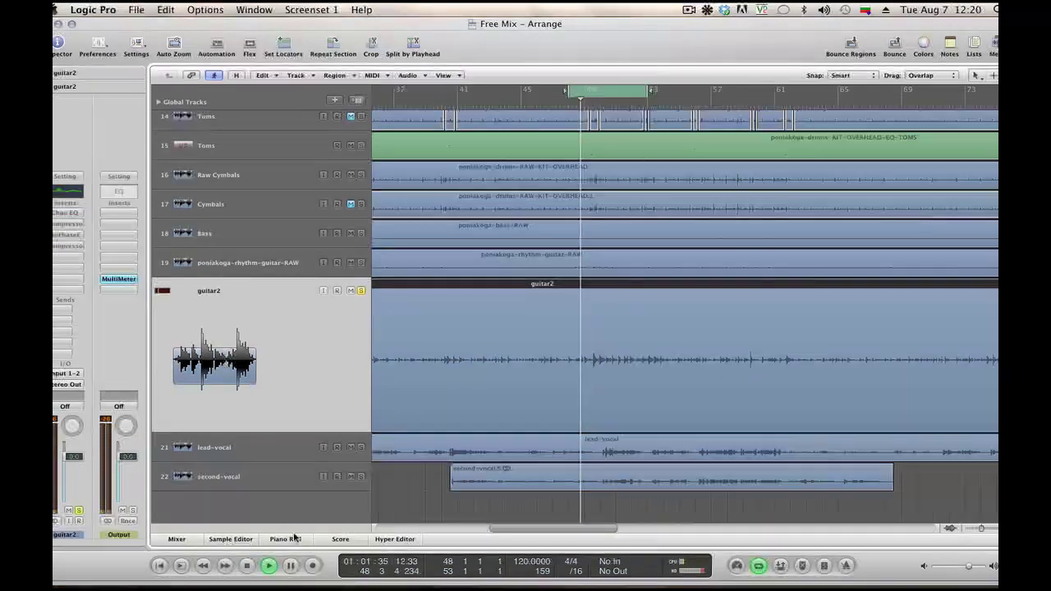
Show the mixer, open guitar2's Channel EQ in a clear spot, and take it out of bypass during looped playback
left_click(178, 540)
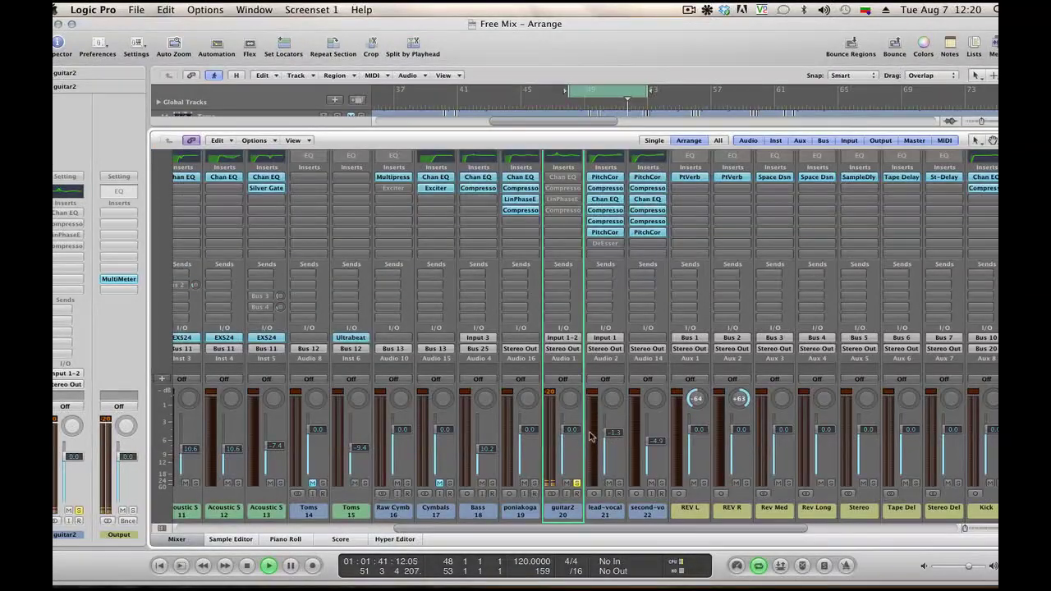
key("space")
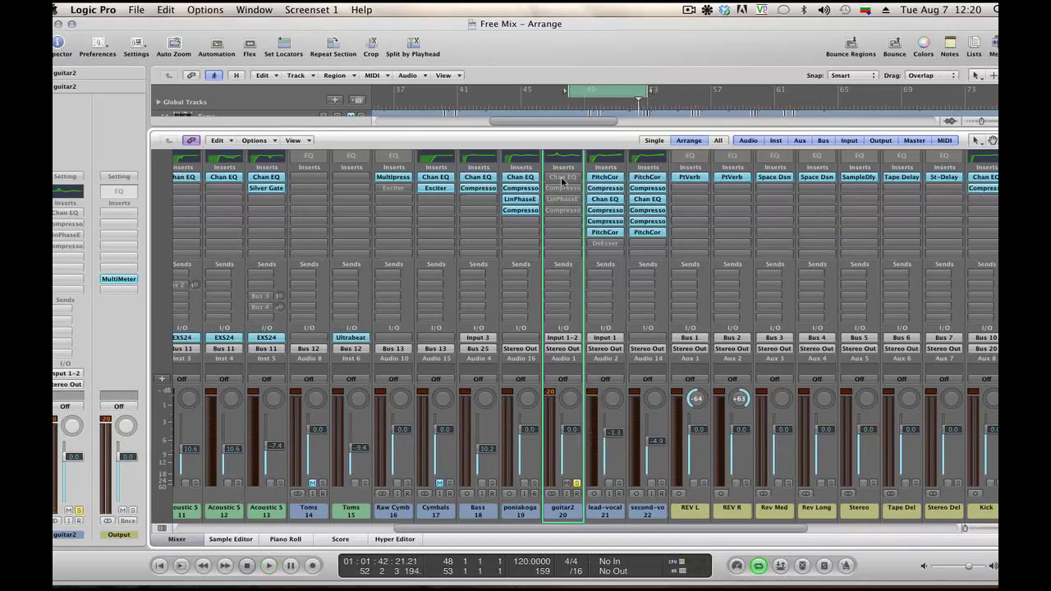
left_click(562, 177)
left_click_drag(631, 252, 240, 197)
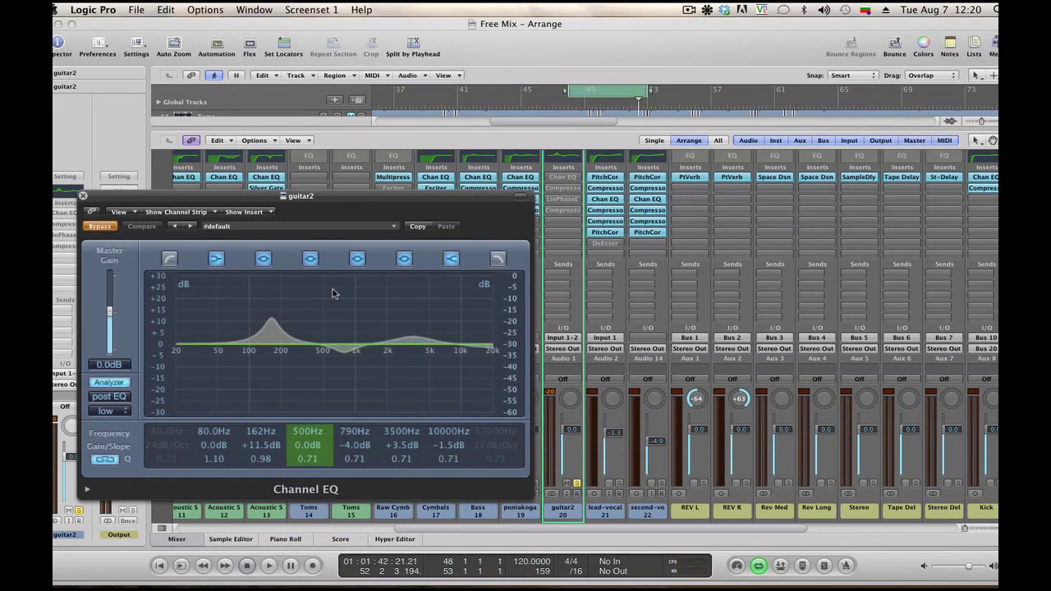
key("space")
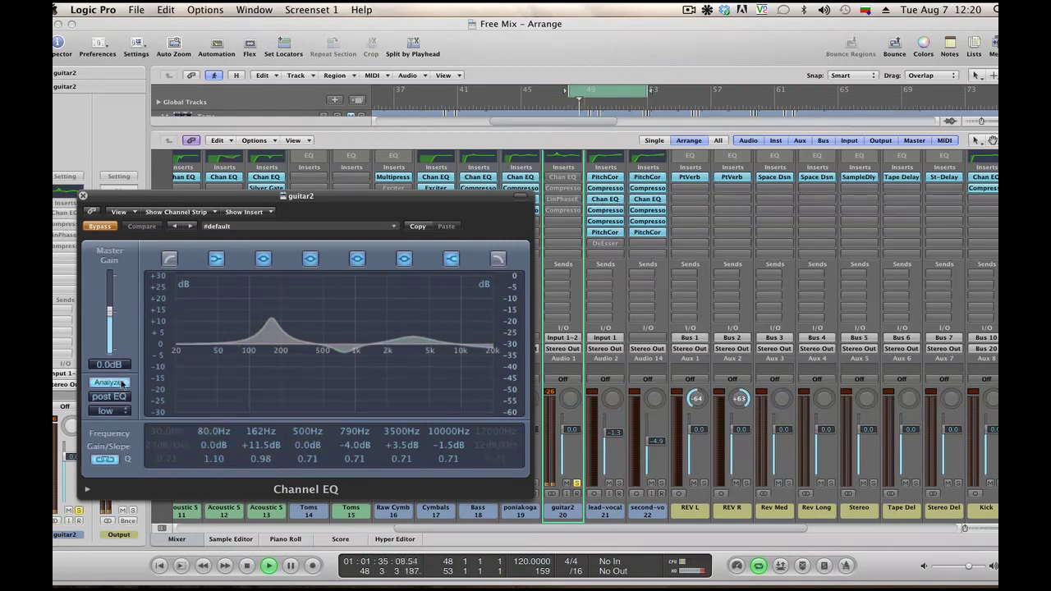
left_click(94, 230)
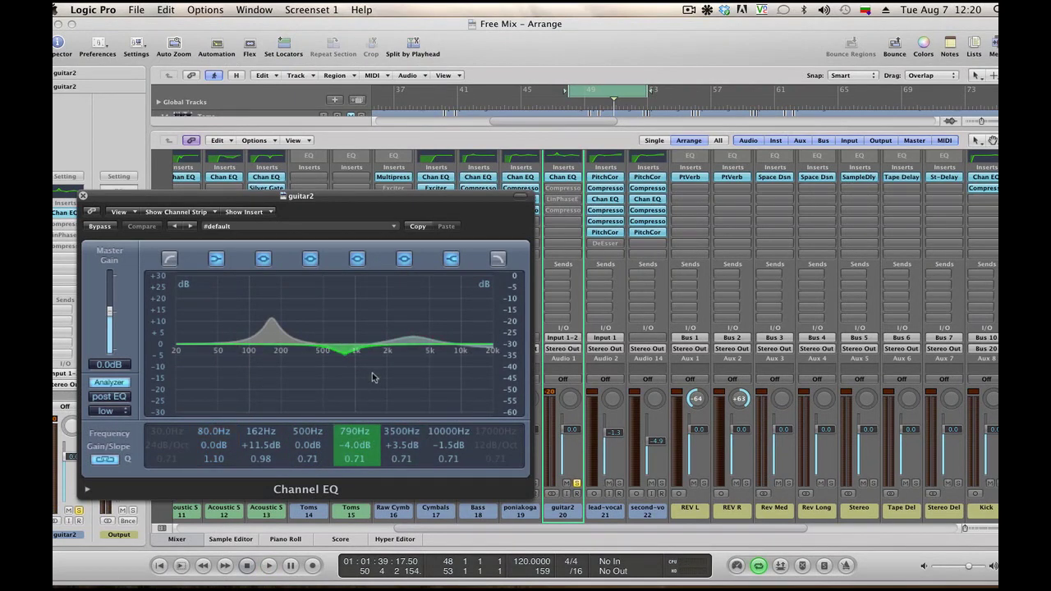
Compare the looped guitar2 with the Channel EQ bypassed and active, then adjust the 3500 Hz band's gain and close the EQ
key("space")
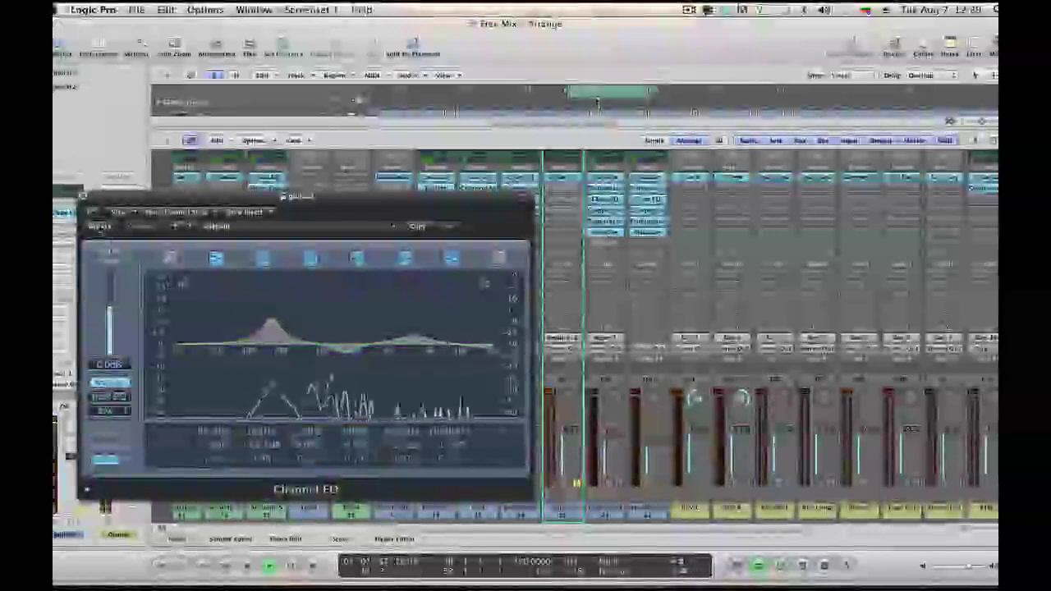
left_click(98, 227)
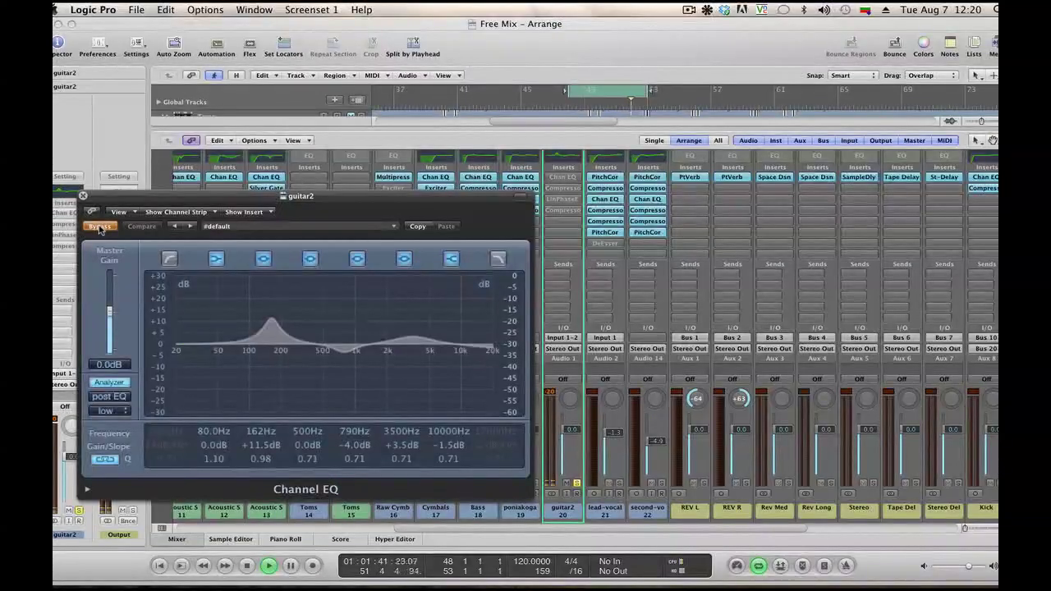
left_click(98, 226)
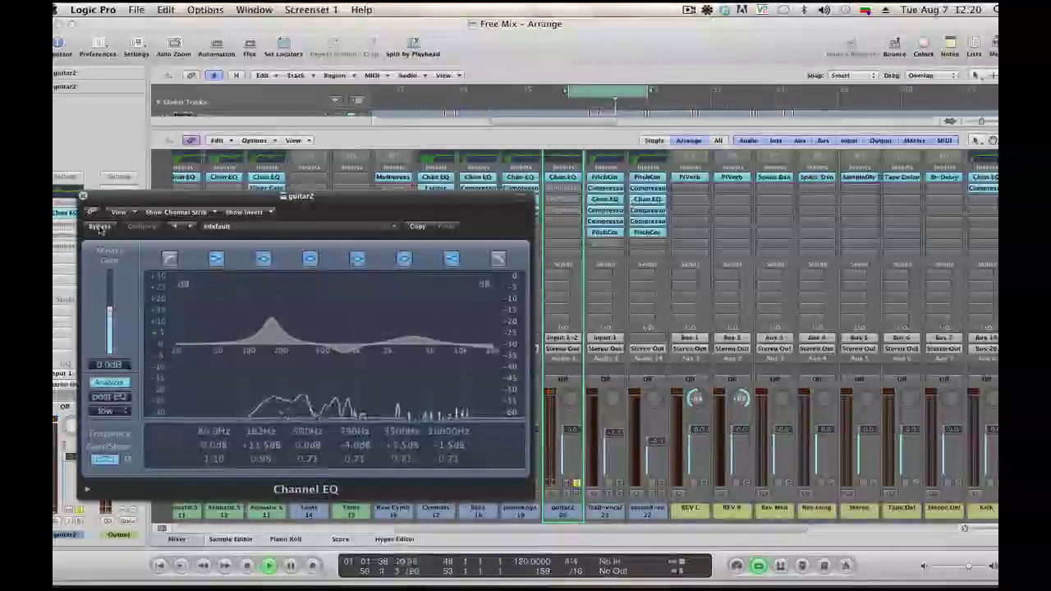
left_click(395, 446)
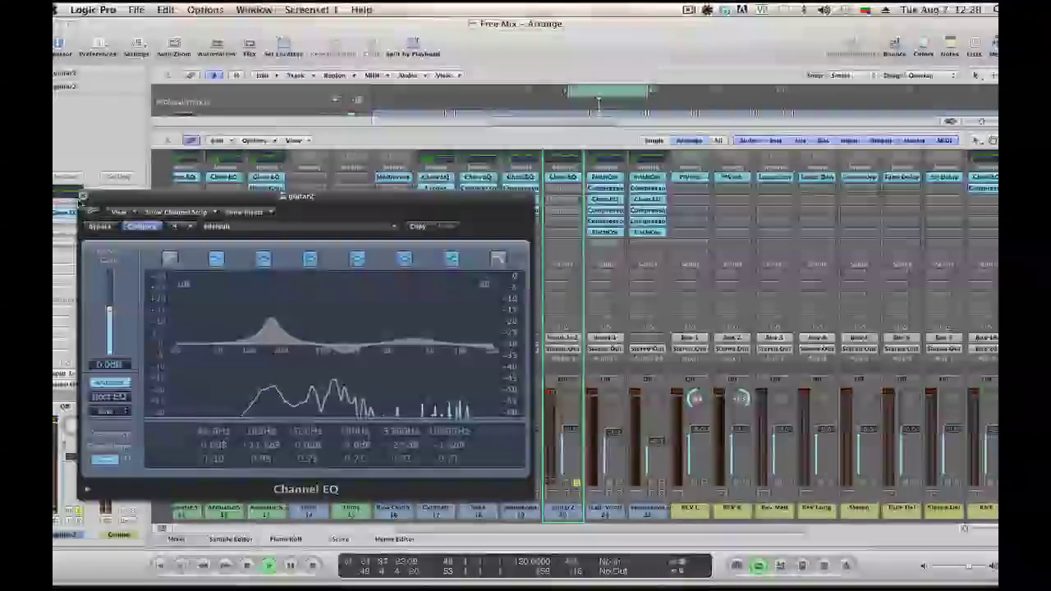
left_click(83, 196)
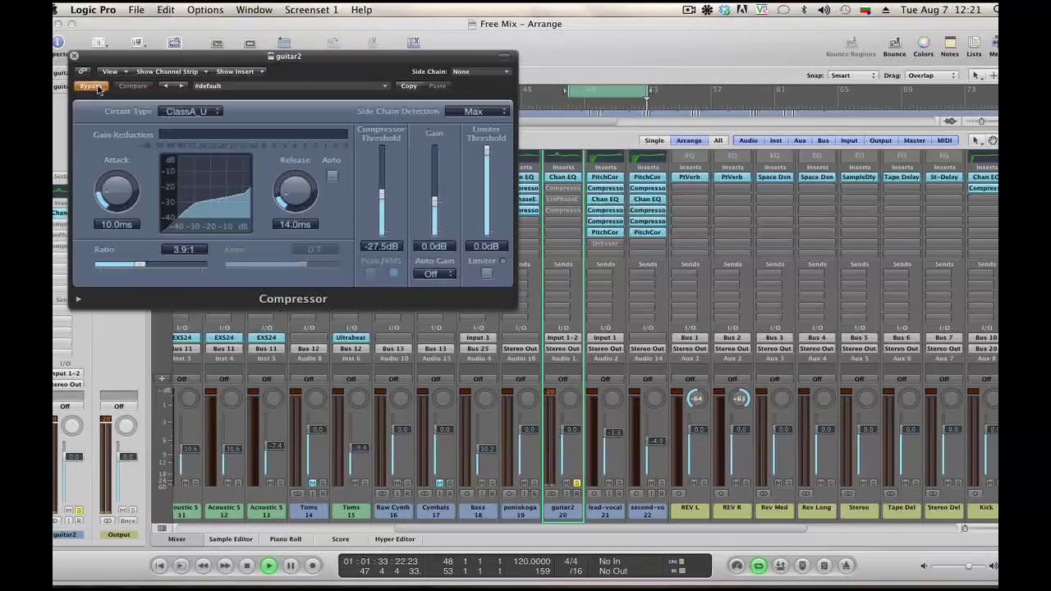
Take guitar2's first Compressor out of bypass, set its threshold to -30.0 dB, and check its extended parameters before closing it
left_click(97, 88)
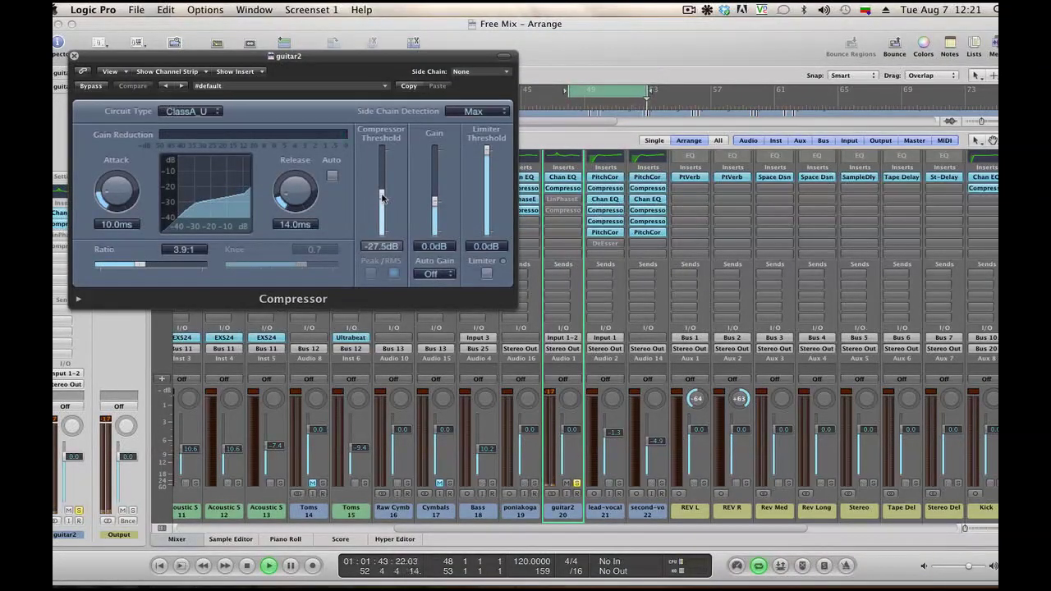
left_click_drag(382, 198, 381, 202)
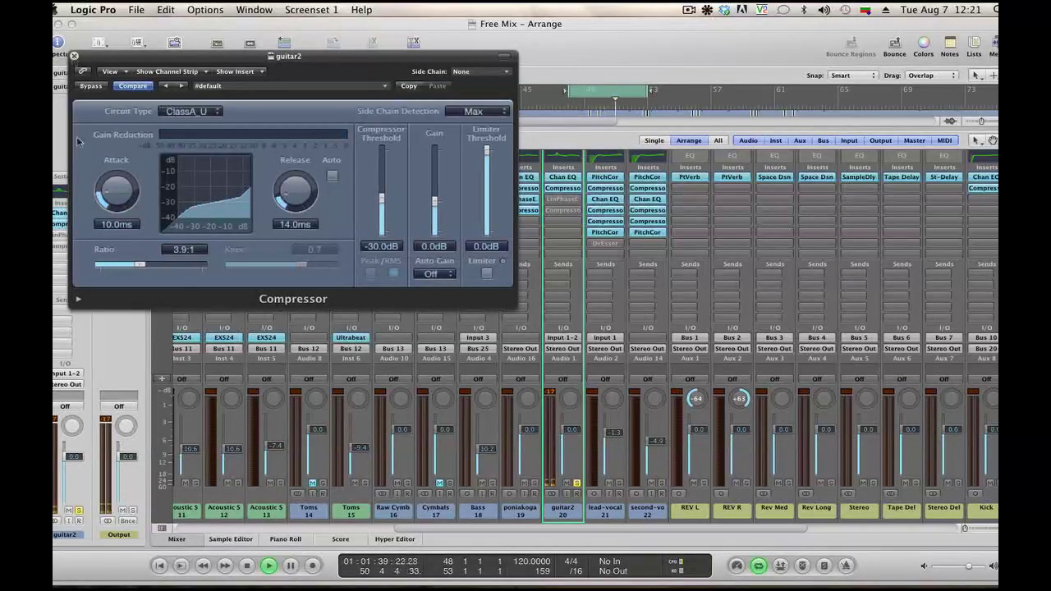
left_click(79, 301)
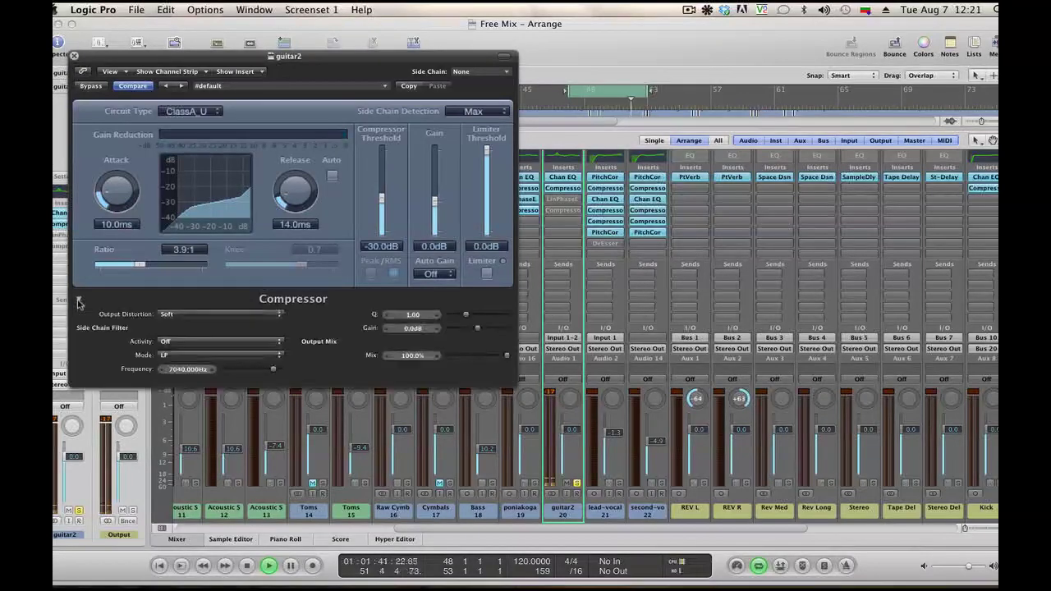
left_click(78, 300)
left_click(79, 300)
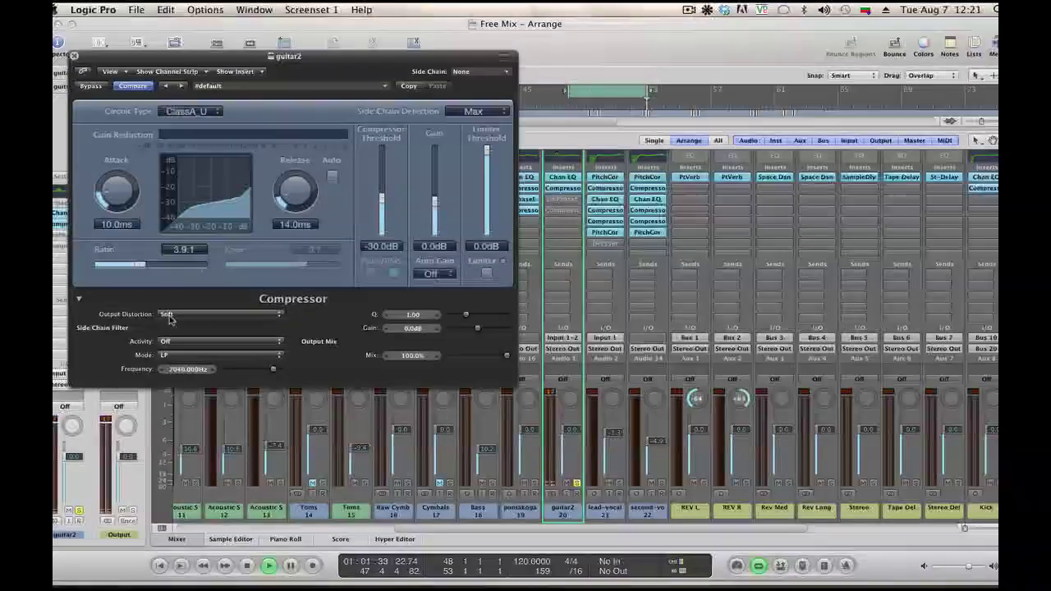
left_click(79, 301)
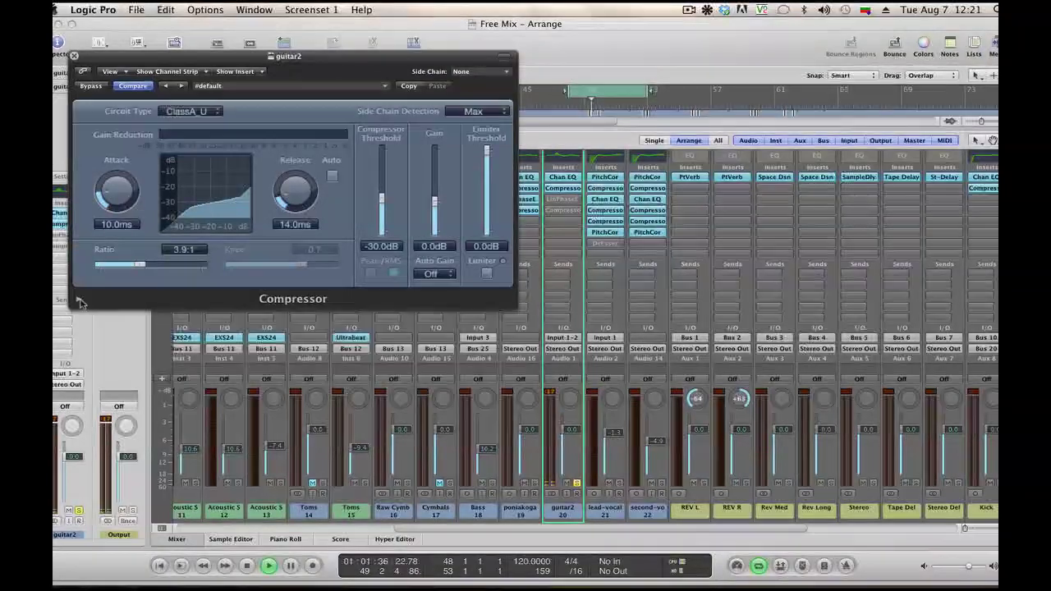
left_click(74, 58)
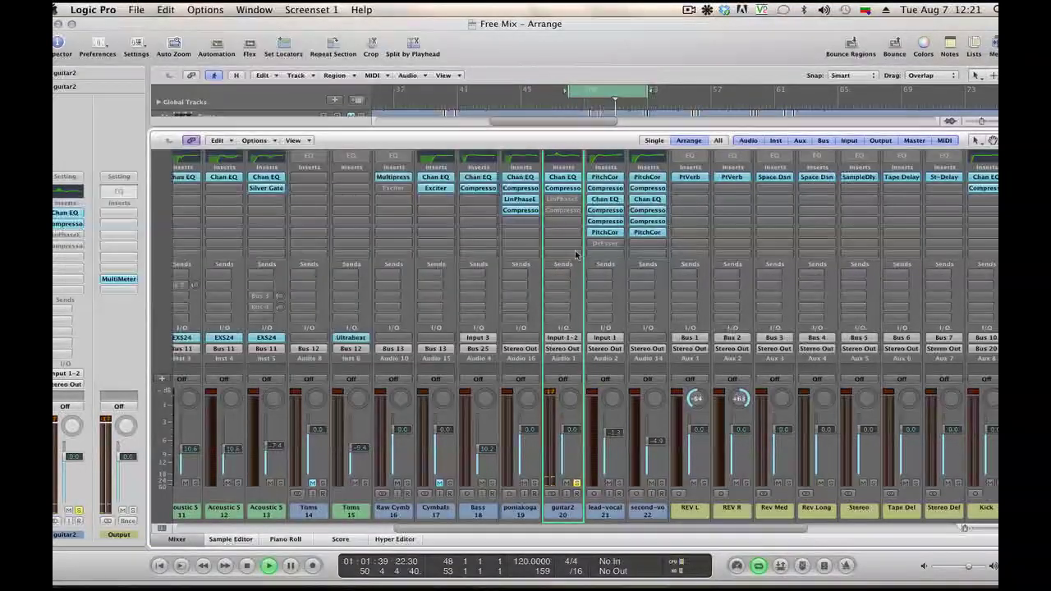
Open guitar2's Linear Phase EQ, set its low cut to 53.0 Hz, and activate the EQ with its analyzer off
left_click(562, 201)
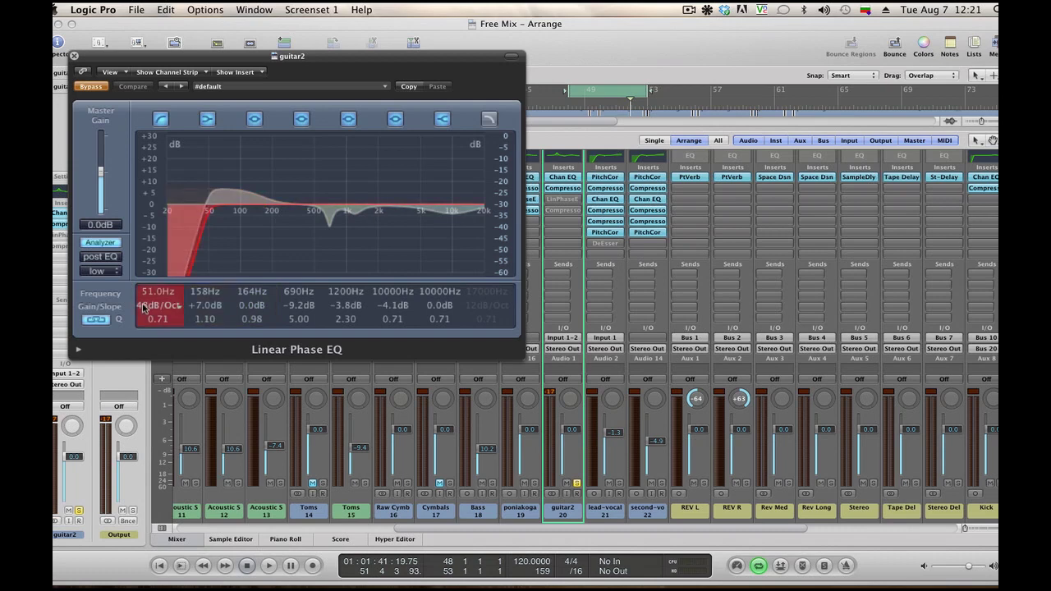
left_click_drag(145, 293, 144, 287)
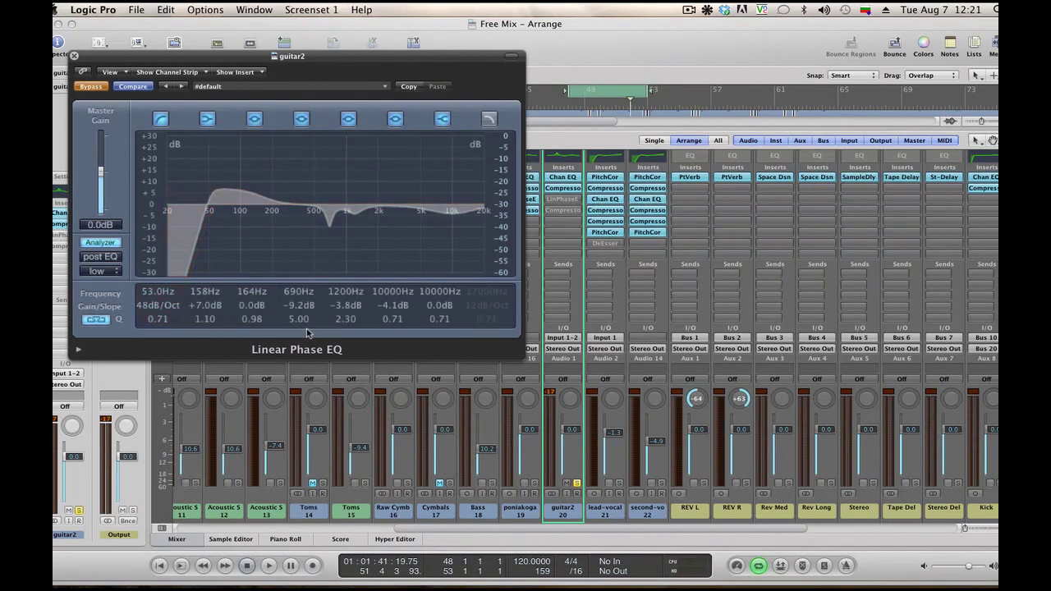
left_click(92, 86)
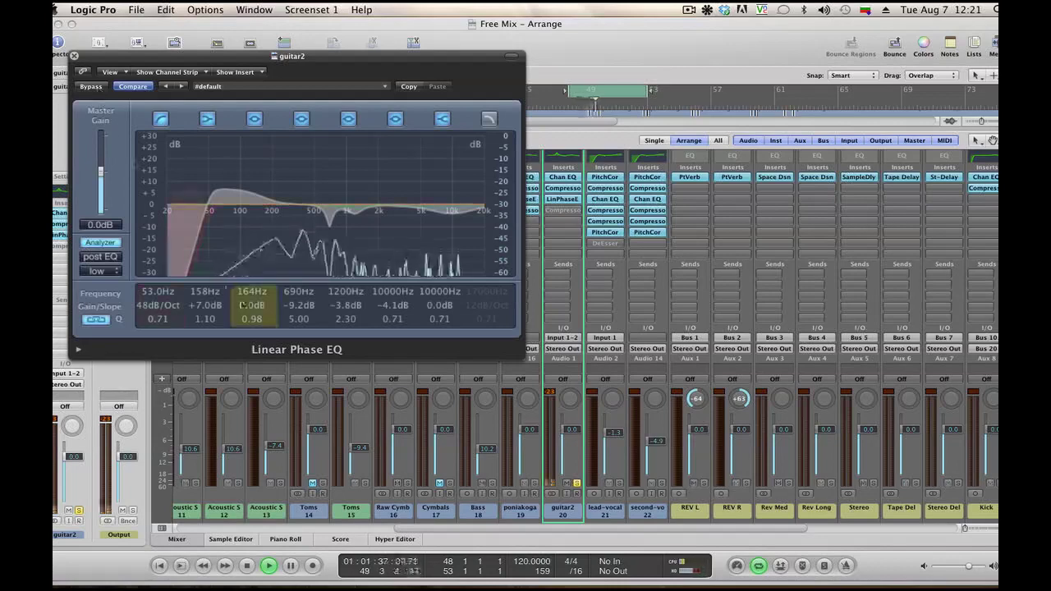
left_click(100, 257)
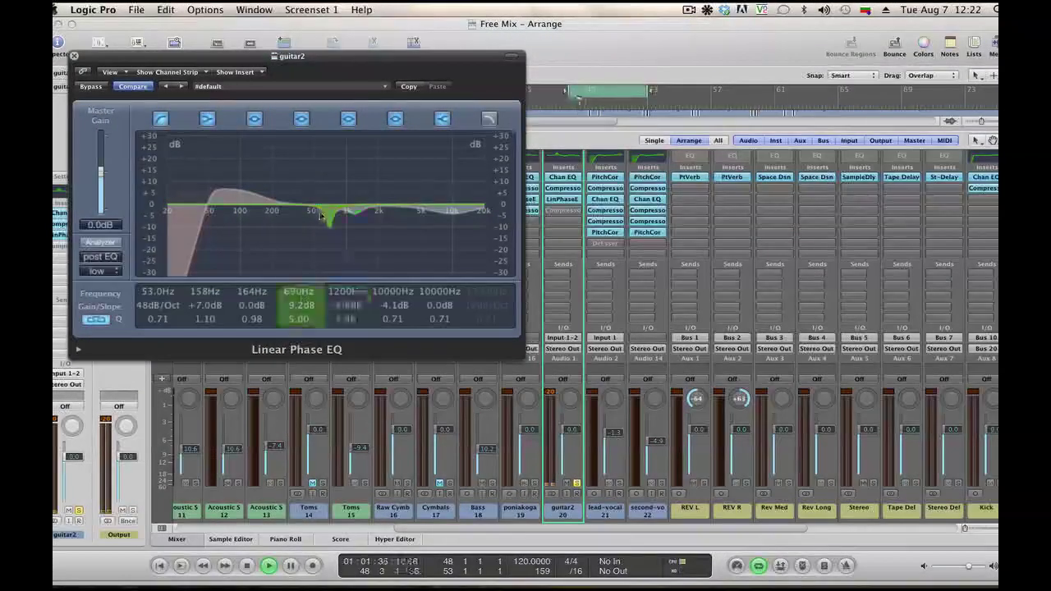
Boost the Linear Phase EQ's 690 Hz band to about +20 dB to audition that frequency, then return it to -9.2 dB
key("space")
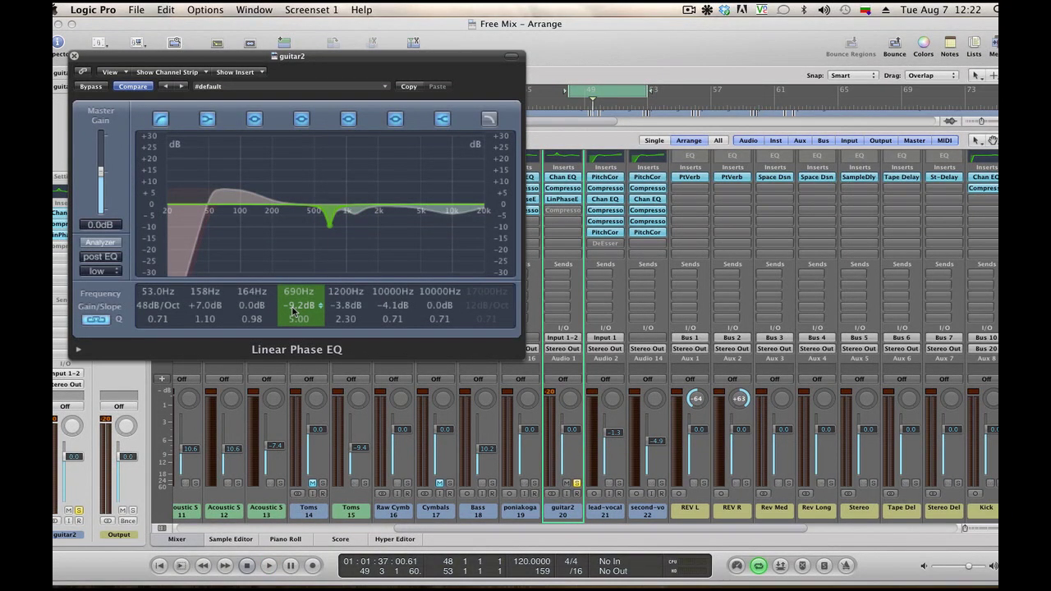
left_click_drag(292, 310, 298, 71)
key("space")
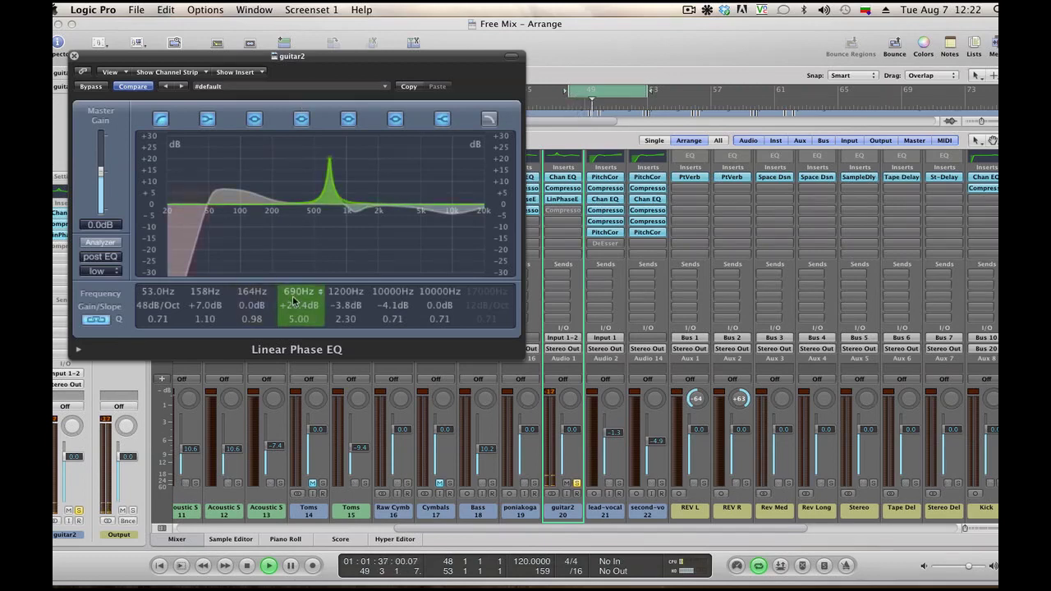
left_click_drag(291, 294, 309, 545)
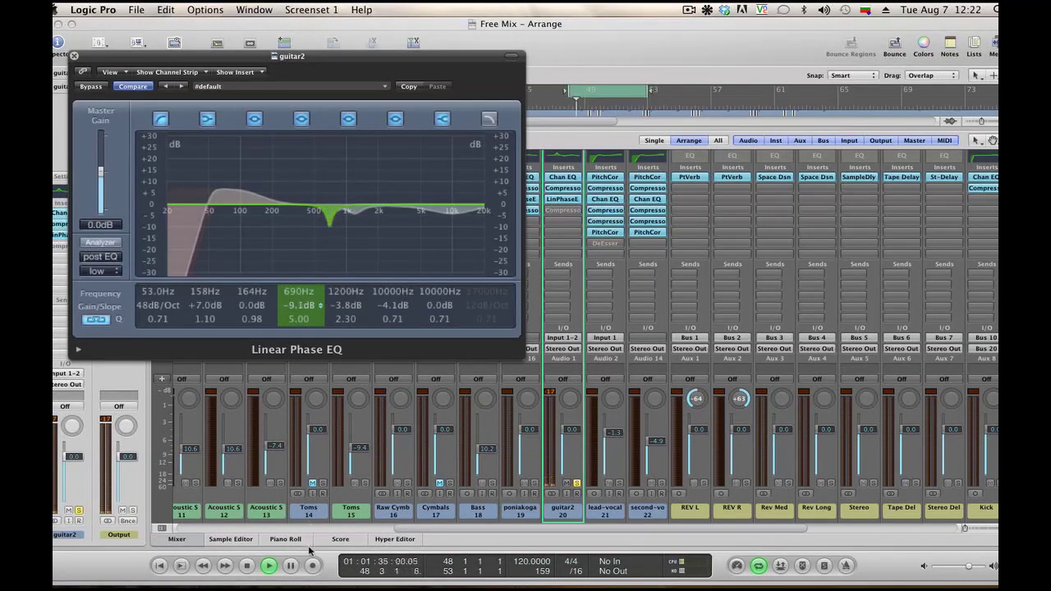
left_click_drag(310, 551, 309, 550)
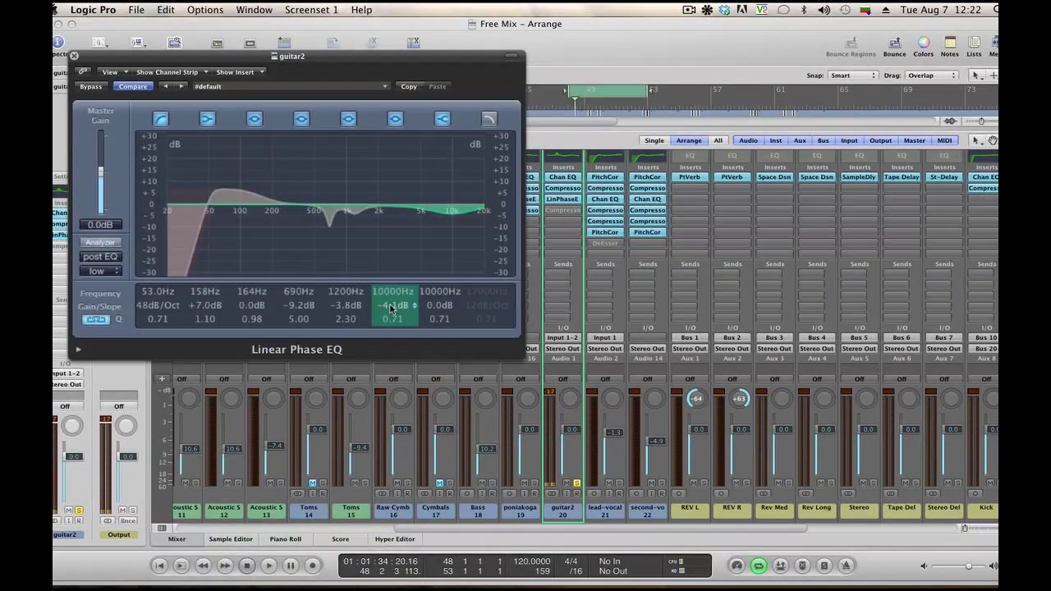
Close the Linear Phase EQ, then take guitar2's second Compressor out of bypass and open it
left_click(74, 56)
left_click(69, 247, "alt")
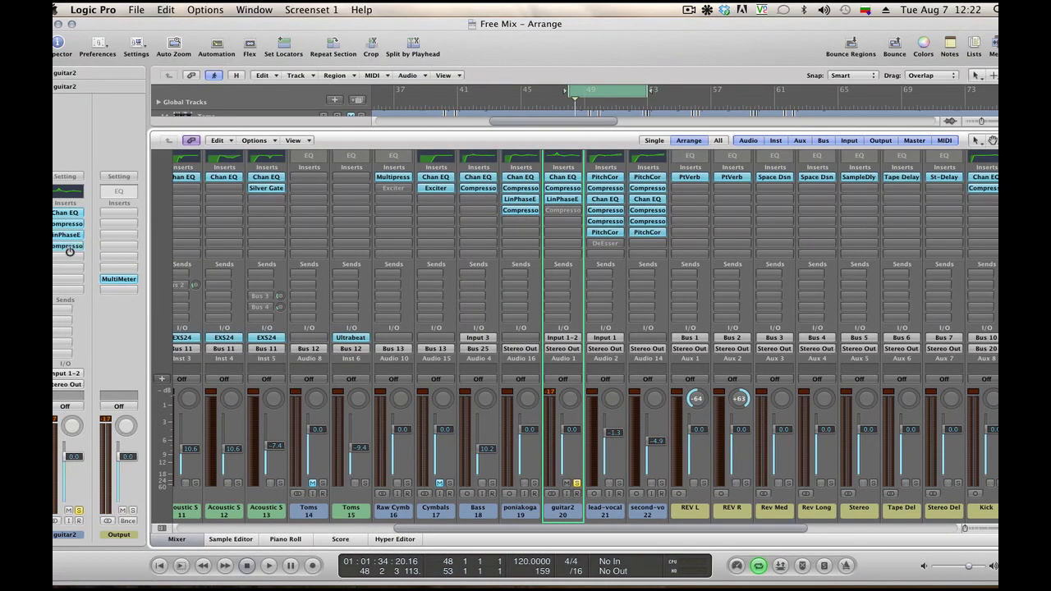
left_click(69, 247)
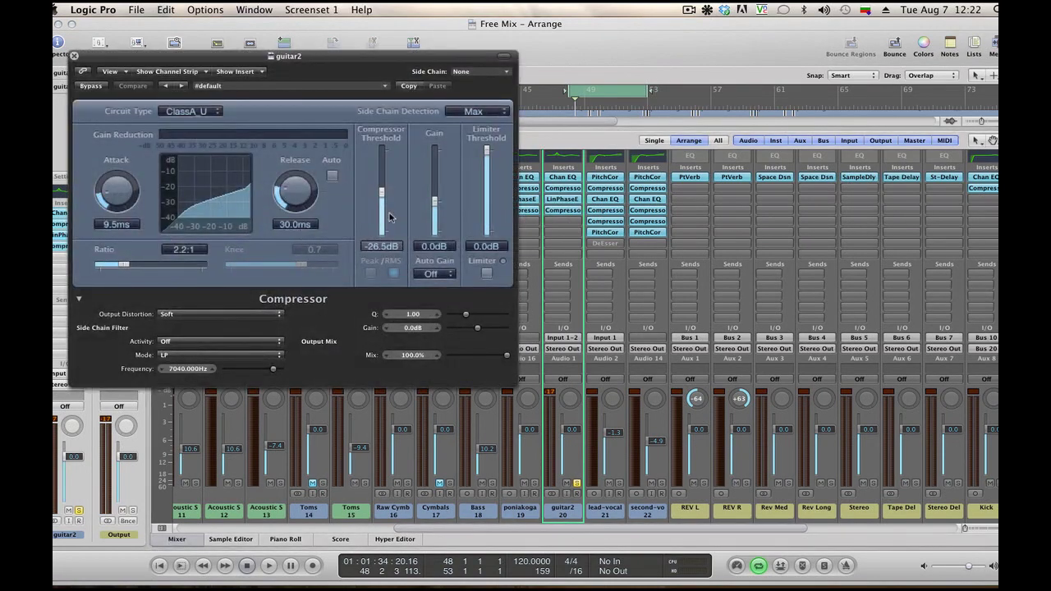
Compare the looped guitar2 with the second Compressor bypassed and active, hiding its extended parameters and enlarging its window
key("space")
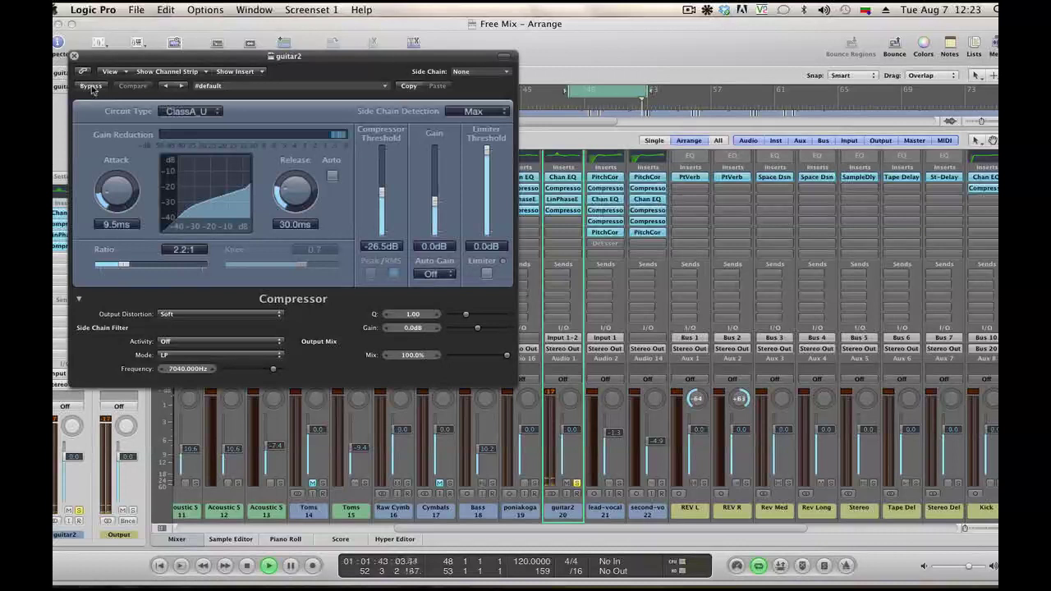
left_click(91, 87)
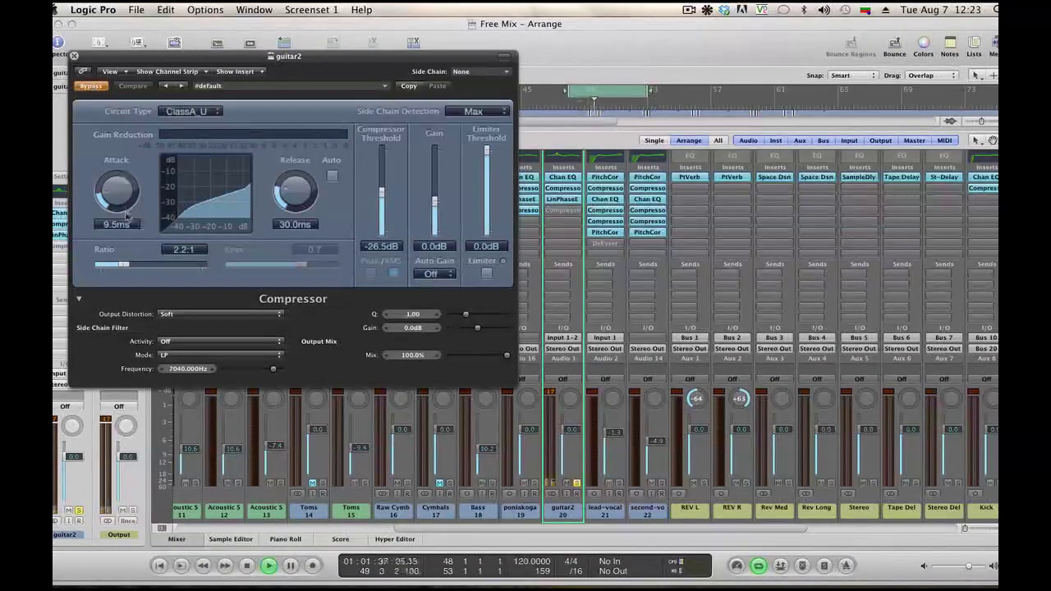
left_click(79, 299)
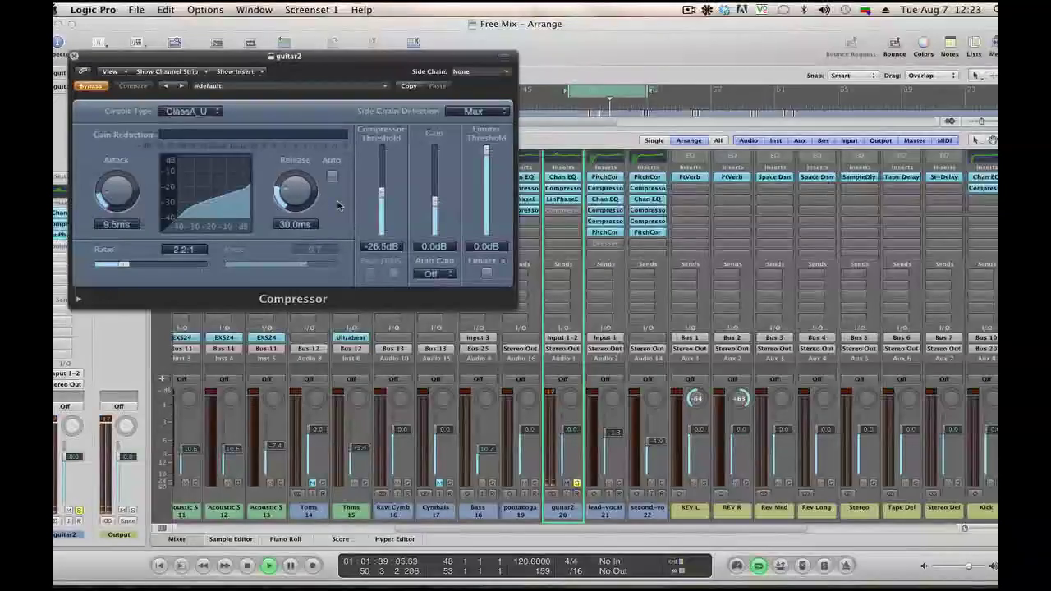
left_click(96, 87)
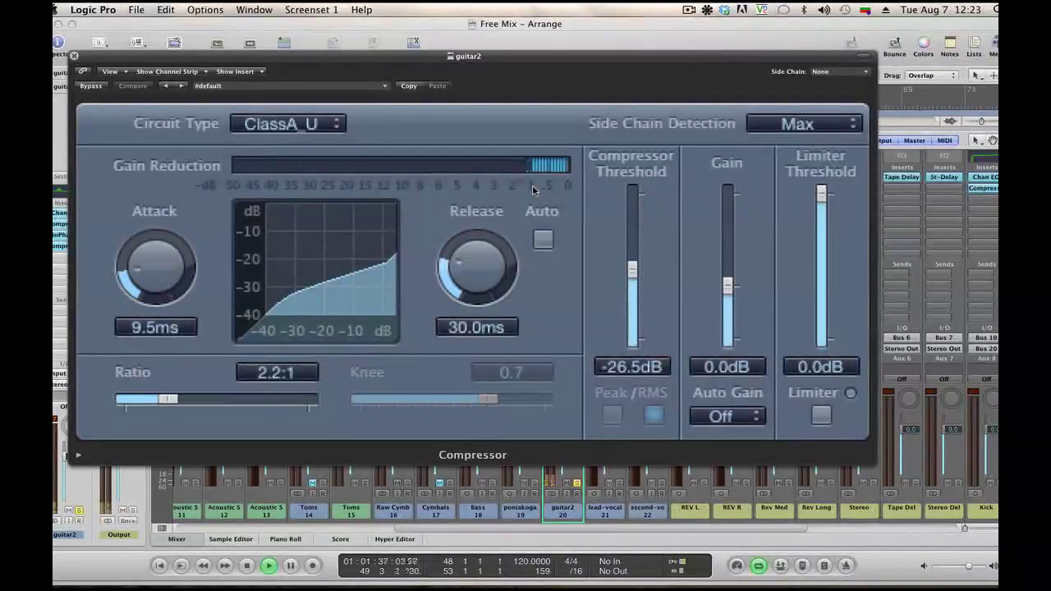
Raise the second Compressor's ratio slightly during playback, then close it and return to the full arrangement with guitar2 unsoloed
key("space")
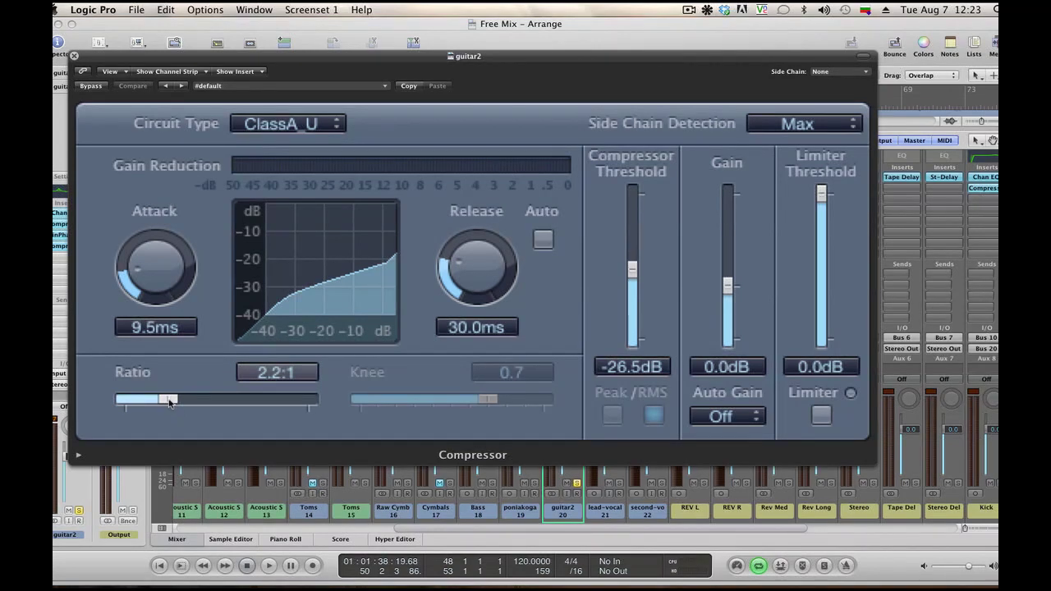
key("space")
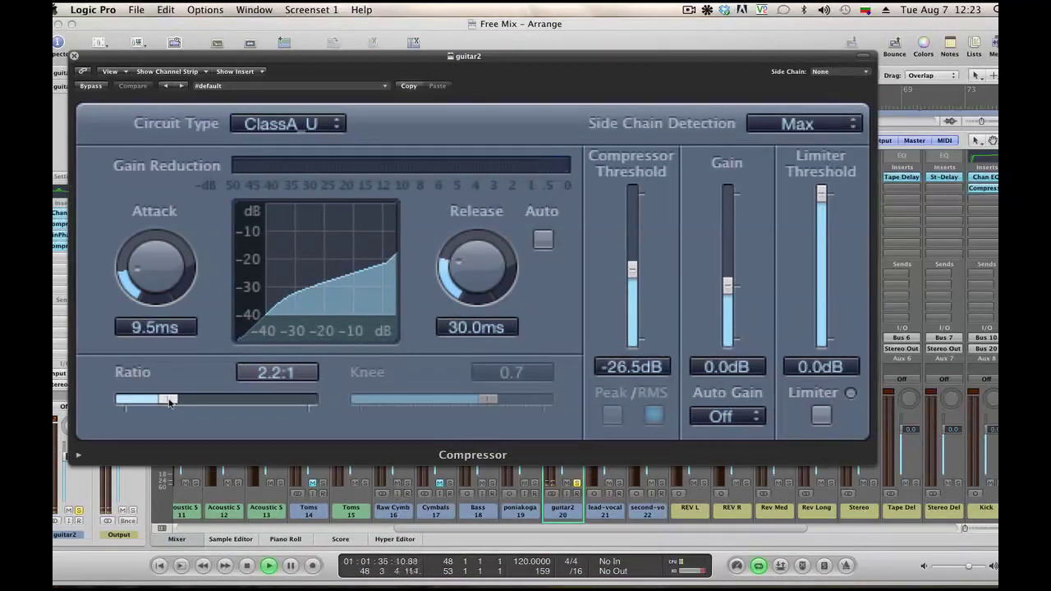
mouse_move(170, 401)
left_mouse_down()
mouse_move(275, 403)
mouse_move(175, 400)
left_mouse_up()
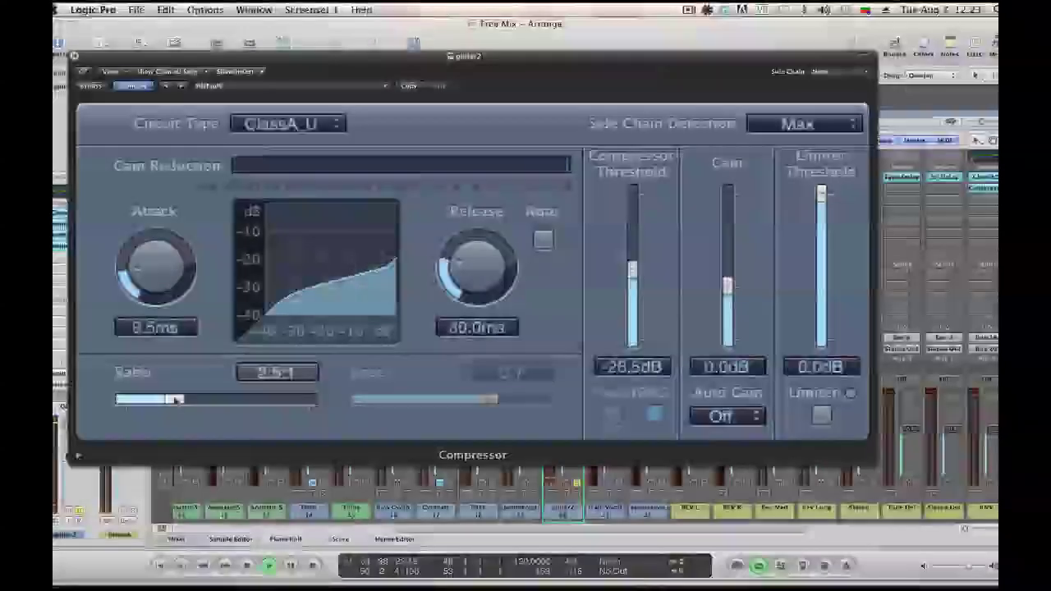
left_click(74, 55)
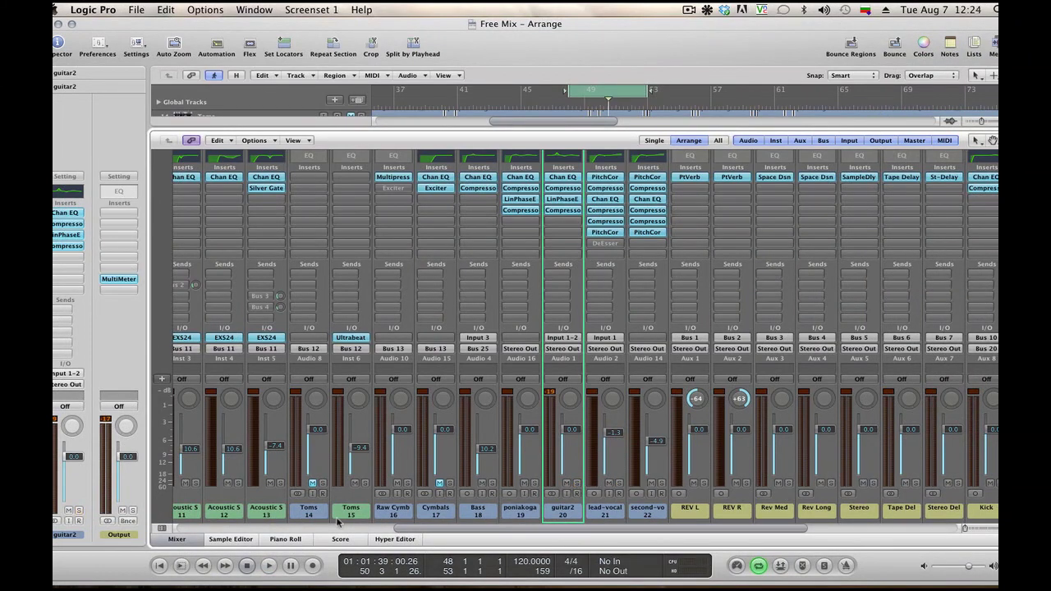
left_click(177, 539)
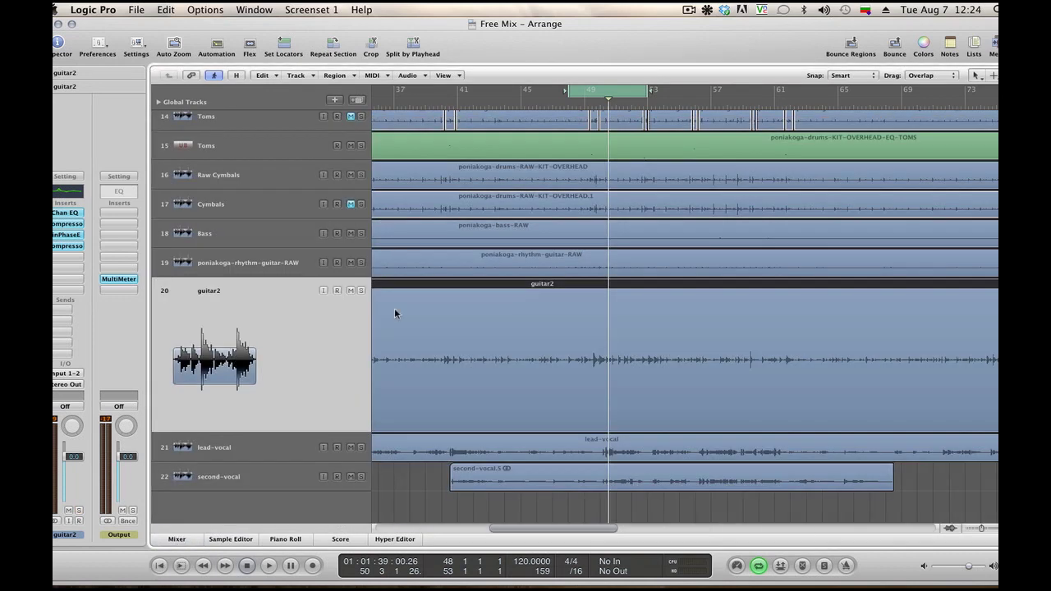
Select the poniakoga-rhythm-guitar-RAW track and play the looped section in the full mix
left_click(261, 265)
key("space")
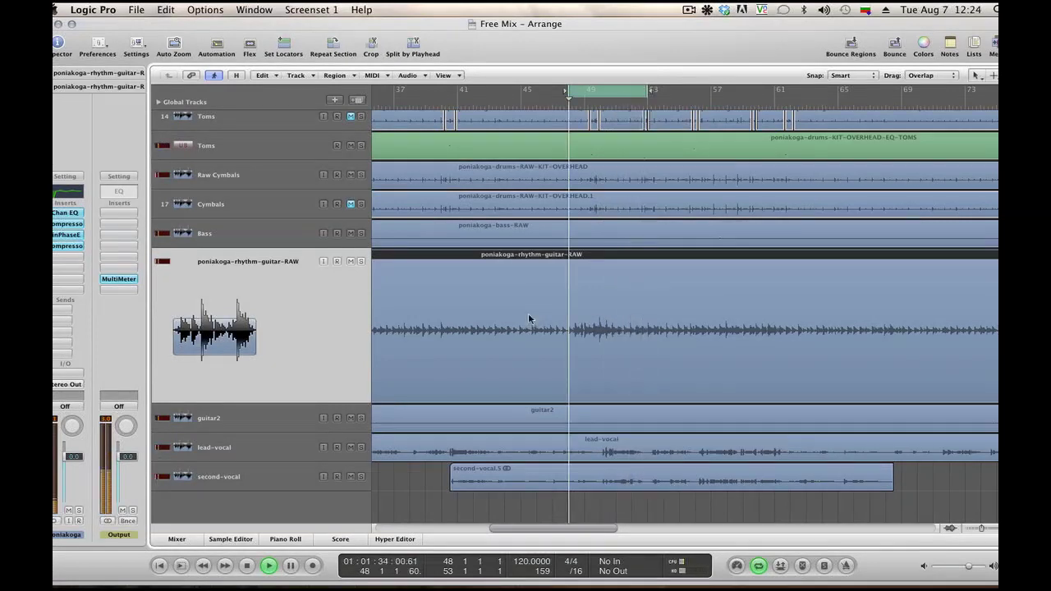
key("space")
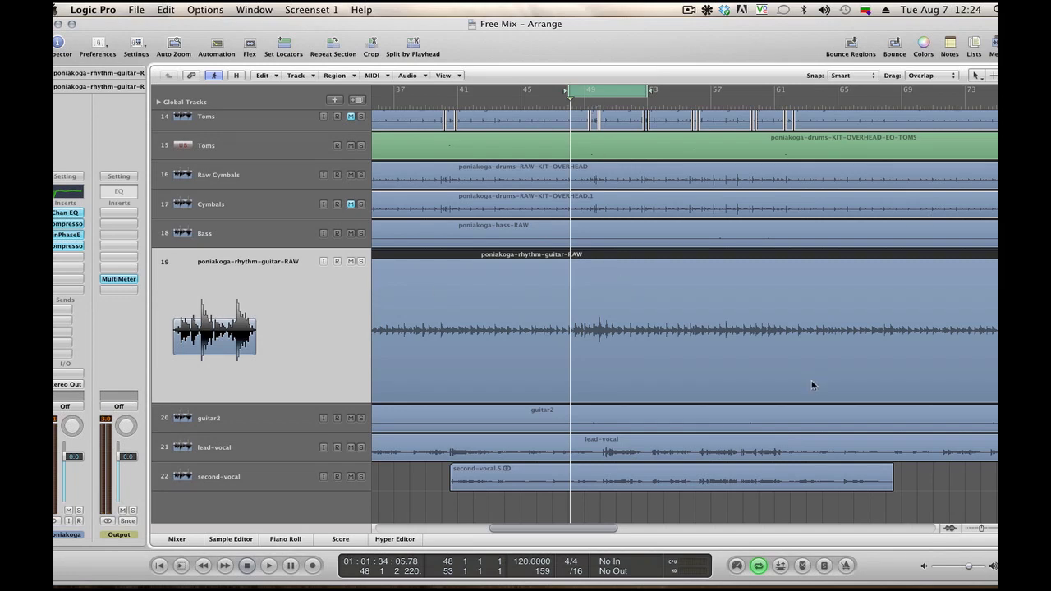
Reduce the track height, solo the poniakoga-rhythm-guitar-RAW track and pan it to -64, listening before and after panning
key("ctrl+Up")
key("ctrl+Up")
key("ctrl+Up")
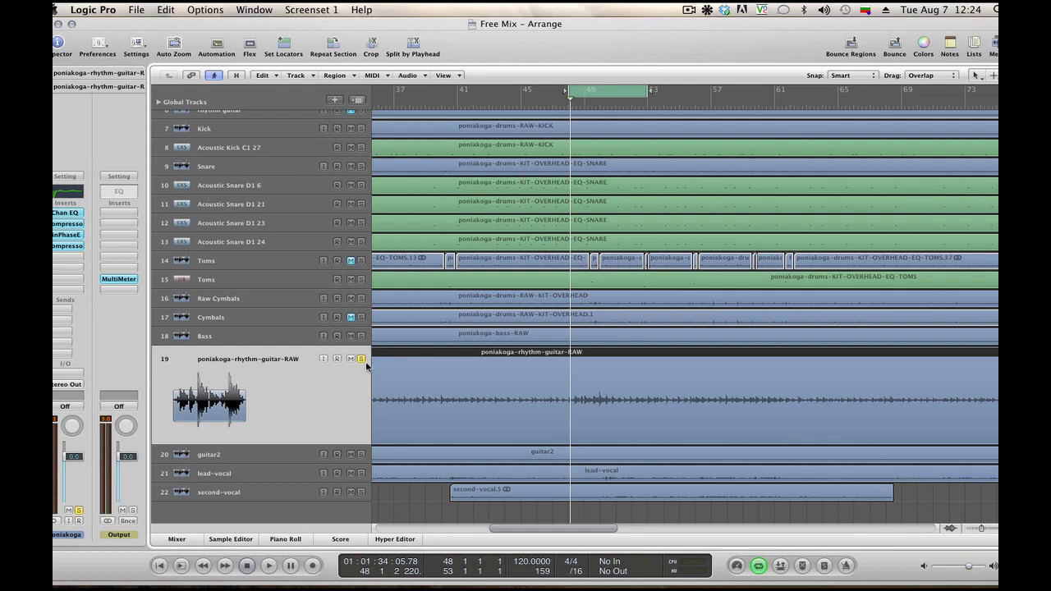
key("space")
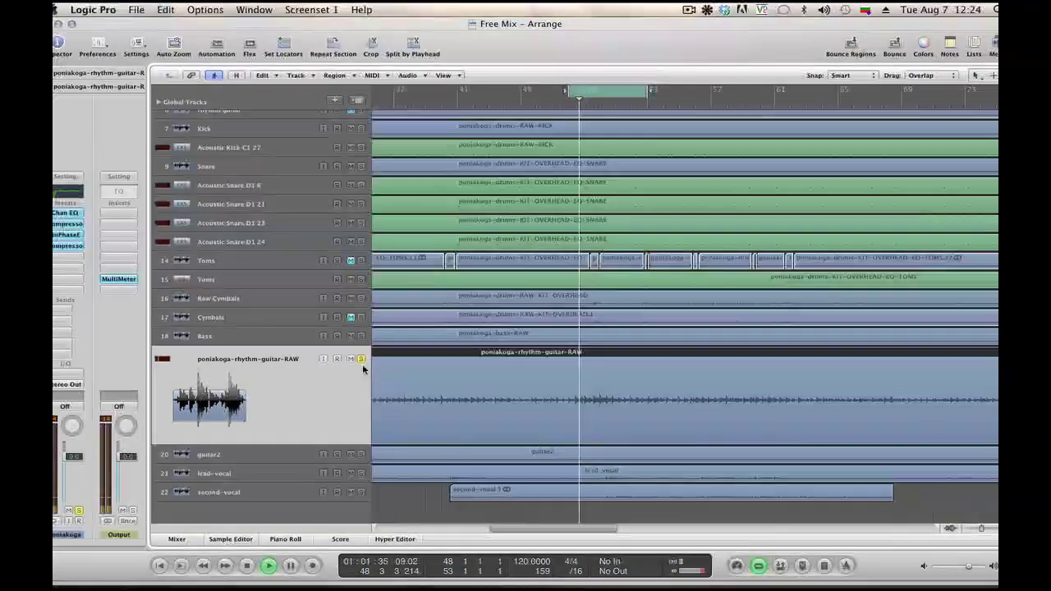
key("space")
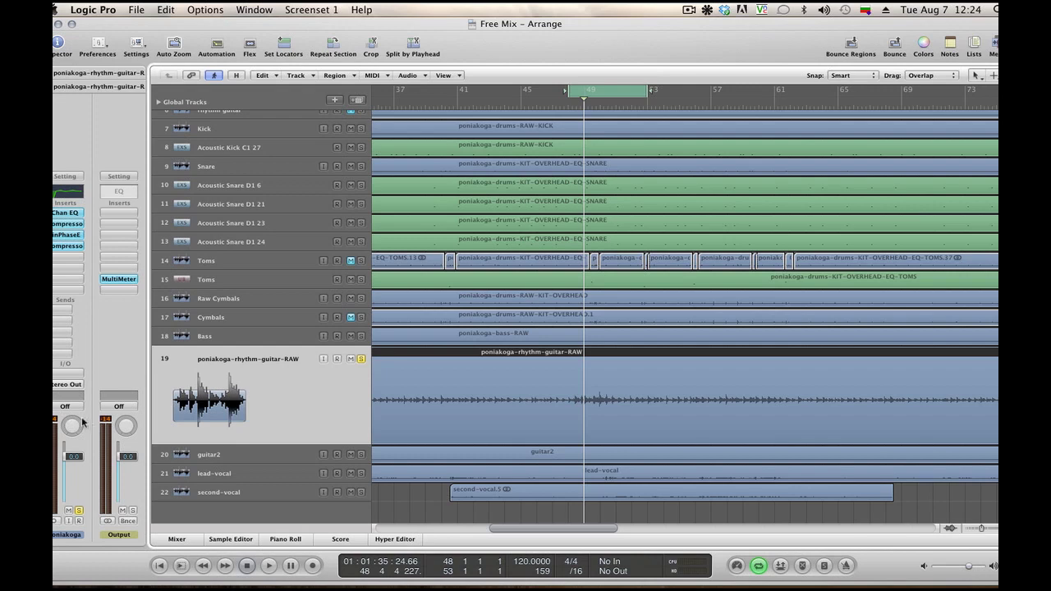
left_click_drag(83, 421, 96, 588)
key("space")
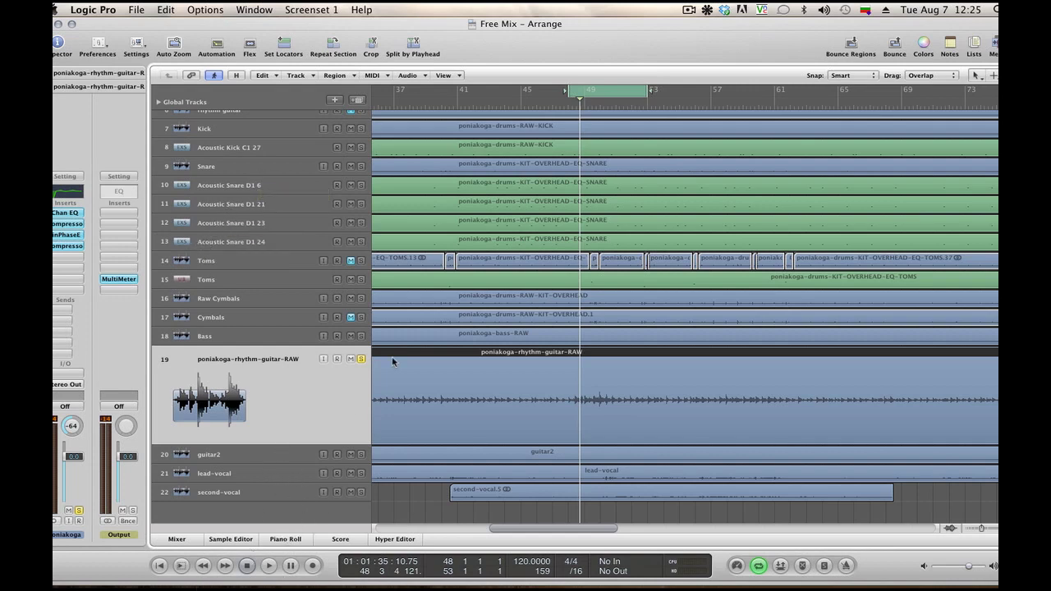
Create a new track with duplicate settings from the rhythm guitar track and copy its region onto it at the same position
left_click(315, 80)
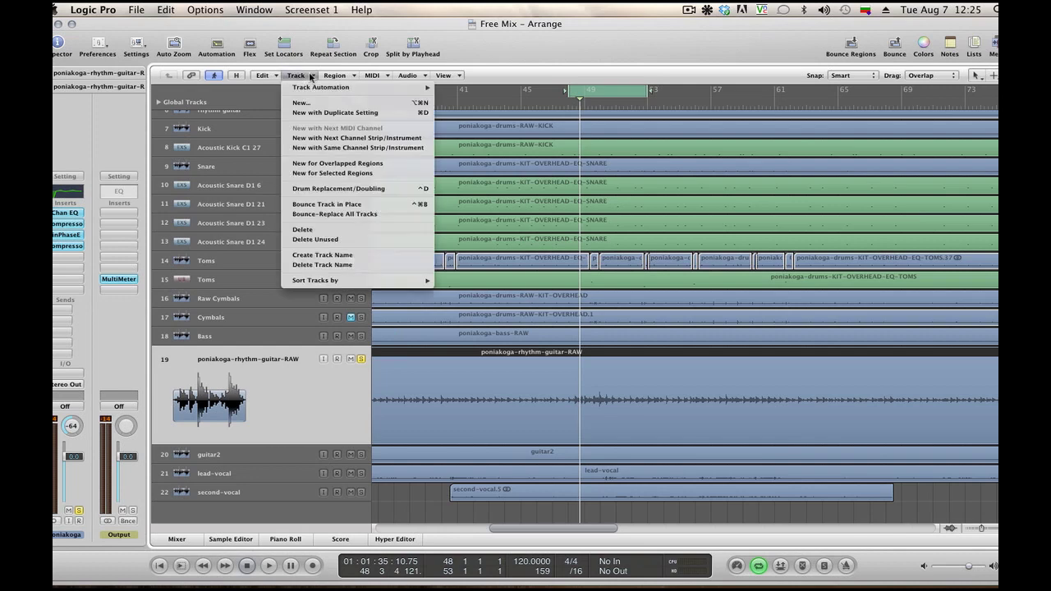
left_click(328, 121)
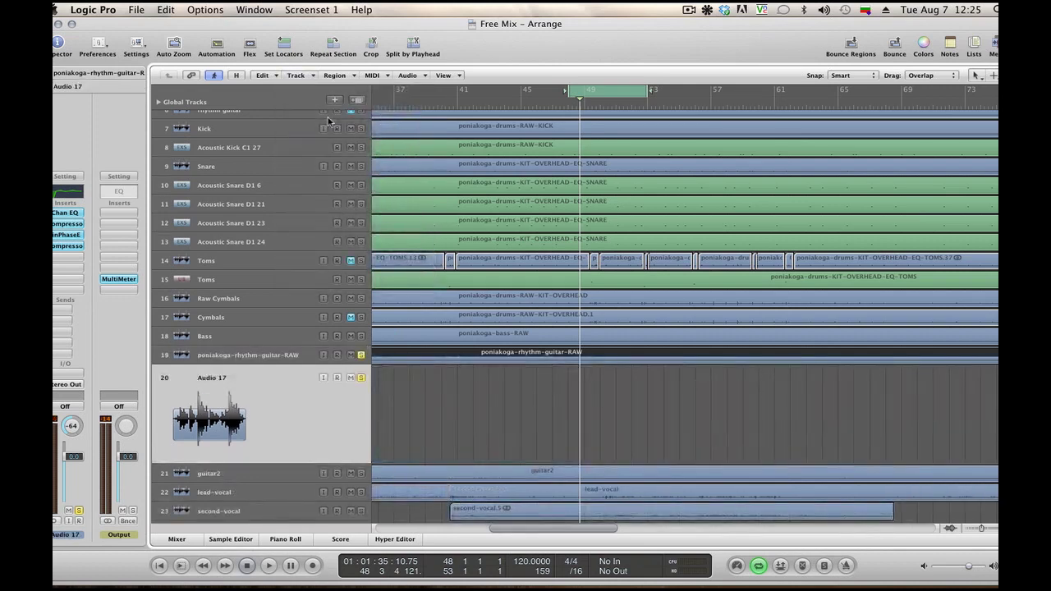
key("Return")
left_click_drag(453, 355, 454, 370)
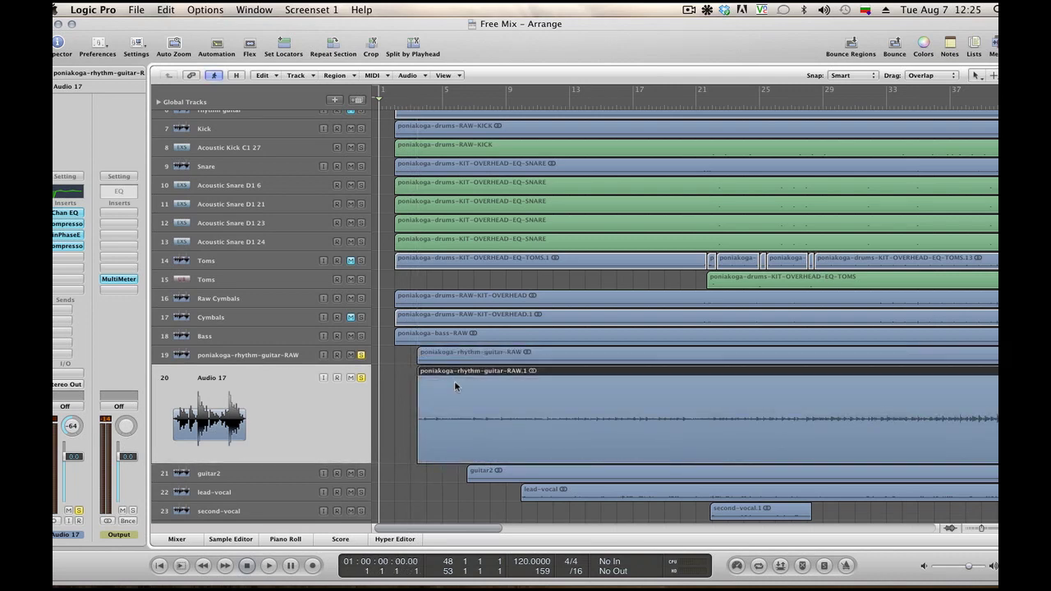
Pan the duplicate rhythm guitar track to +63 and play the looped section with both guitars soloed
left_click_drag(70, 430, 70, 403)
key("space")
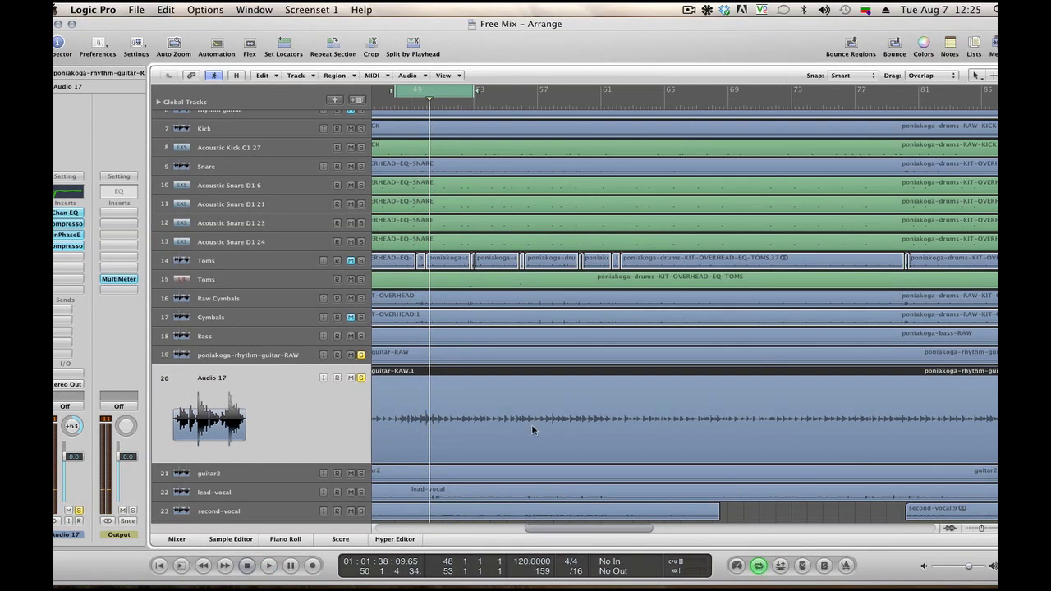
Rename the original rhythm guitar track RTM Guit L and its duplicate RTM Guit R
key("Up")
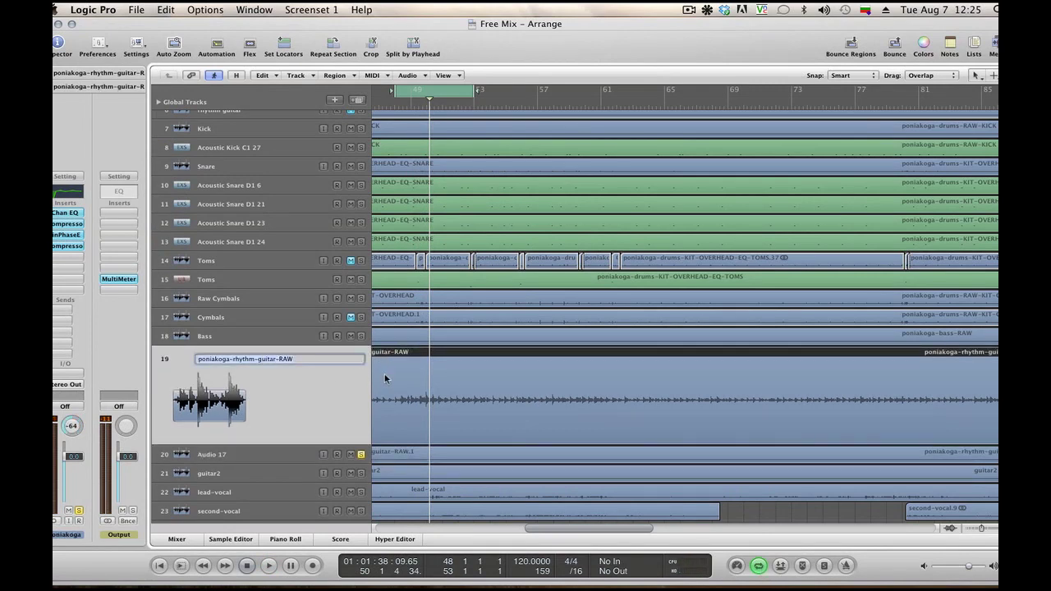
type("RTM Guit L")
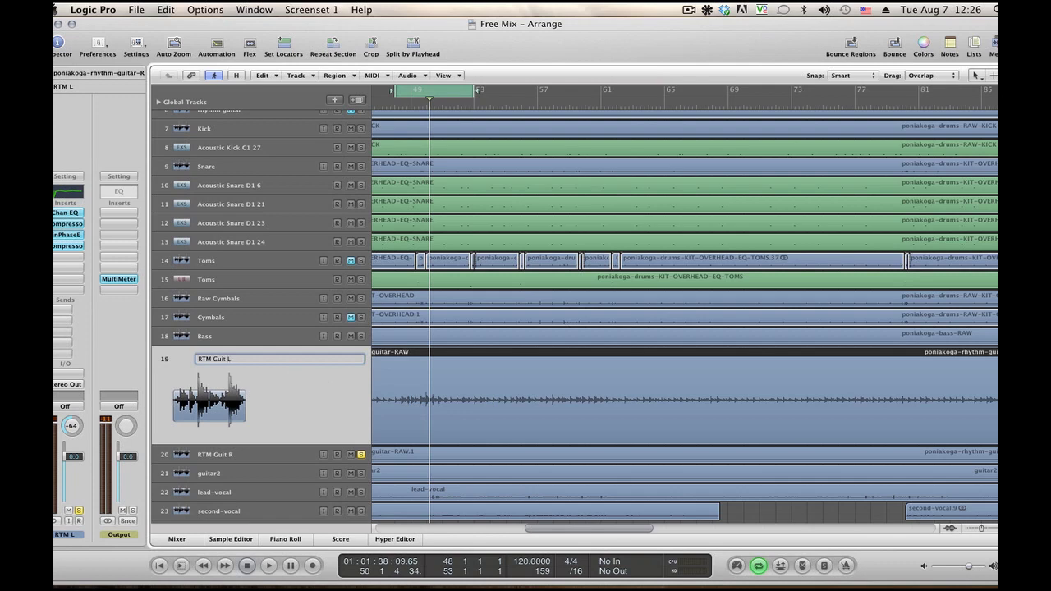
key("Return")
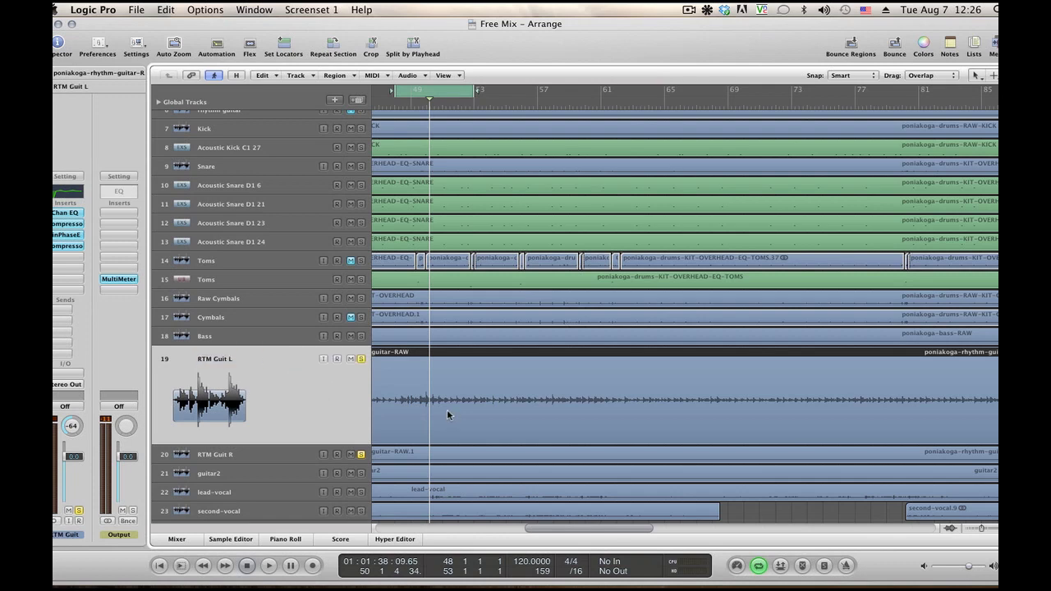
Show the mixer and open the Channel EQs of RTM Guit L and RTM Guit R side by side
left_click(196, 543)
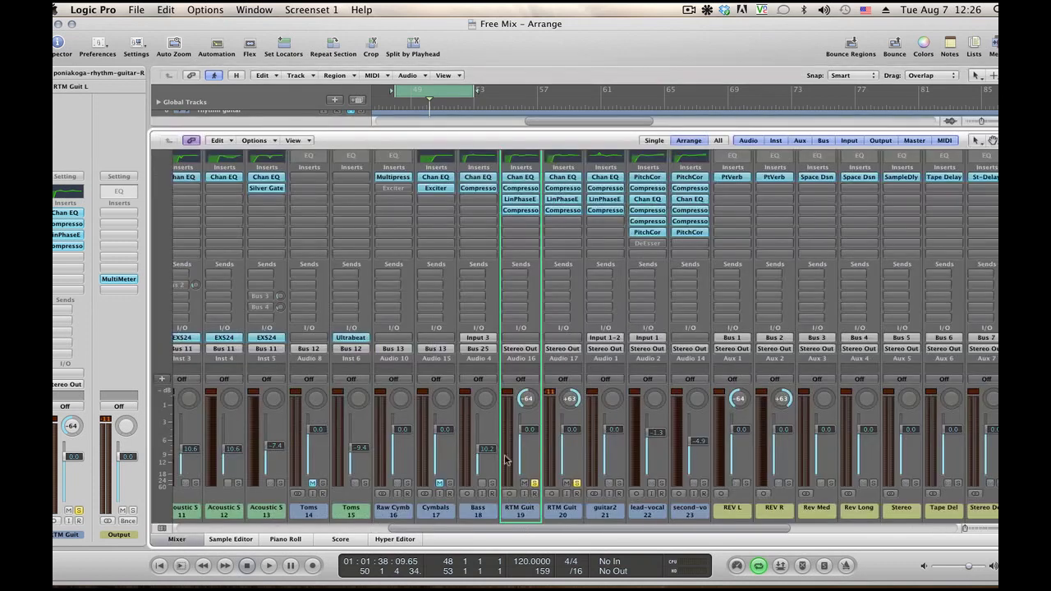
left_click(533, 179)
left_click_drag(787, 109, 149, 48)
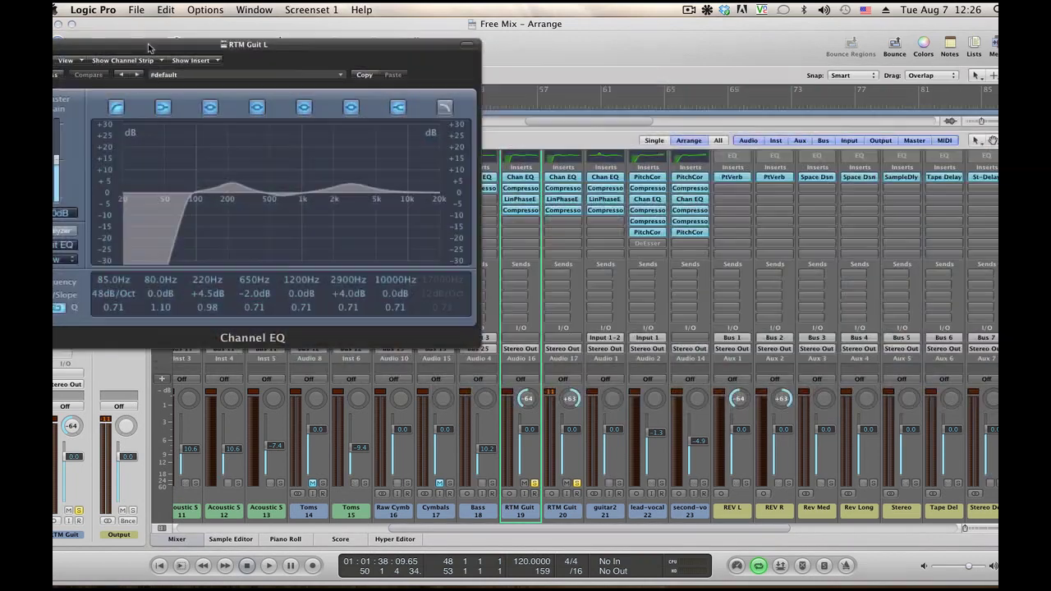
left_click(565, 179)
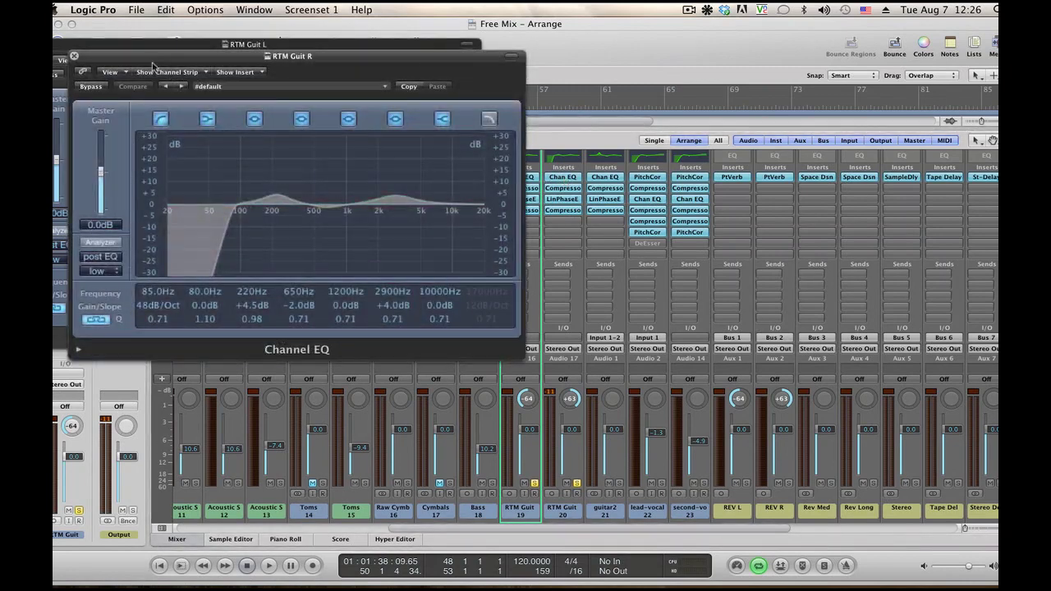
left_click_drag(162, 60, 535, 51)
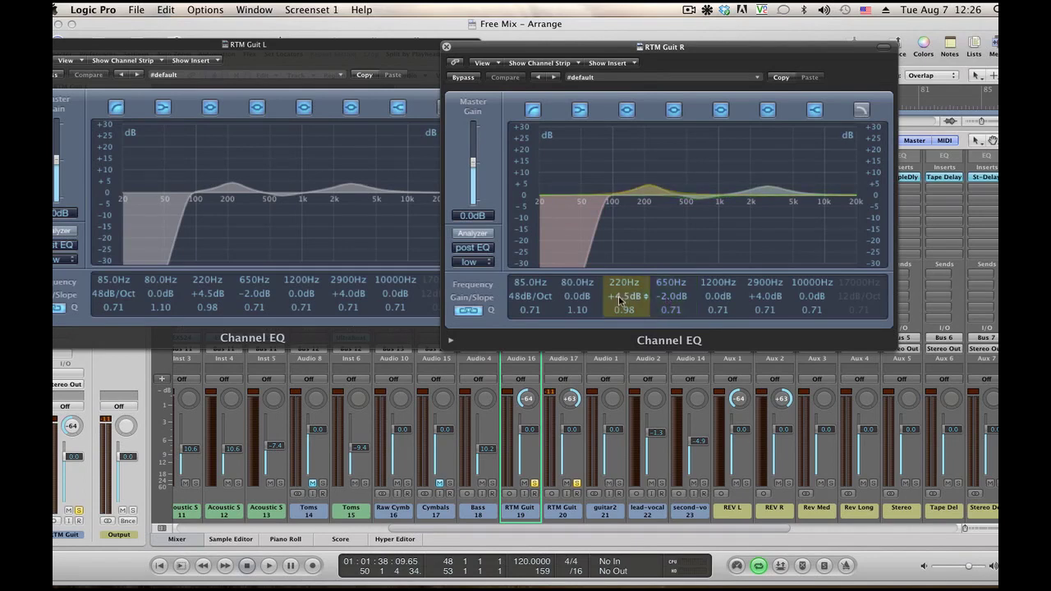
In RTM Guit R's Channel EQ, set 220 Hz to -4.0 dB, 650 Hz to +3.0 dB and 2900 Hz to -3.5 dB
left_click_drag(620, 300, 619, 310)
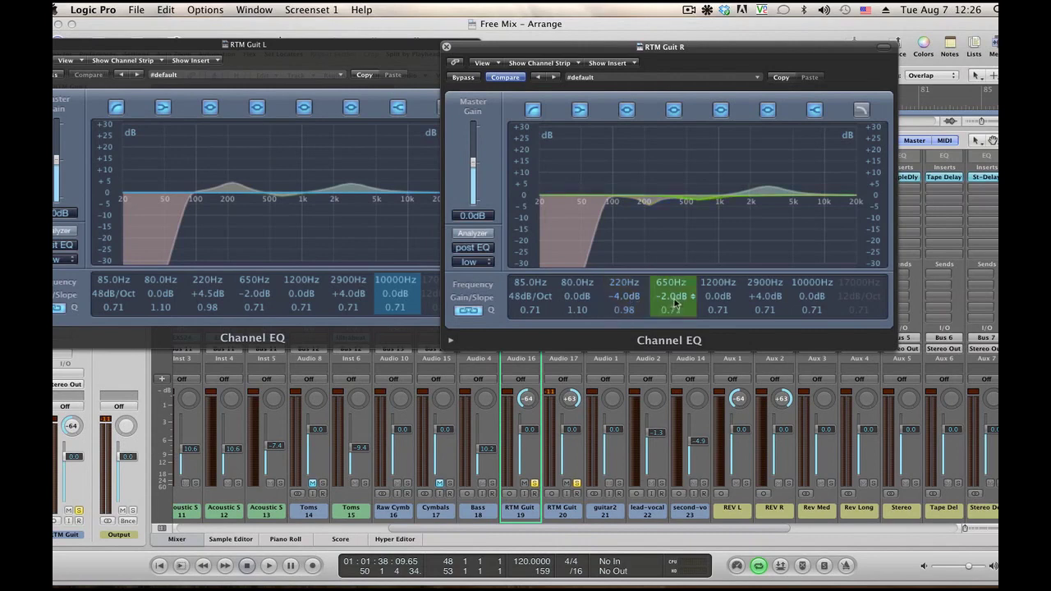
left_click_drag(667, 300, 668, 293)
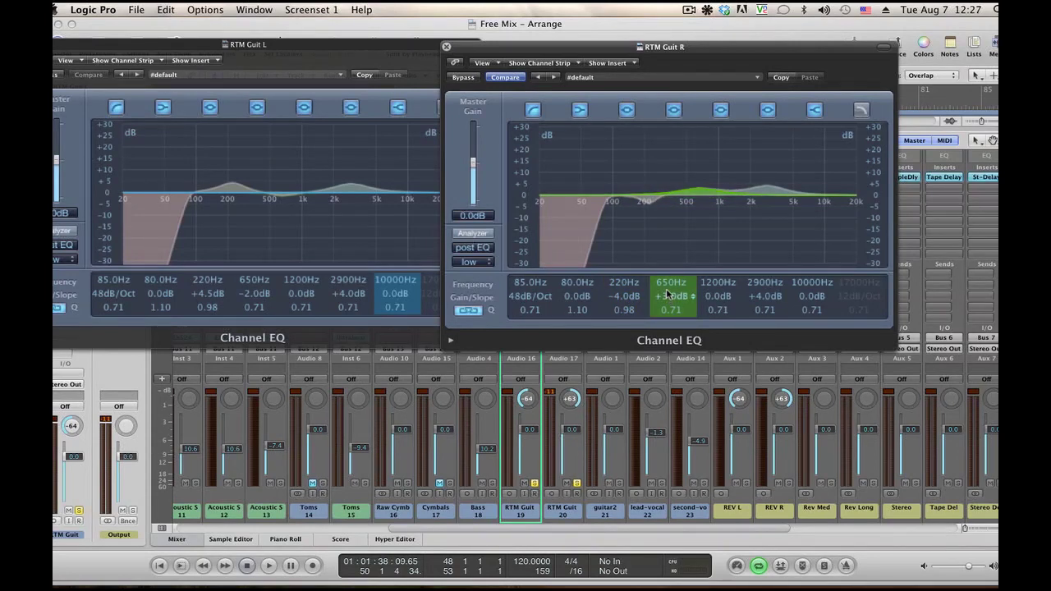
left_click_drag(763, 304, 763, 308)
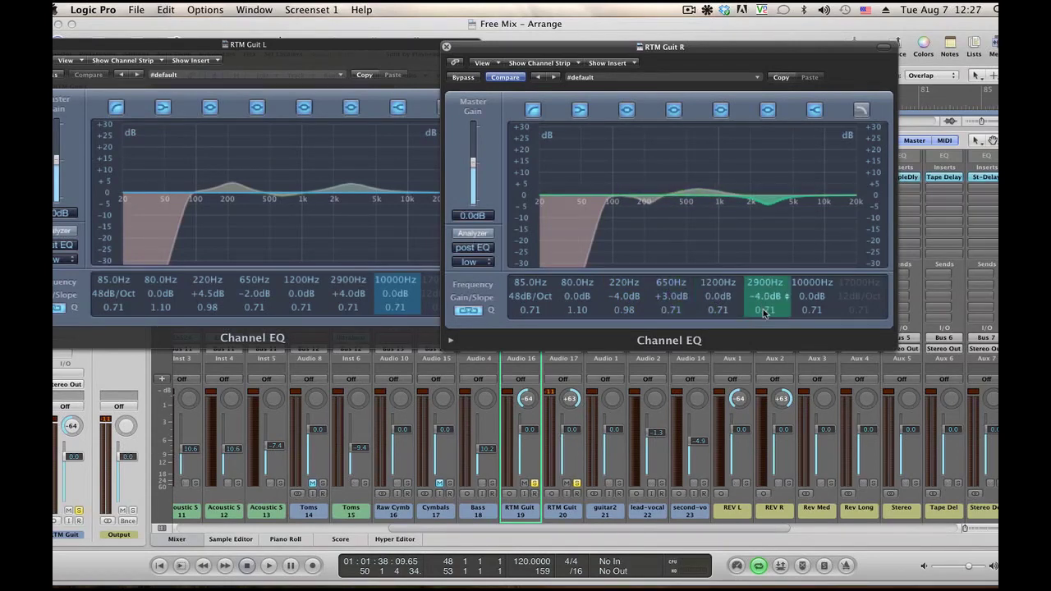
Audition the loop with RTM Guit L temporarily unsoloed and set the 650 Hz band's Q to 1.20 on RTM Guit R
key("space")
left_click(535, 485)
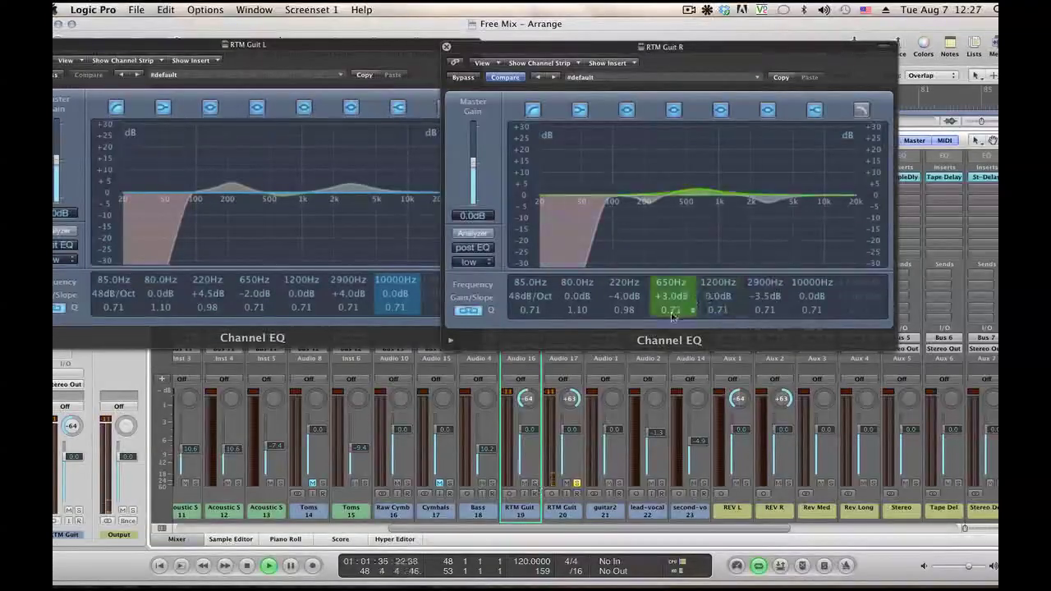
left_click_drag(672, 310, 672, 309)
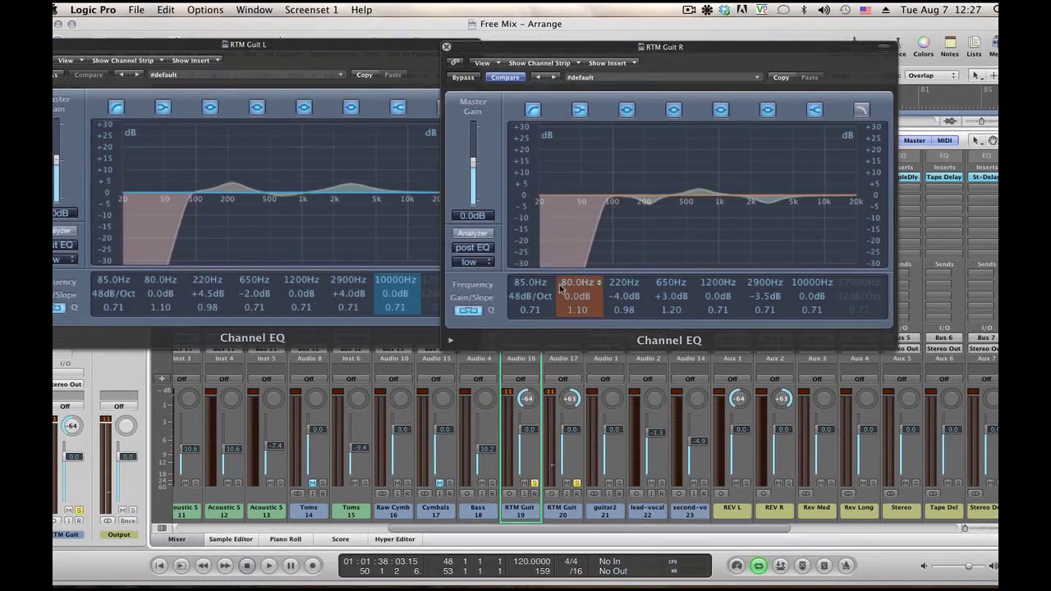
Close both Channel EQ windows and the mixer, and return to the project start with cycling off
left_click(446, 48)
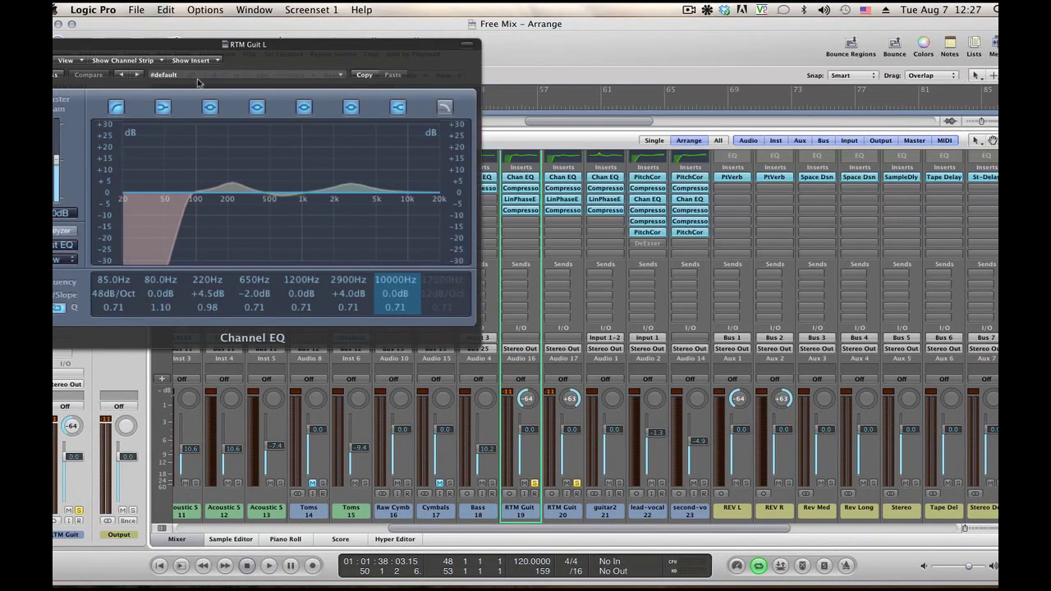
left_click_drag(64, 47, 151, 47)
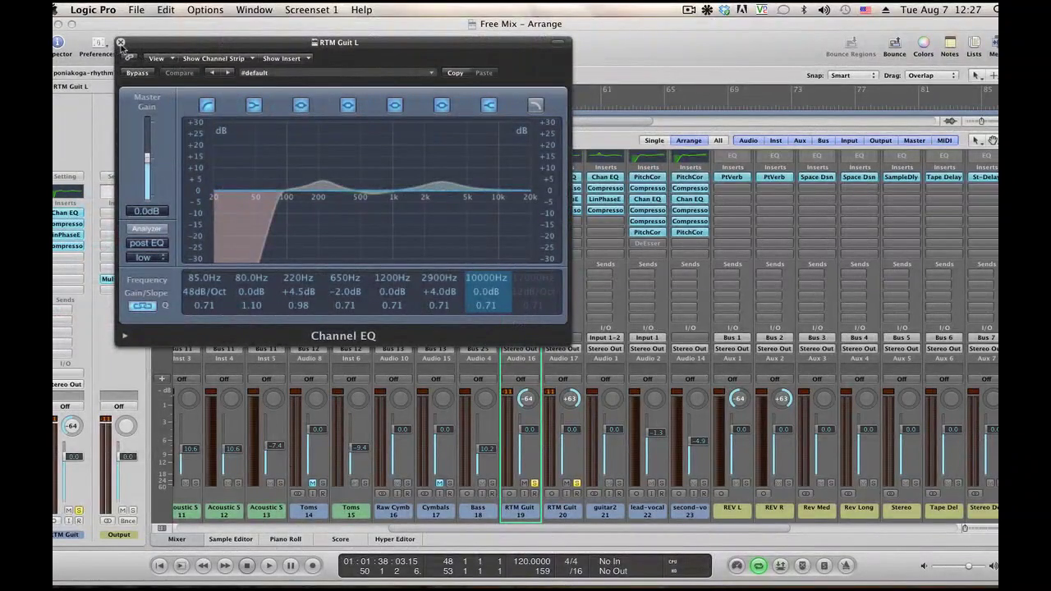
left_click(123, 44)
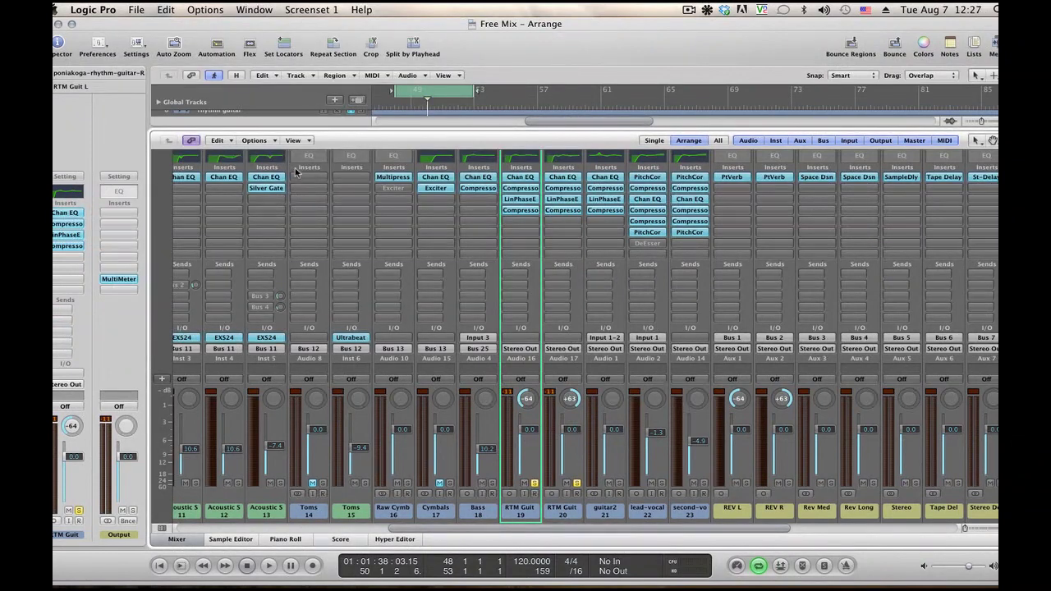
left_click(187, 541)
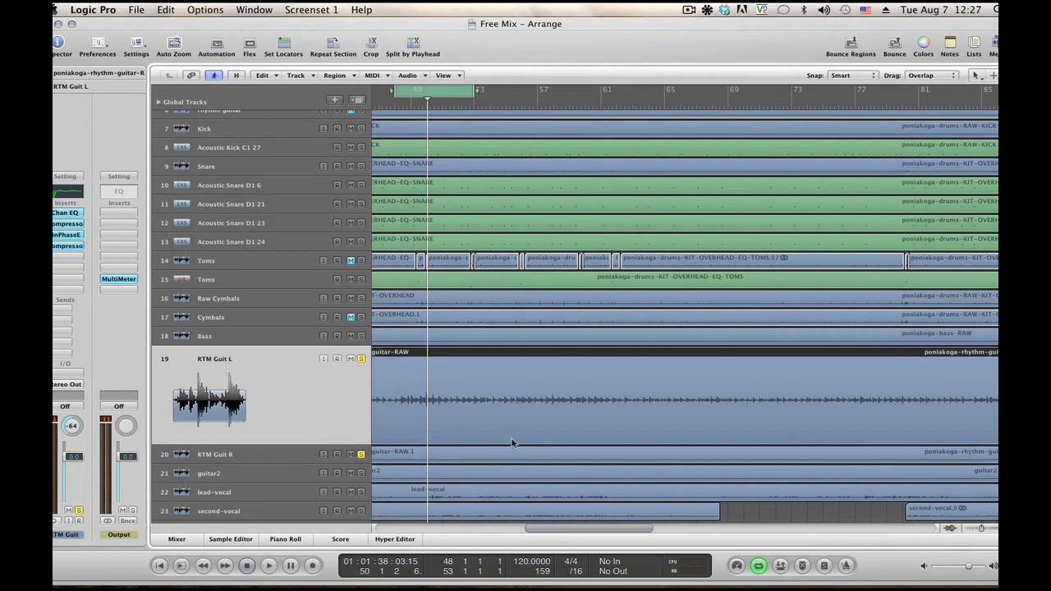
left_click(759, 565)
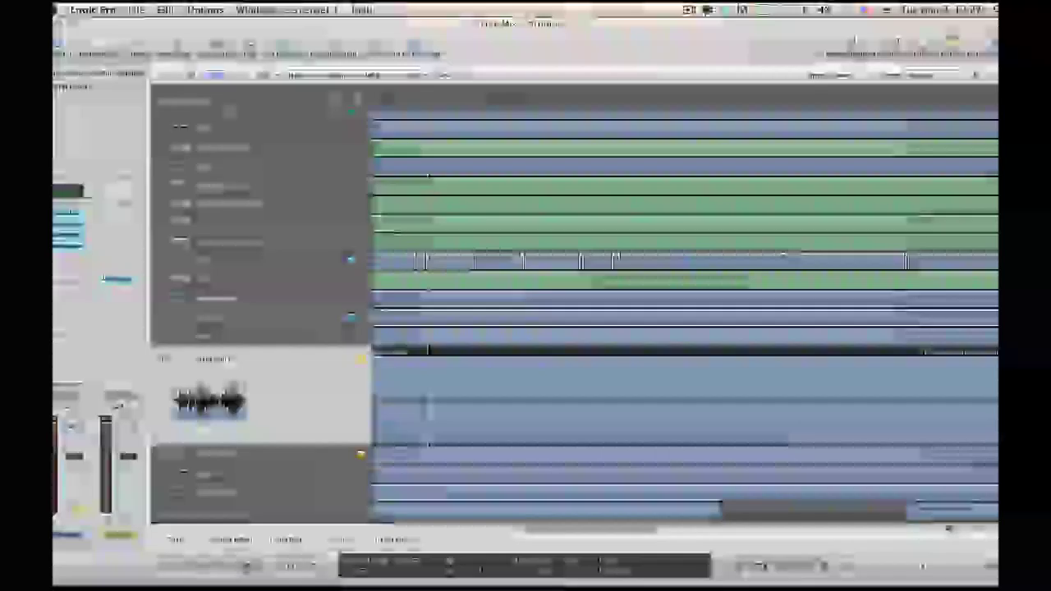
left_click(391, 433)
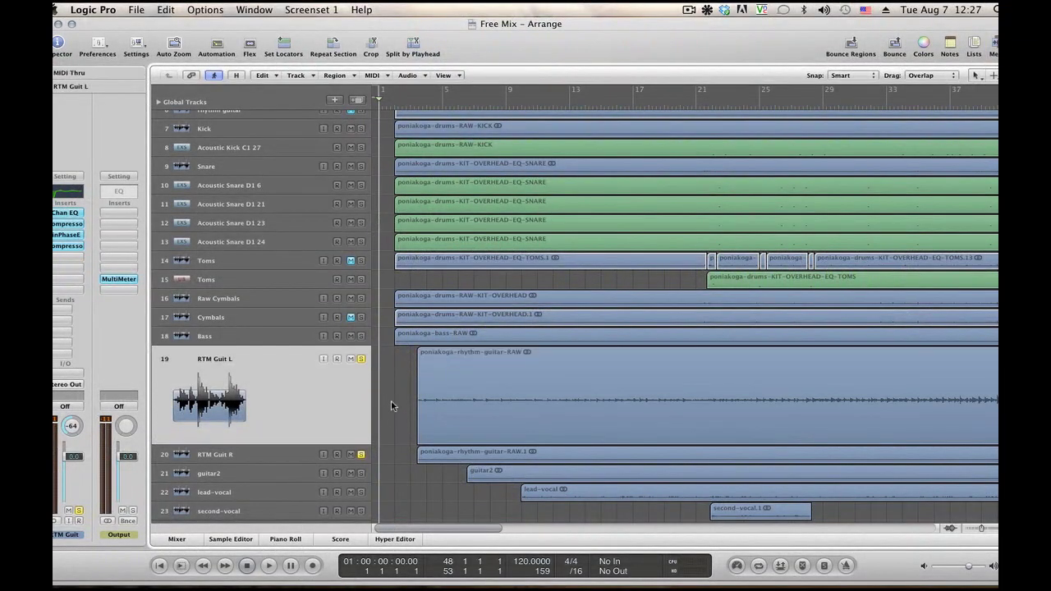
Select RTM Guit R and open the Event list to compare the start positions of the two rhythm guitar regions
left_click(237, 454)
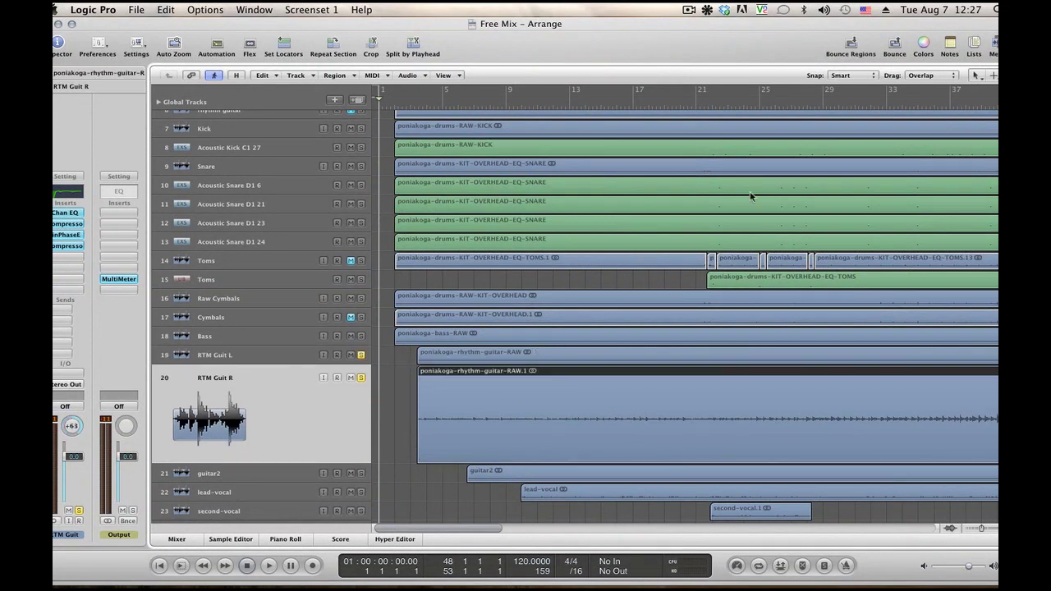
left_click(975, 46)
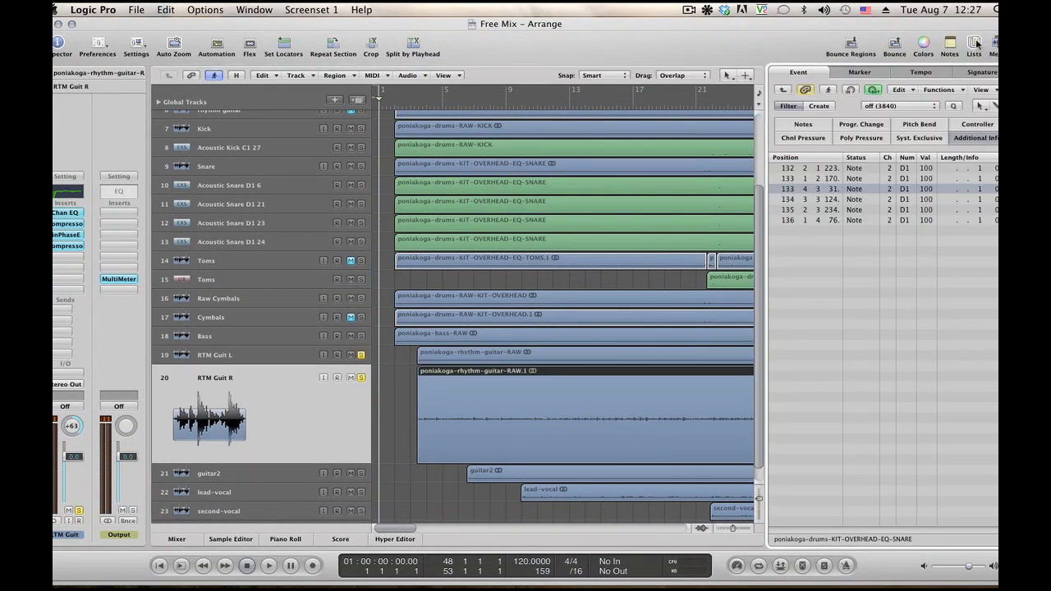
left_click(571, 353)
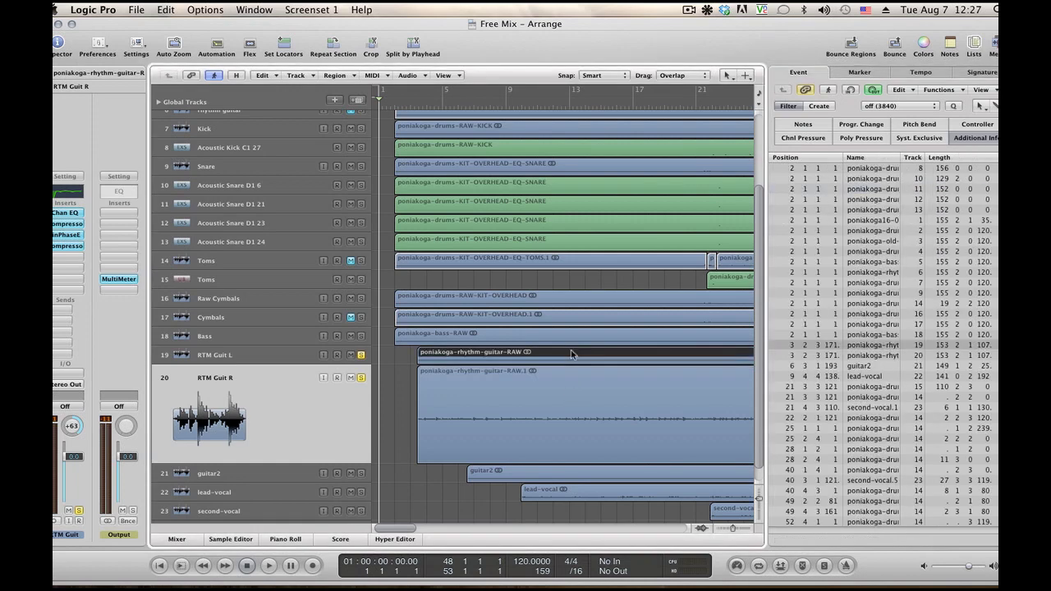
left_click(587, 389)
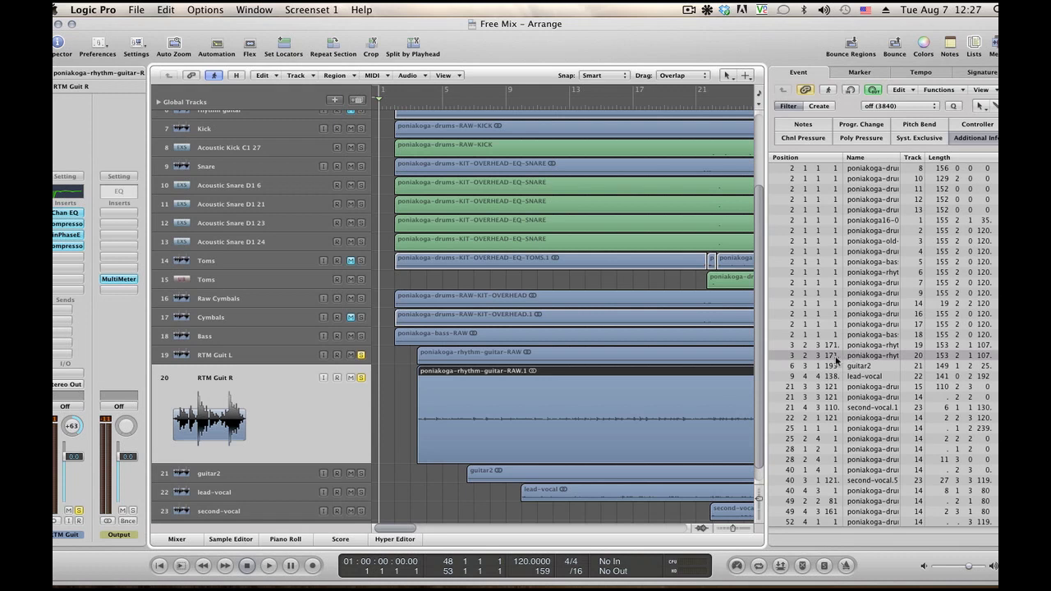
Delay the RTM Guit R region slightly by setting its position to 3 2 3 190, and play the section with cycling on
left_click_drag(835, 356, 835, 354)
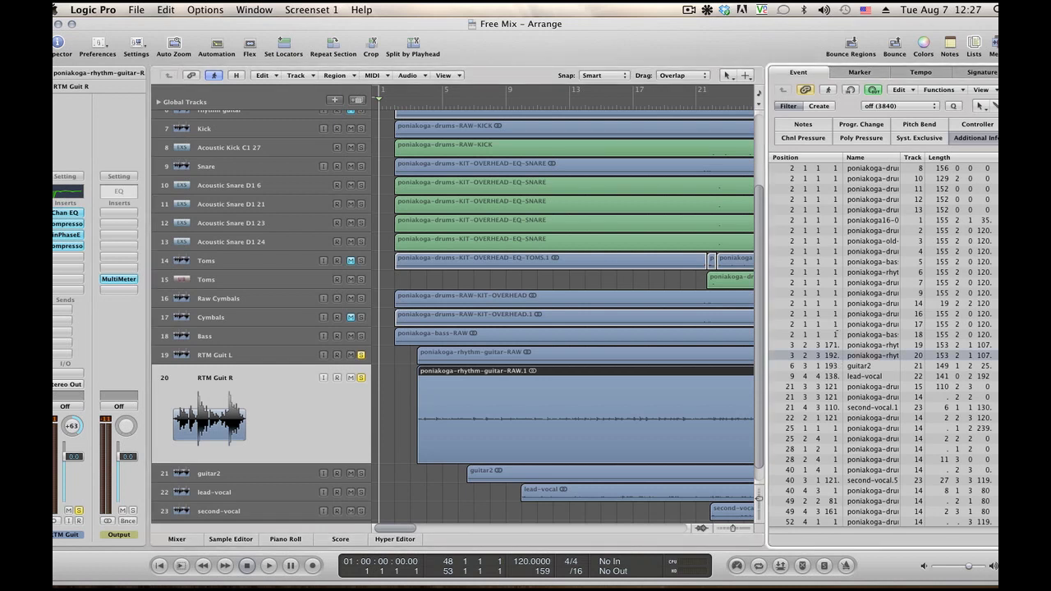
key("space")
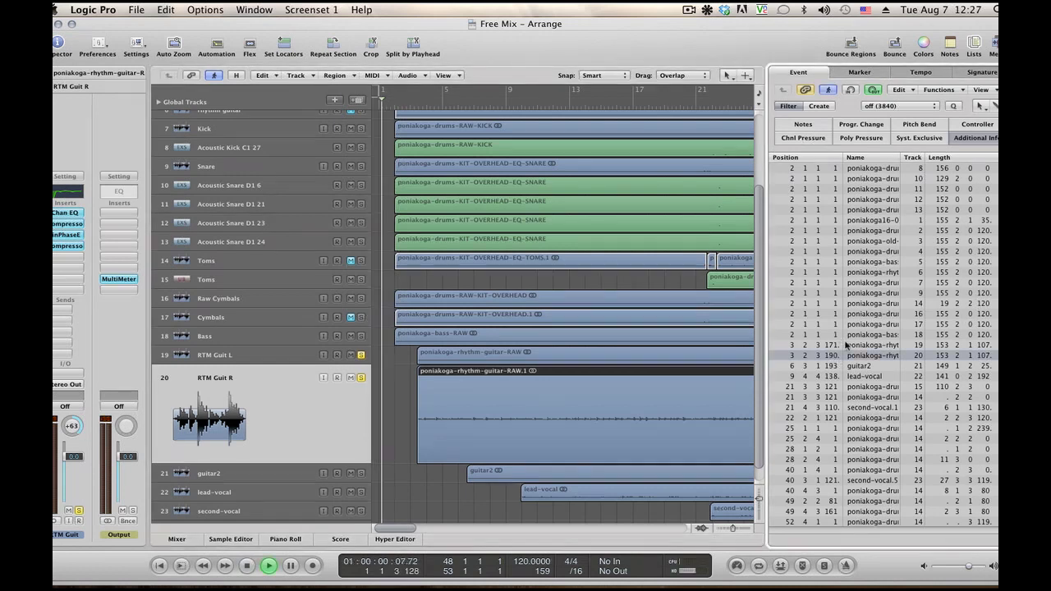
left_click(759, 565)
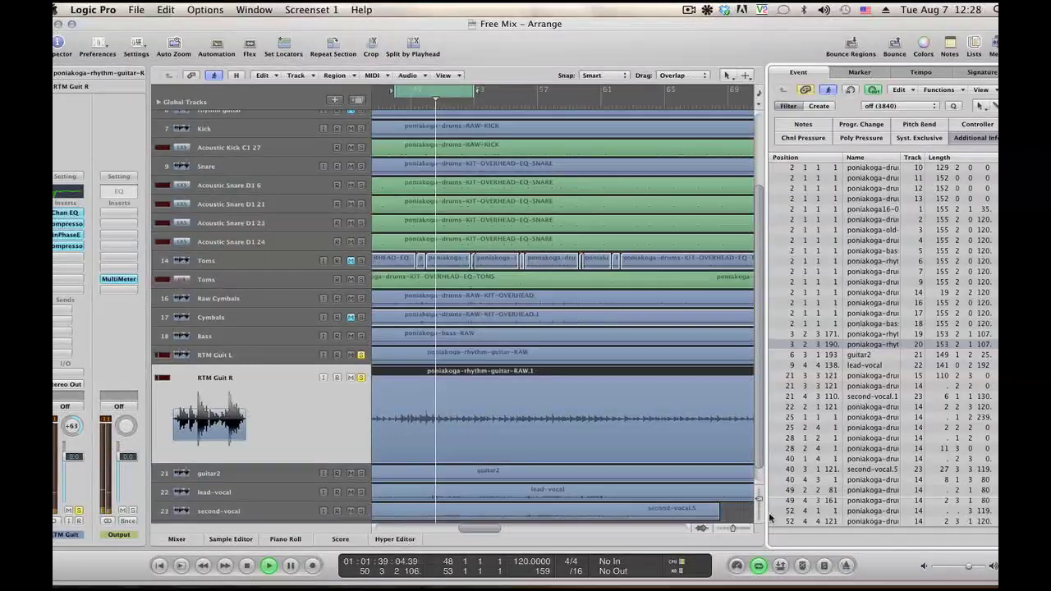
Stop playback, take RTM Guit R out of solo, select RTM Guit L and play it alone in the loop
key("space")
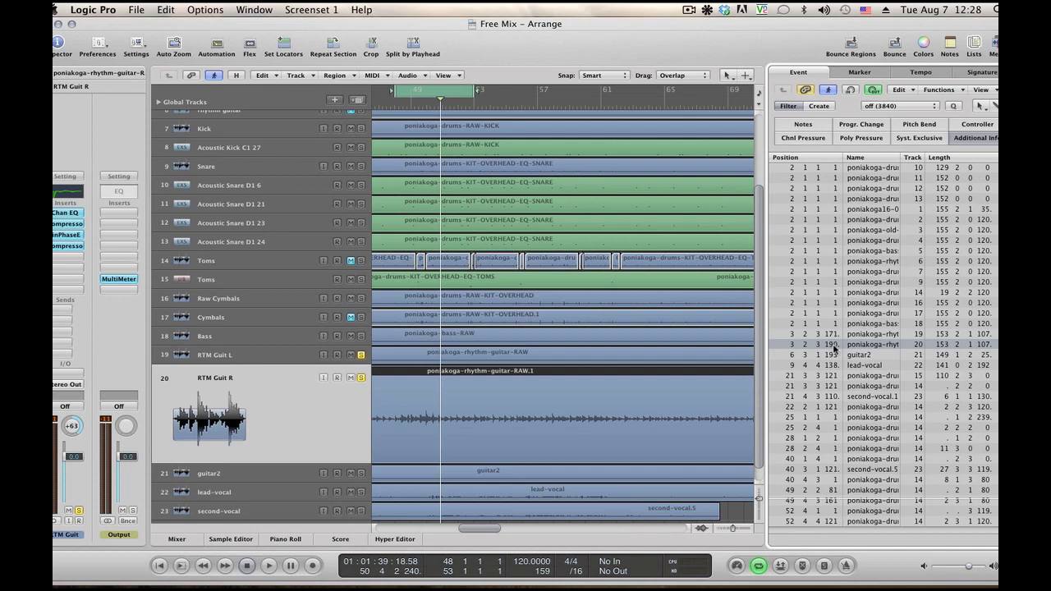
left_click(361, 378)
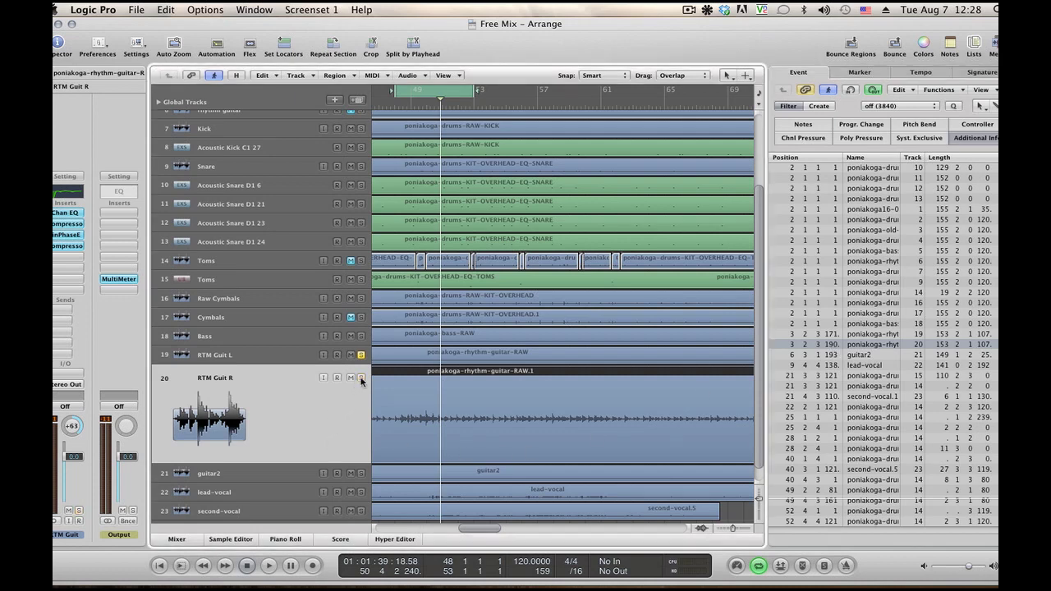
left_click(254, 345)
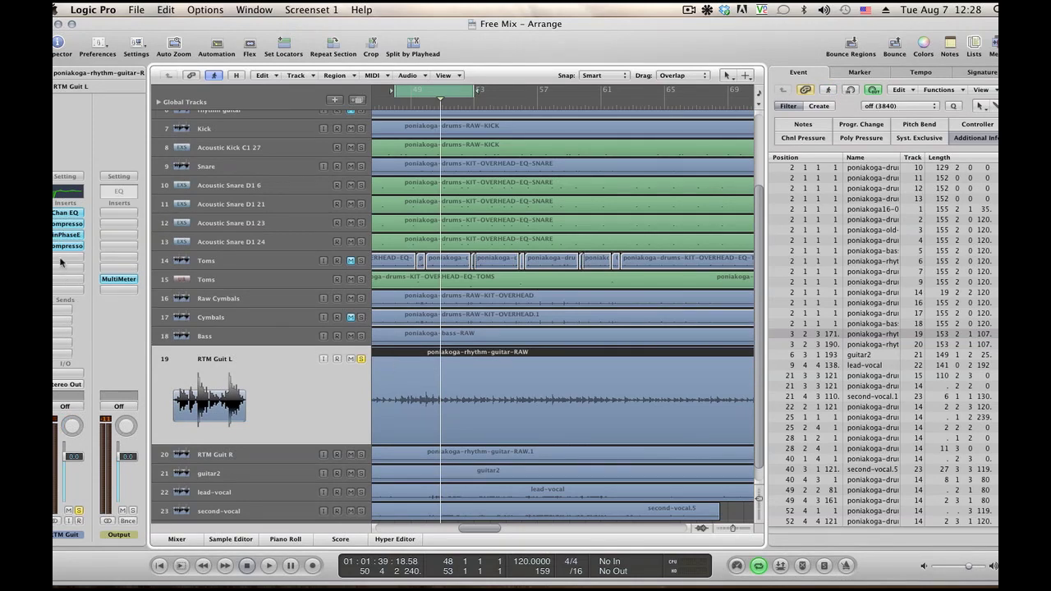
key("space")
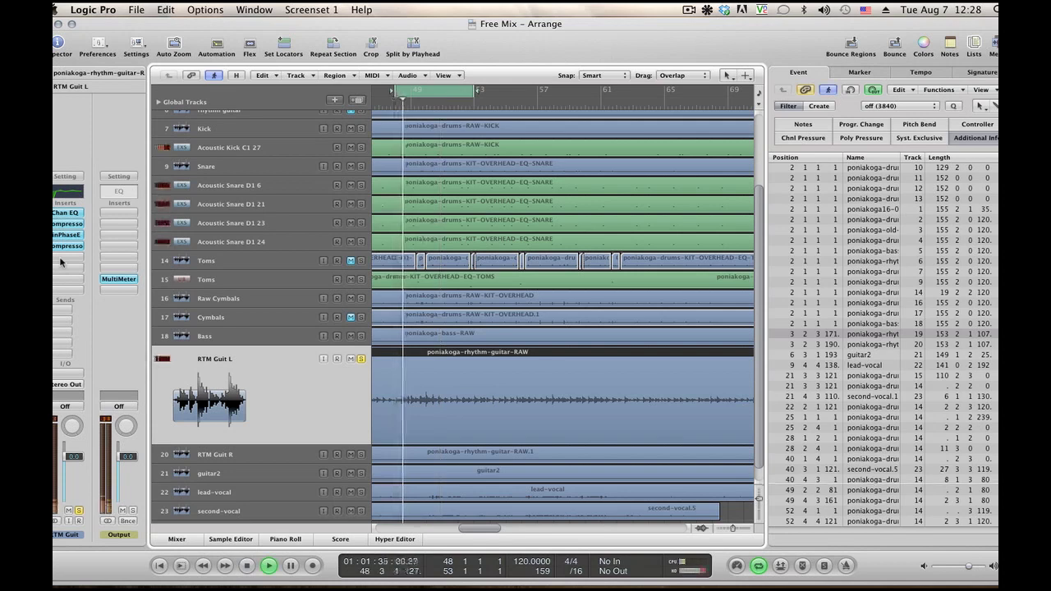
Insert a stereo Sample Delay on RTM Guit L, set its right delay to 83 samples and audition it
left_click(60, 262)
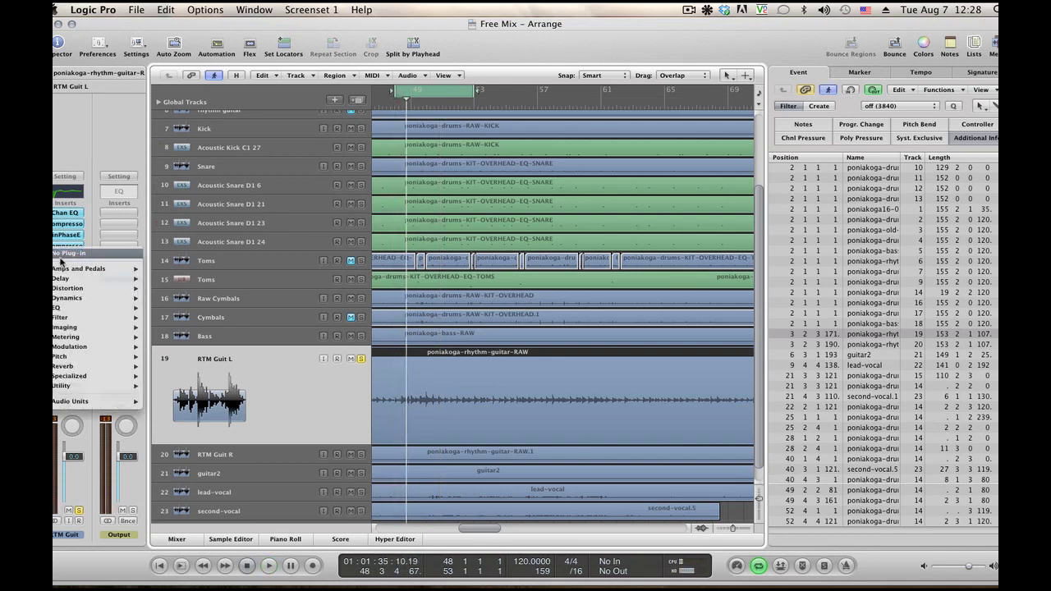
mouse_move(66, 279)
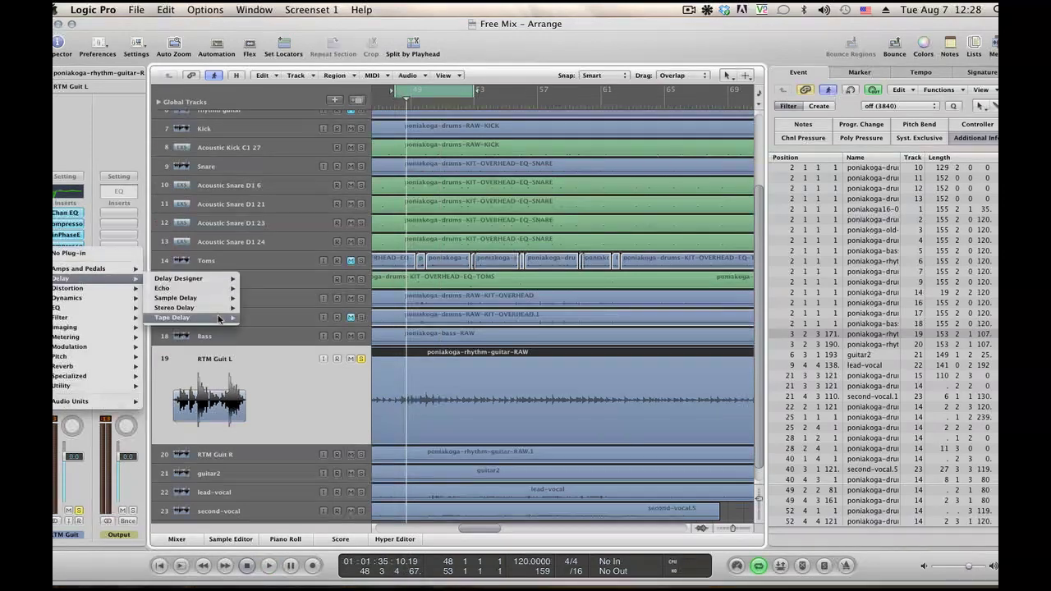
mouse_move(213, 301)
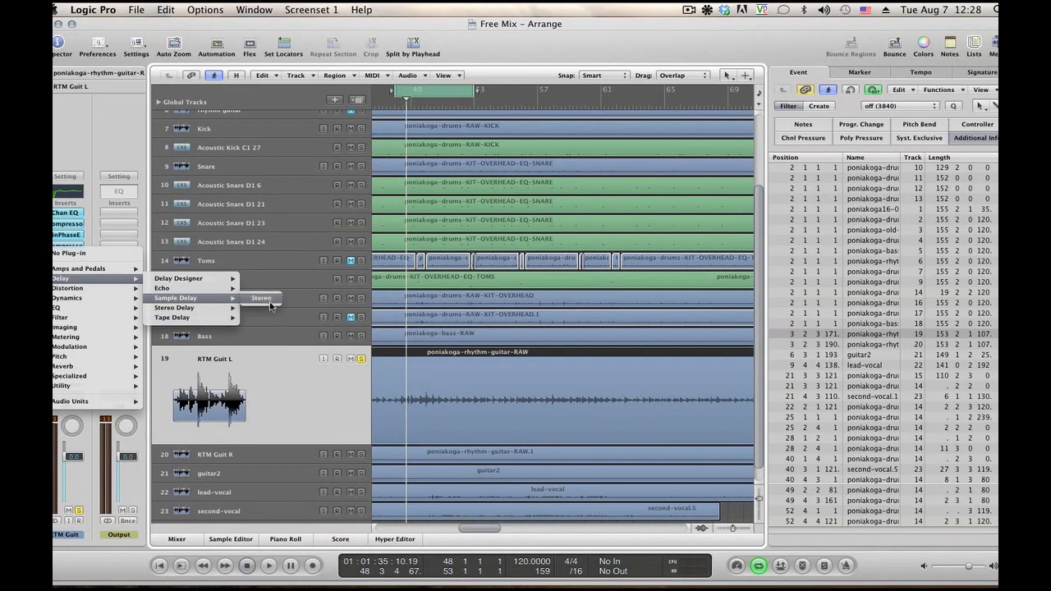
left_click(264, 302)
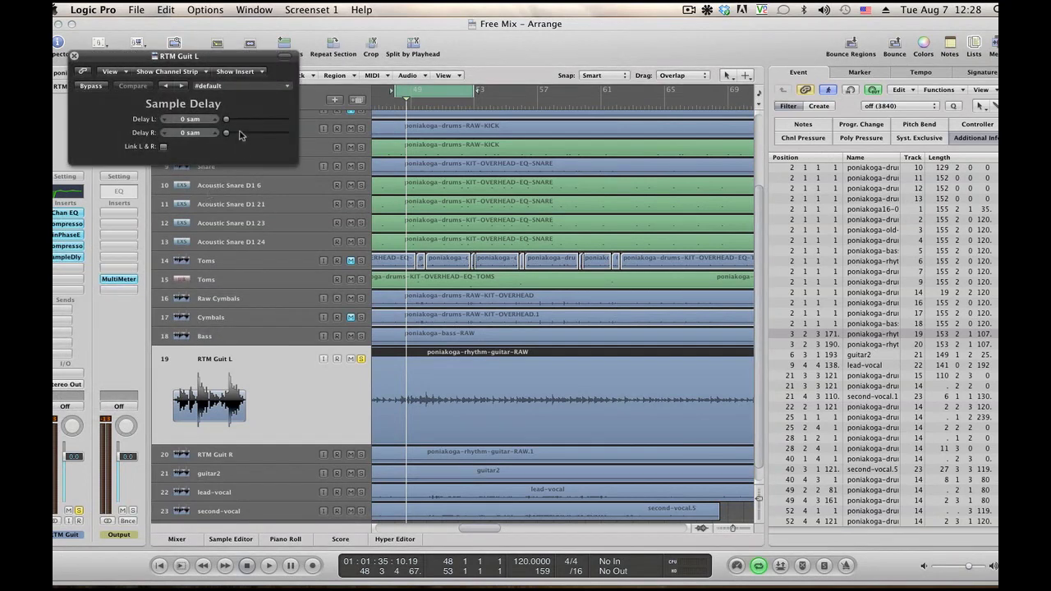
left_click_drag(228, 133, 232, 133)
key("space")
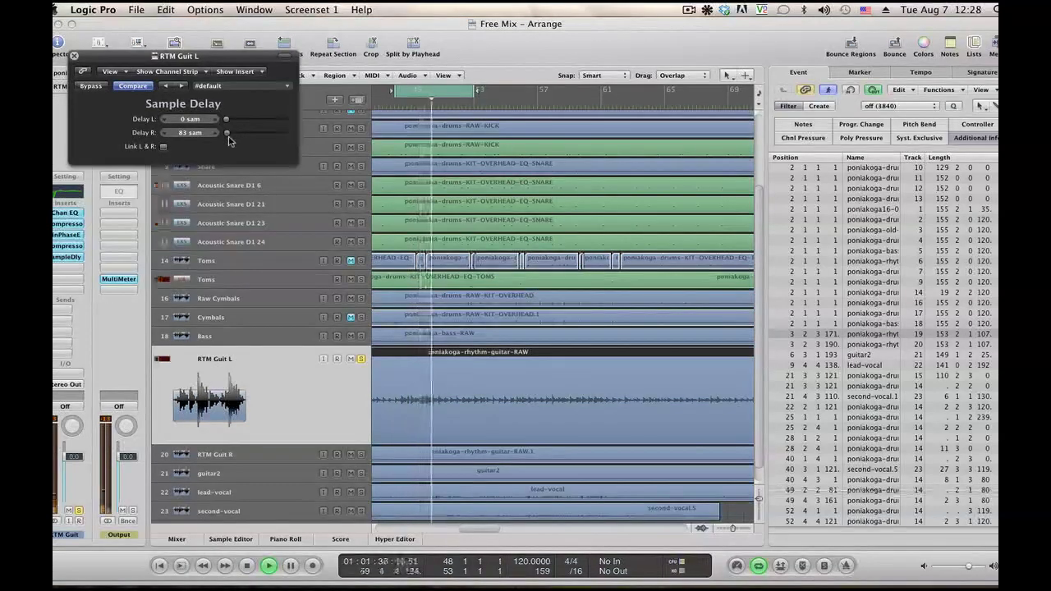
key("space")
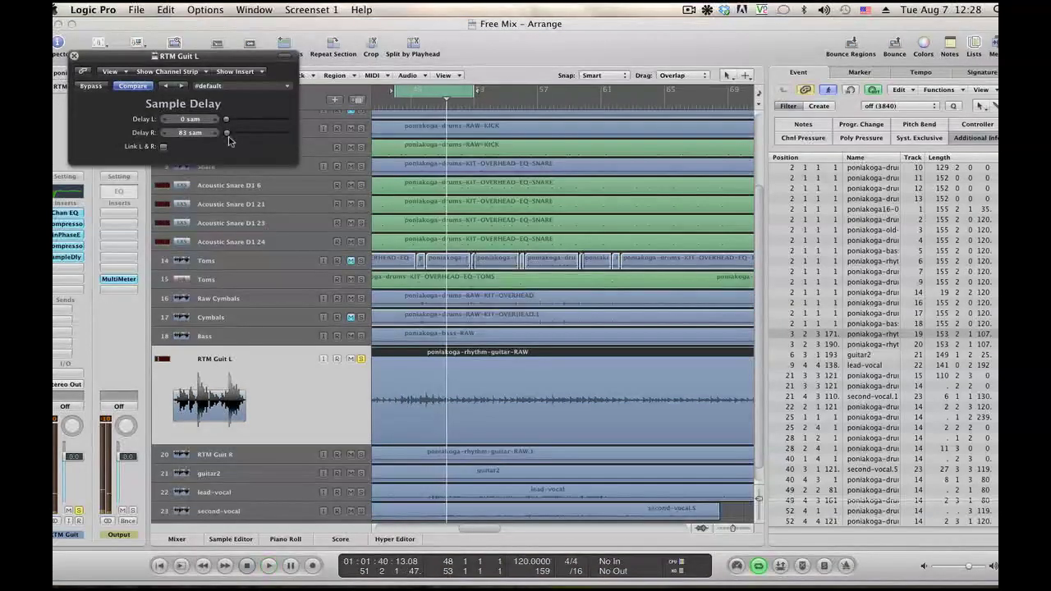
Close the Sample Delay and remove it from RTM Guit L's inserts
left_click(74, 57)
left_click(66, 257)
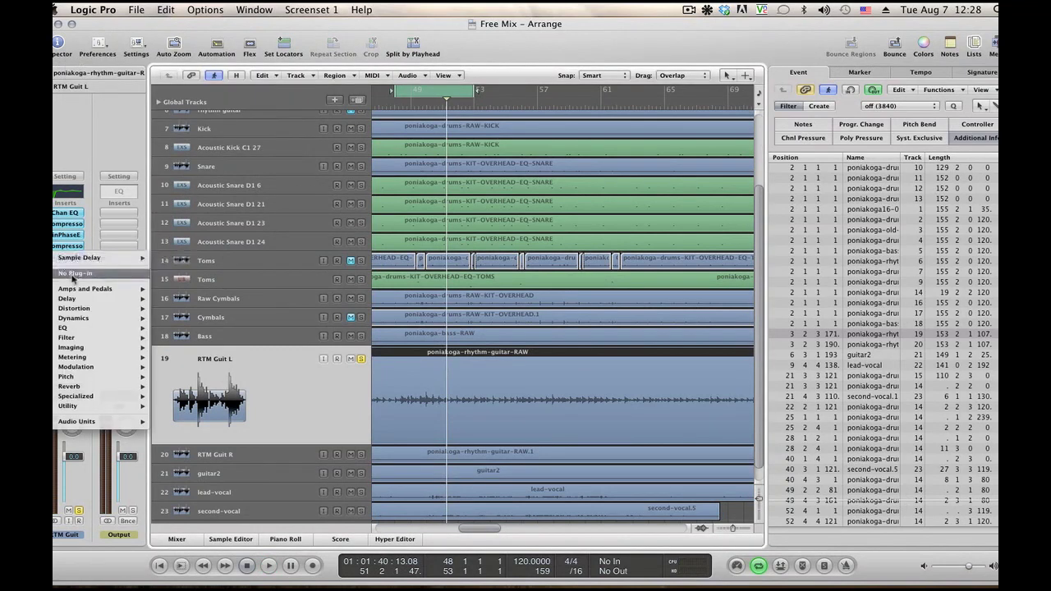
left_click(78, 279)
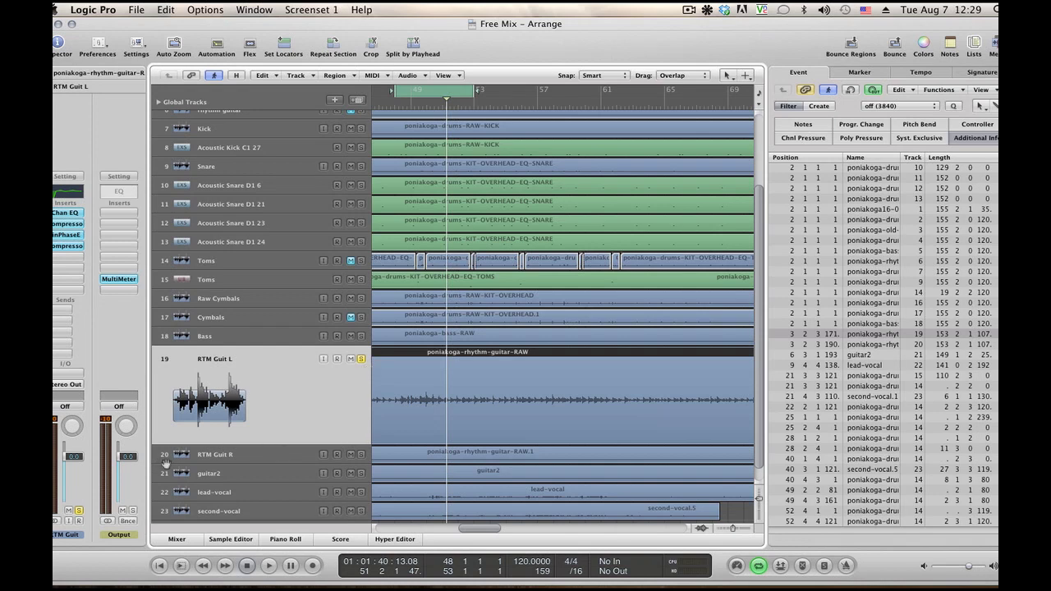
Solo RTM Guit R again and audition both rhythm guitars while watching the Output channel's MultiMeter
left_click(239, 450)
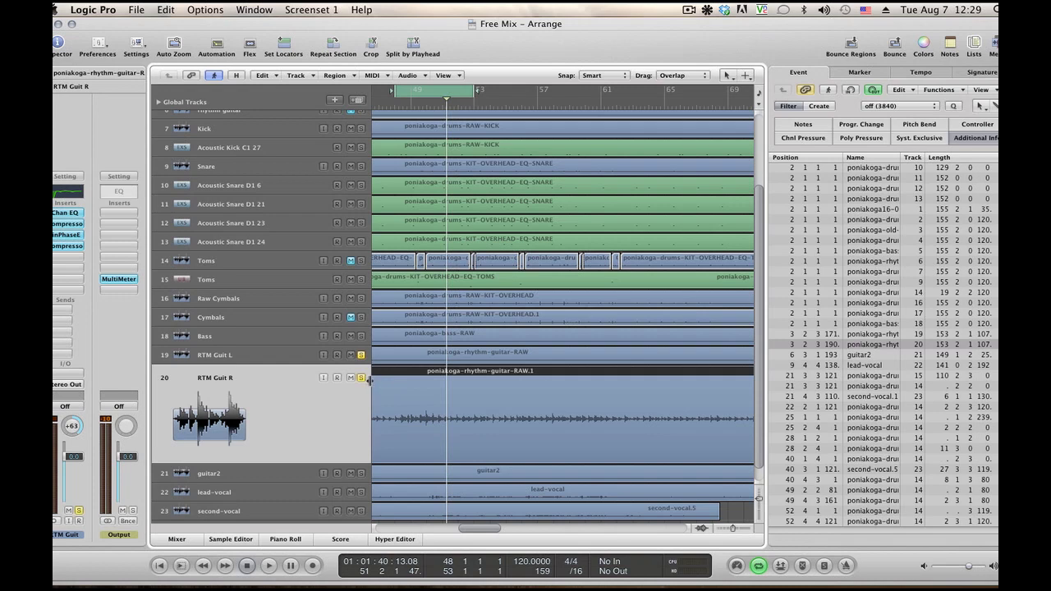
key("space")
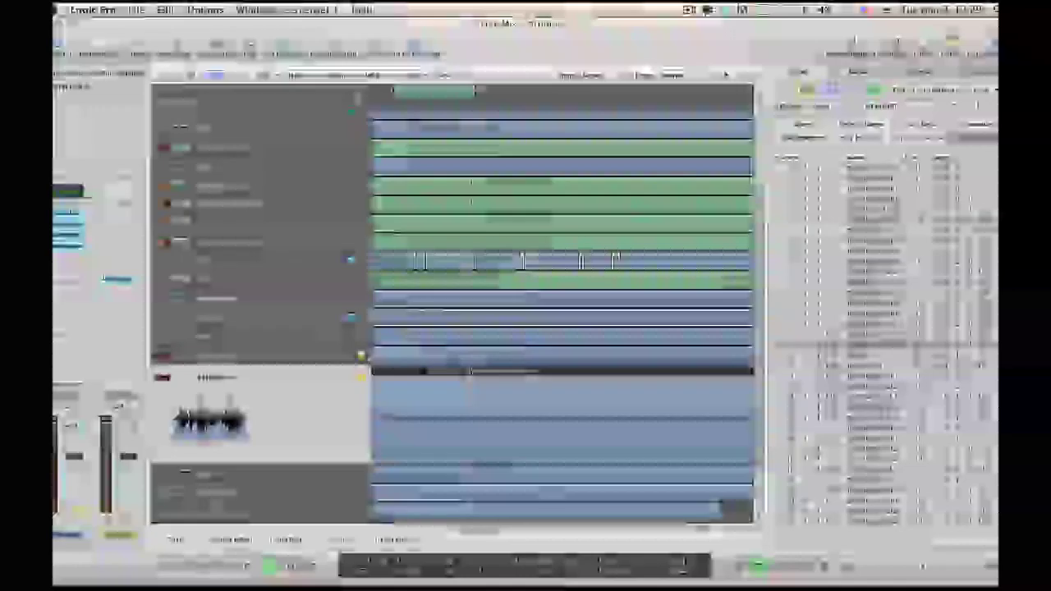
left_click(127, 281)
key("space")
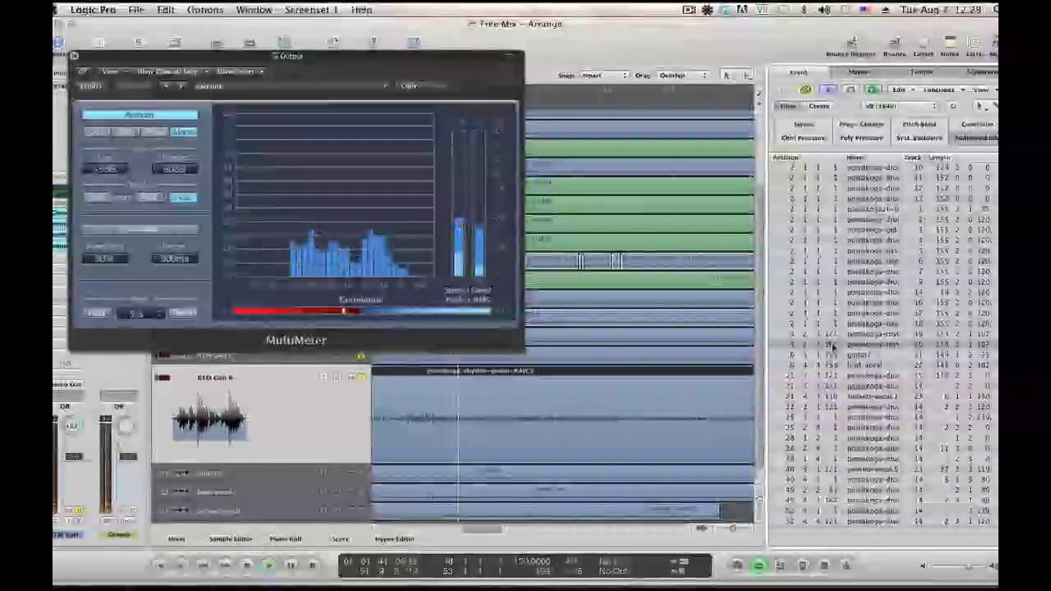
Shift the RTM Guit R region's start position to 3 2 3 238 and fine-tune it with small nudges
key("space")
key("alt+Right")
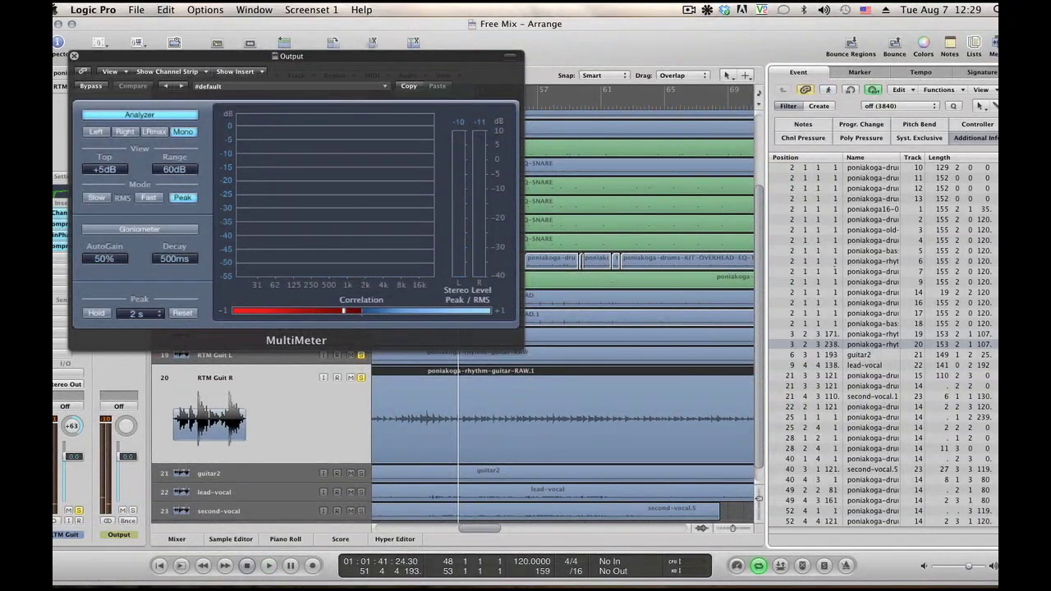
key("alt+Left")
left_click_drag(838, 297, 839, 295)
Close the MultiMeter and Event list, solo guitar2 alongside the rhythm guitars, play the loop and open the mixer
key("space")
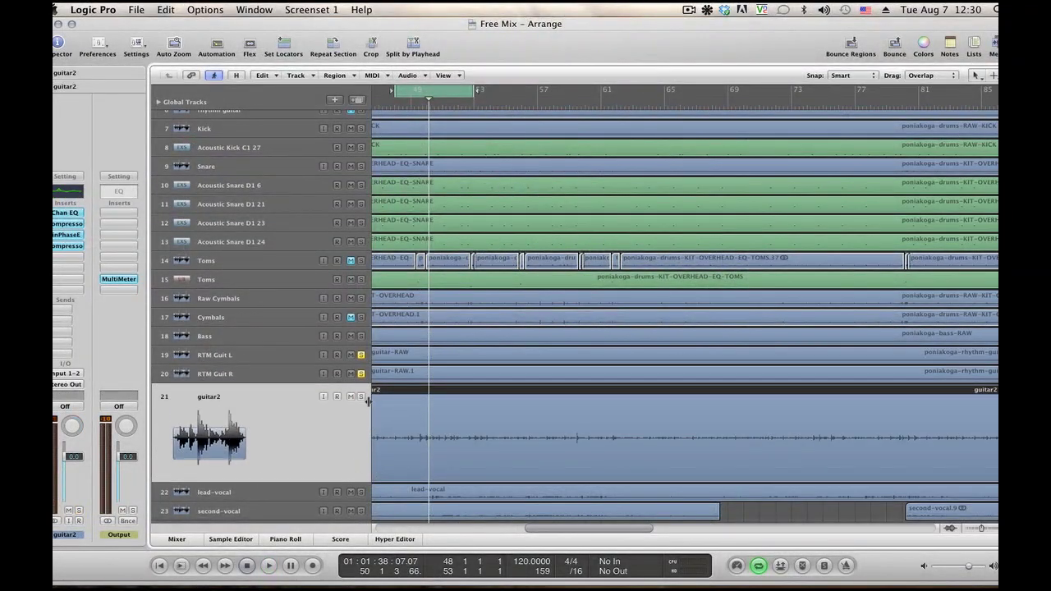
key("space")
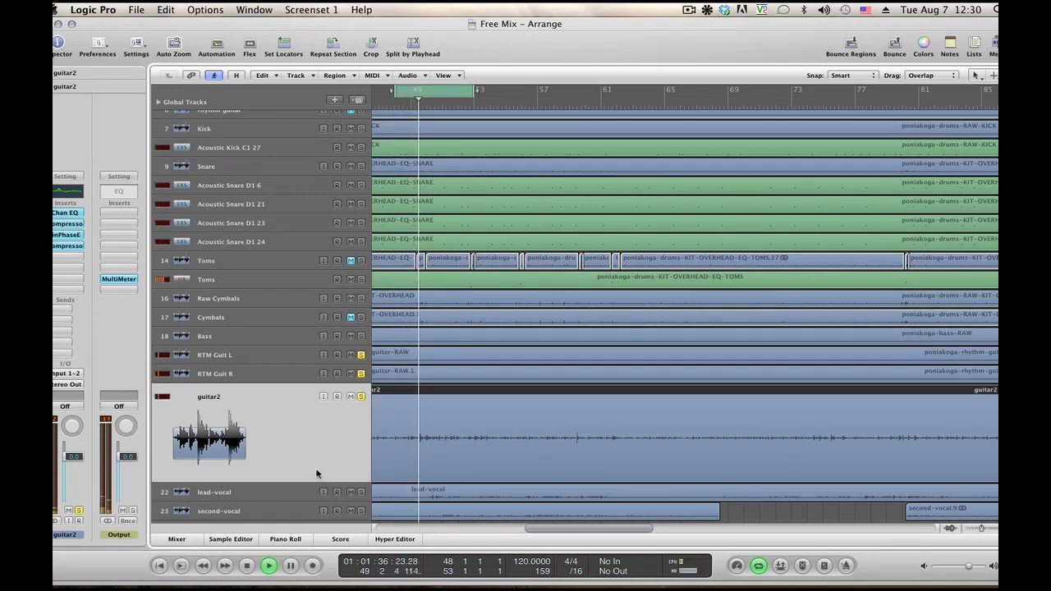
left_click(177, 538)
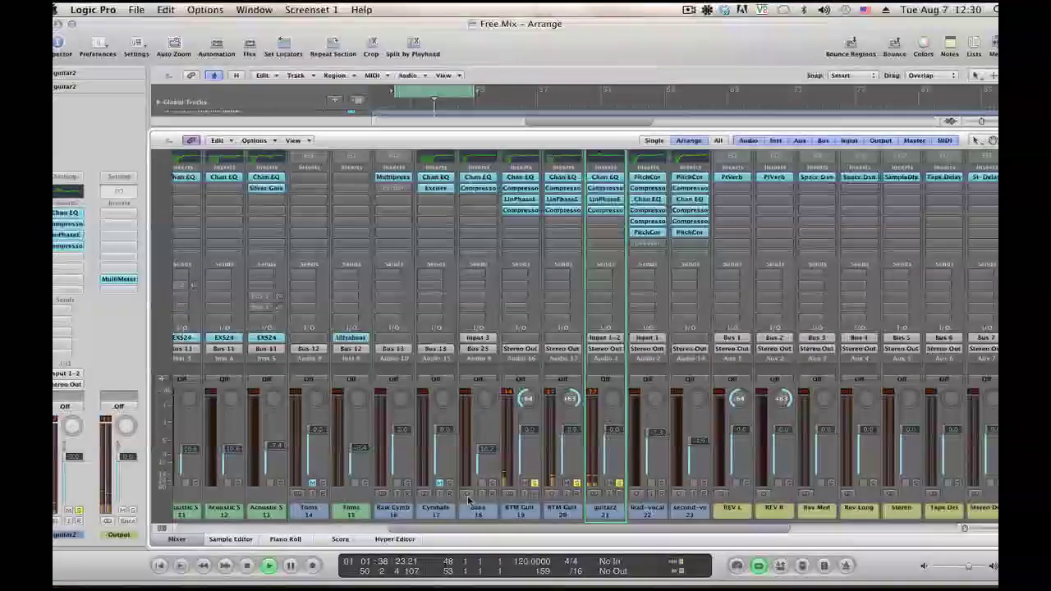
Lower the RTM Guit L and RTM Guit R faders together to -5.8 dB during playback, and stop the loop
left_click_drag(521, 512, 562, 512)
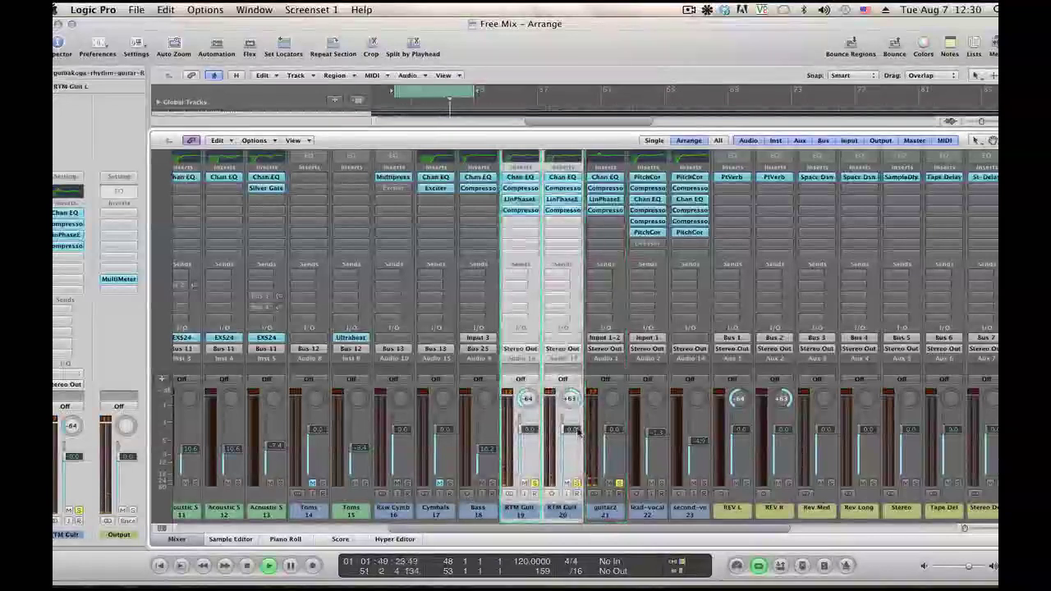
left_click_drag(572, 430, 572, 440)
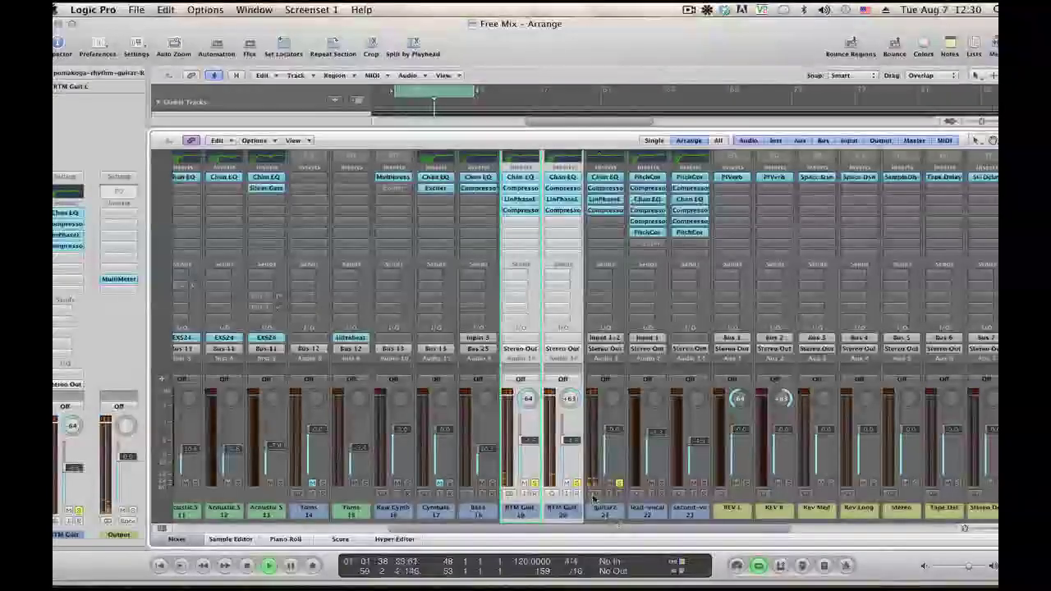
left_click_drag(573, 442, 572, 443)
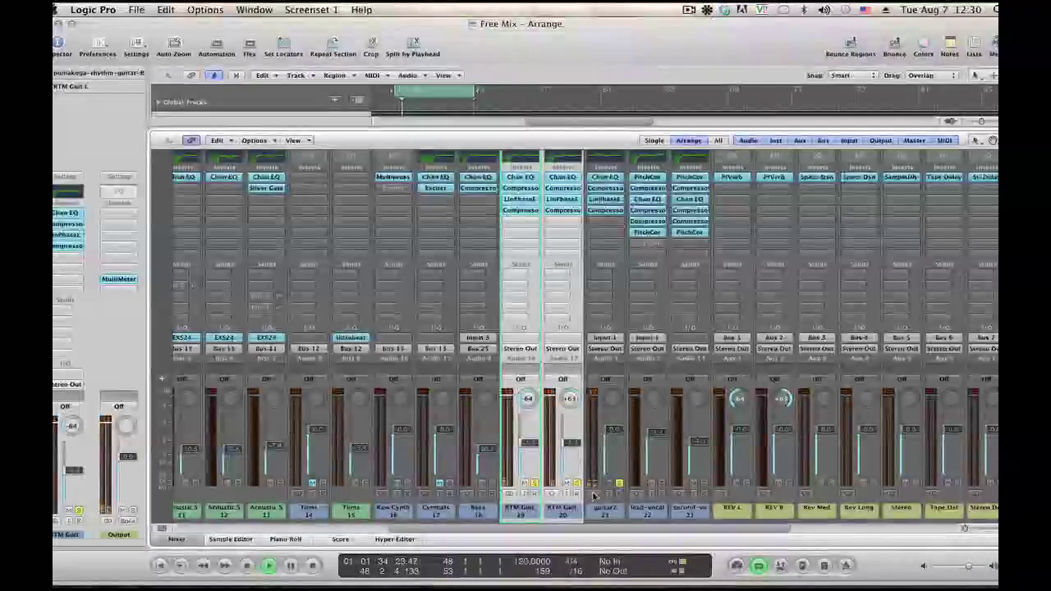
key("space")
Review the effect aux channels in the mixer: REV L, REV R, Rev Med, Rev Long, Stereo and Tape Del
left_click_drag(549, 527, 789, 524)
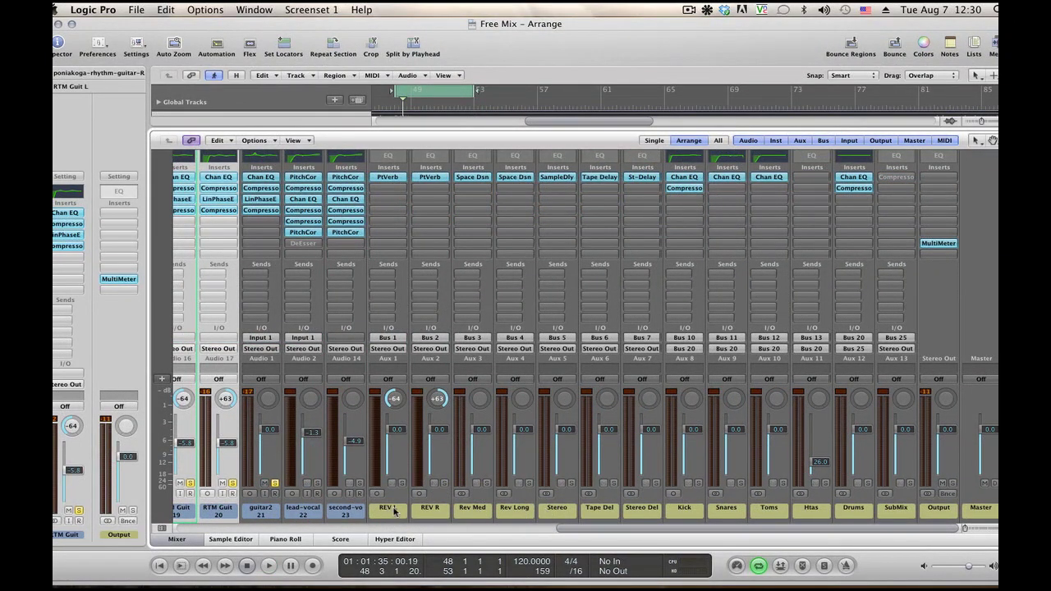
left_click(565, 515)
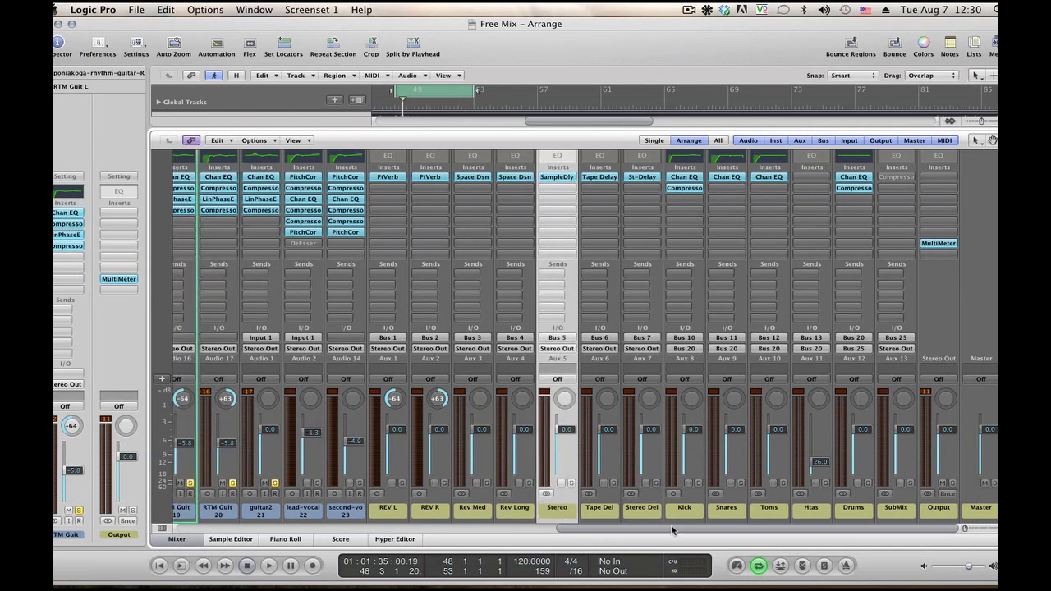
left_click_drag(671, 531, 641, 536)
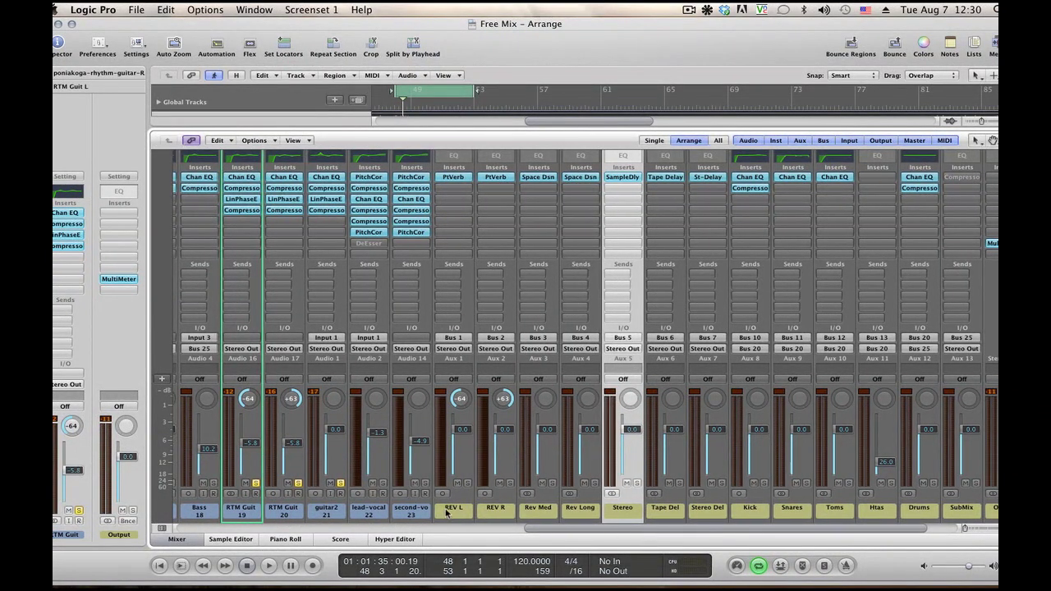
left_click(450, 511)
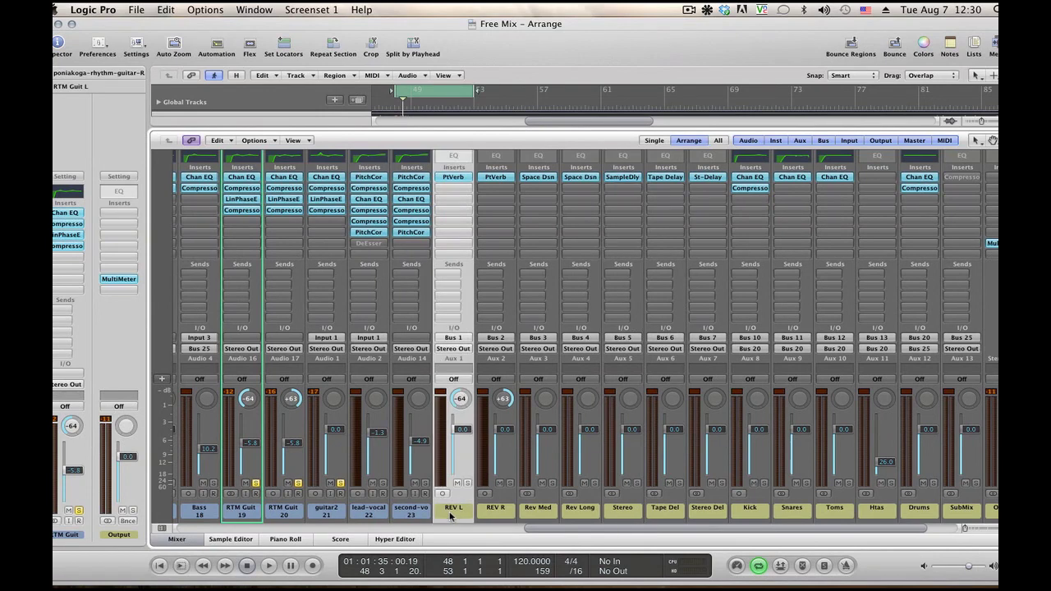
left_click(495, 516)
left_click(546, 517)
left_click(595, 517)
left_click(631, 517)
left_click(661, 518)
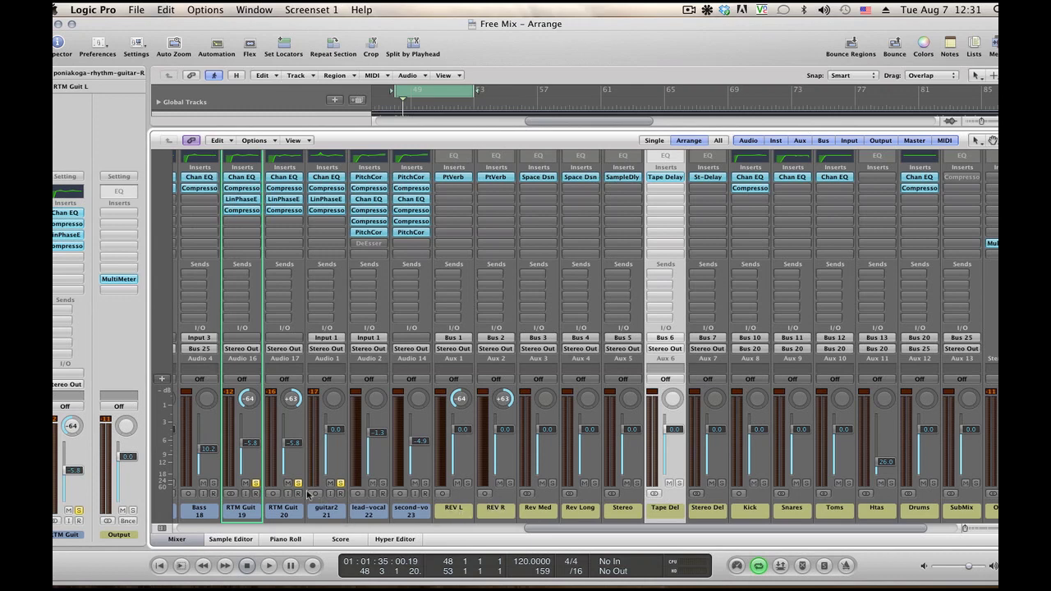
Select the guitar2 channel and inspect the Sample Delay settings on the Stereo aux
left_click(338, 517)
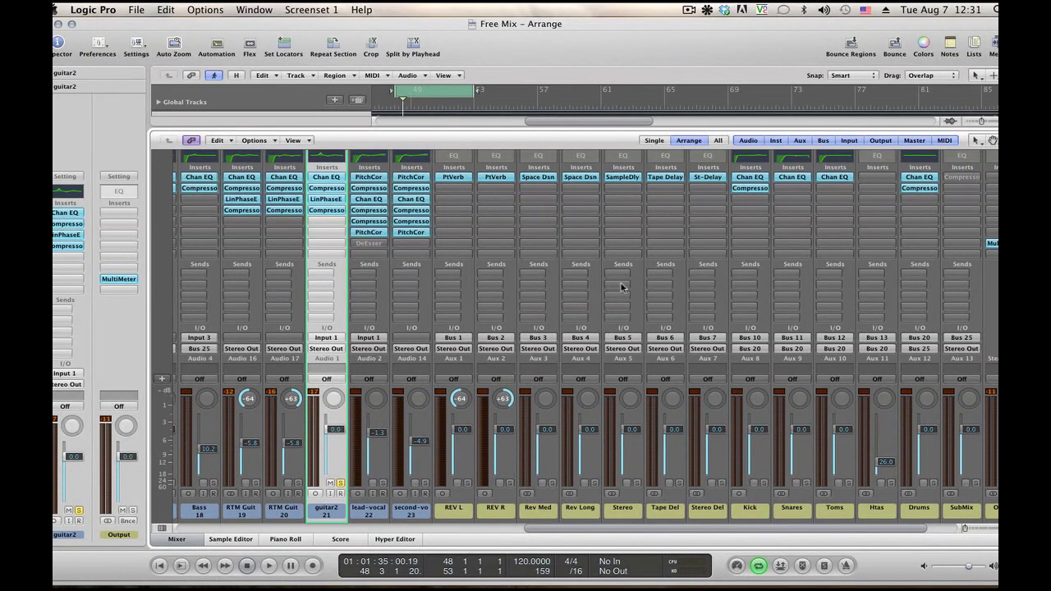
left_click(623, 178)
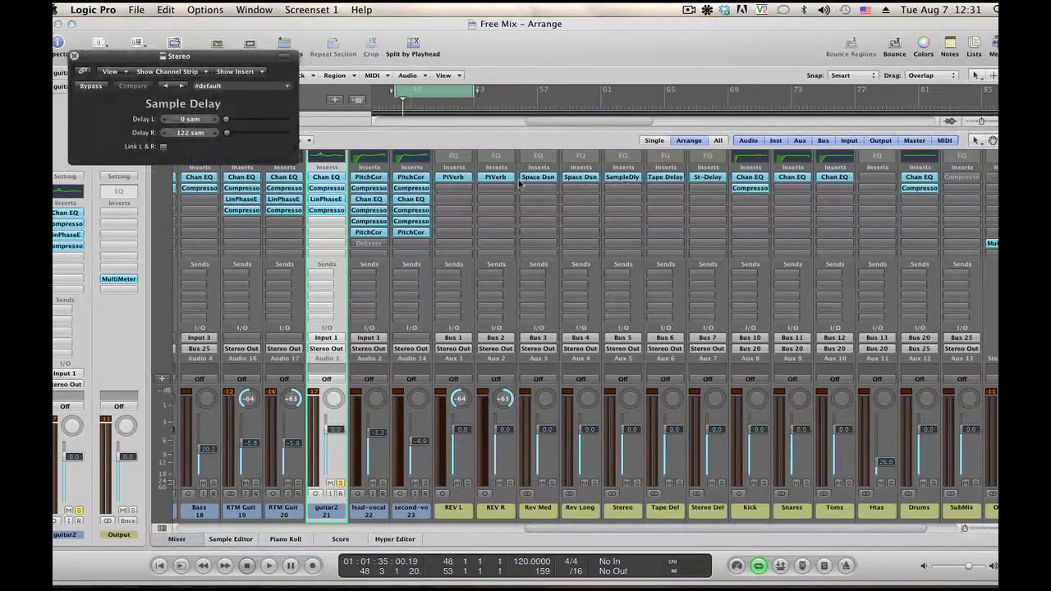
left_click(74, 57)
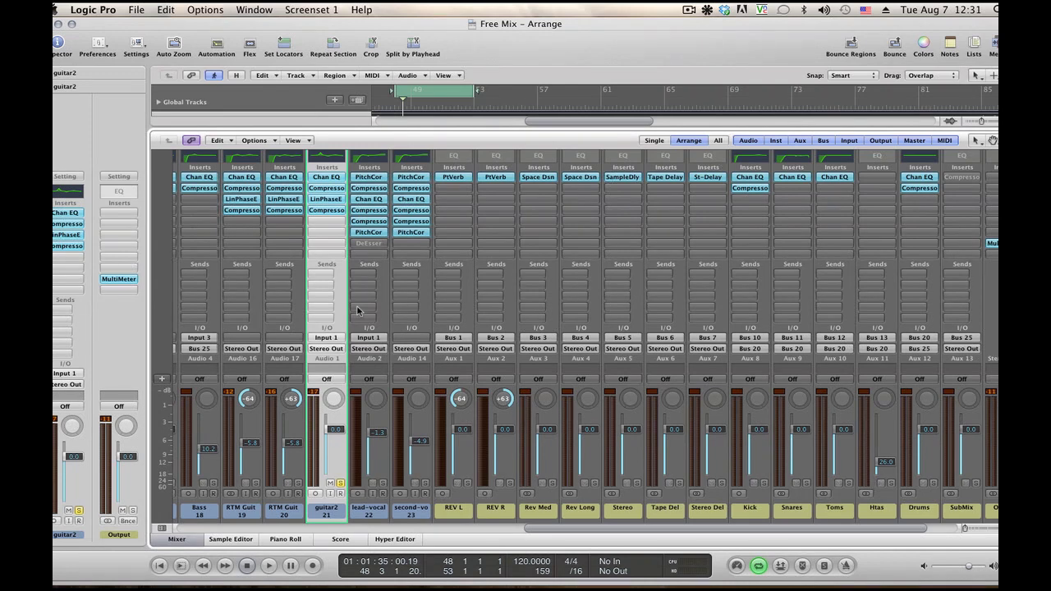
Add a send to Bus 5 (Stereo) on guitar2 and adjust its level by ear while the loop plays
left_click(321, 317)
mouse_move(325, 329)
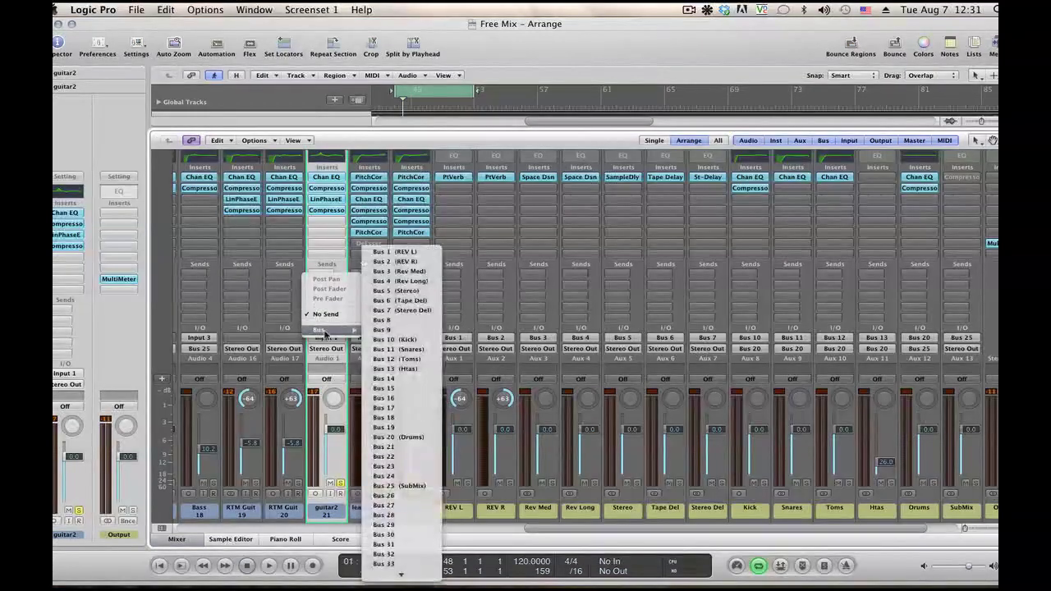
left_click(393, 291)
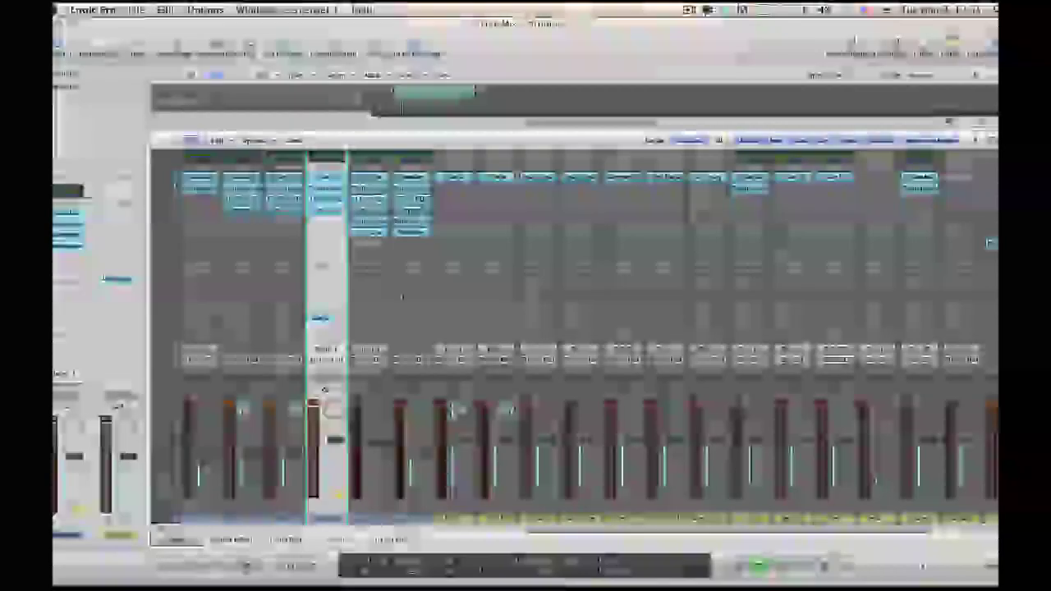
left_click(340, 307)
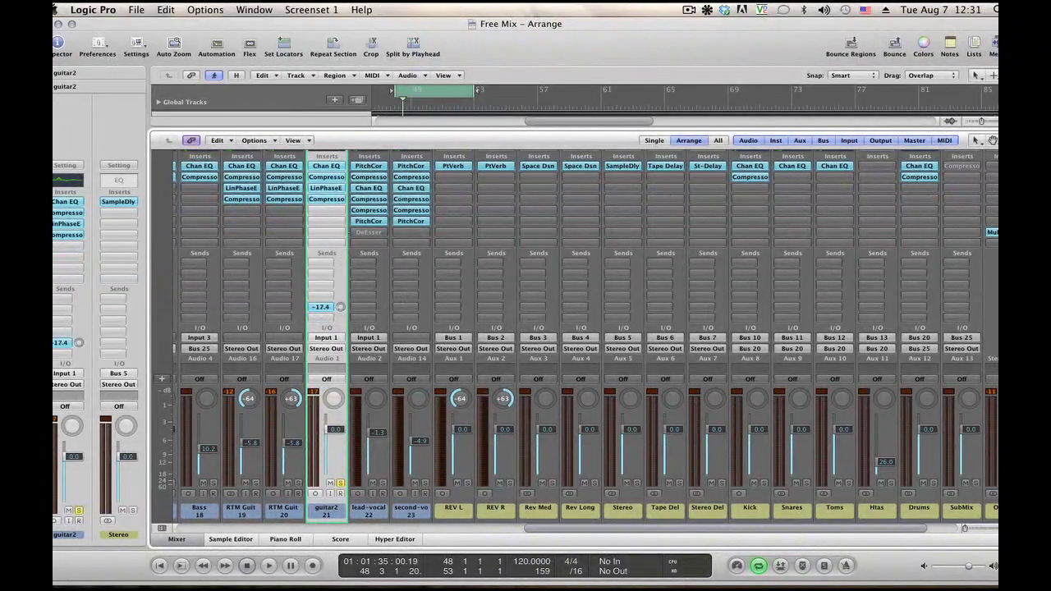
key("space")
left_click(342, 307, "alt")
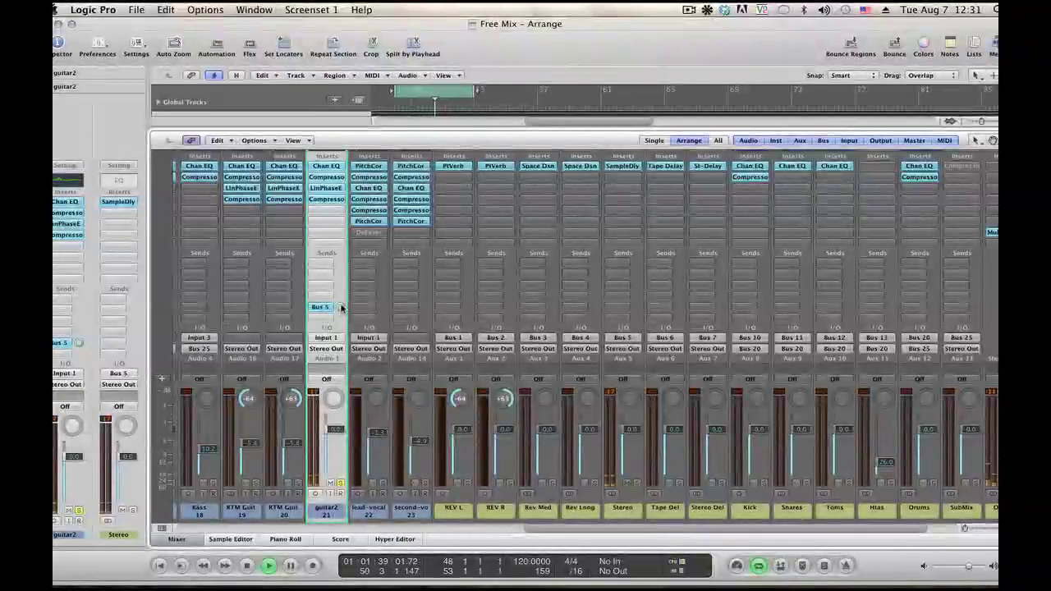
left_click_drag(342, 308, 342, 315)
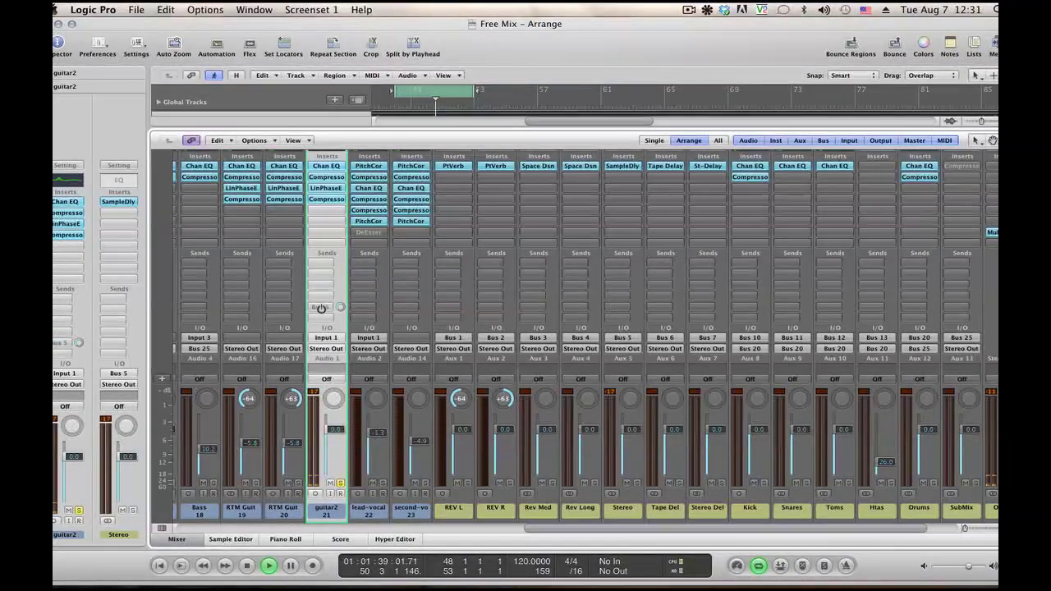
Compare guitar2 with its Bus 5 send bypassed and enabled in the playing loop, leaving the send enabled
left_click(321, 309, "alt")
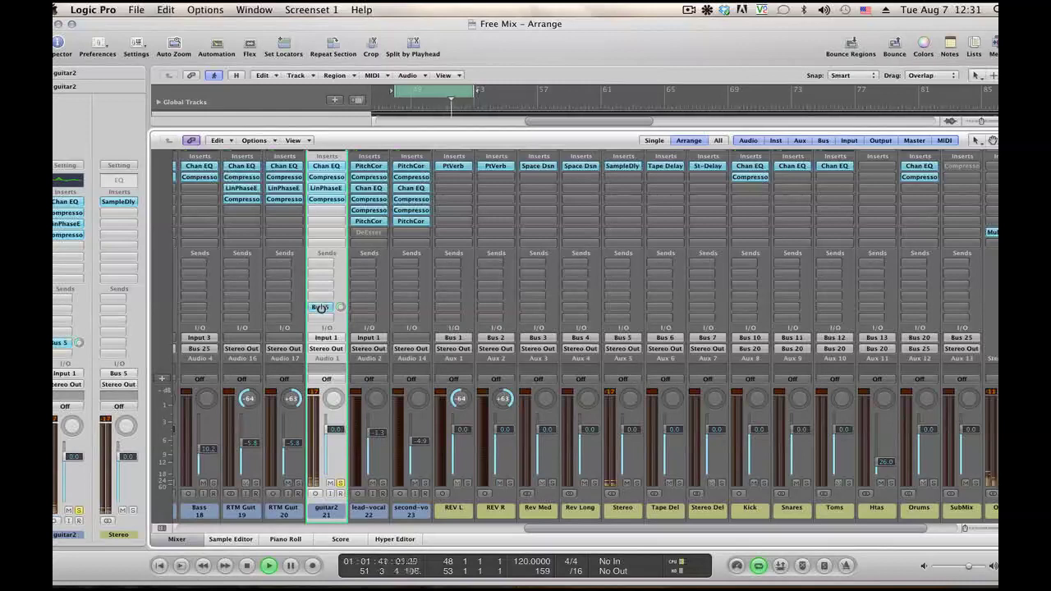
left_click(321, 309, "alt")
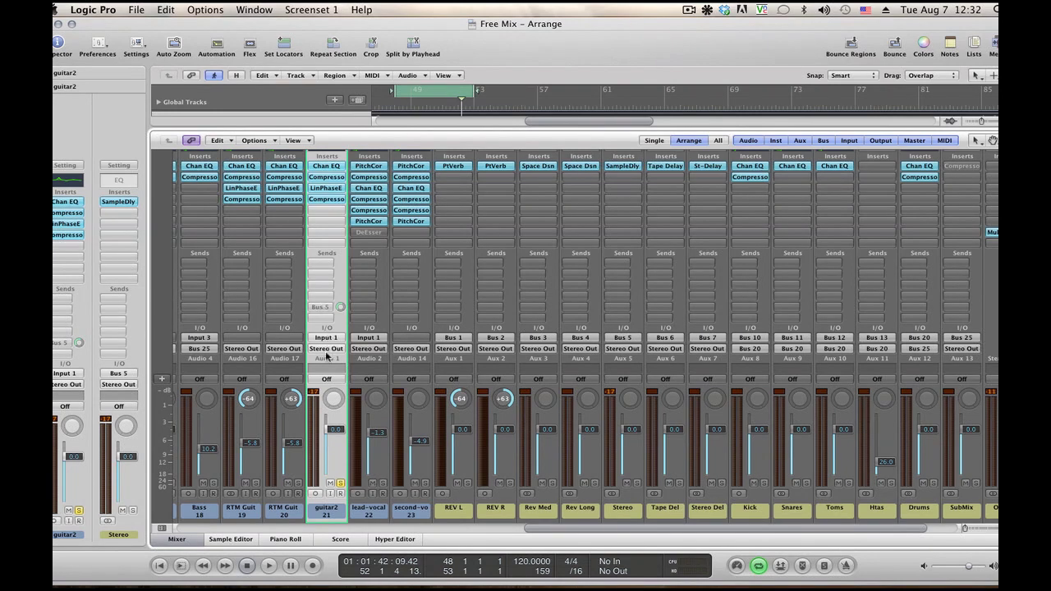
key("space")
left_click(321, 307)
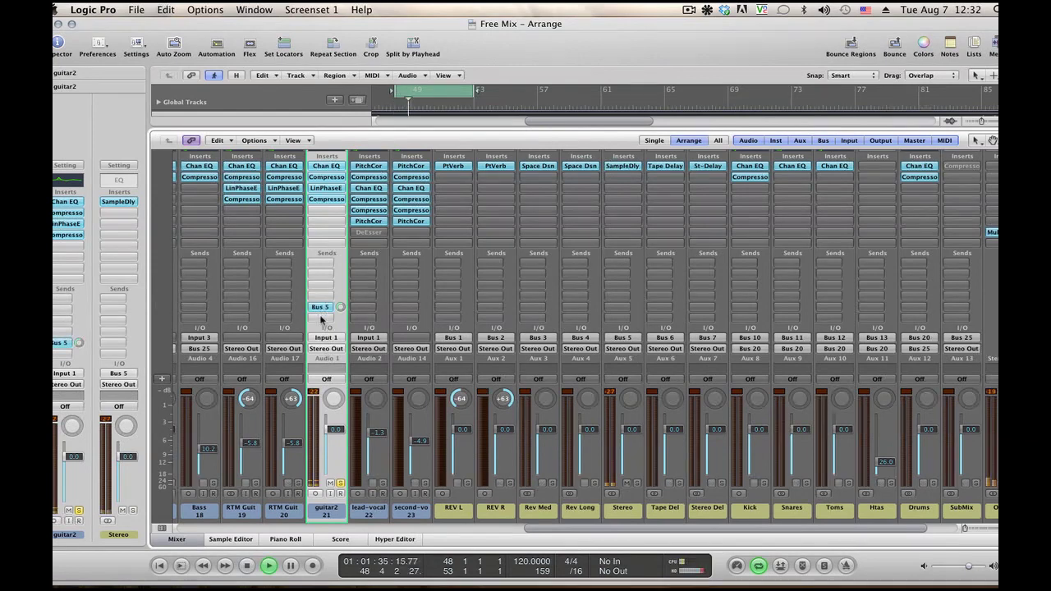
Turn down the Bus 5 send level on the guitar2 channel and stop playback
left_click_drag(341, 308, 341, 315)
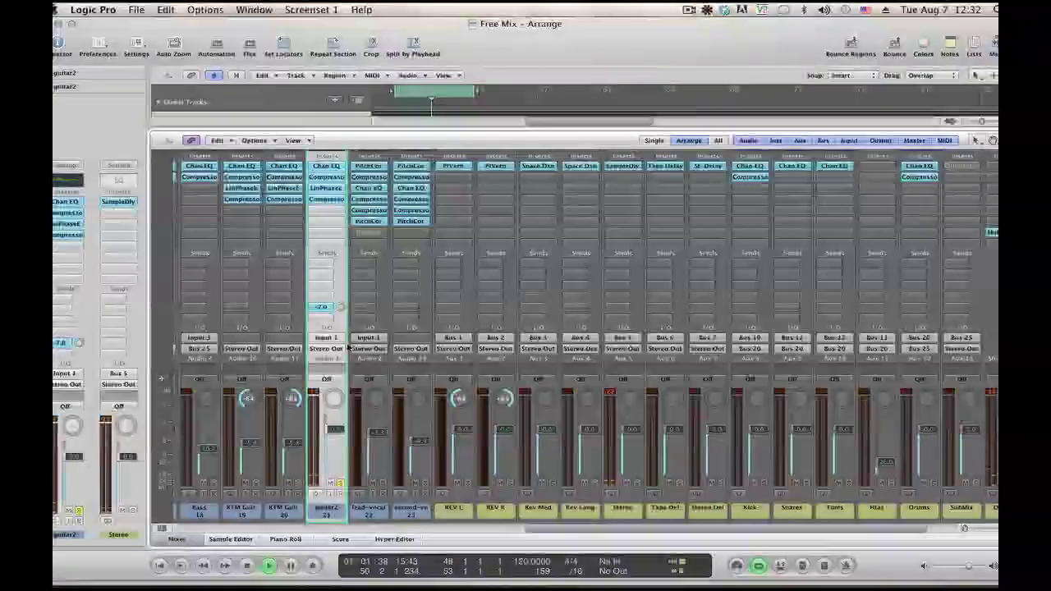
key("space")
Insert the stereo version of the Stereo Spread imaging plug-in in the empty slot below guitar2's last compressor
left_click(324, 213)
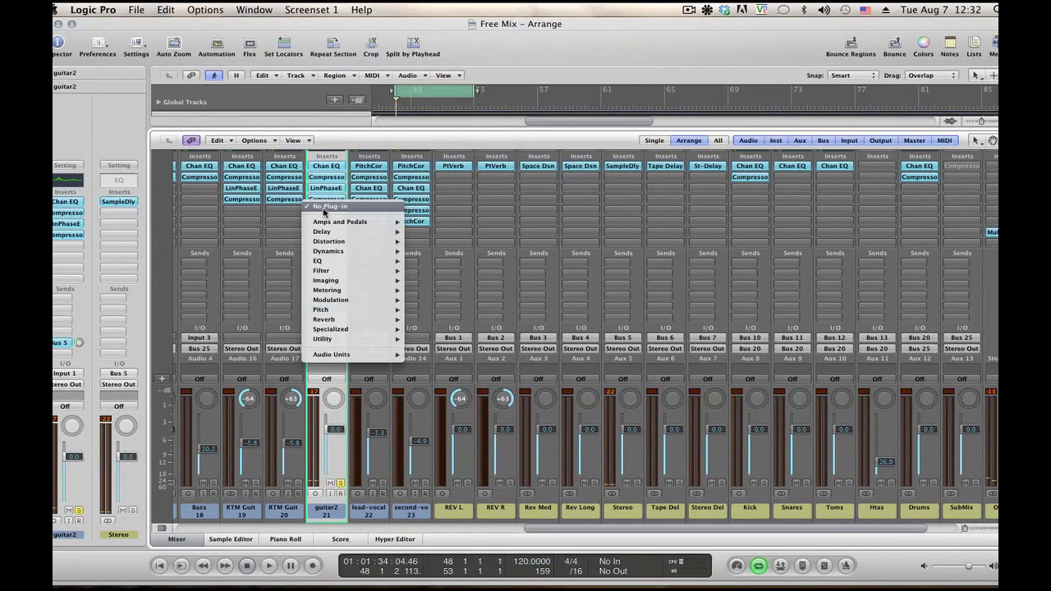
mouse_move(353, 283)
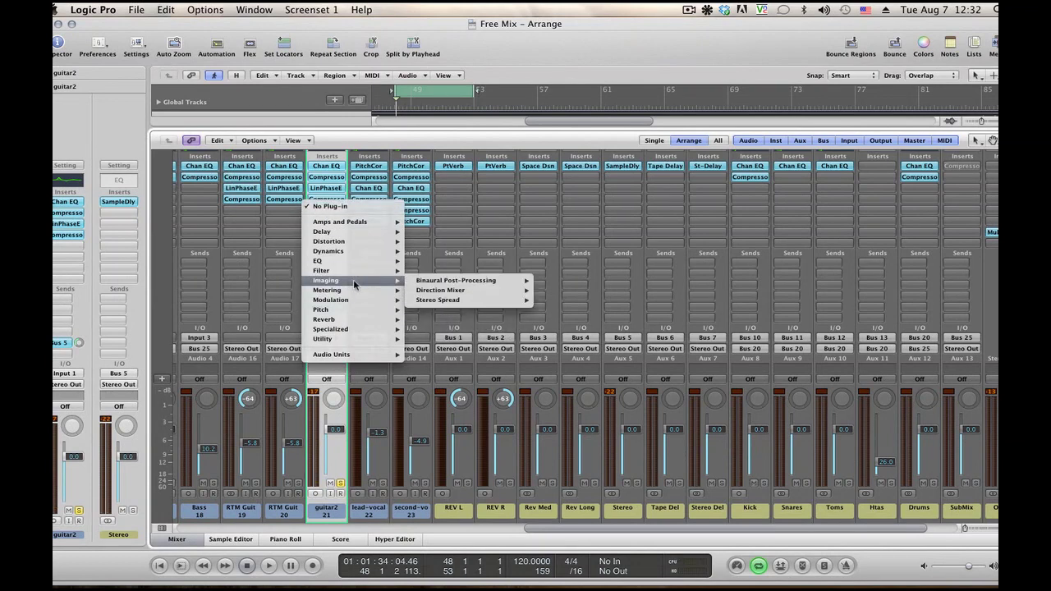
mouse_move(437, 302)
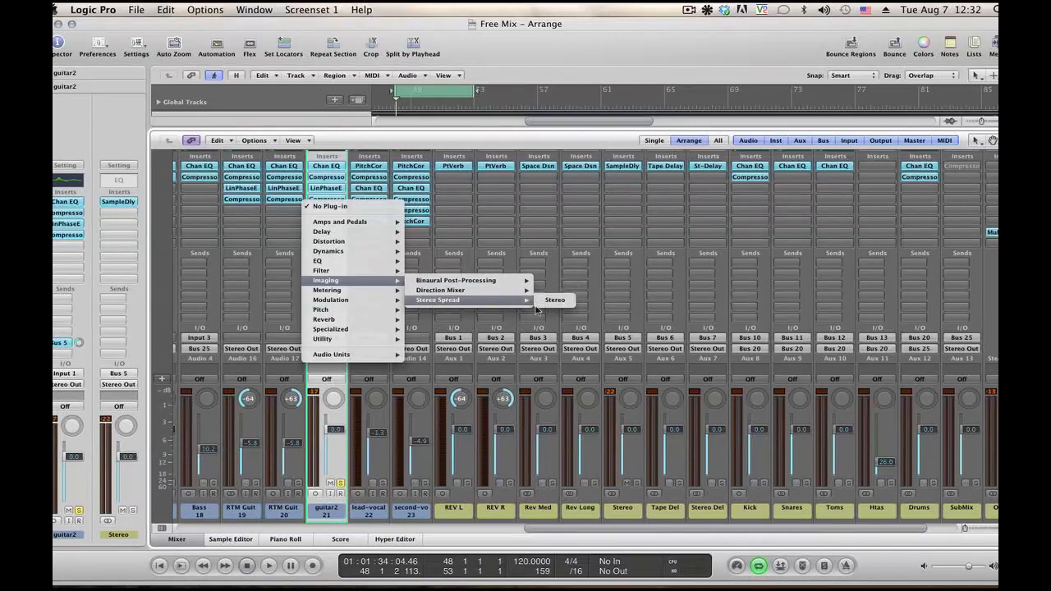
left_click(563, 302)
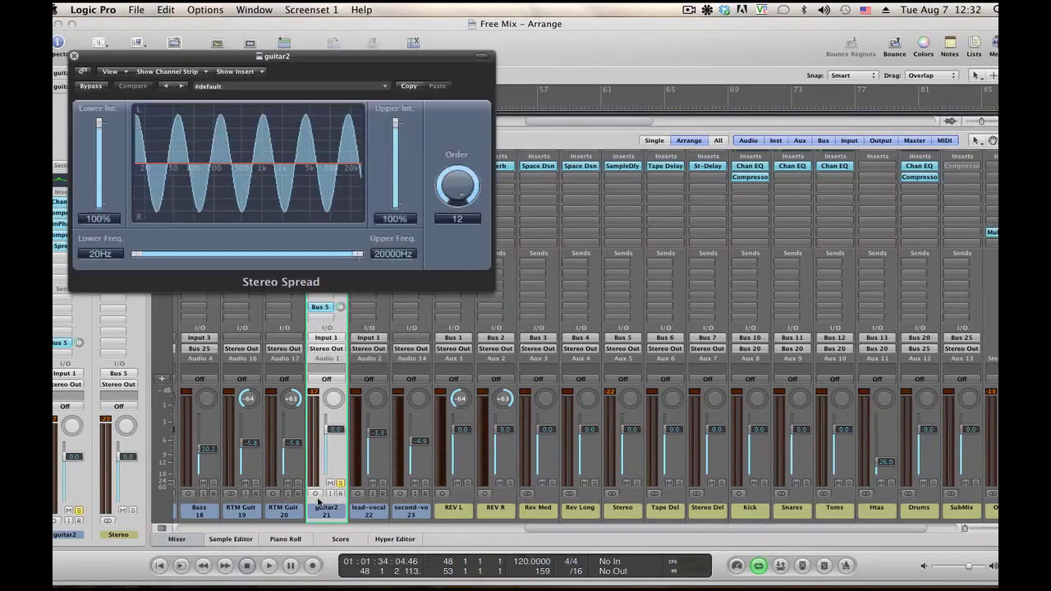
Play the loop and compare guitar2 in mono and stereo format, leaving the channel set to stereo
left_click(316, 494)
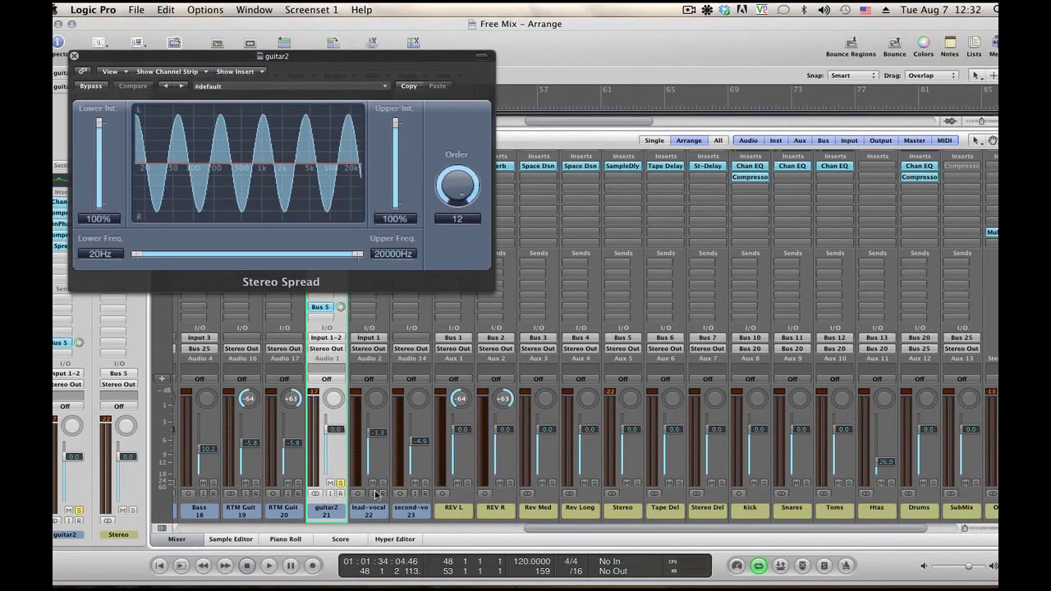
key("space")
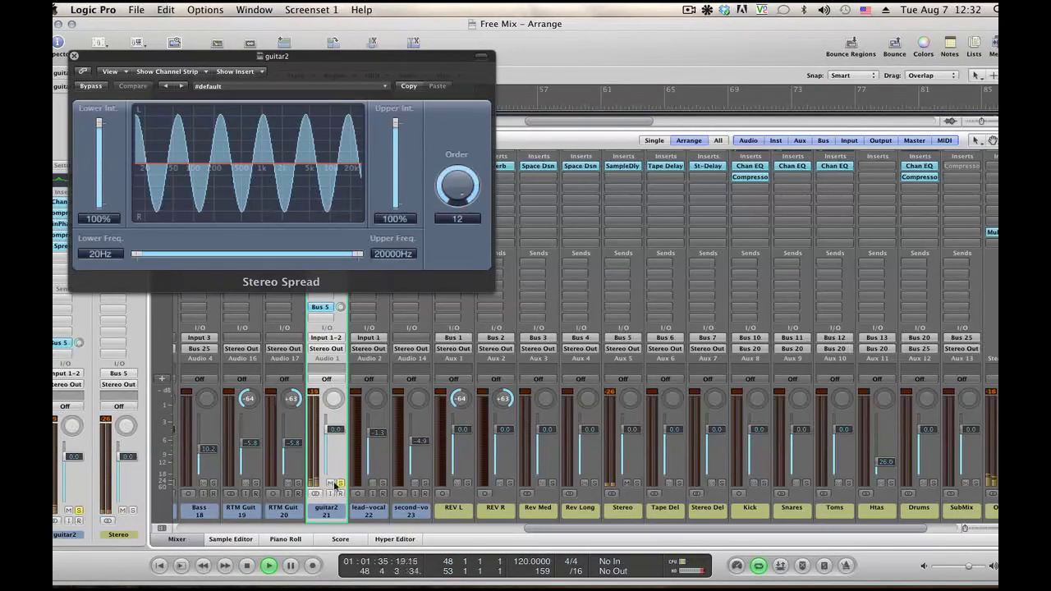
left_click(317, 494)
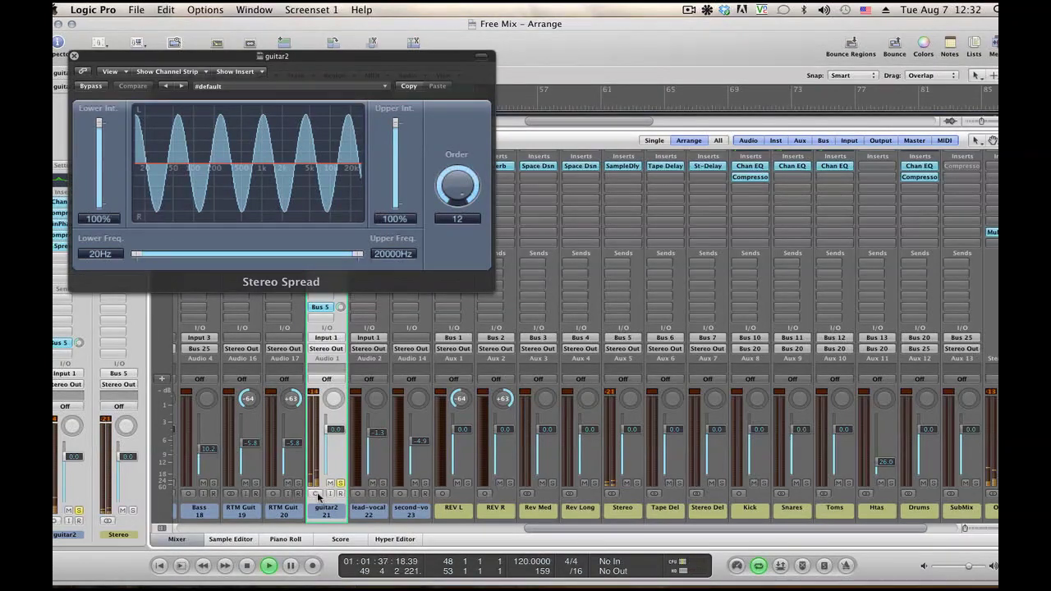
left_click(318, 495)
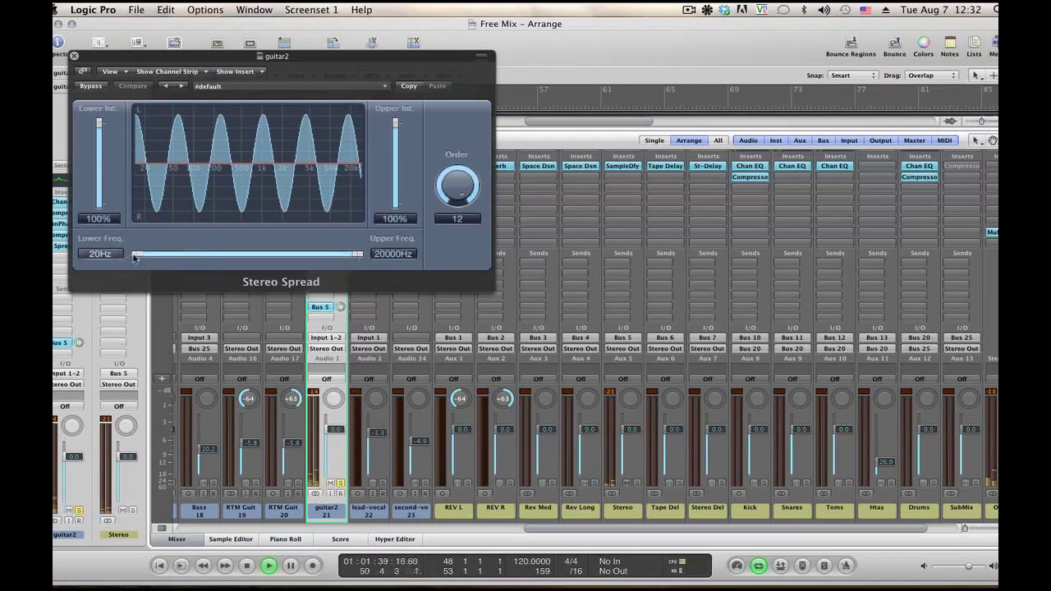
Set Stereo Spread's lower frequency to 830 Hz, upper intensity to 30% and lower intensity to 8%
left_click_drag(135, 257, 263, 257)
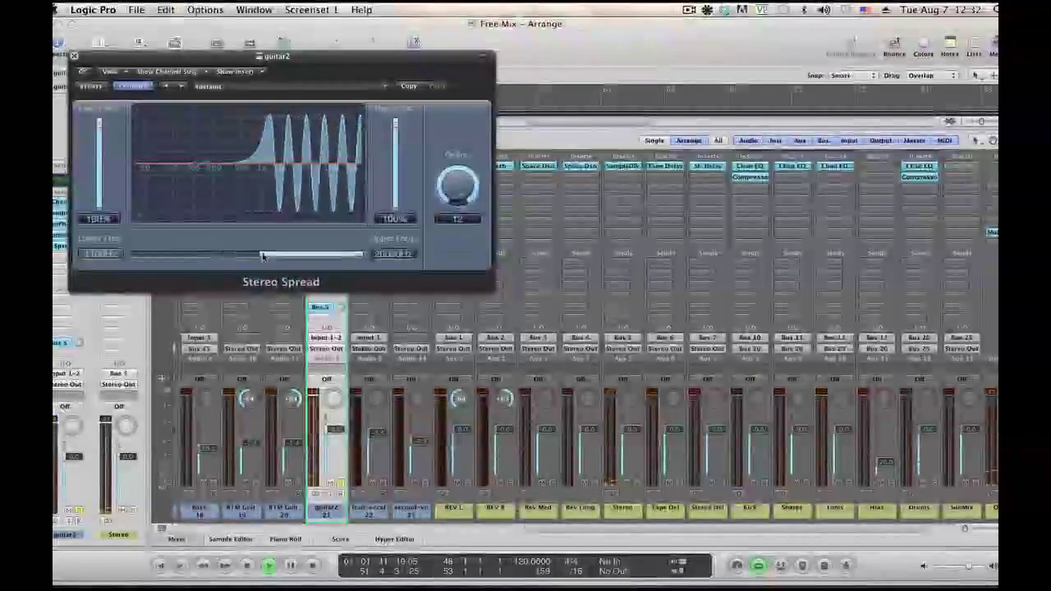
left_click_drag(395, 121, 396, 142)
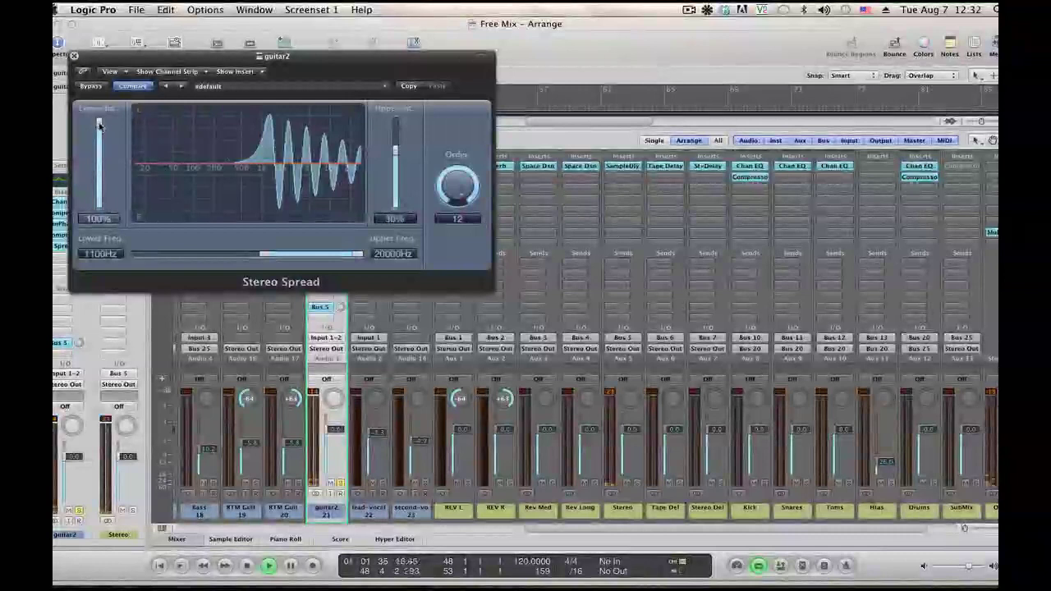
left_click_drag(99, 123, 211, 205)
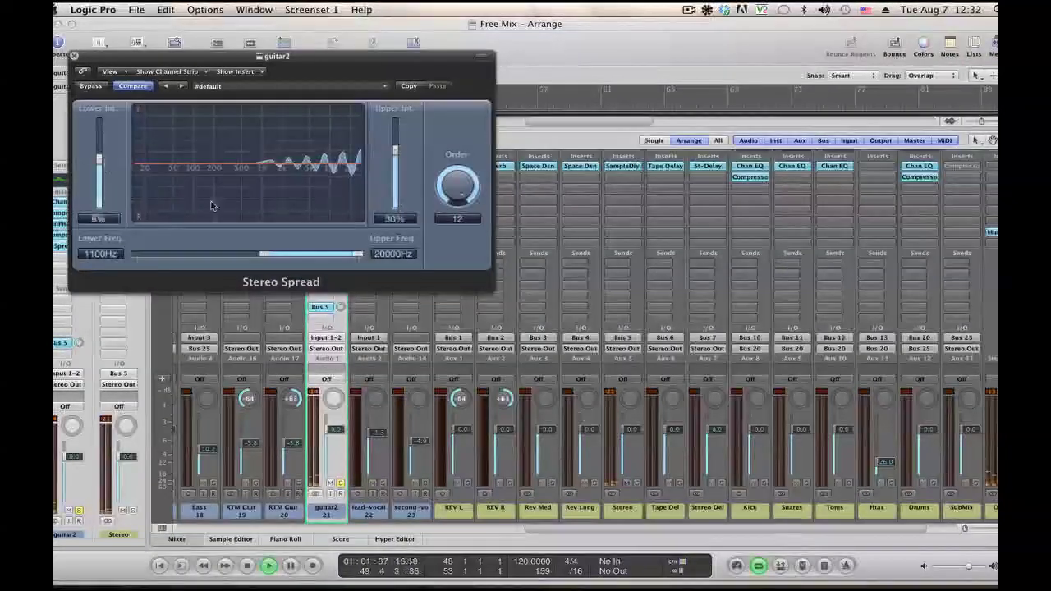
mouse_move(261, 253)
left_mouse_down()
mouse_move(270, 260)
mouse_move(244, 257)
mouse_move(257, 256)
left_mouse_up()
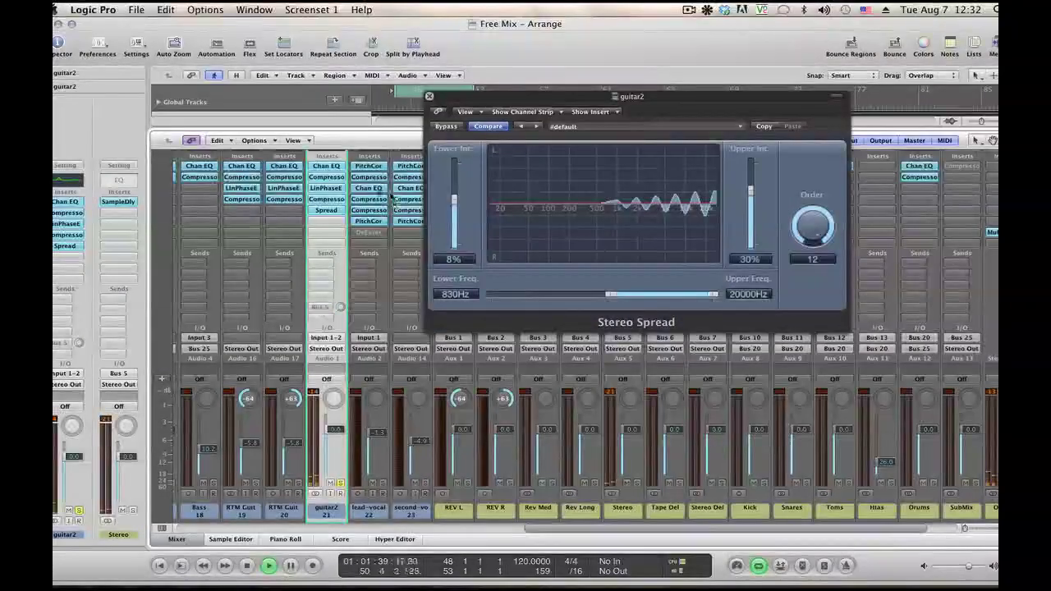
Bypass and re-enable Stereo Spread on guitar2 twice during playback to compare the sound
left_click(322, 210, "alt")
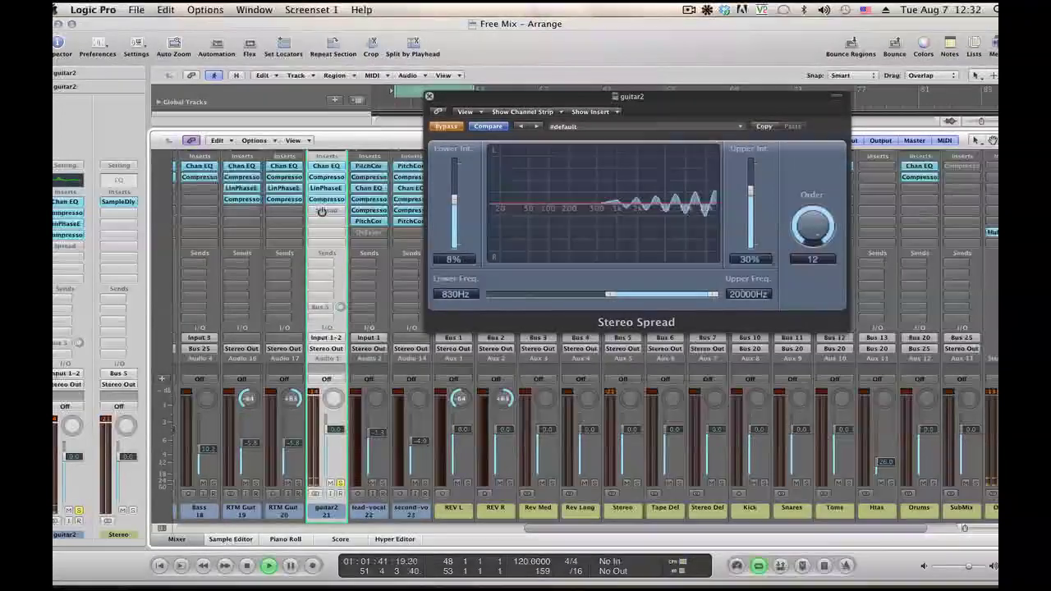
left_click(323, 210, "alt")
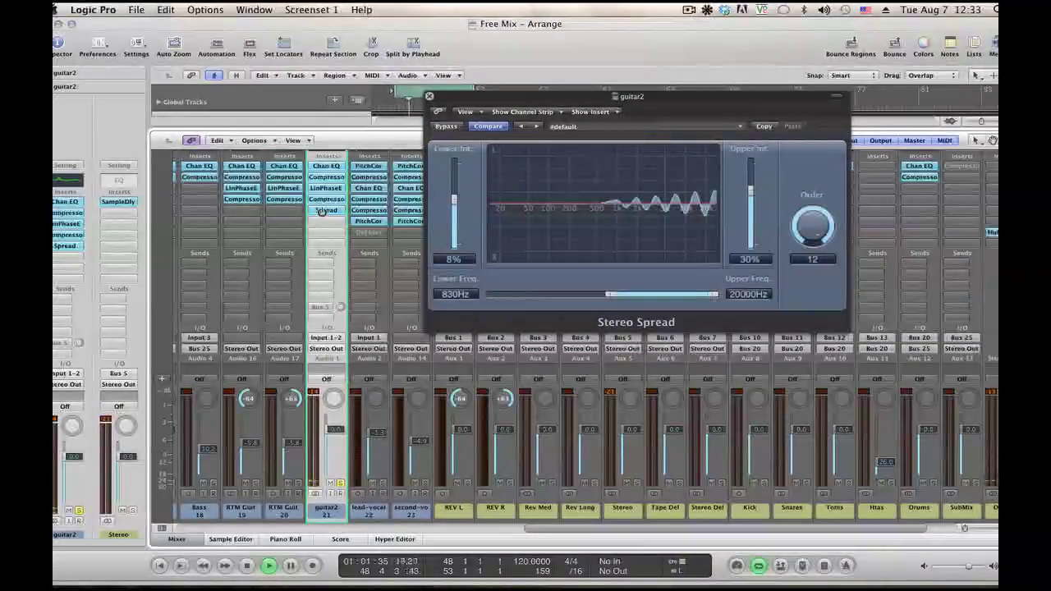
left_click(323, 210, "alt")
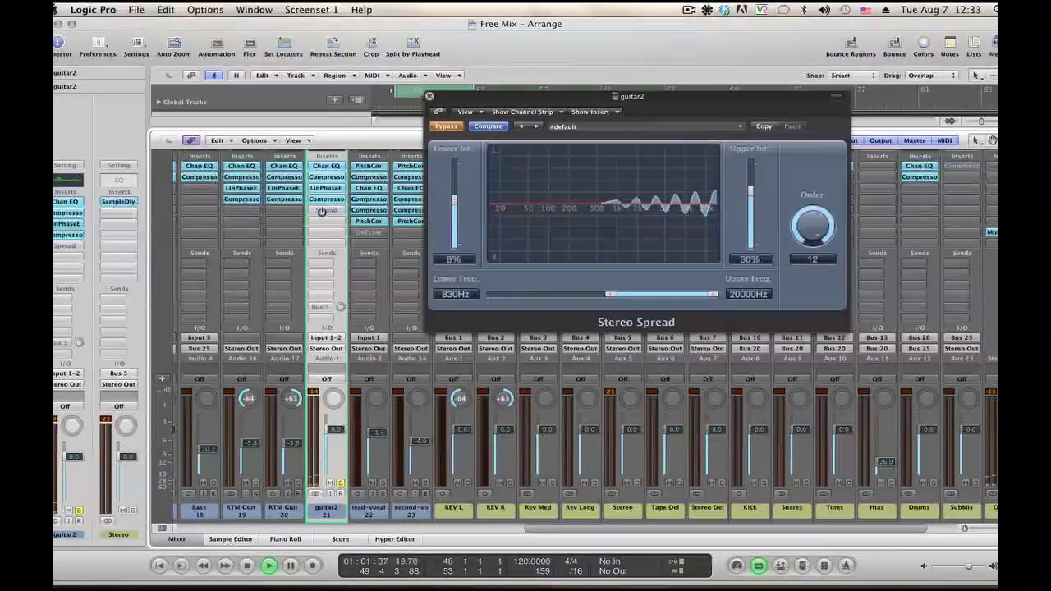
left_click(323, 210, "alt")
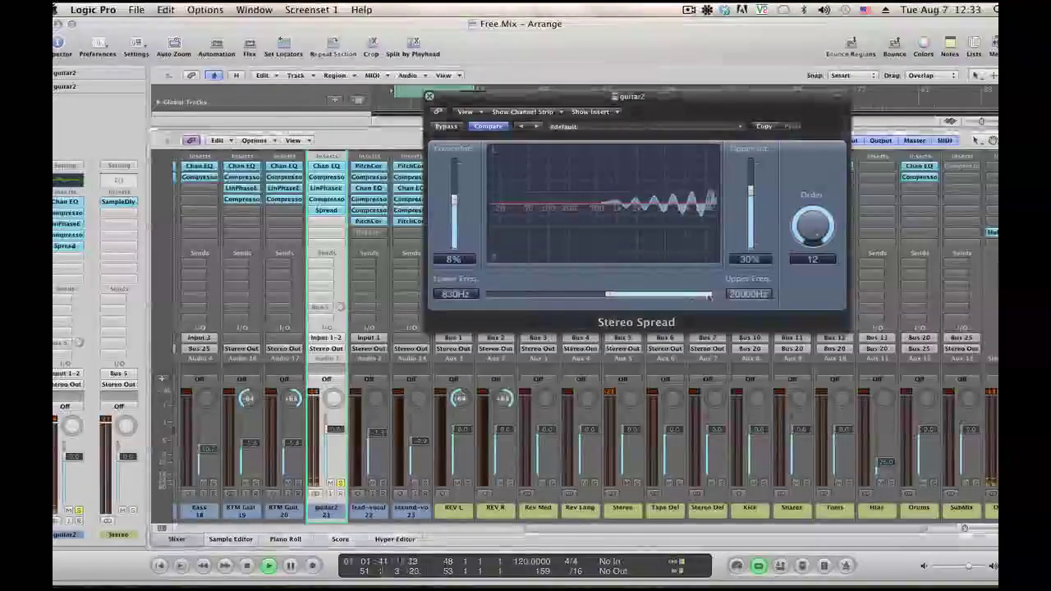
Narrow Stereo Spread's frequency range to 680–5000 Hz, raise the upper intensity to 66% and set the order to 11
left_click_drag(702, 297, 601, 297)
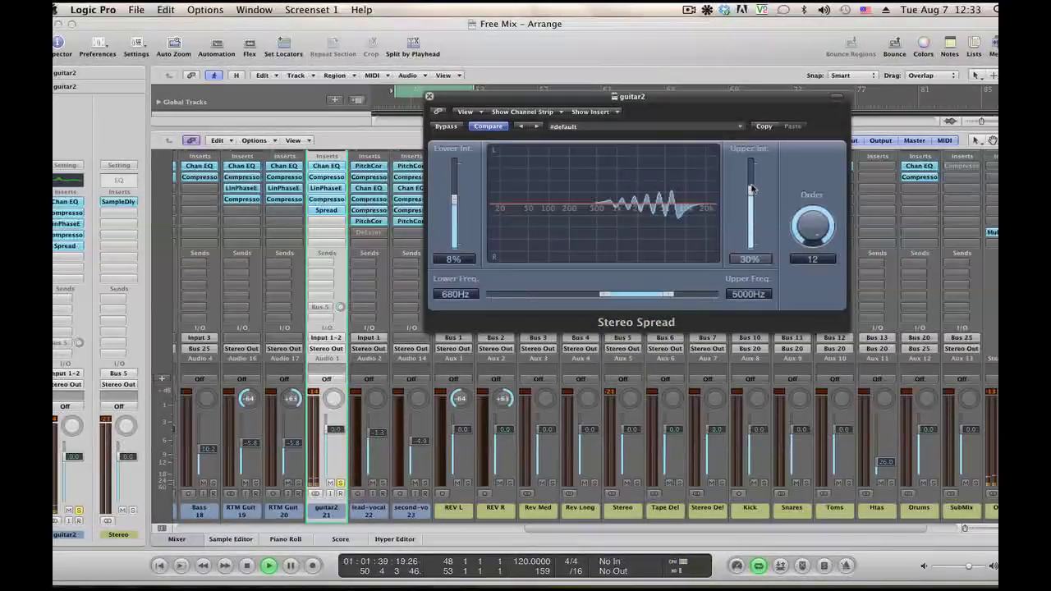
left_click_drag(750, 189, 750, 163)
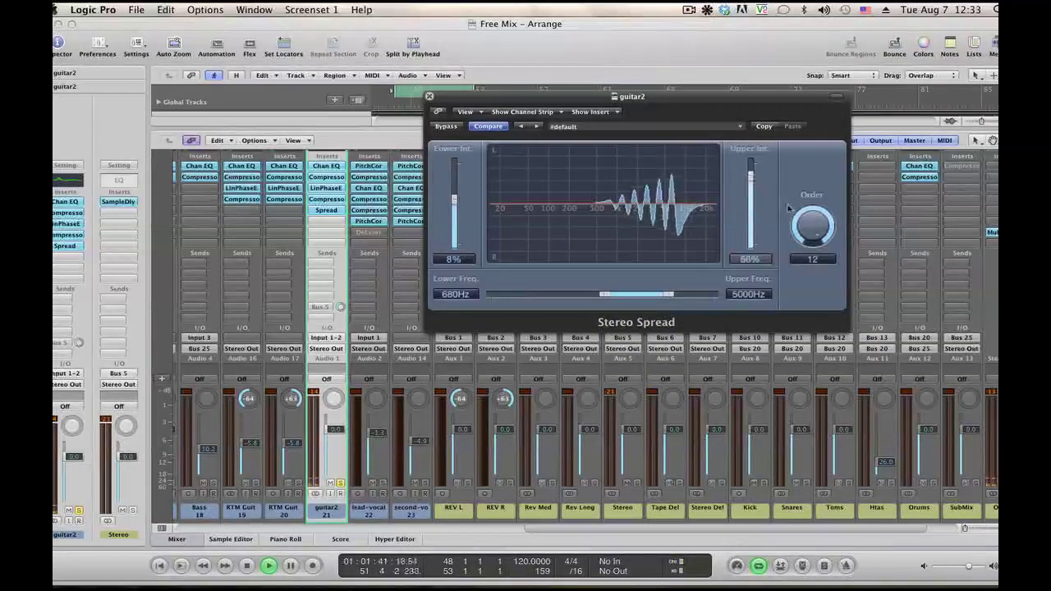
left_click_drag(798, 224, 799, 226)
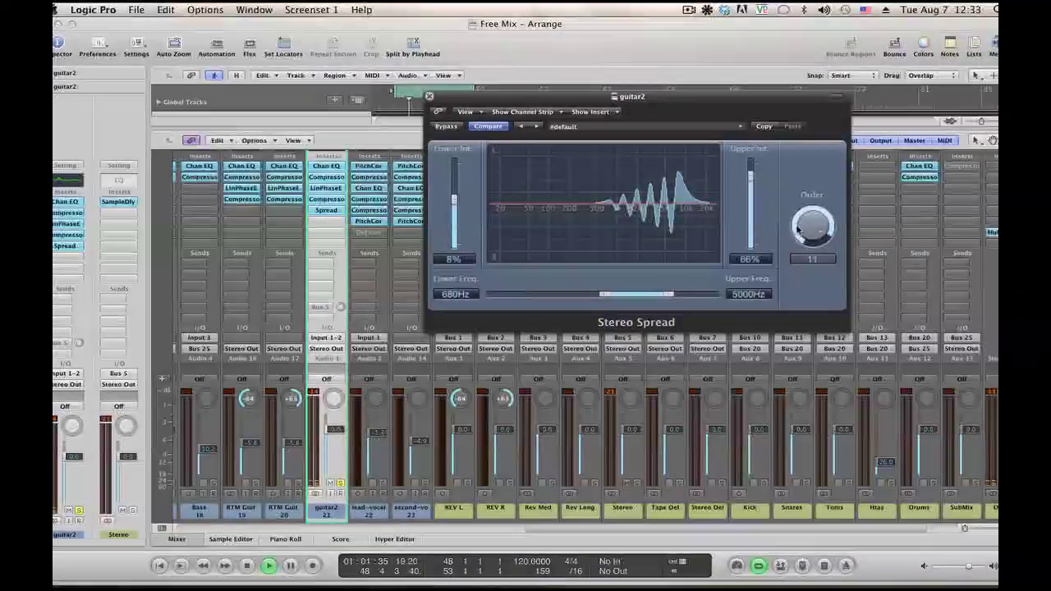
With guitar2's Bus 5 send switched on, set Stereo Spread's lower intensity to 54% and upper intensity to 6%, and adjust the send level
left_click(323, 308)
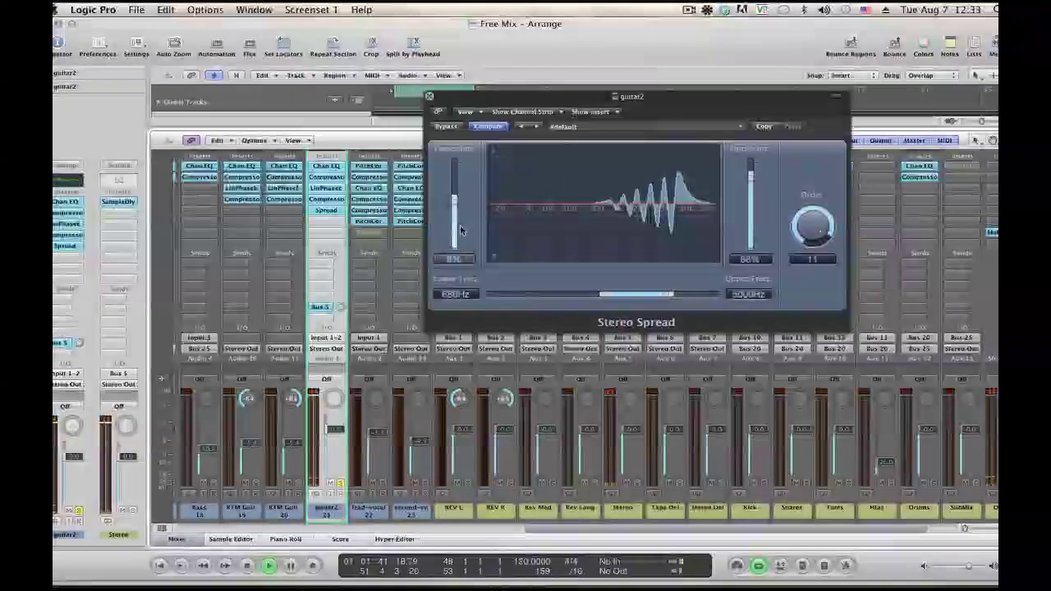
mouse_move(455, 201)
left_mouse_down()
mouse_move(455, 171)
mouse_move(455, 181)
left_mouse_up()
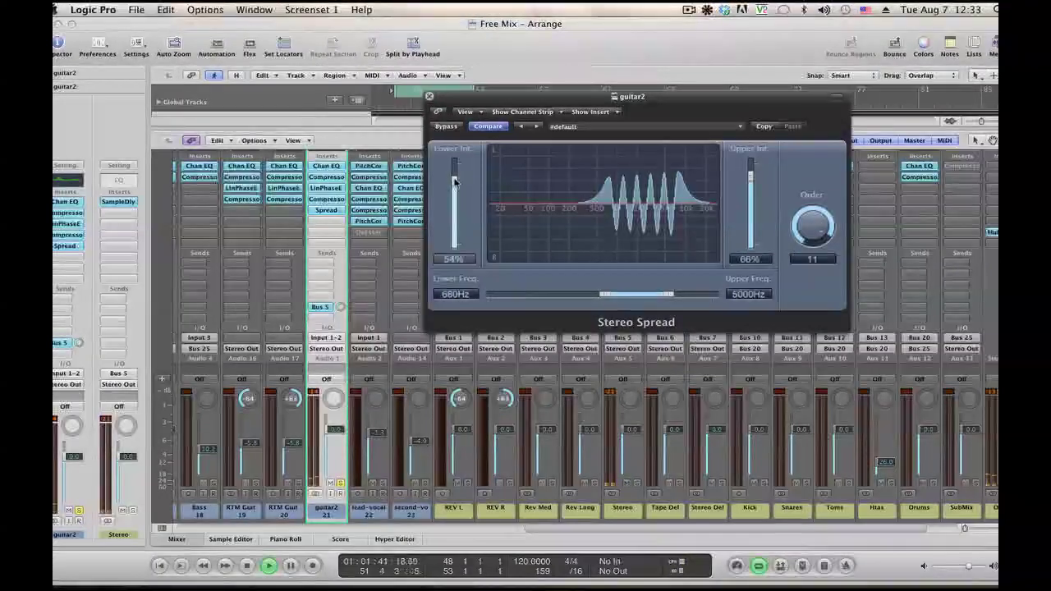
left_click_drag(752, 174, 752, 203)
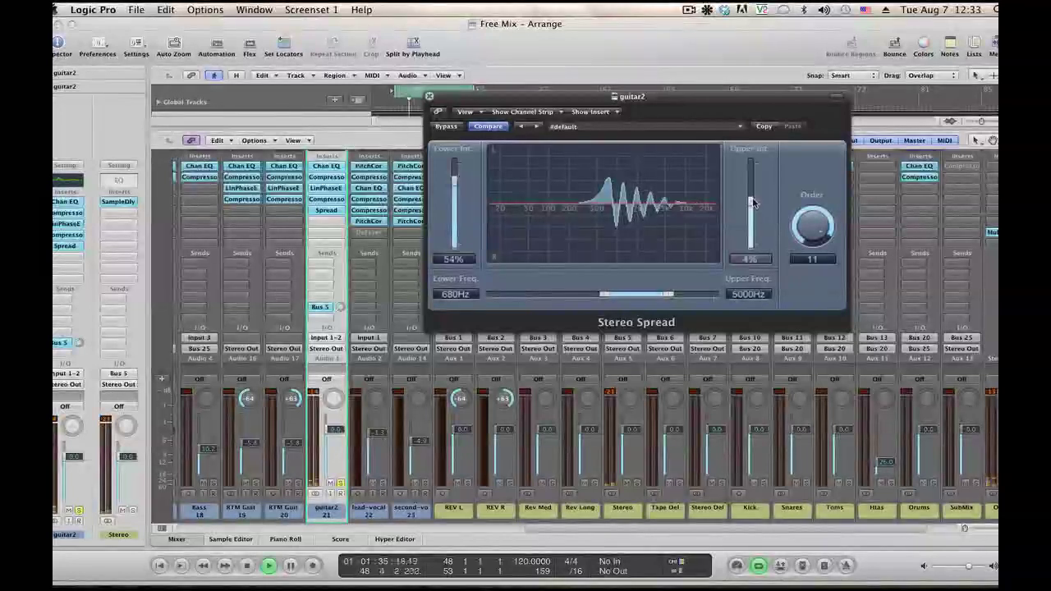
left_click_drag(341, 309, 341, 310)
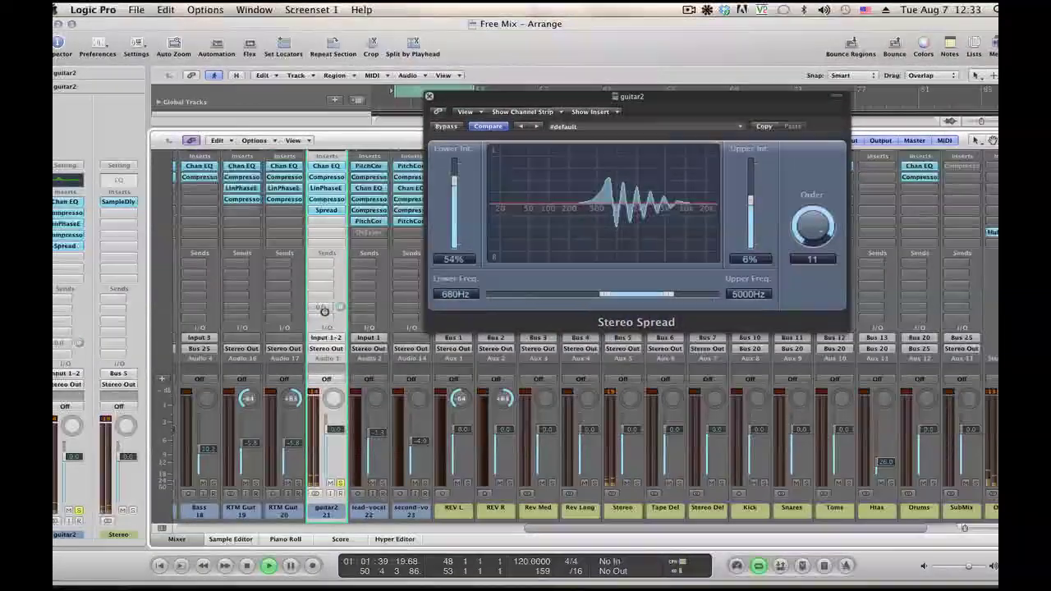
Play guitar2 with Stereo Spread bypassed, move the plug-in window clear of the inserts, and re-enable the effect for comparison
left_click(327, 211, "alt")
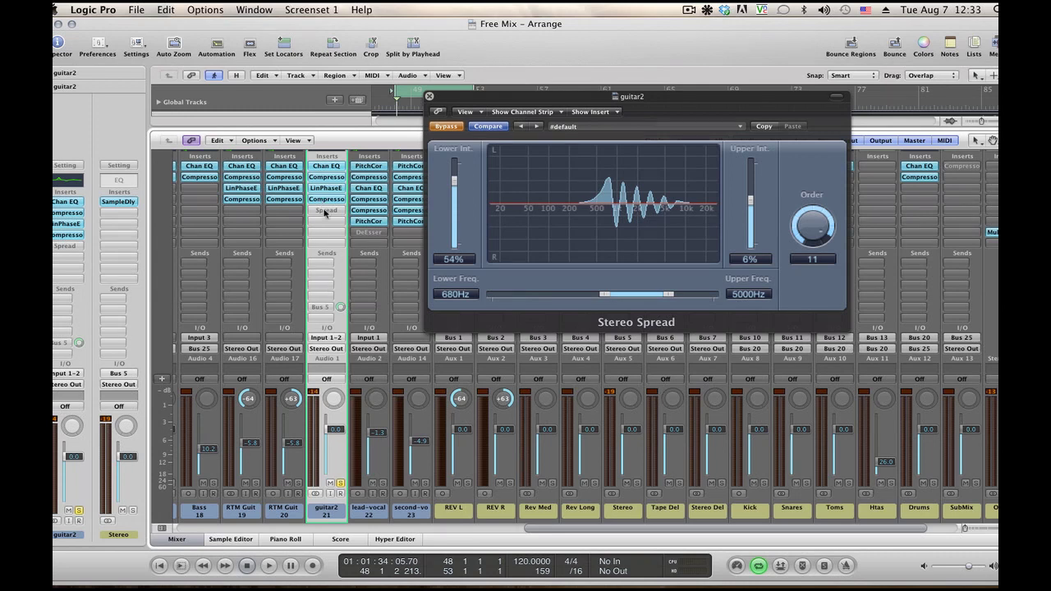
key("space")
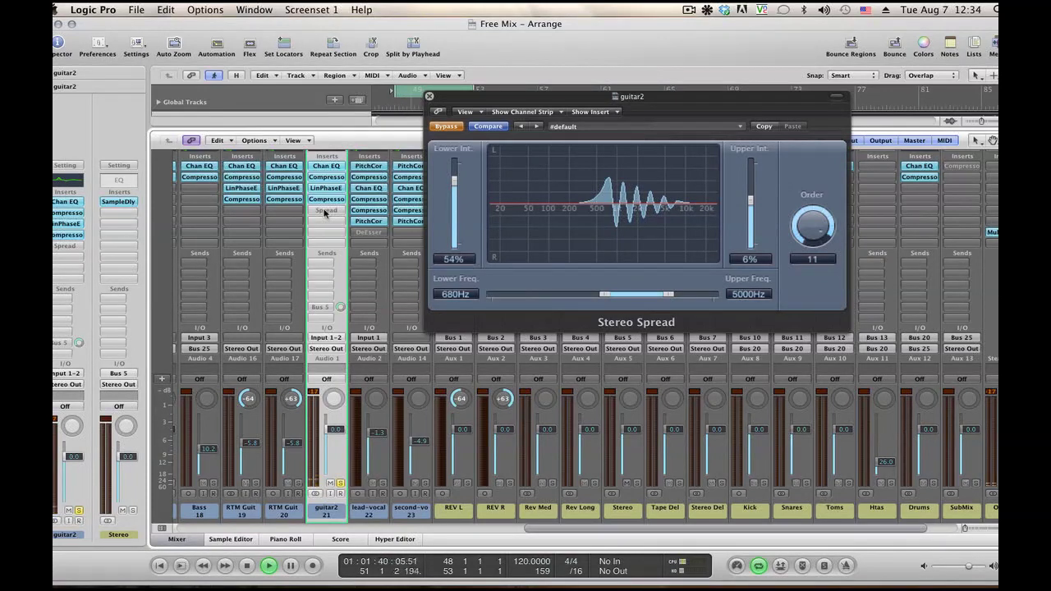
left_click_drag(528, 98, 545, 183)
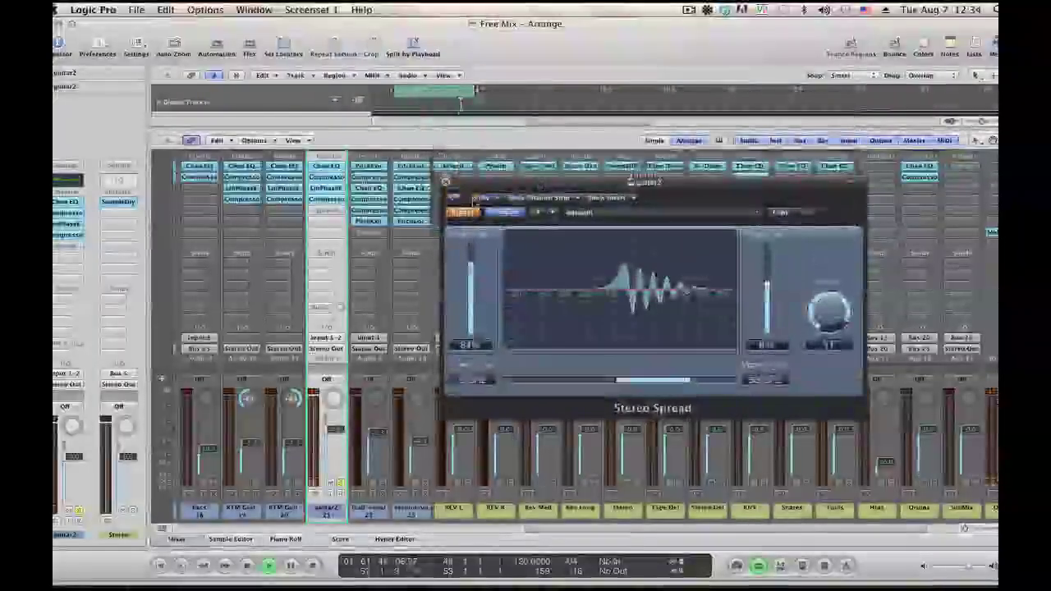
left_click(329, 214, "alt")
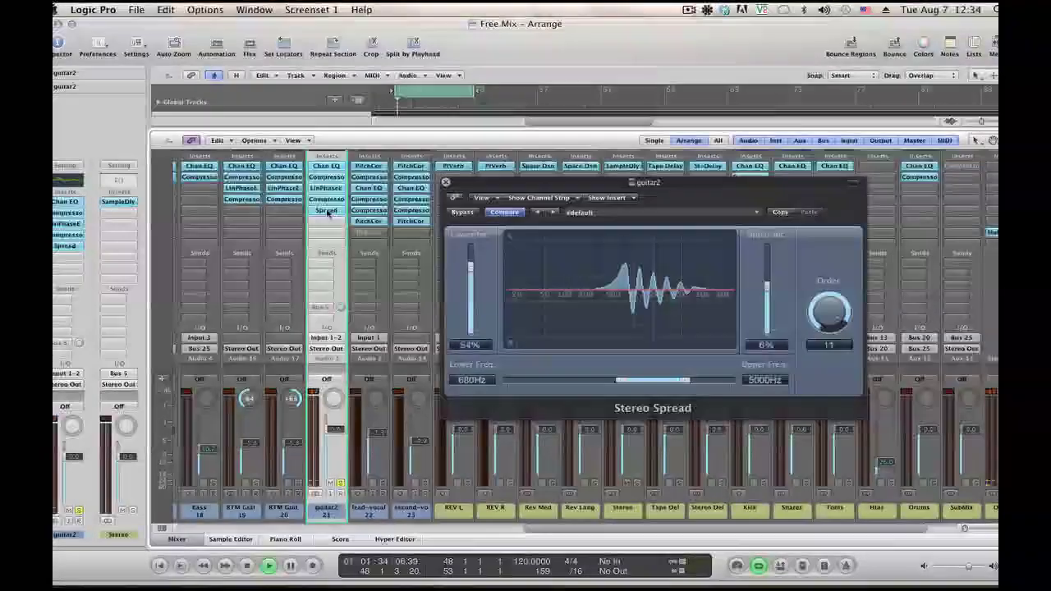
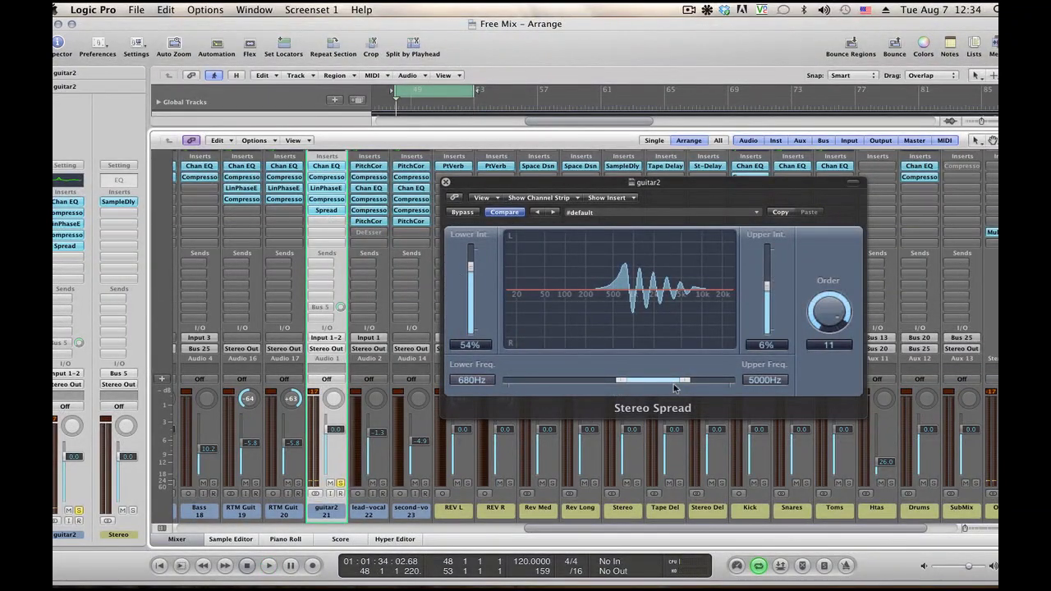
Set Stereo Spread's lower frequency to 730 Hz, reduce the upper intensity slightly, and close the plug-in window
left_click_drag(621, 384, 622, 385)
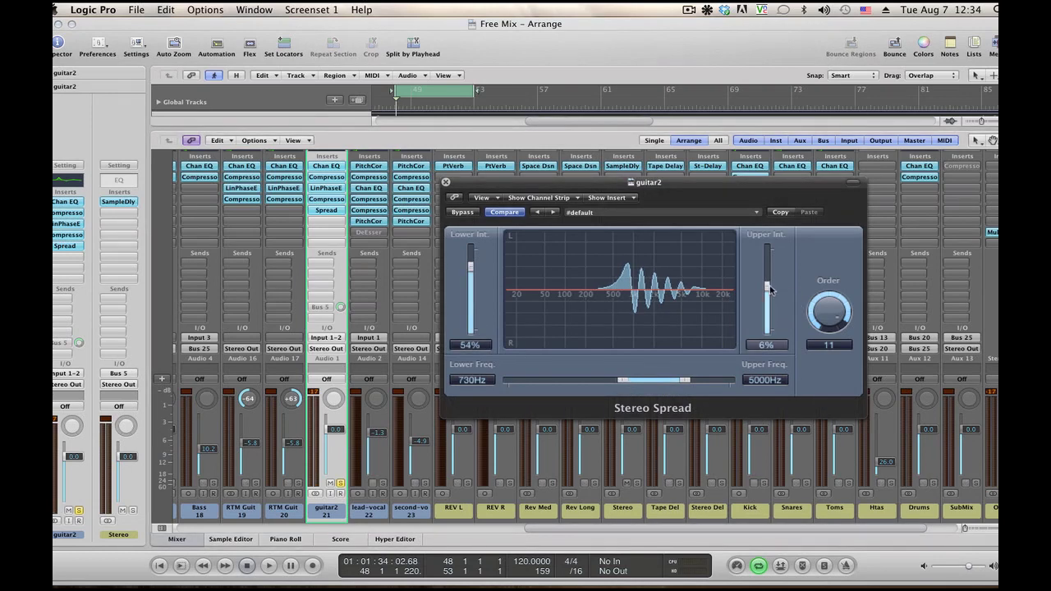
left_click_drag(771, 289, 771, 294)
left_click(446, 182)
Play the loop and compare guitar2 with Stereo Spread bypassed and active
key("space")
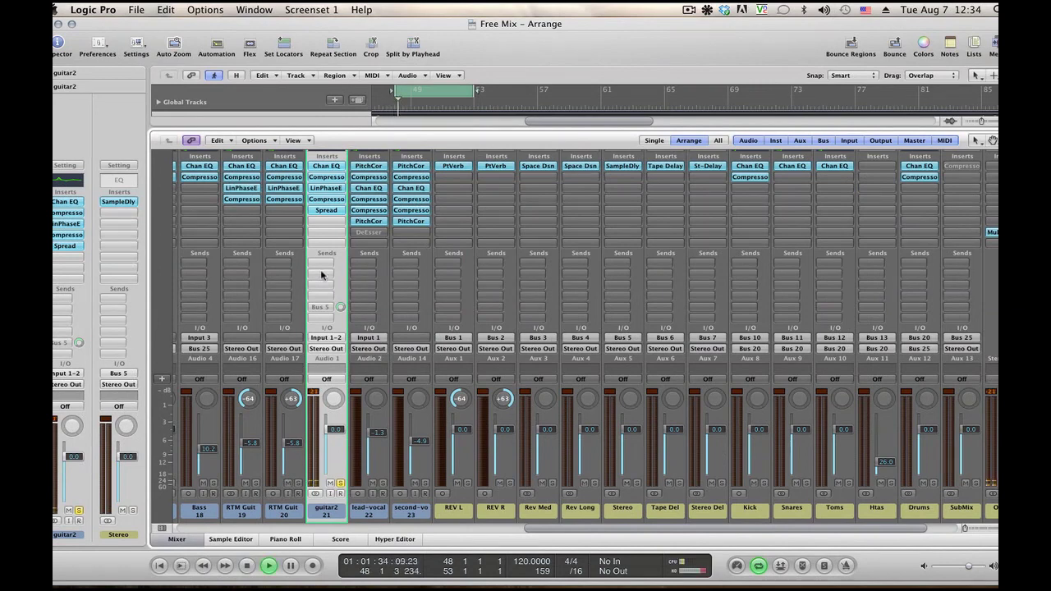
left_click(326, 211, "alt")
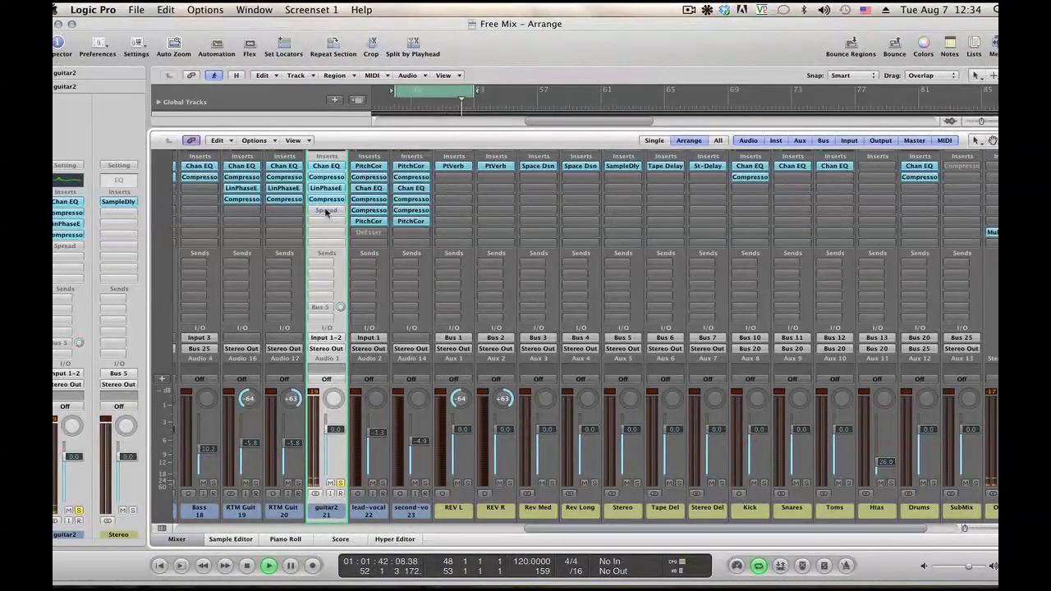
left_click(326, 211, "alt")
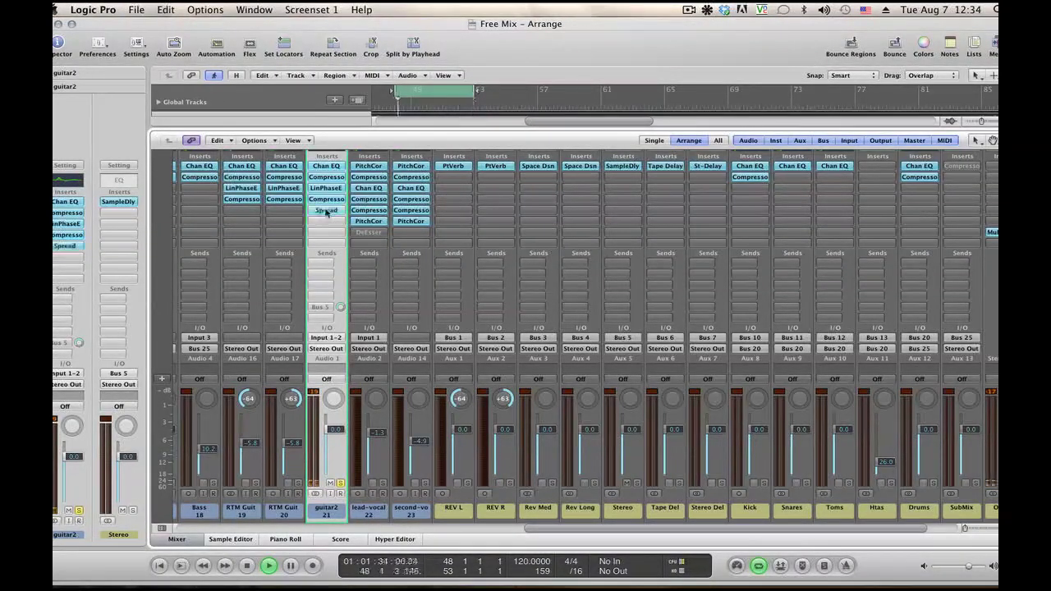
Toggle guitar2's Bus 5 send during playback, leaving it switched on
left_click(322, 308, "super")
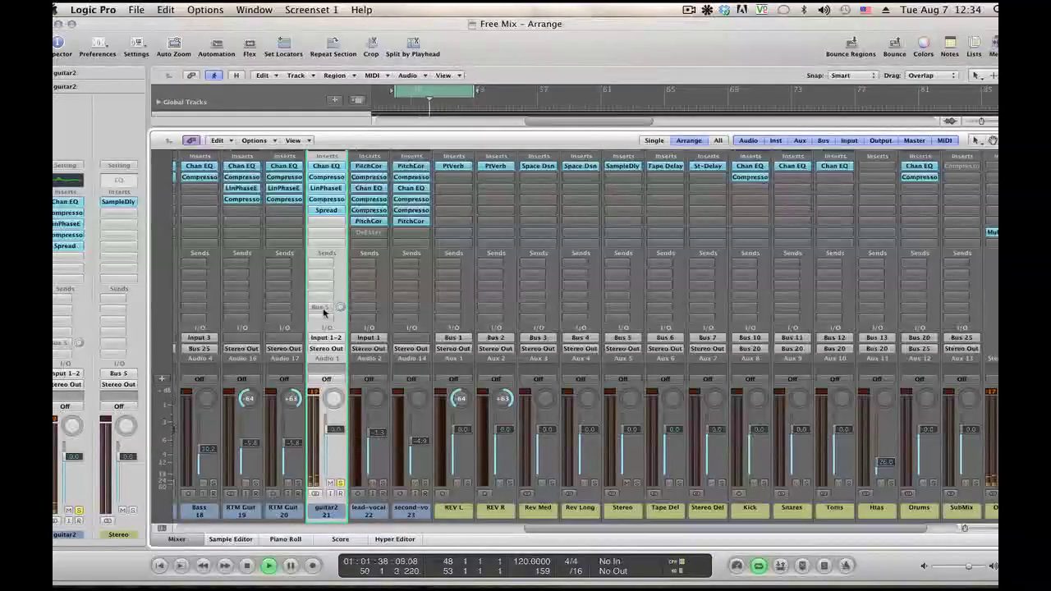
left_click(323, 309, "super")
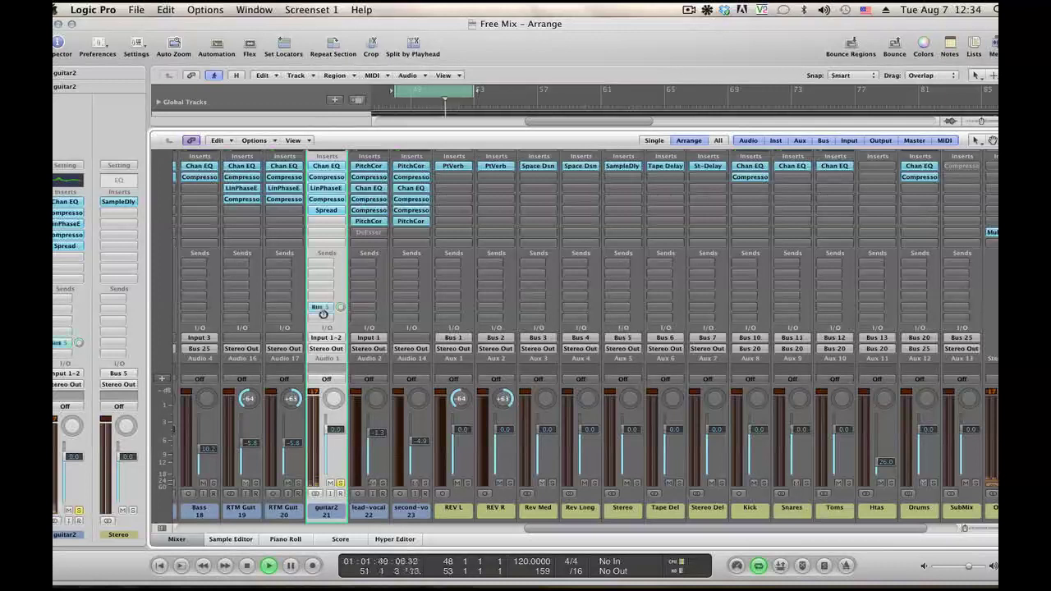
Raise guitar2's Bus 5 send to about -3.5 dB during playback and fine-tune its level
left_click_drag(340, 307, 340, 259)
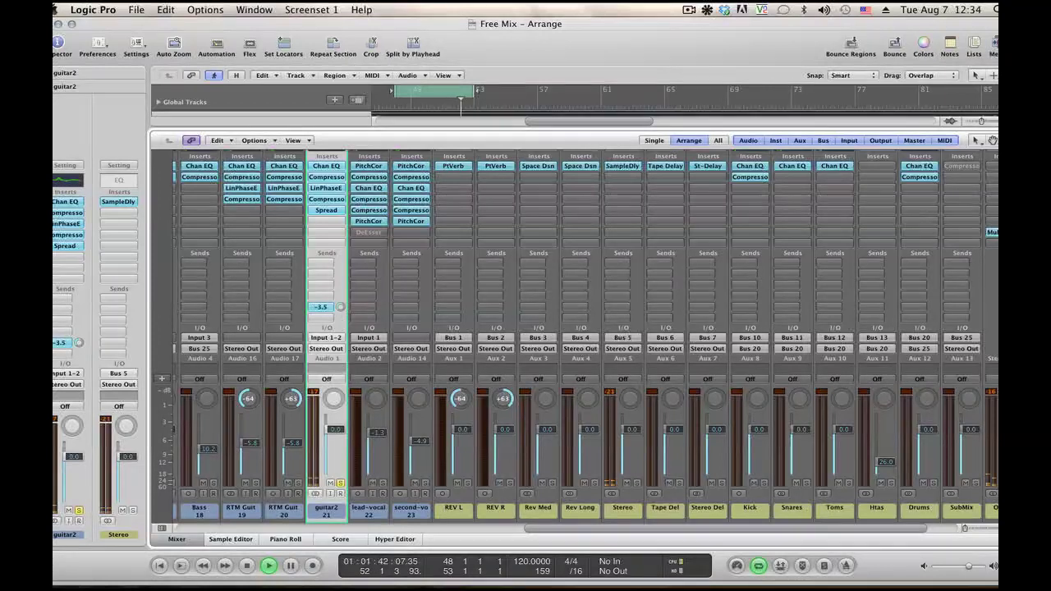
left_click_drag(340, 307, 340, 319)
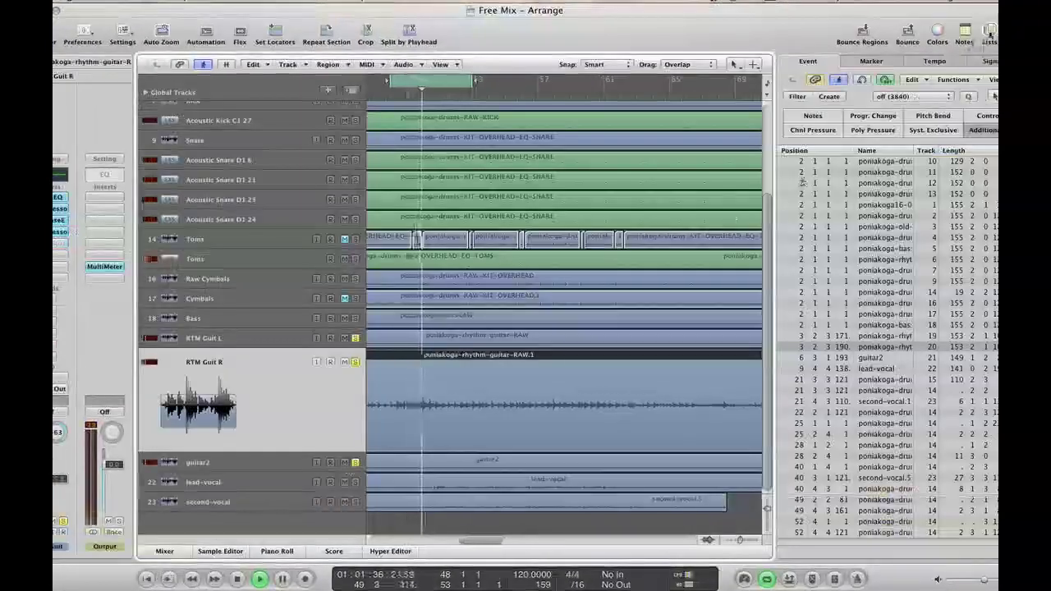
Hide the event list and unsolo the RTM Guit tracks, leaving only guitar2 soloed
left_click(989, 34)
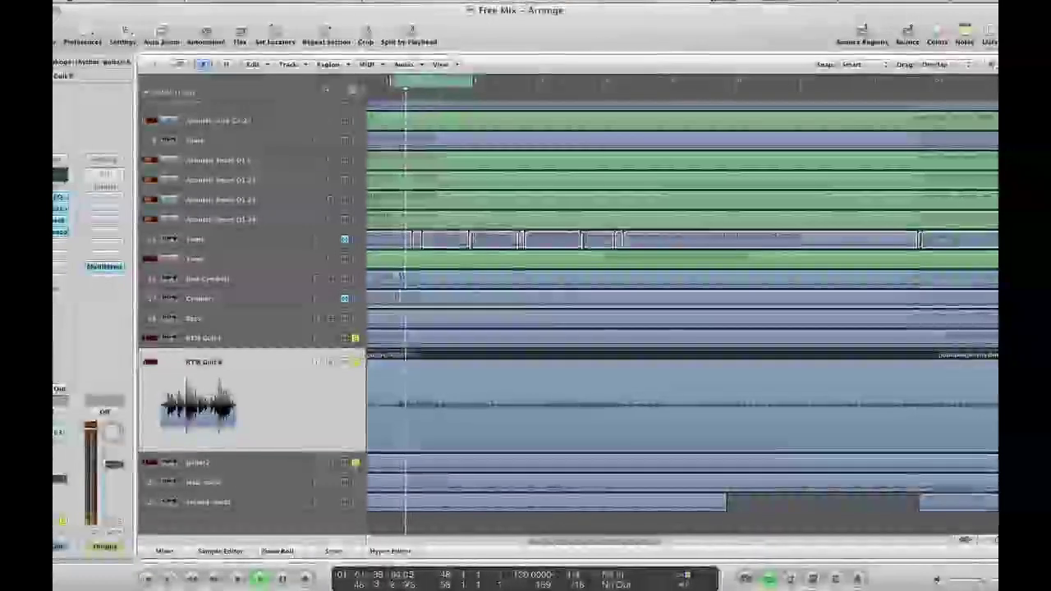
left_click(356, 362)
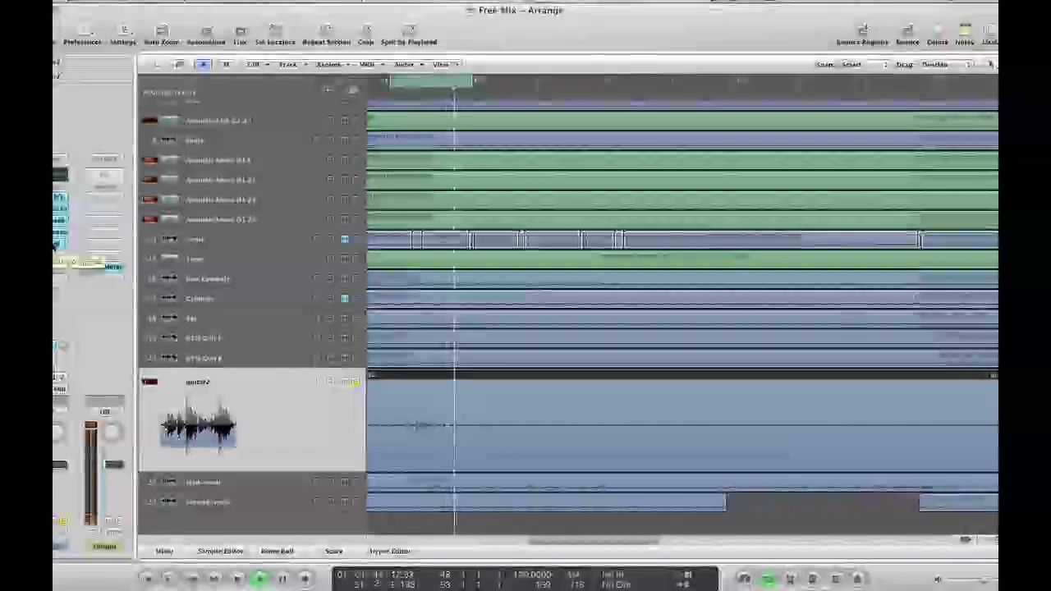
Slightly reduce the lower intensity of guitar2's Stereo Spread during playback and close the plug-in window
left_click(55, 245)
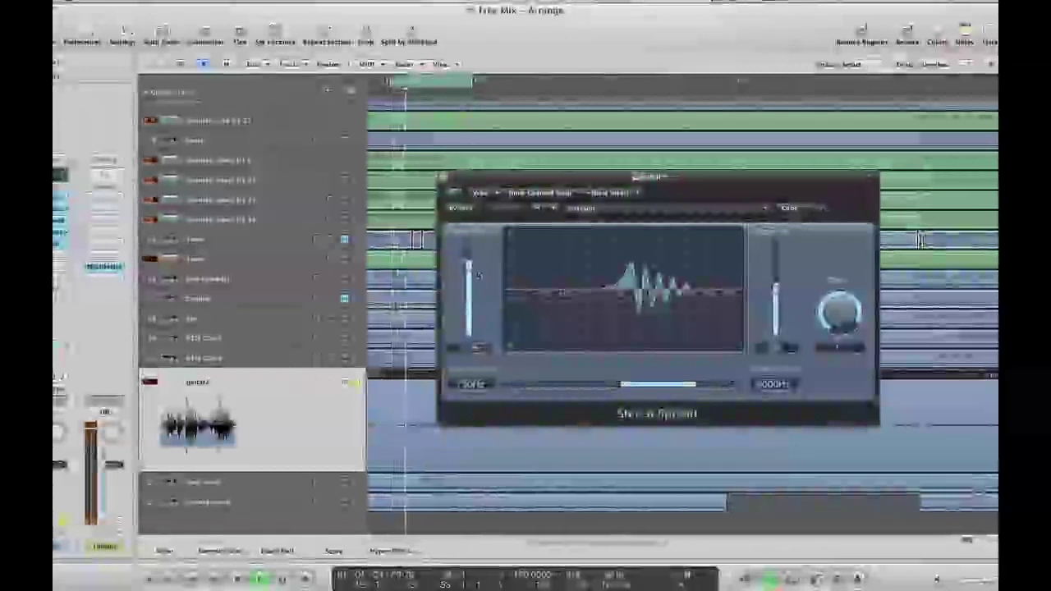
left_click_drag(470, 265, 471, 274)
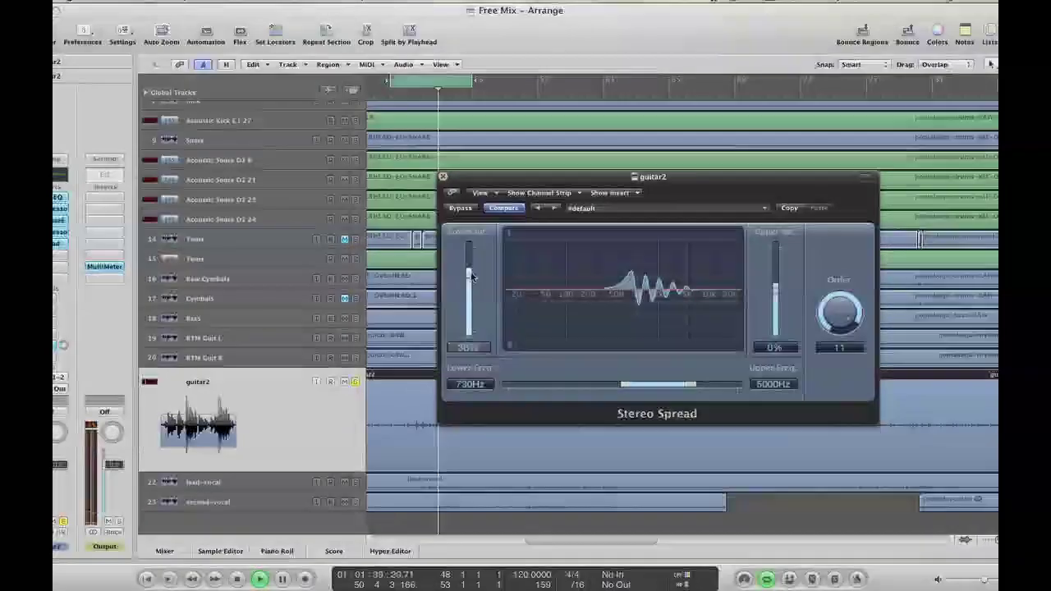
left_click_drag(471, 277, 470, 271)
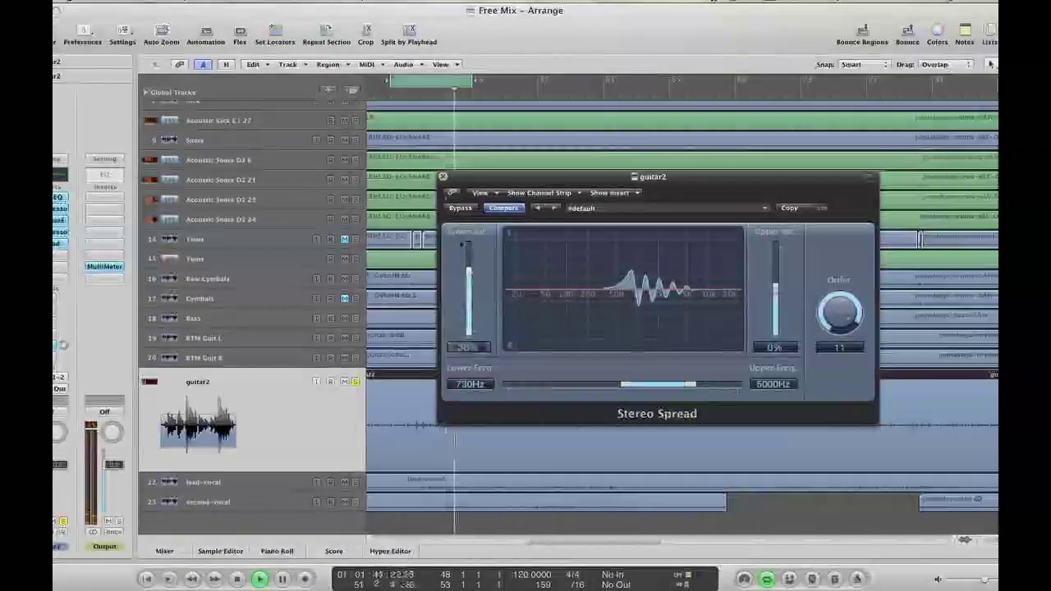
left_click(443, 177)
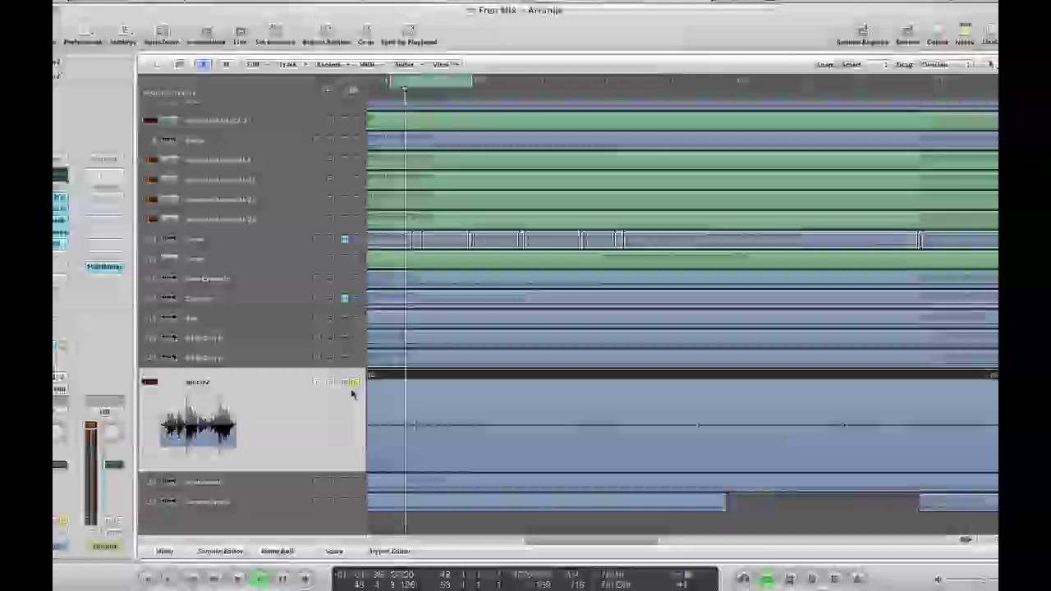
Turn off cycle mode and play the full mix from the song start, skipping ahead to about bar 5
key("space")
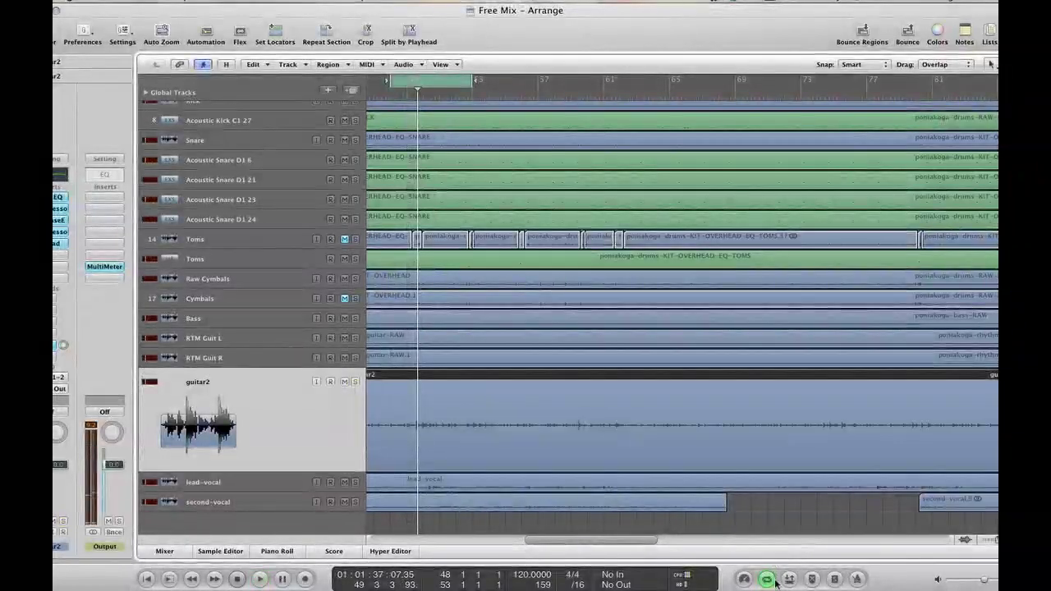
left_click(768, 581)
key("Return")
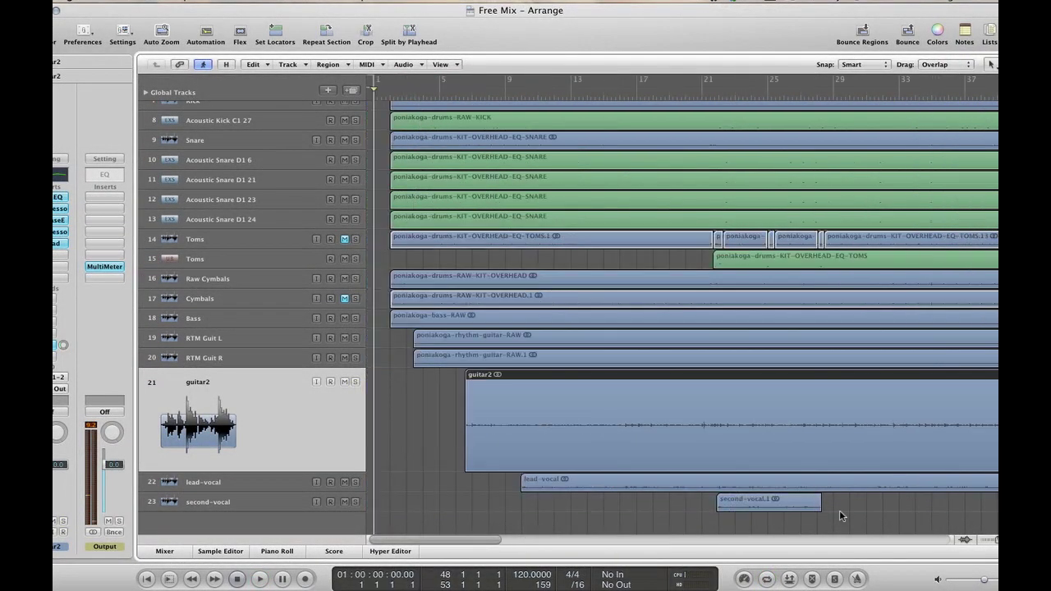
key("space")
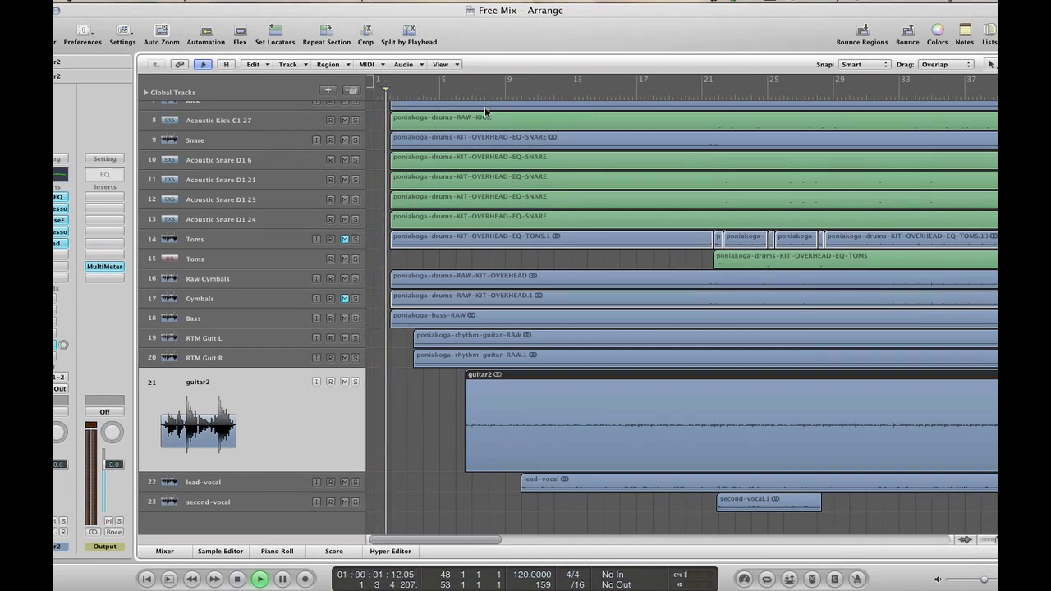
left_click(448, 97)
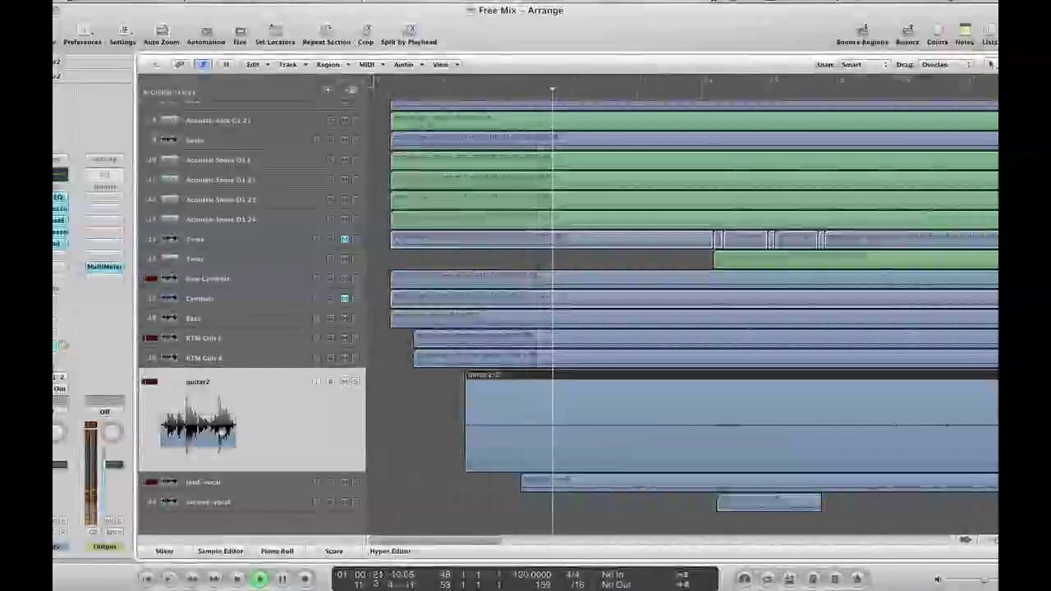
Stop playback and route the outputs of both RTM Guit channels and guitar2 to Bus 14 in the mixer
left_click(164, 551)
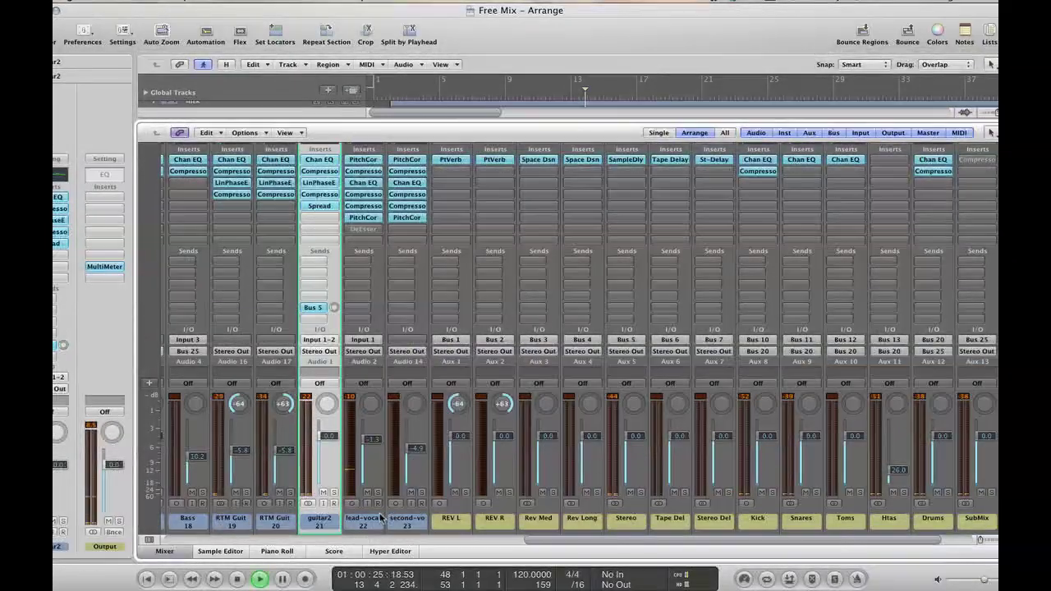
key("space")
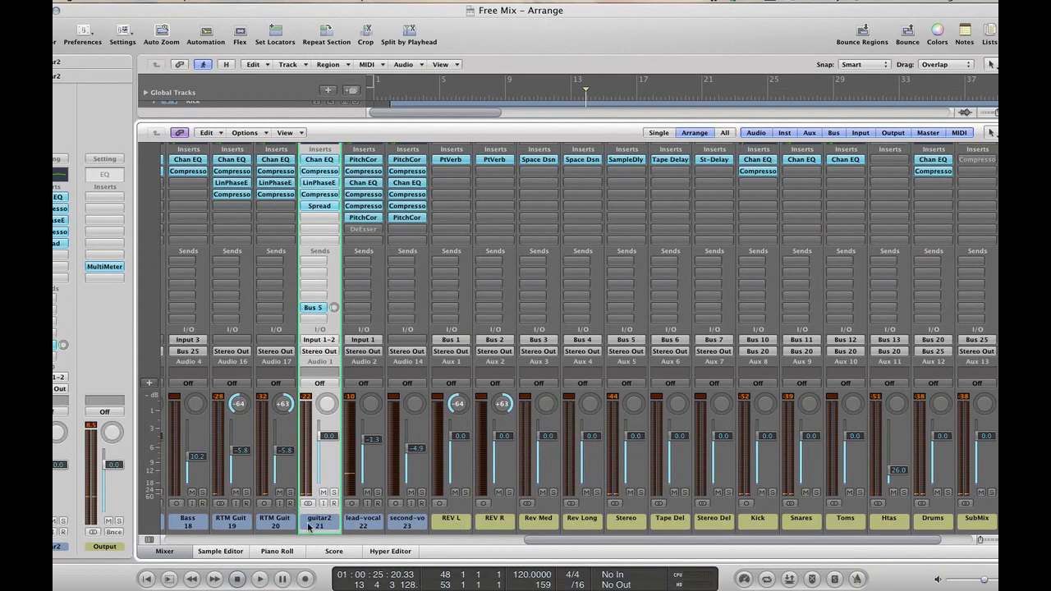
left_click(229, 524)
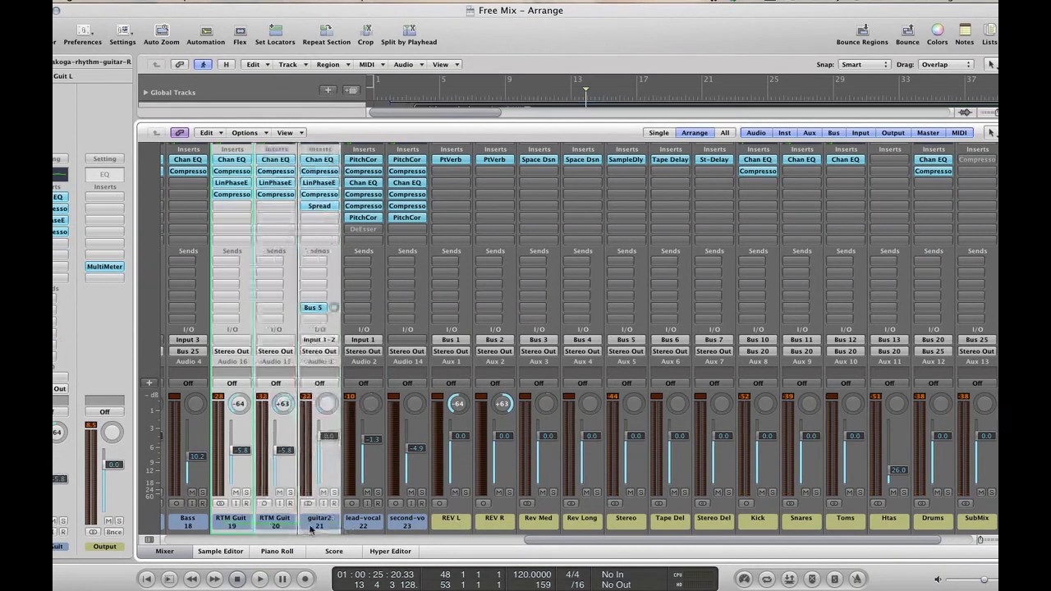
left_click(317, 352)
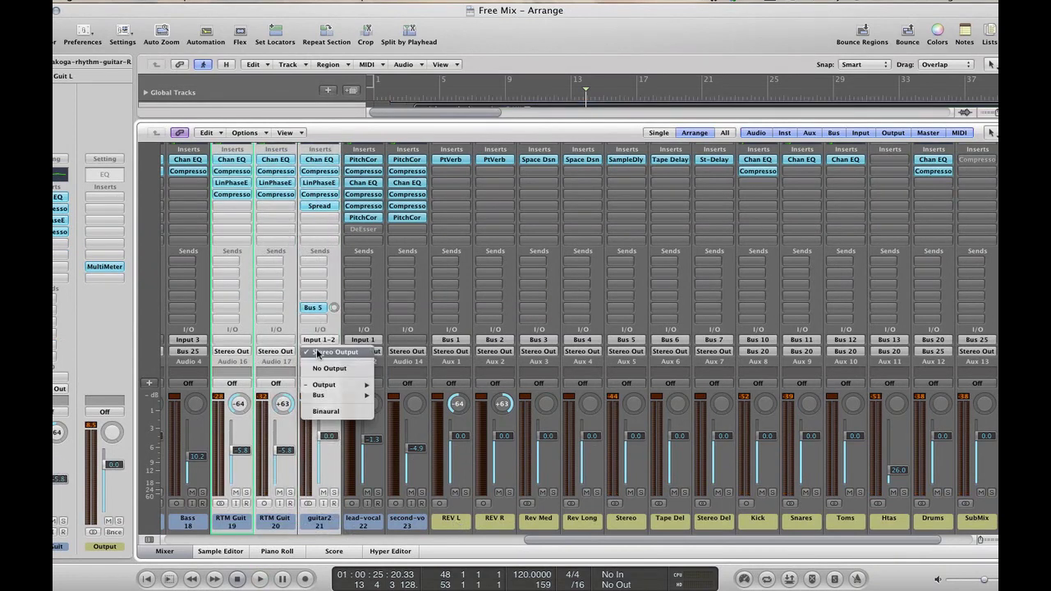
mouse_move(328, 395)
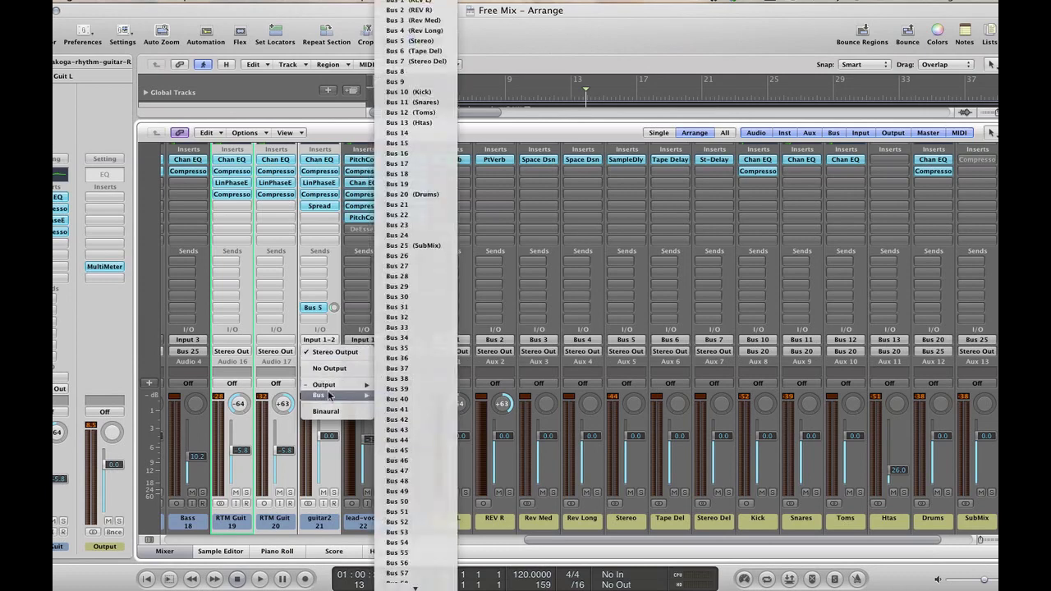
left_click(413, 133)
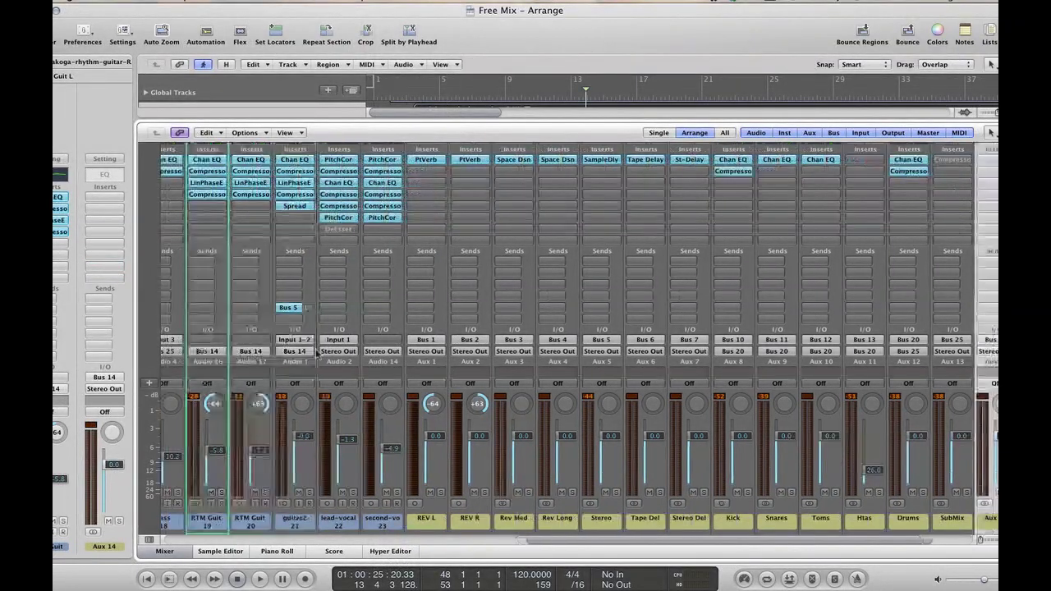
Name the new Bus 14 aux channel Guitars and route its output to Bus 25 (SubMix)
double_click(990, 518)
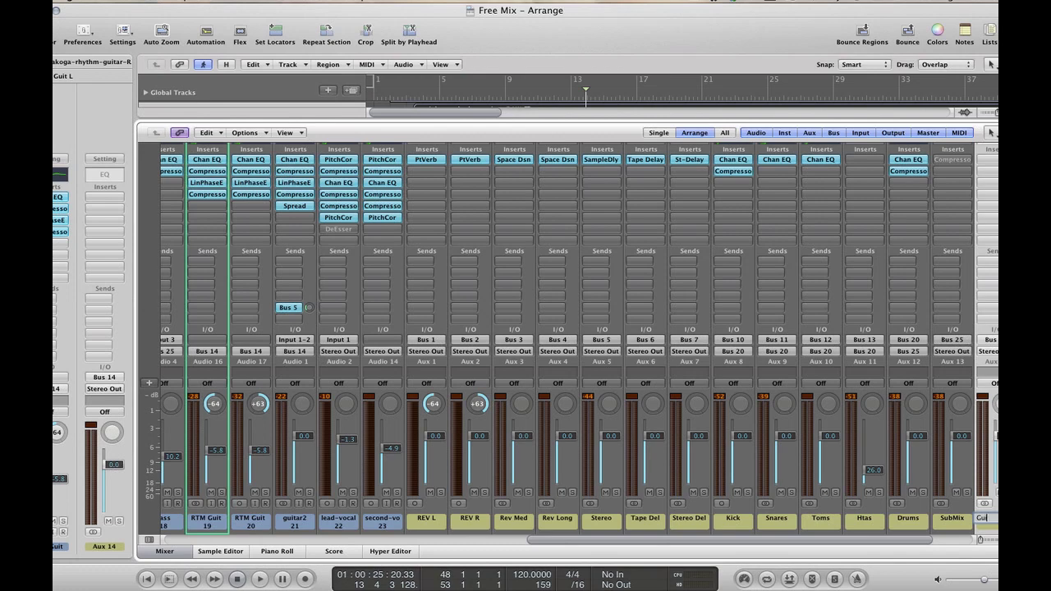
key("Return")
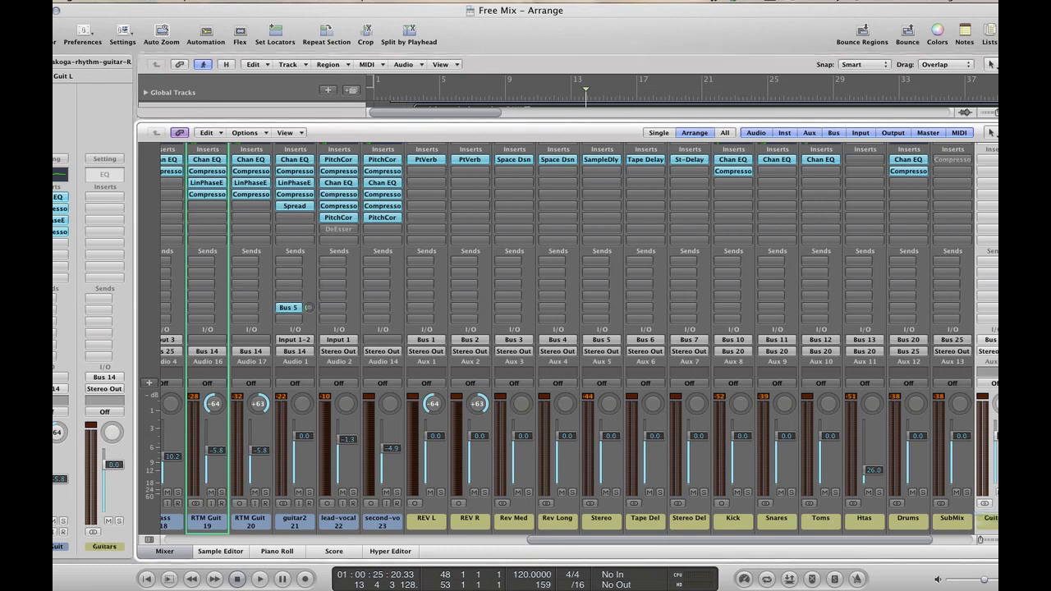
left_click(951, 350)
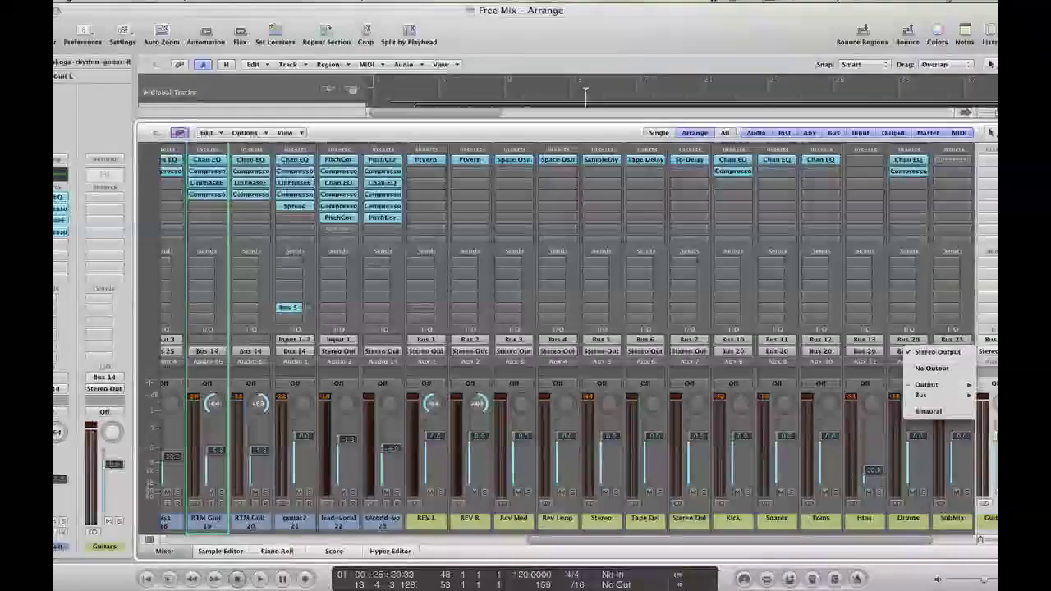
mouse_move(949, 398)
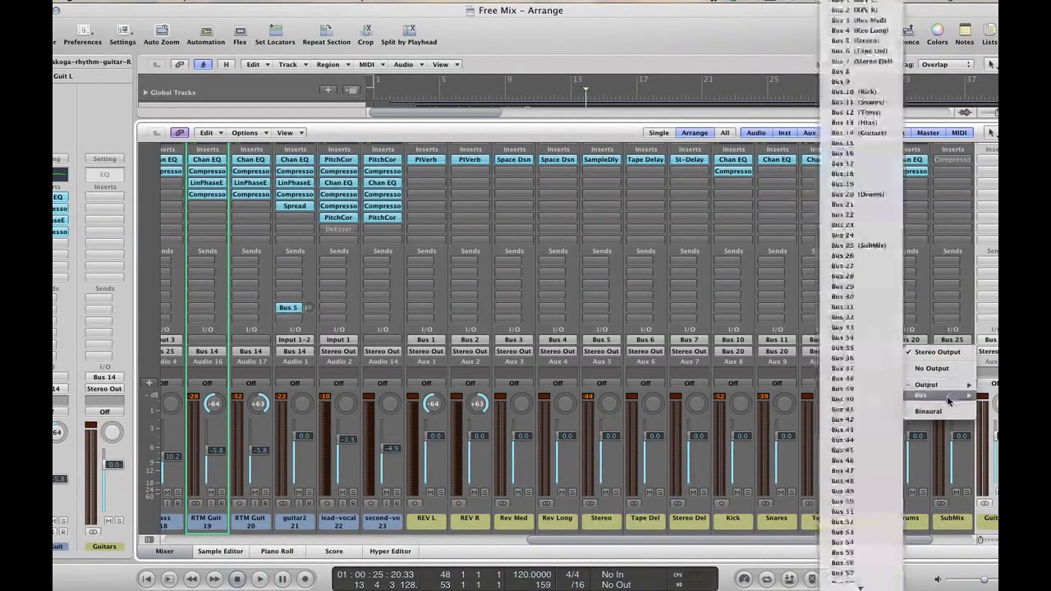
left_click(870, 244)
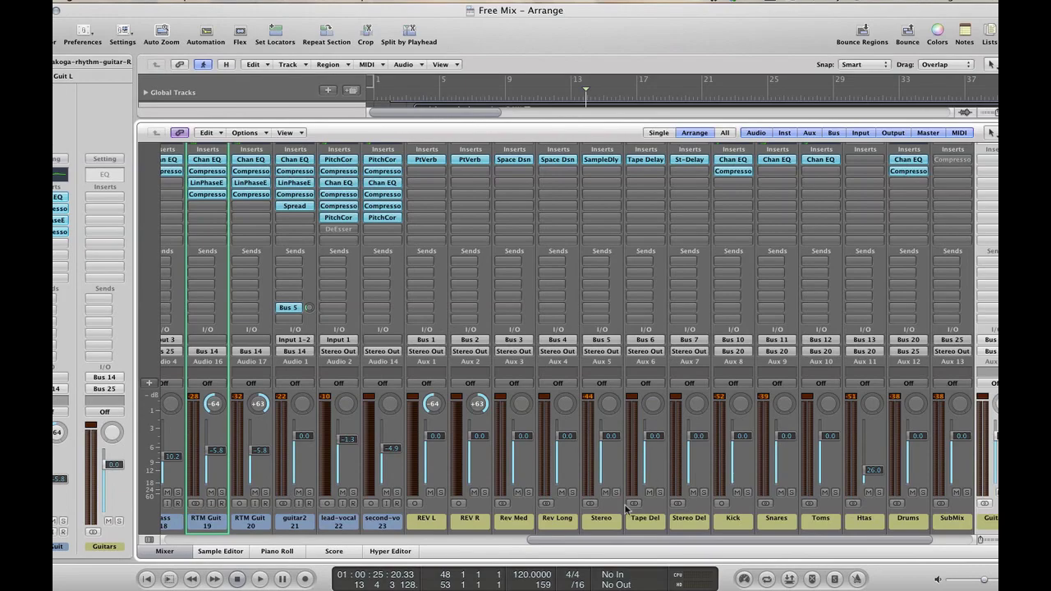
Select the lead-vocal and second-vocal channels together in the mixer and route their outputs to Bus 15
left_click_drag(620, 543, 259, 548)
left_click(165, 552)
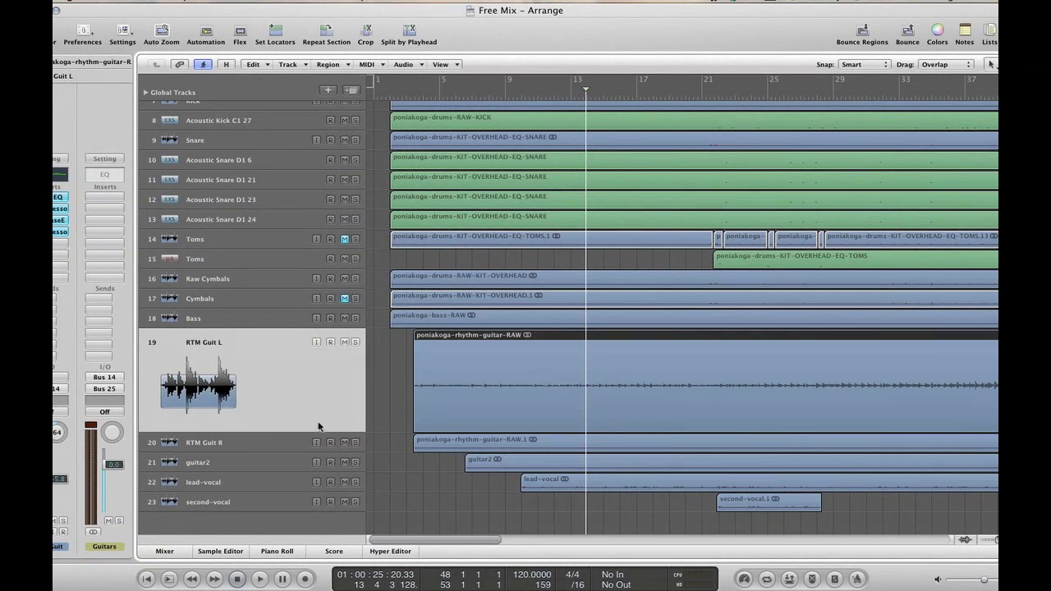
left_click(232, 484)
left_click(165, 551)
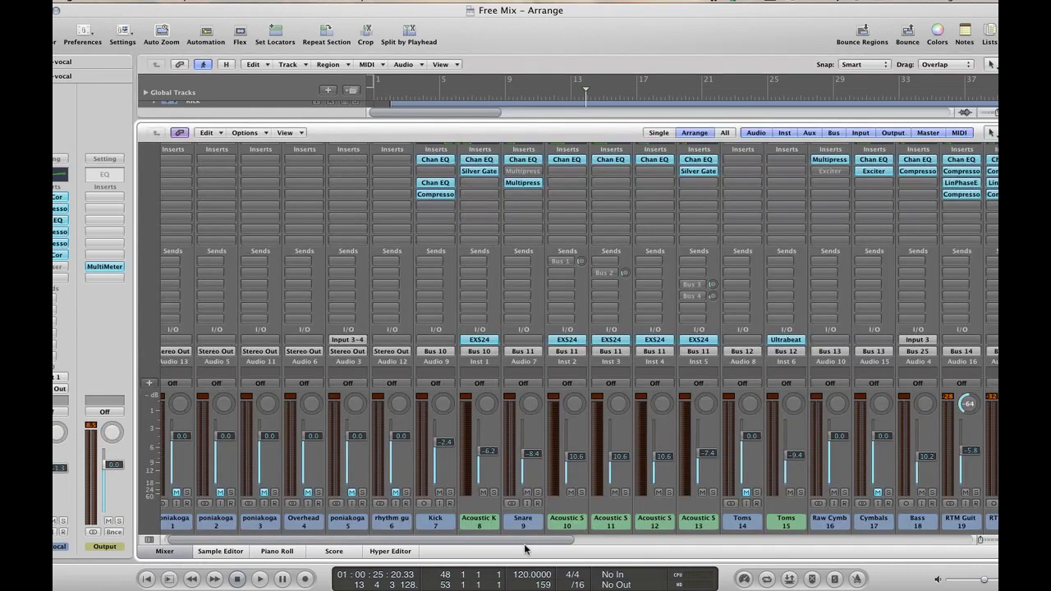
scroll(522, 543, "right", 10)
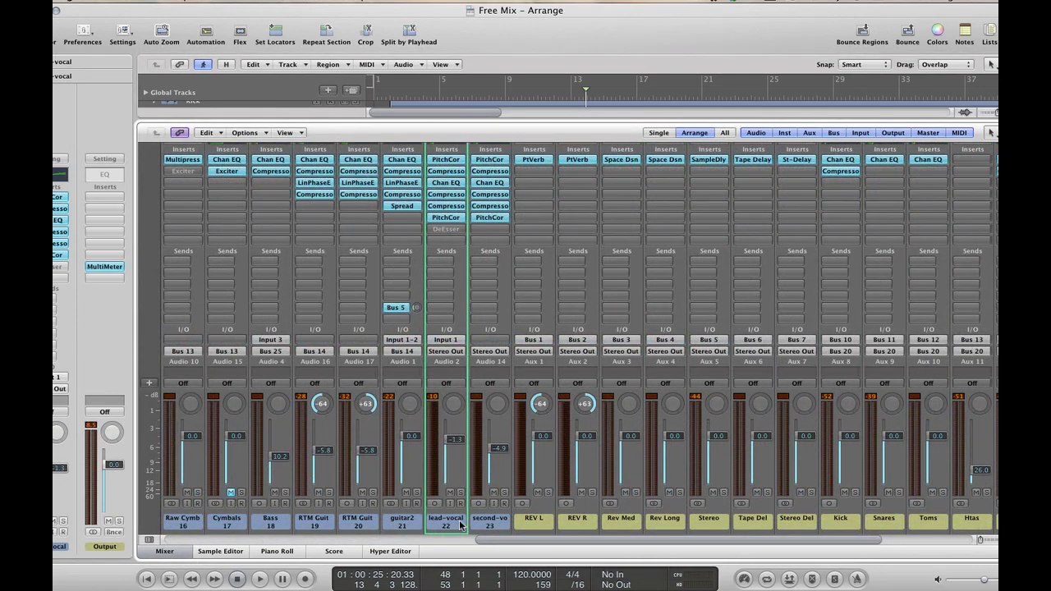
left_click(488, 525, "shift")
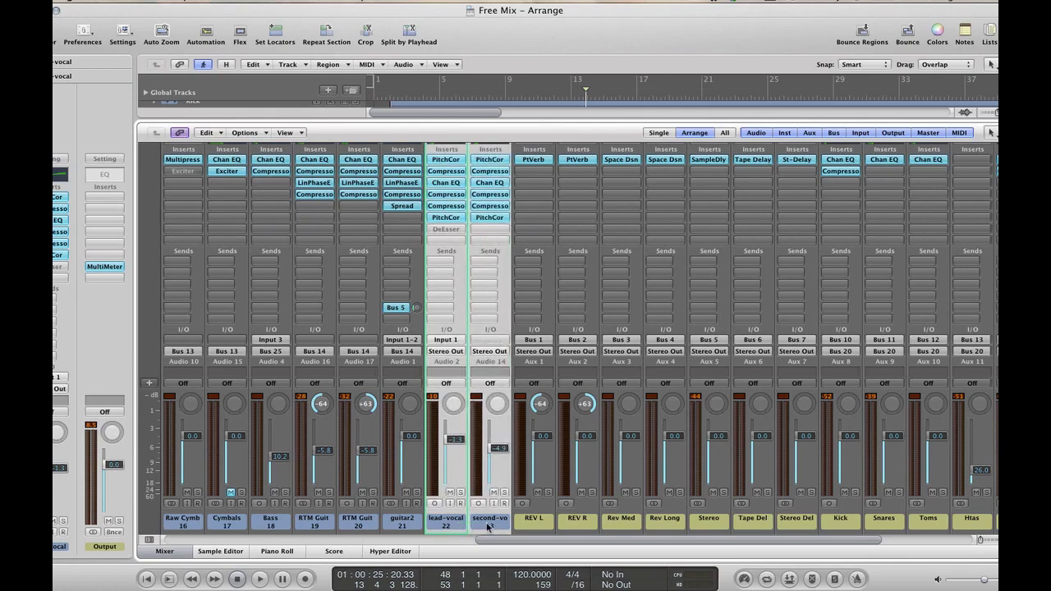
left_click(484, 355)
mouse_move(503, 398)
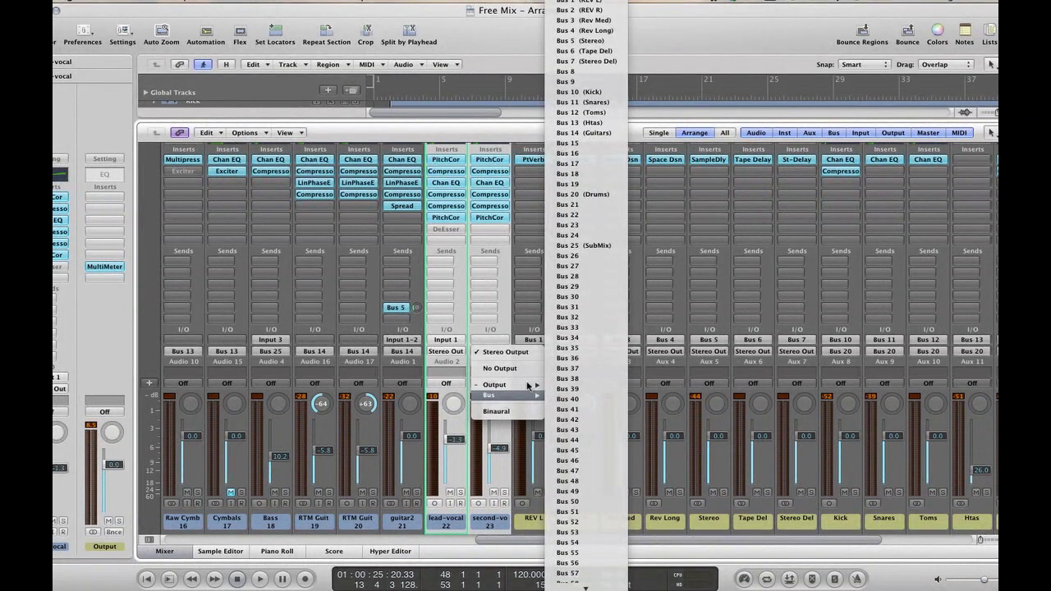
left_click(610, 146)
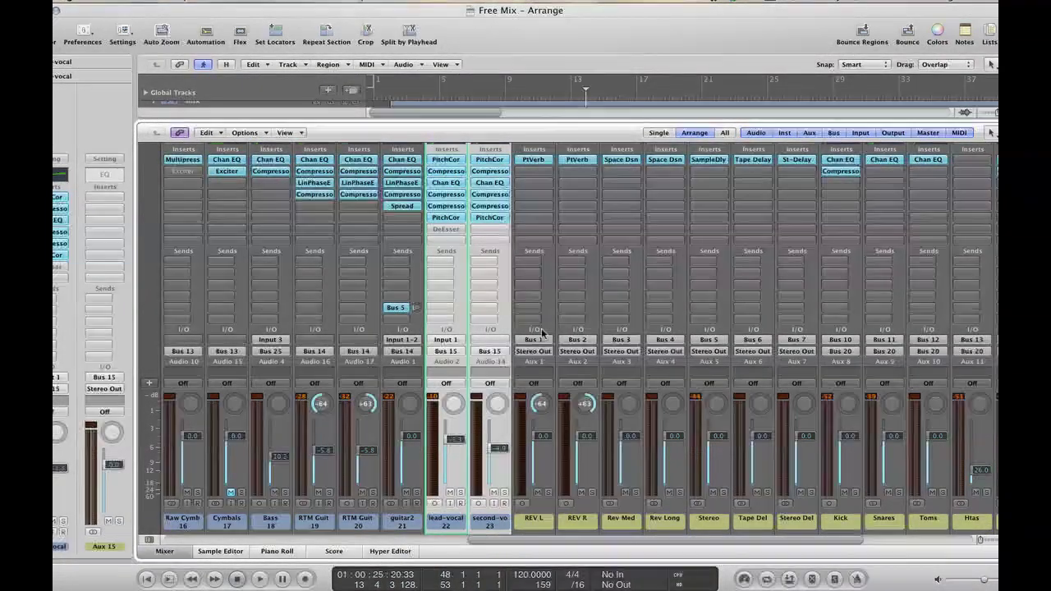
Name the new Bus 15 aux channel Vox and route its output to Bus 25 (SubMix)
scroll(485, 351, "right", 4)
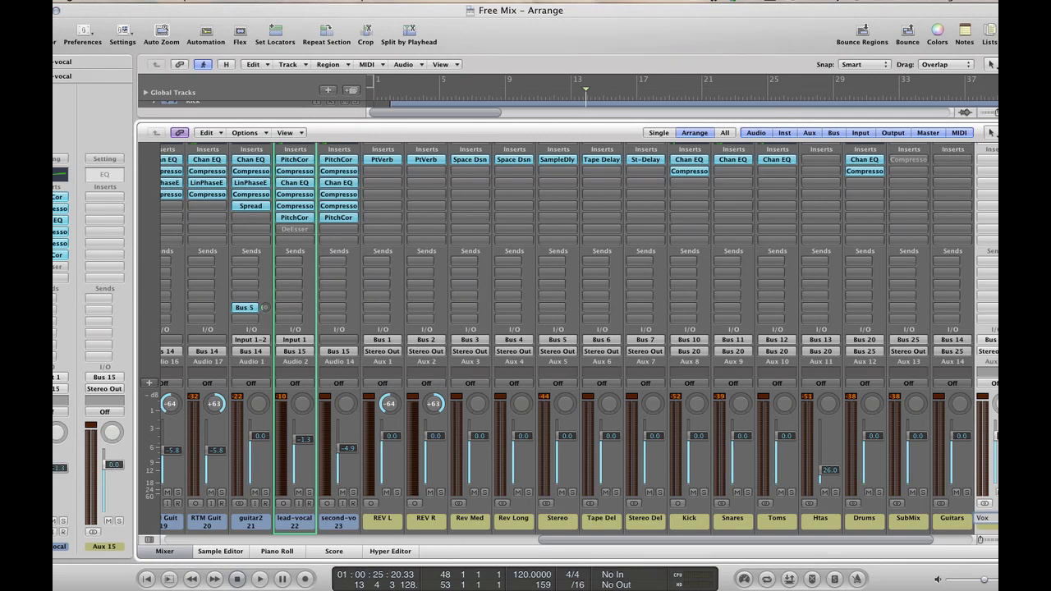
key("Return")
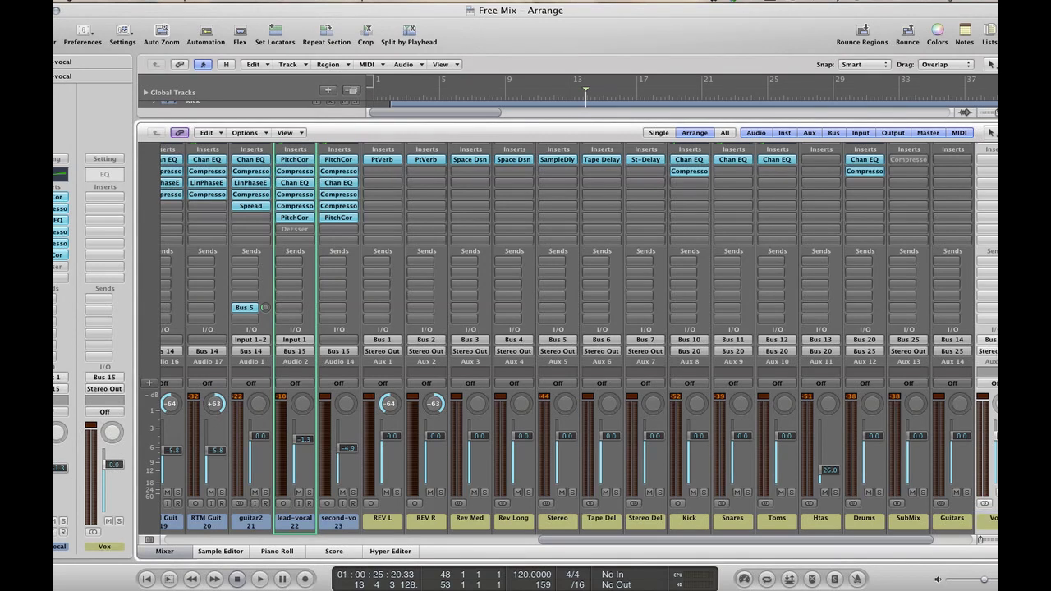
left_click(987, 351)
mouse_move(948, 401)
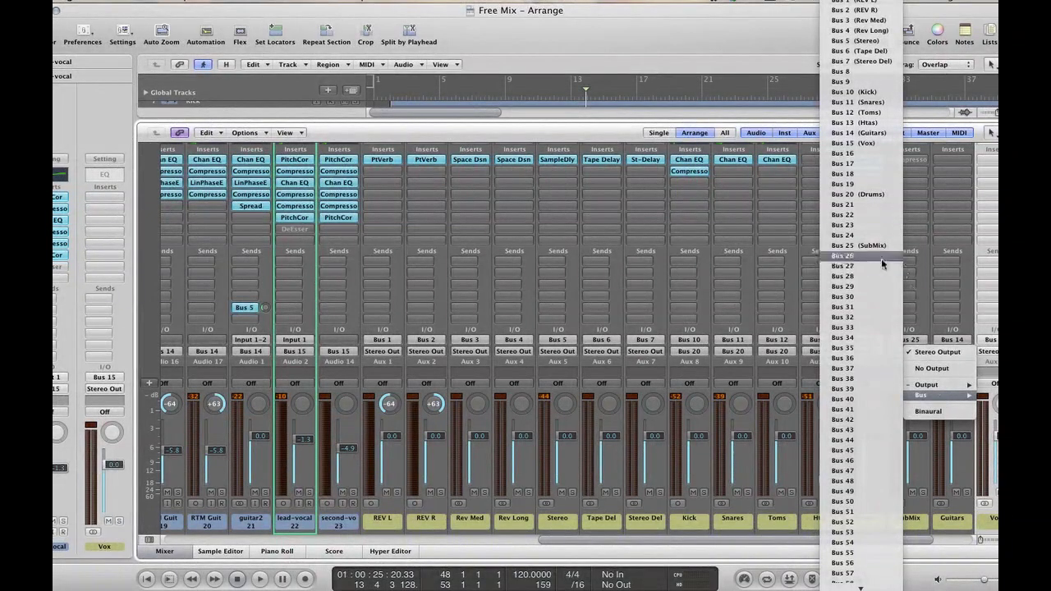
left_click(879, 245)
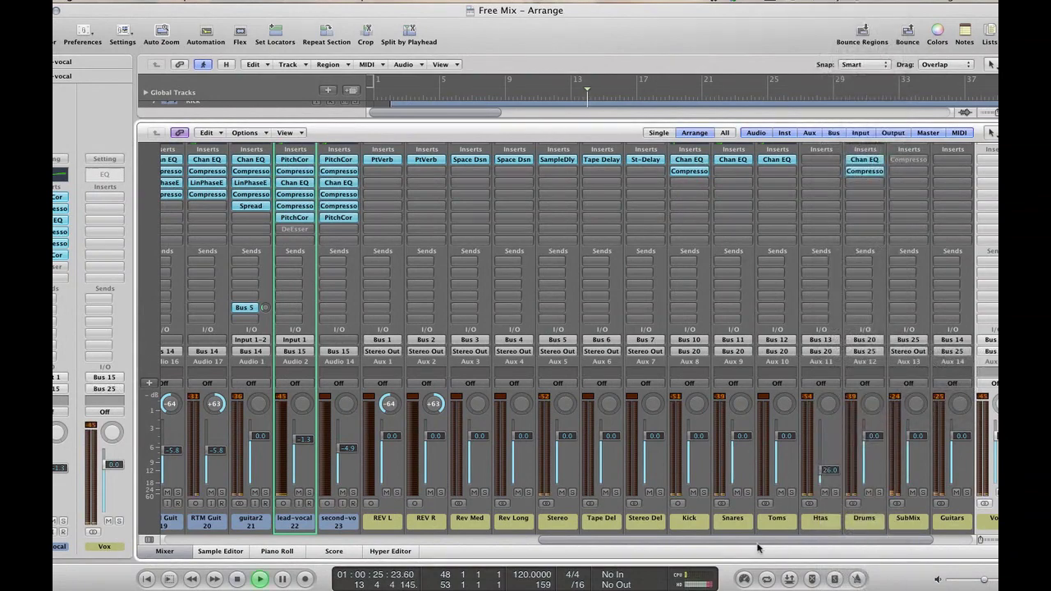
Slightly lower the faders of the Guitars and Vox aux channels while the mix plays
left_click_drag(747, 541, 911, 538)
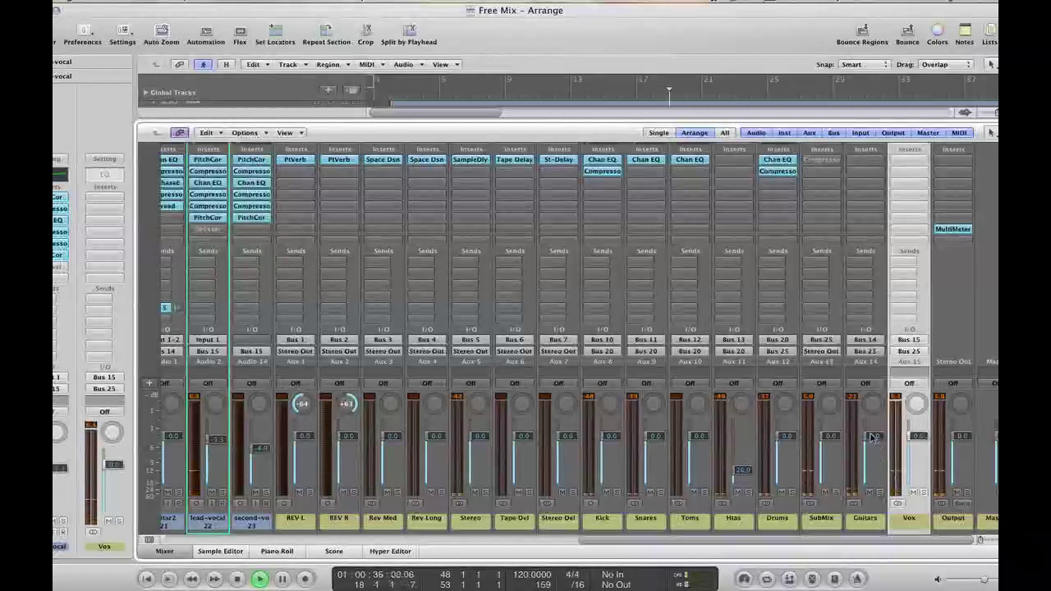
left_click_drag(912, 442, 917, 452)
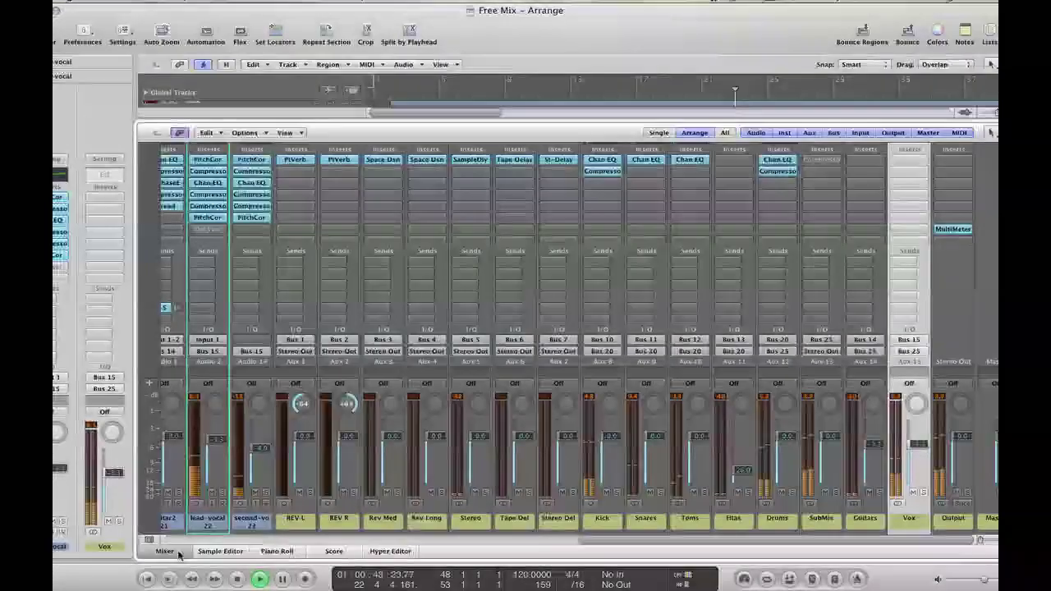
Hide the mixer and play the arrangement from about bar 15 up to the drum entry around bar 22
left_click(174, 551)
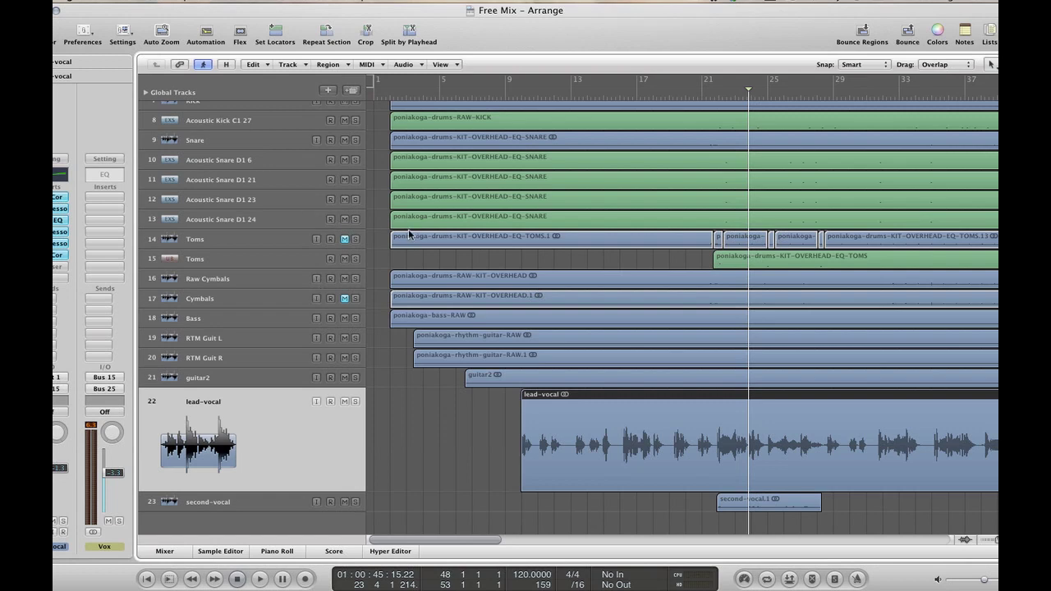
scroll(409, 235, "up", 6)
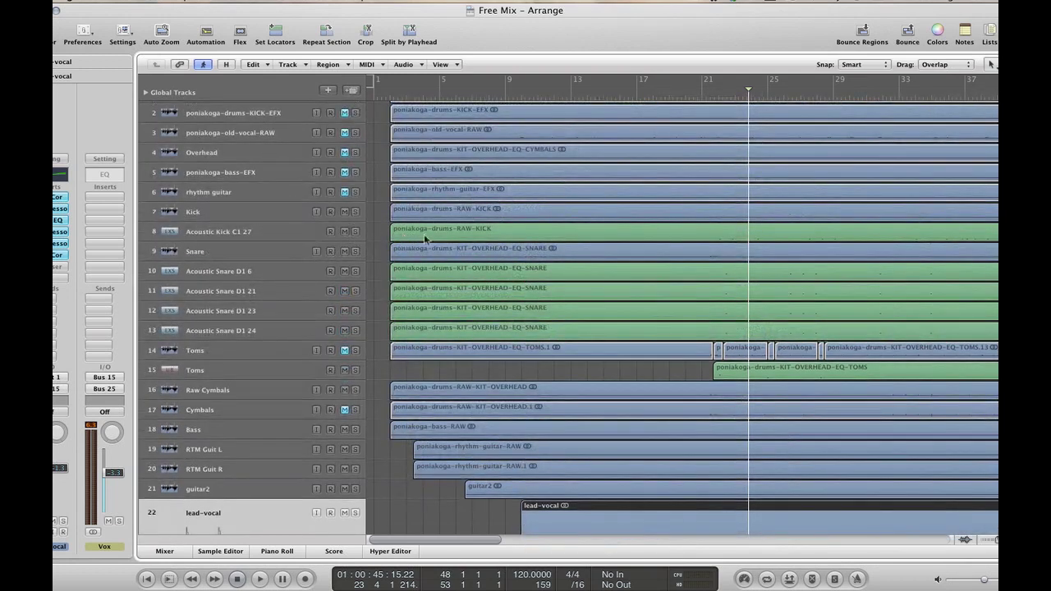
left_click(607, 97)
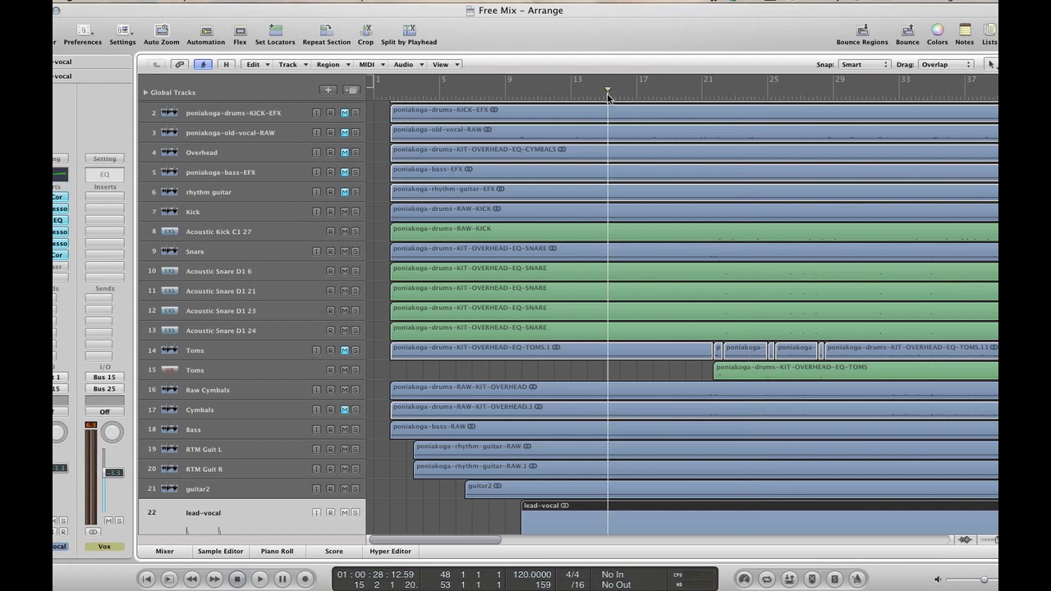
key("space")
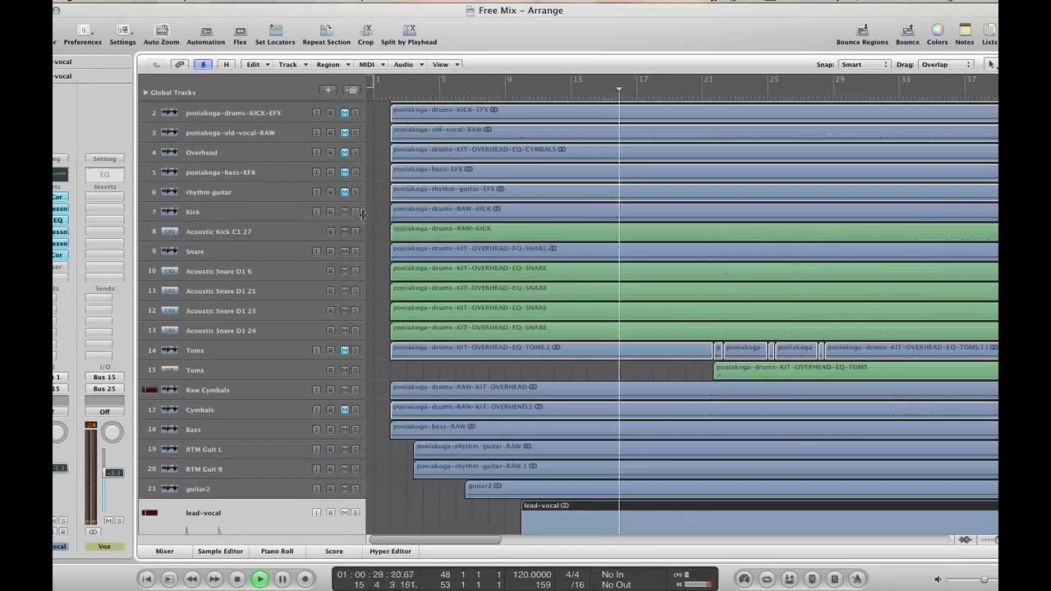
left_click(680, 97)
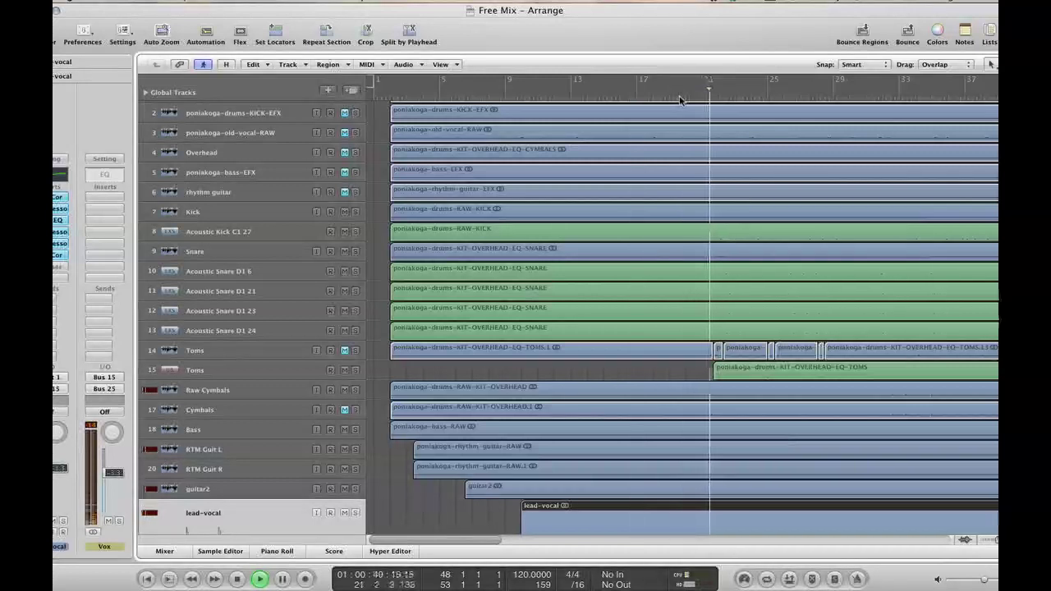
key("space")
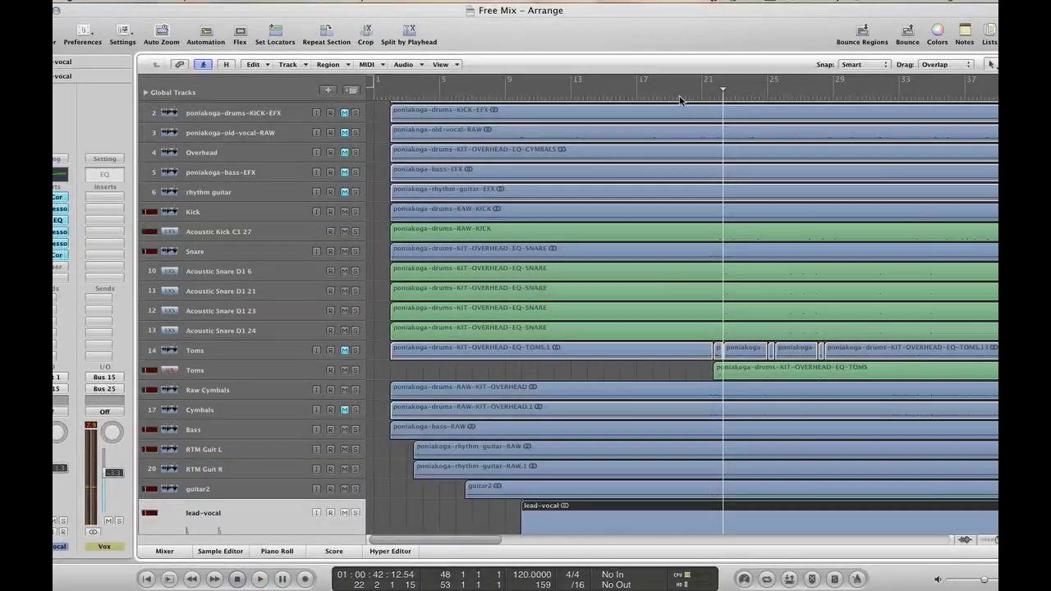
Solo the Kick track and listen to it from about bar 19 to bar 22
left_click(680, 97)
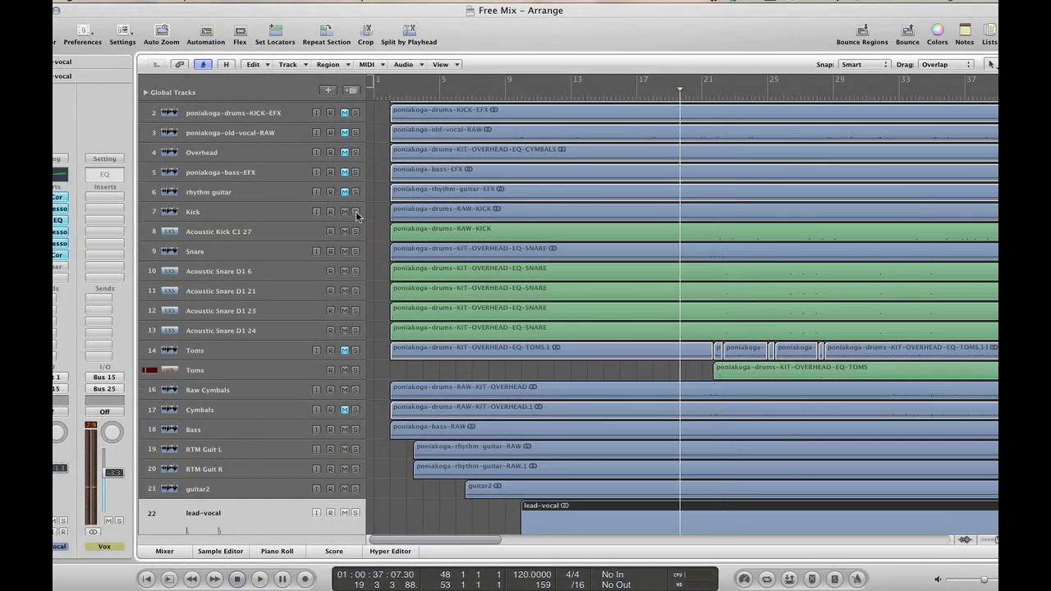
key("space")
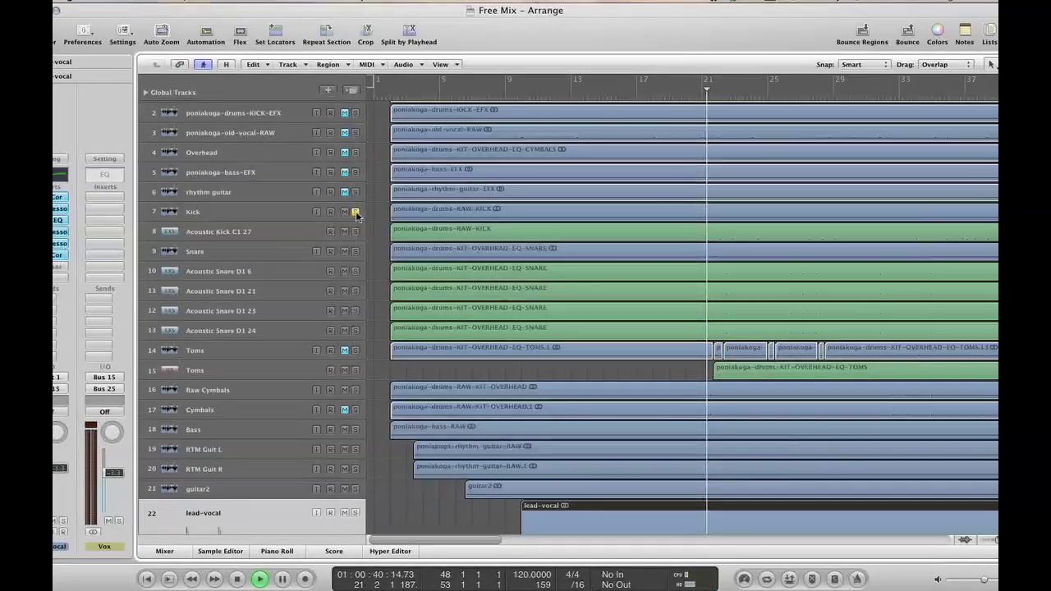
key("space")
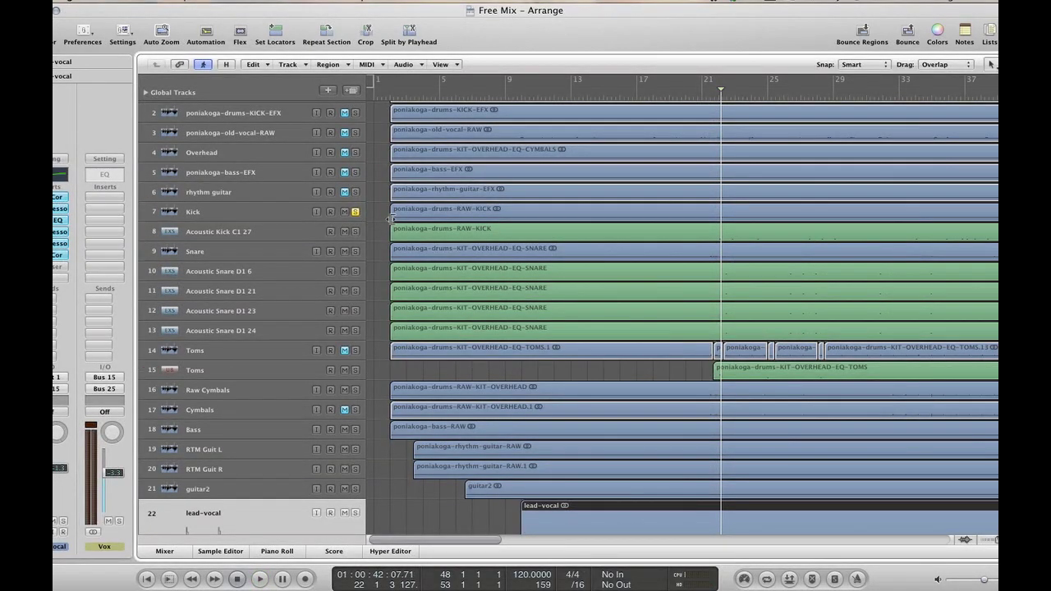
Trim the start of the Kick track's audio region to bar 21, open it in the Sample Editor, and play it
left_click(391, 219)
left_click_drag(391, 219, 700, 206)
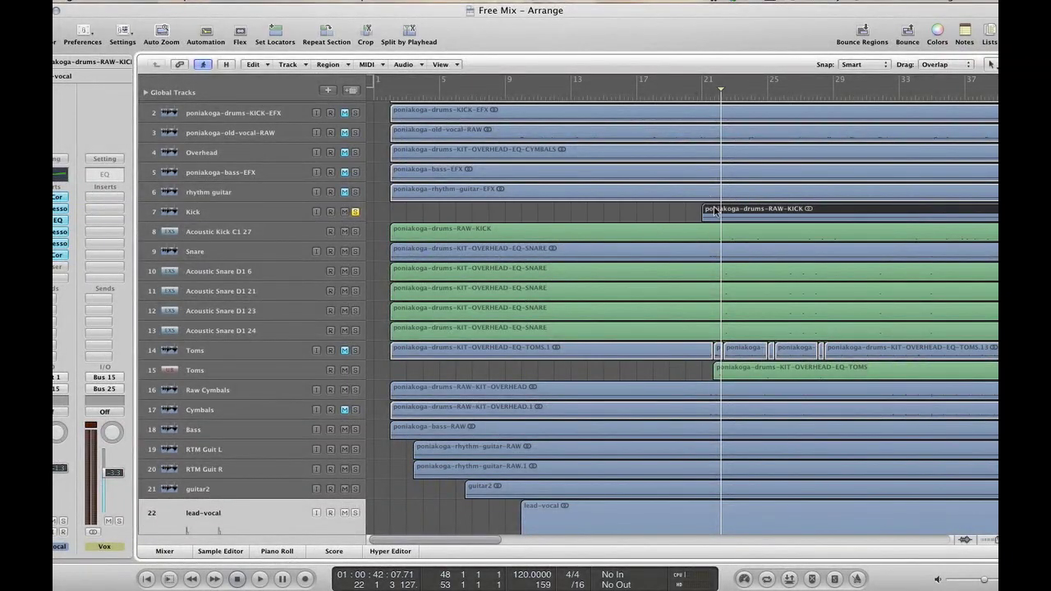
double_click(714, 210)
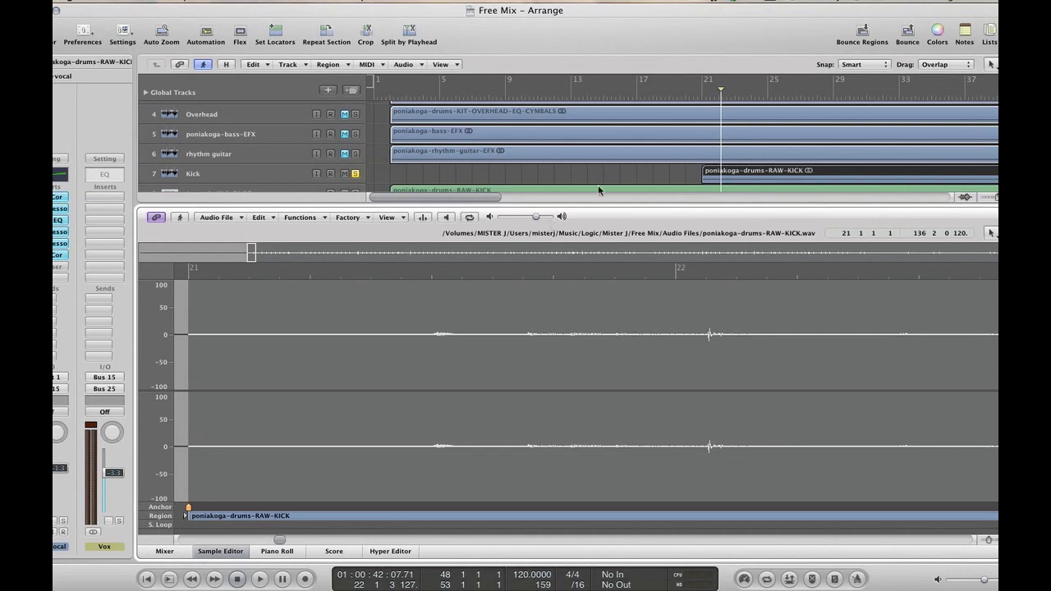
left_click(696, 96)
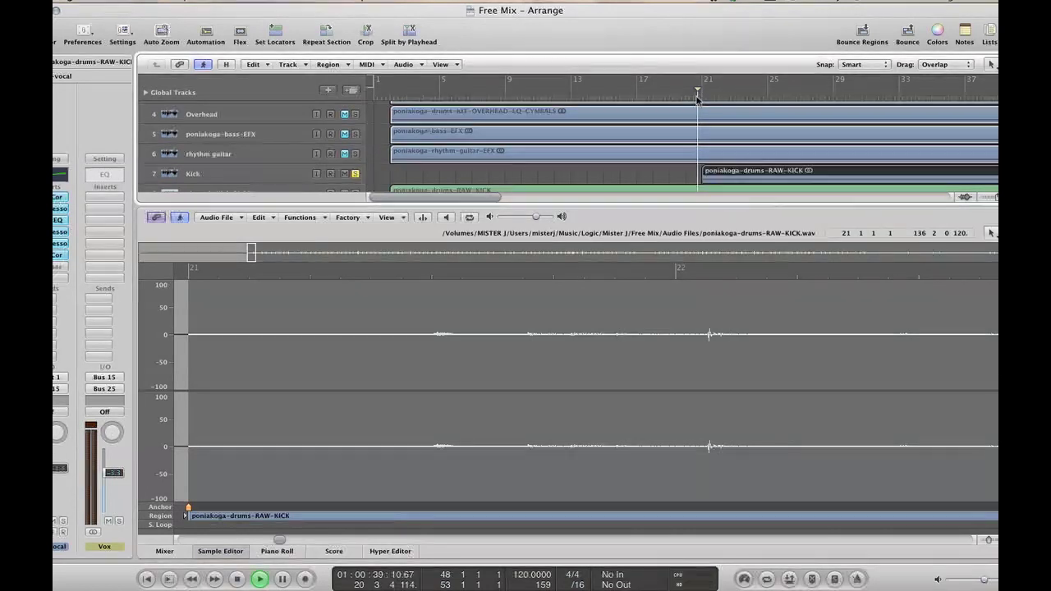
key("space")
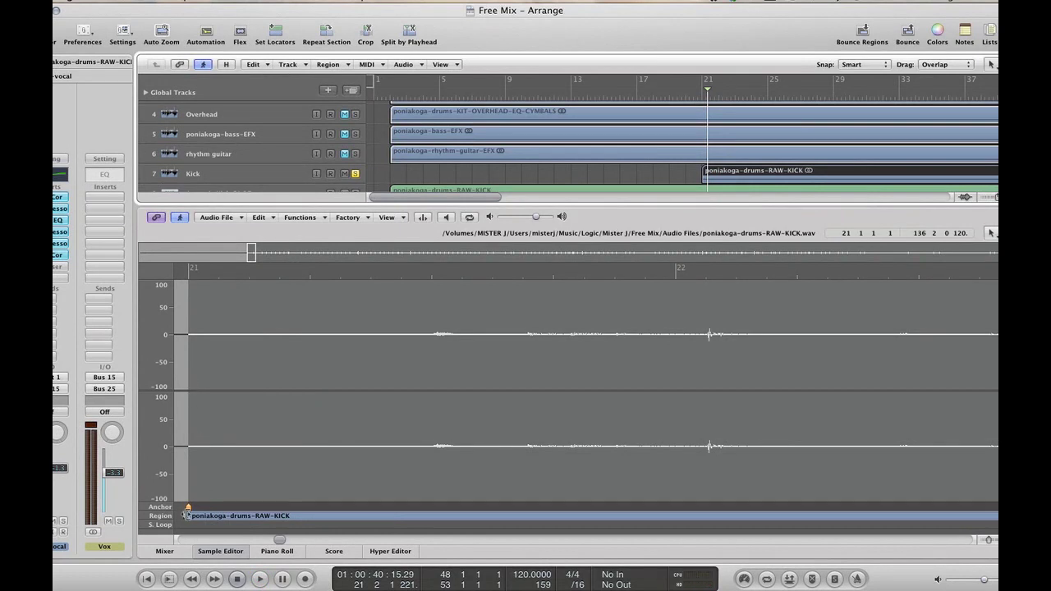
Move the Kick region's start to 22 1 1 190, just before the first strong hit, auditioning it, and close the Sample Editor
left_click_drag(185, 515, 335, 509)
left_click_drag(410, 502, 408, 504)
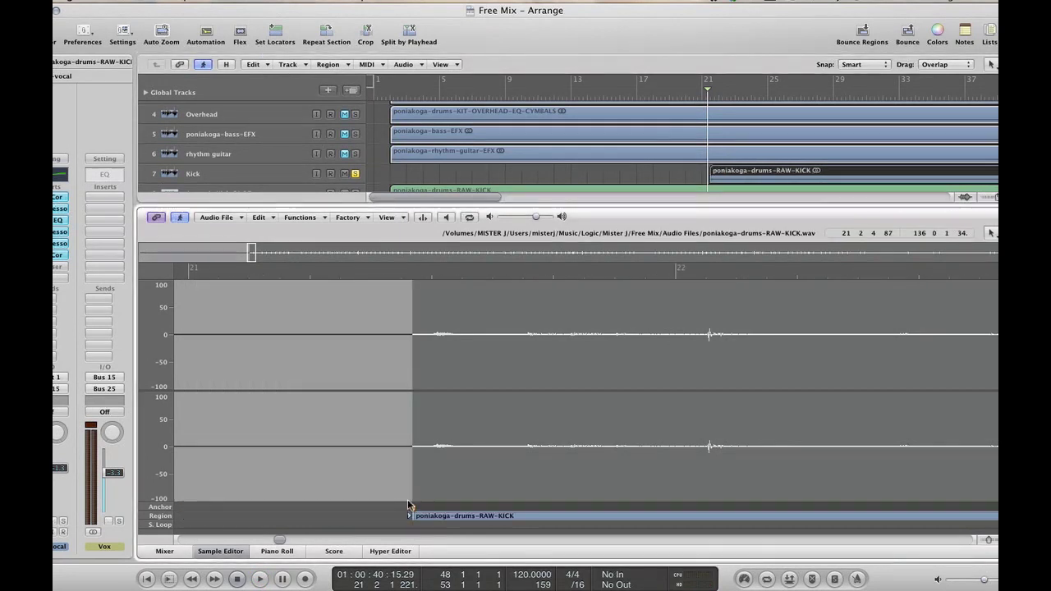
key("alt+space")
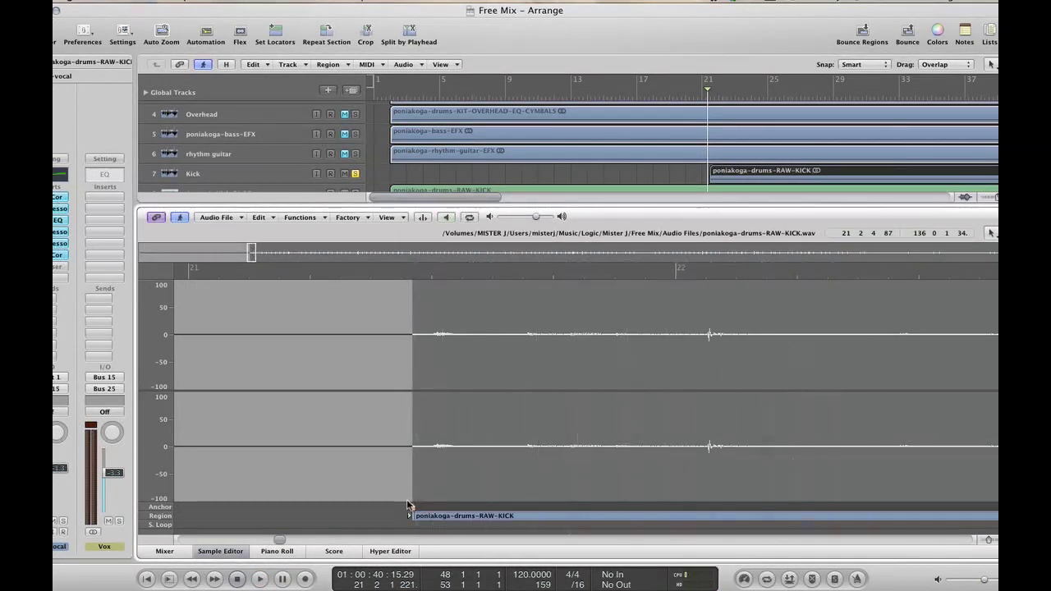
key("alt+space")
left_click_drag(597, 496, 700, 504)
key("alt+space")
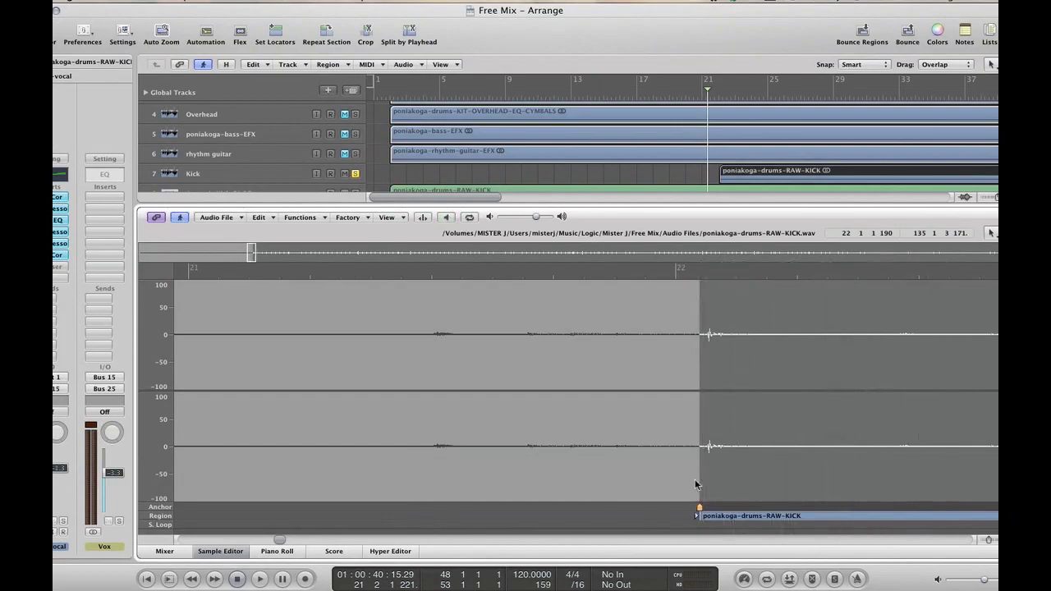
left_click(212, 552)
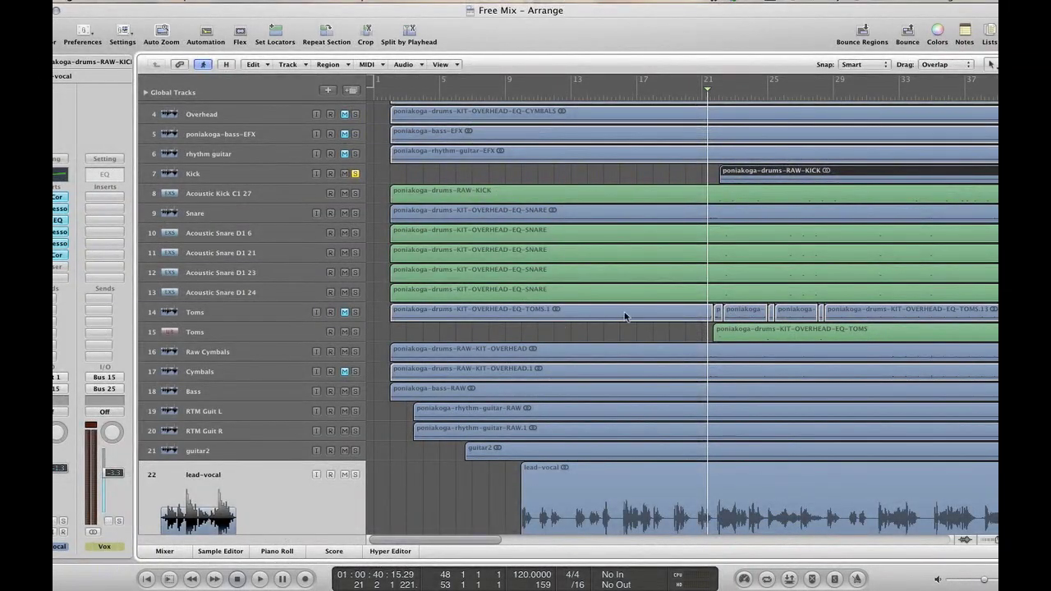
Play from about bar 18, unsolo the Kick track, and solo the Snare audio track to hear its entry
left_click(233, 215)
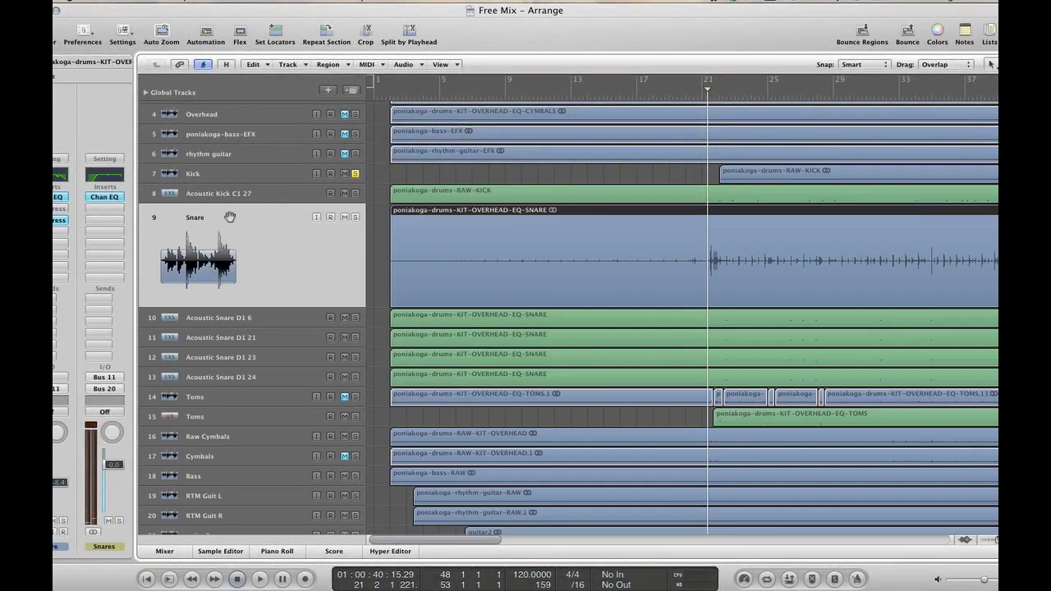
left_click(663, 98)
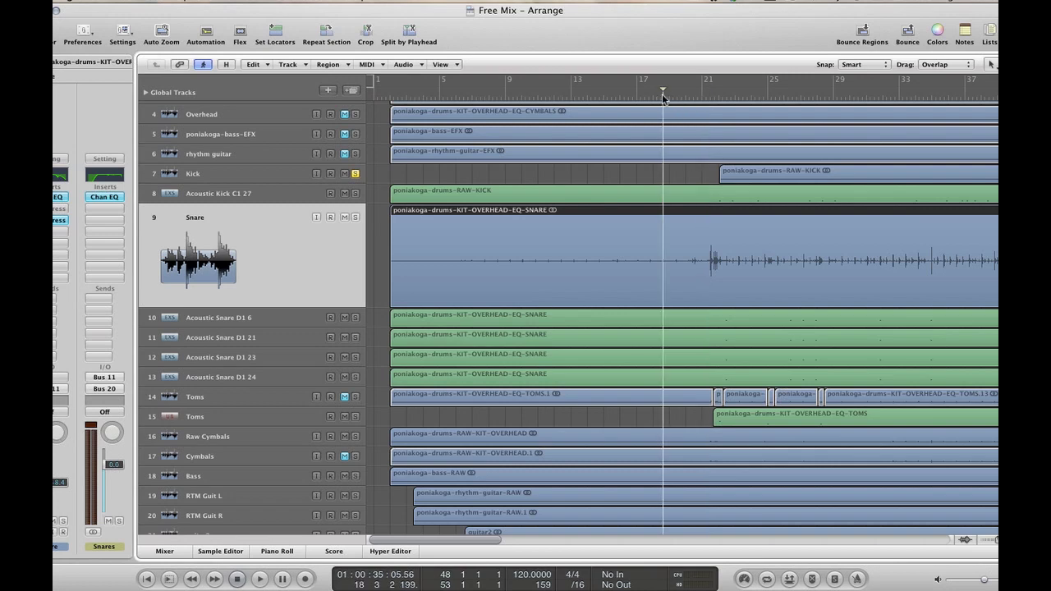
key("space")
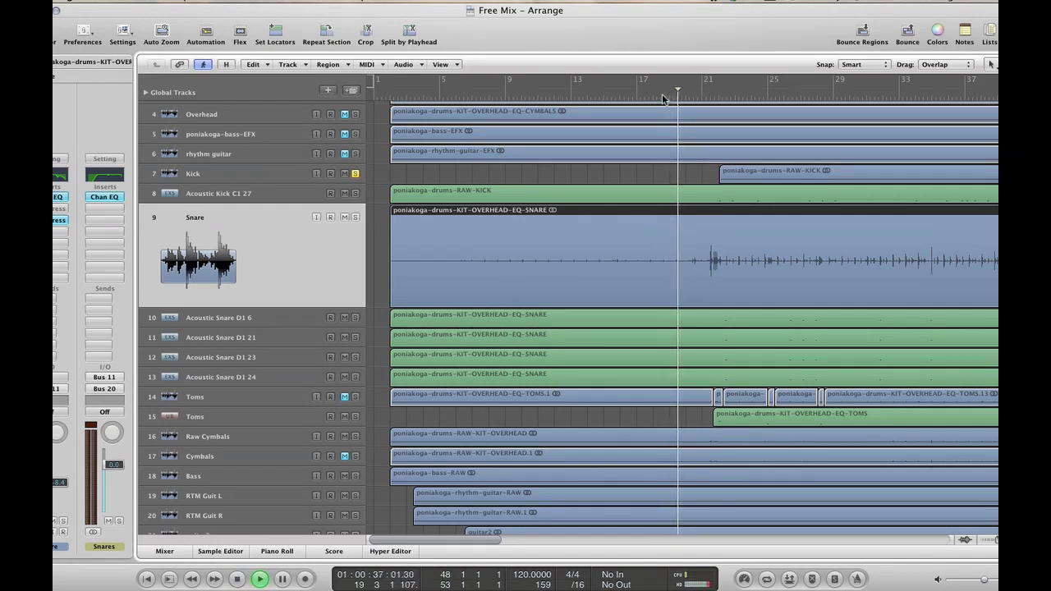
left_click(355, 174)
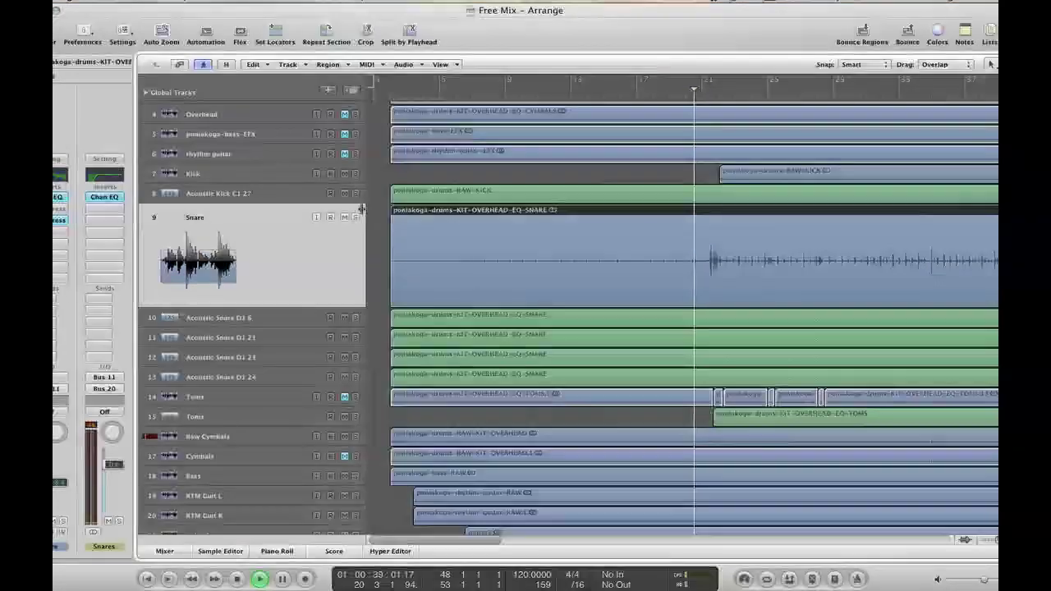
left_click(355, 217)
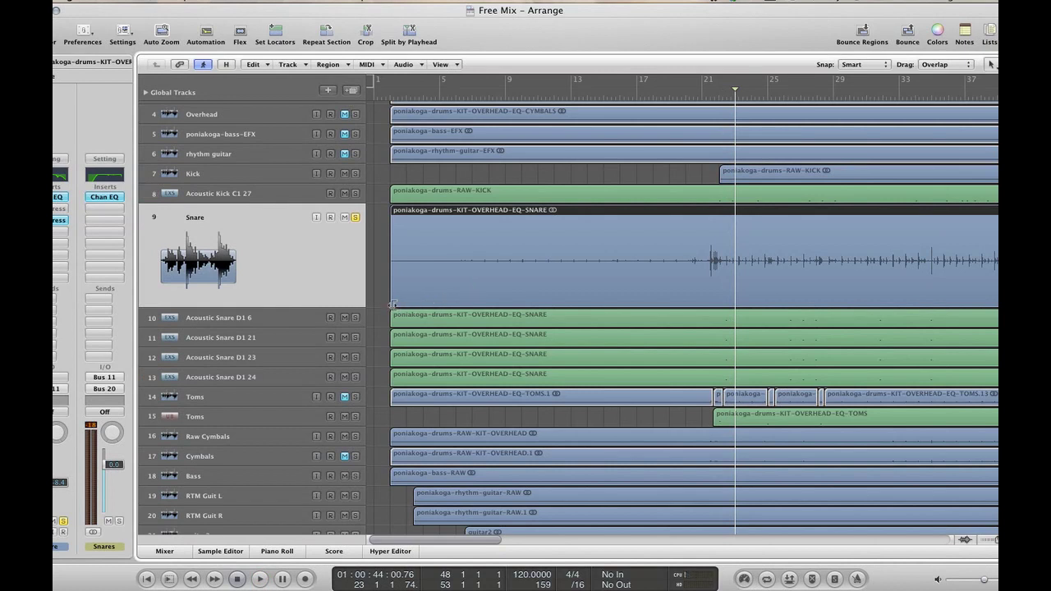
Trim the start of the Snare track's audio region to 21 3 1 1 and play from about bar 19
left_click_drag(392, 304, 711, 286)
left_click(681, 94)
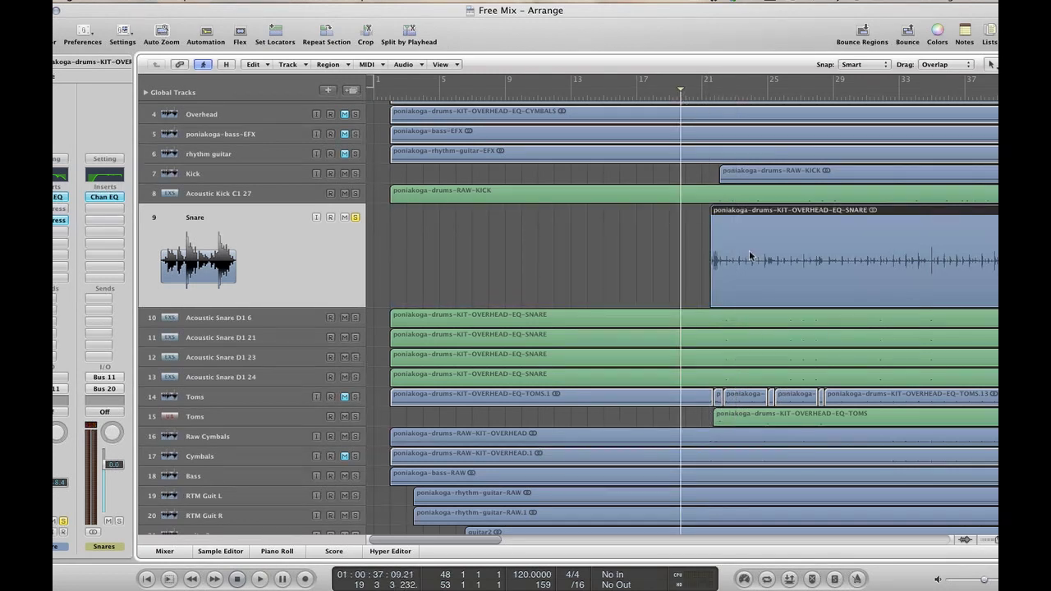
key("space")
Audition the trimmed Snare region in the Sample Editor and close the editor
double_click(749, 253)
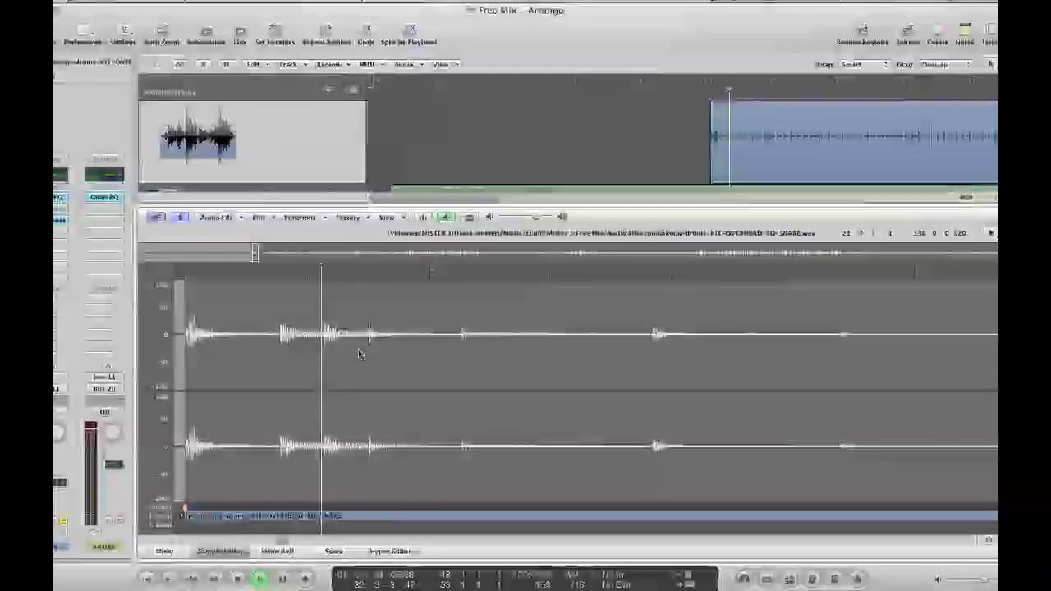
key("space")
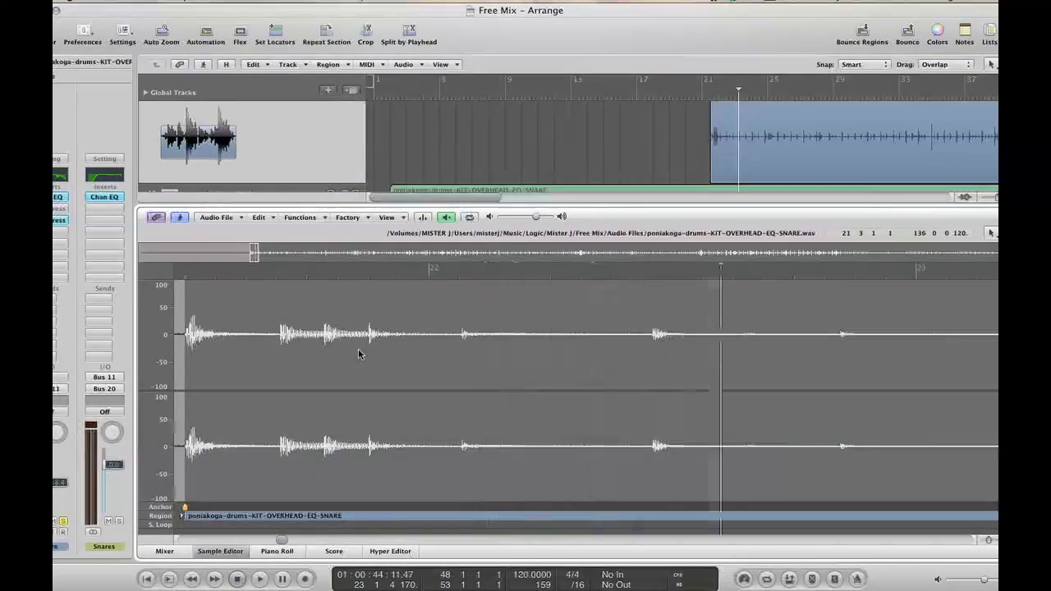
key("alt+space")
key("alt+space")
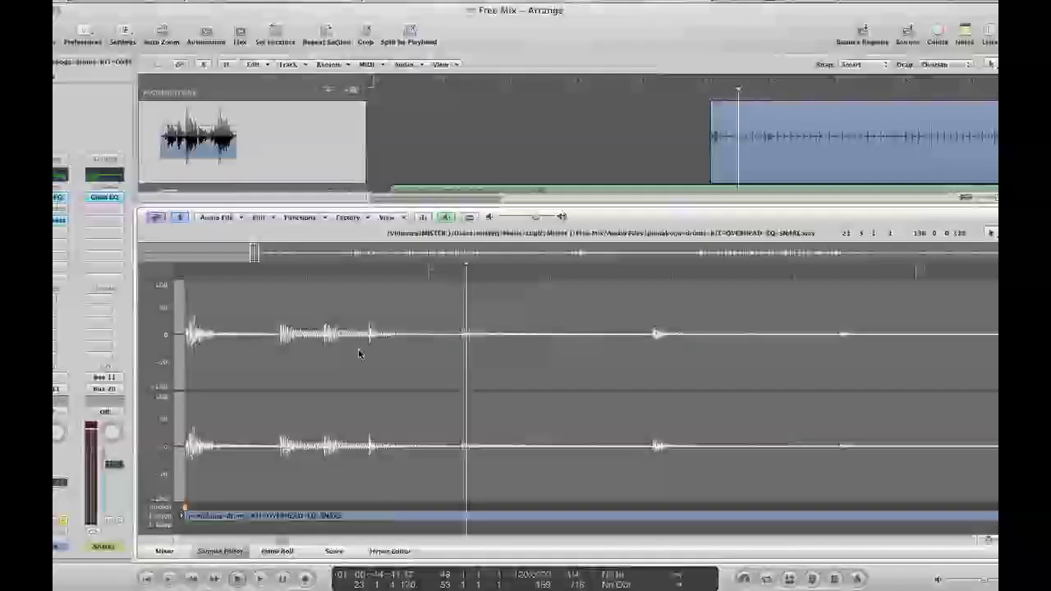
key("alt+space")
left_click(224, 552)
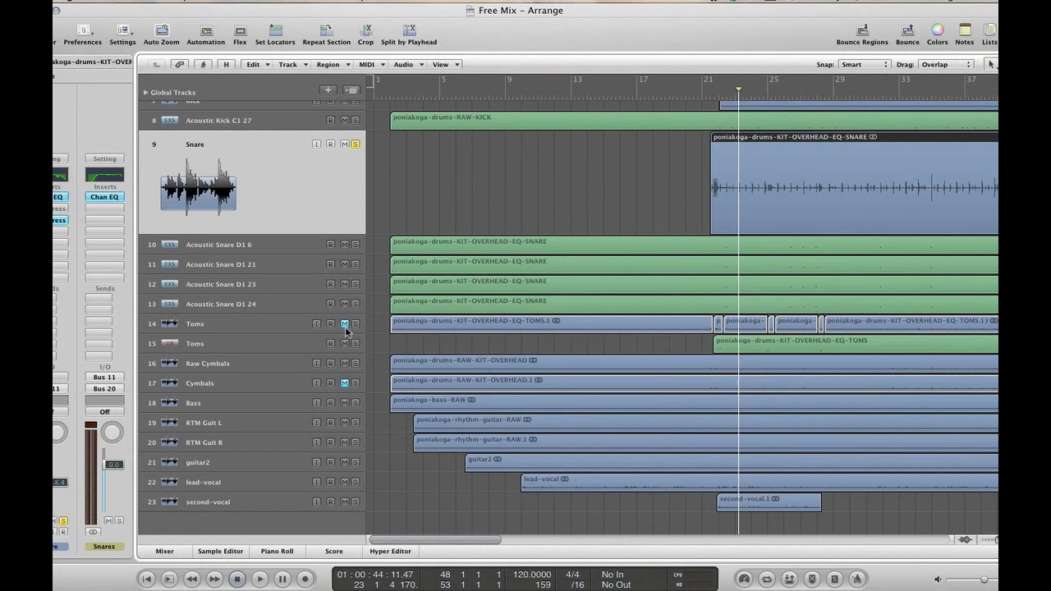
Unsolo the Snare track, play from about bar 21, and inspect the green Toms MIDI region's notes in the Piano Roll
left_click(734, 345)
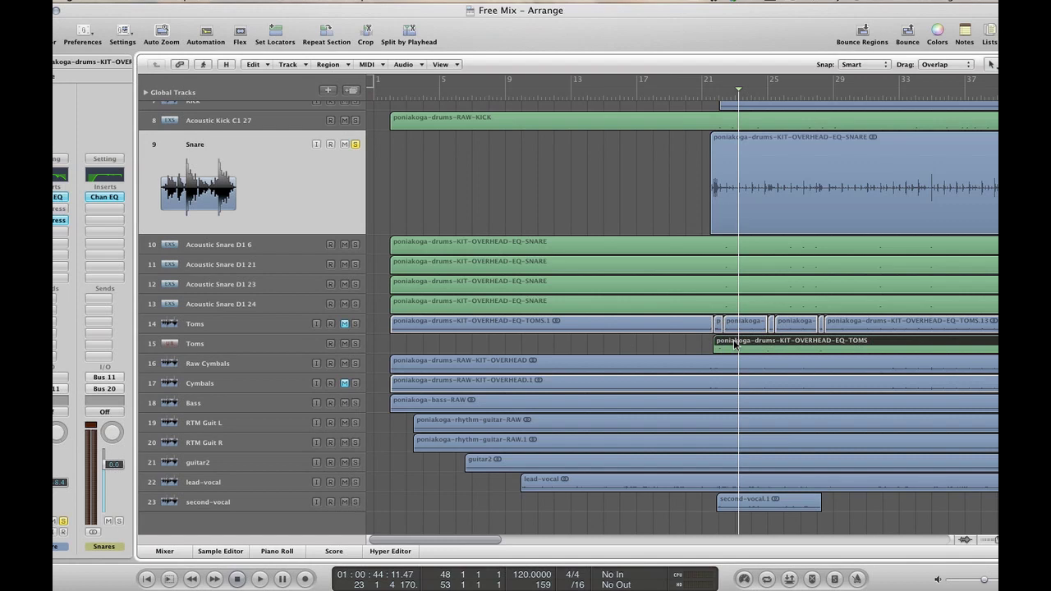
left_click(709, 90)
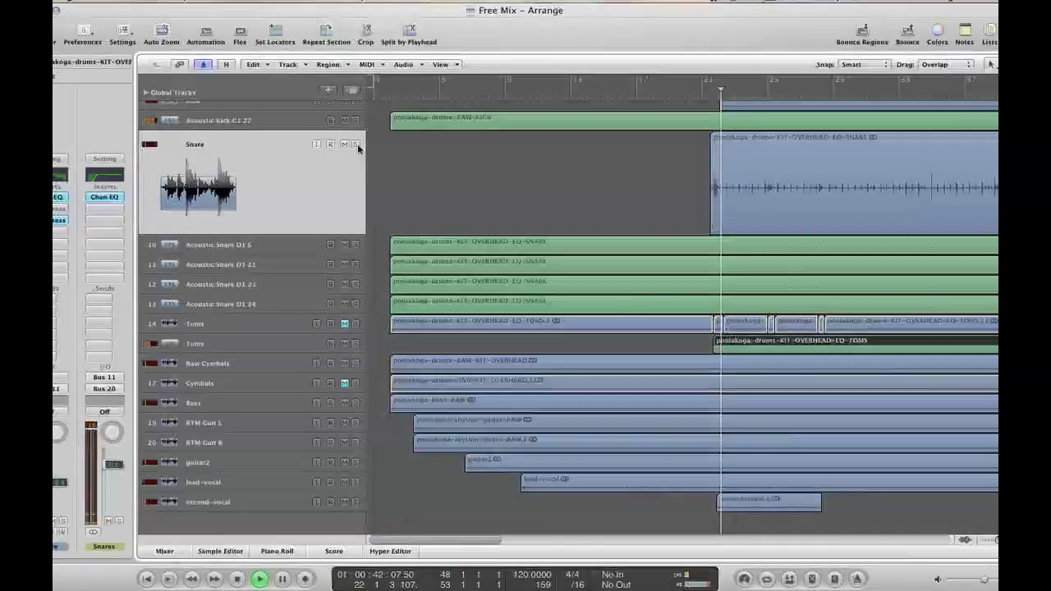
double_click(726, 346)
key("space")
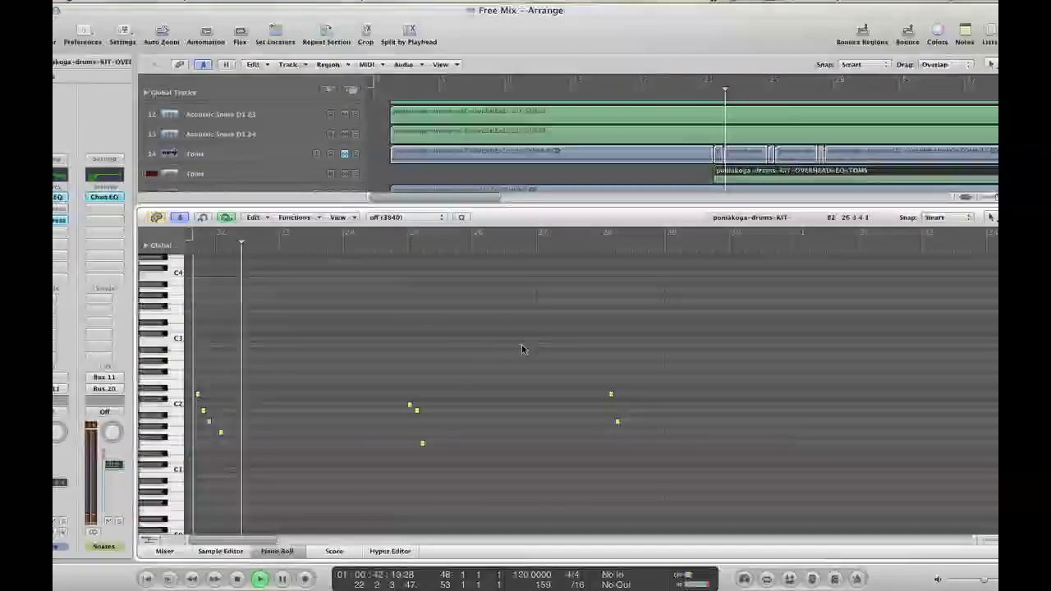
key("space")
left_click(286, 553)
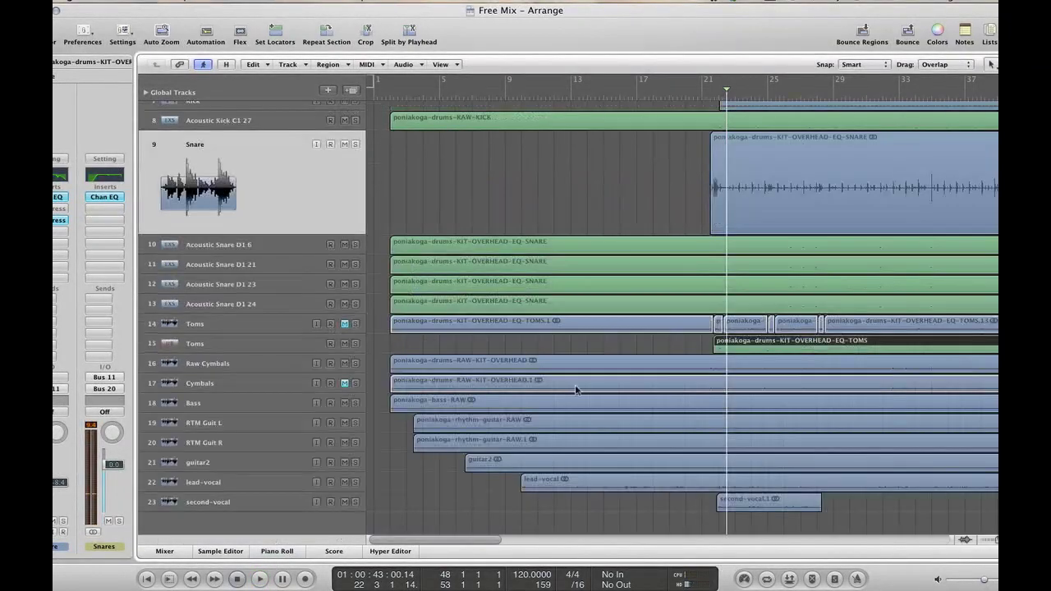
Select and solo the Raw Cymbals track, and listen to it from about bar 18 and from the start of its region
left_click(231, 366)
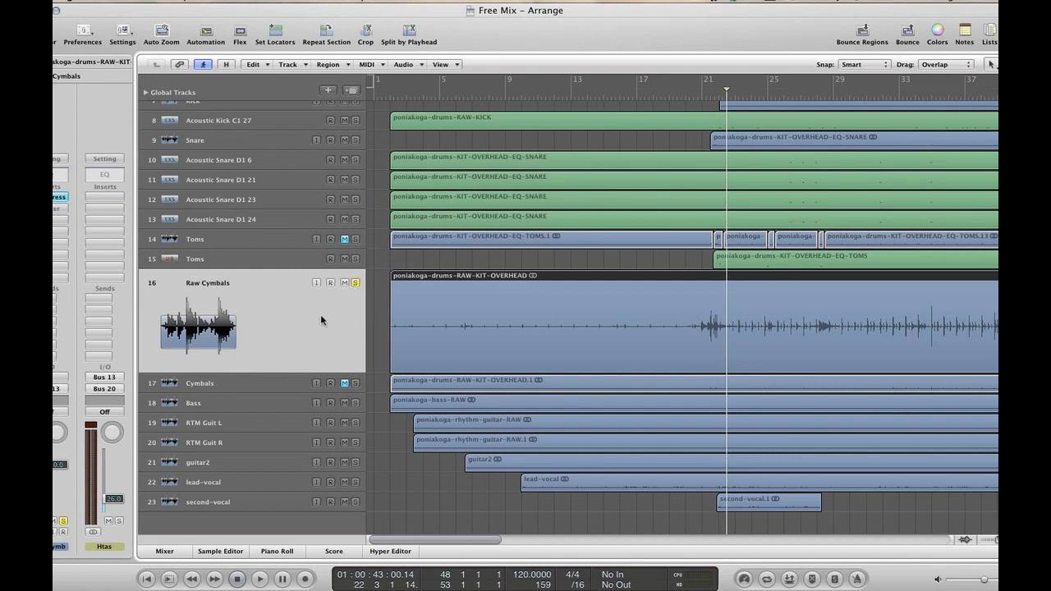
left_click(660, 95)
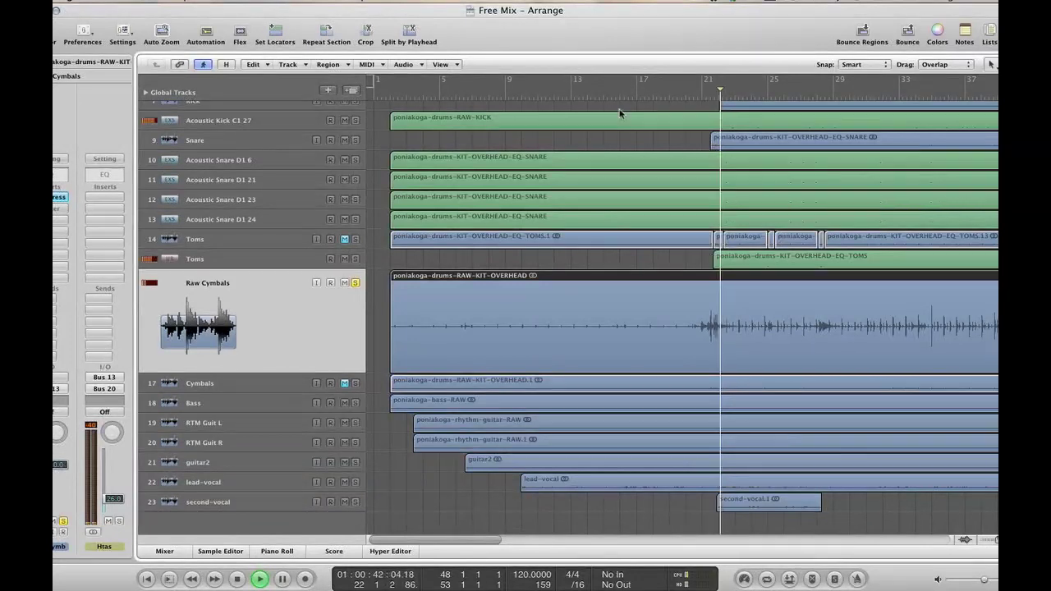
left_click(387, 98)
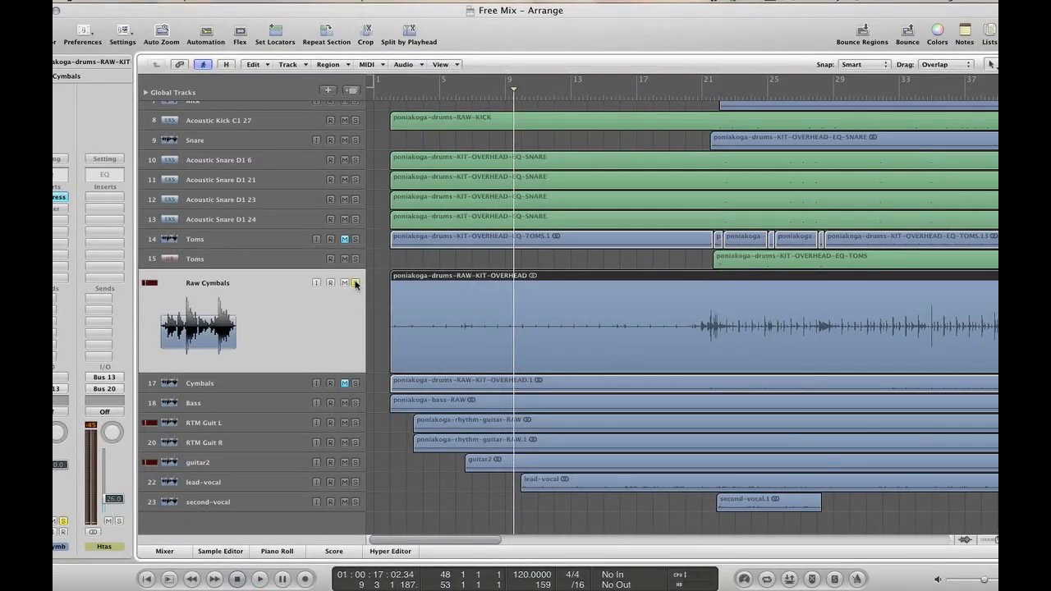
left_click(389, 97)
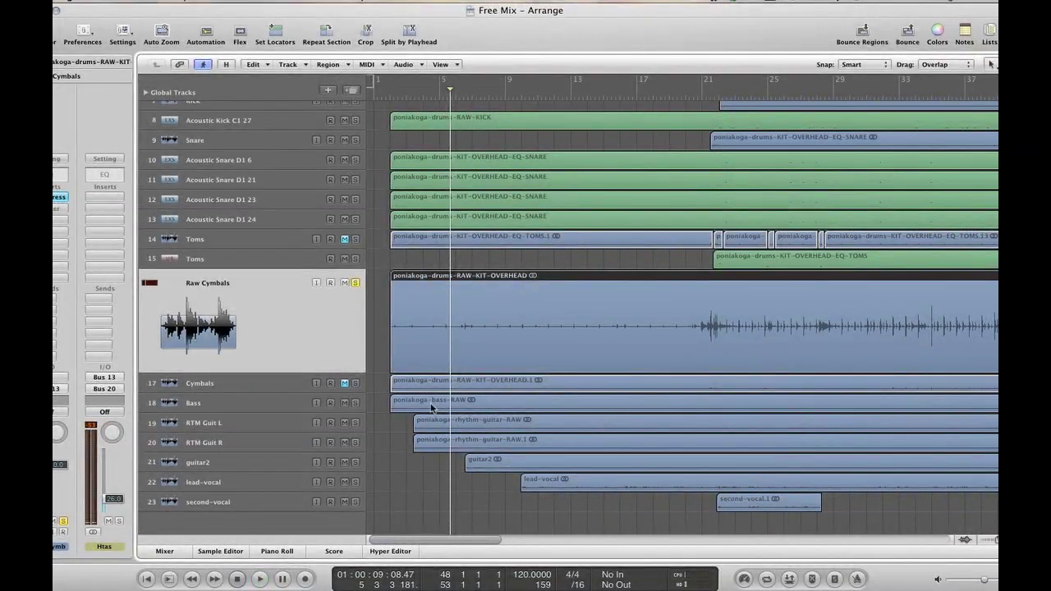
Trim the start of the Raw Cymbals region to 4 3 1 1 and compare playback from about bar 4 with the track soloed and unsoloed
left_click_drag(392, 372, 428, 380)
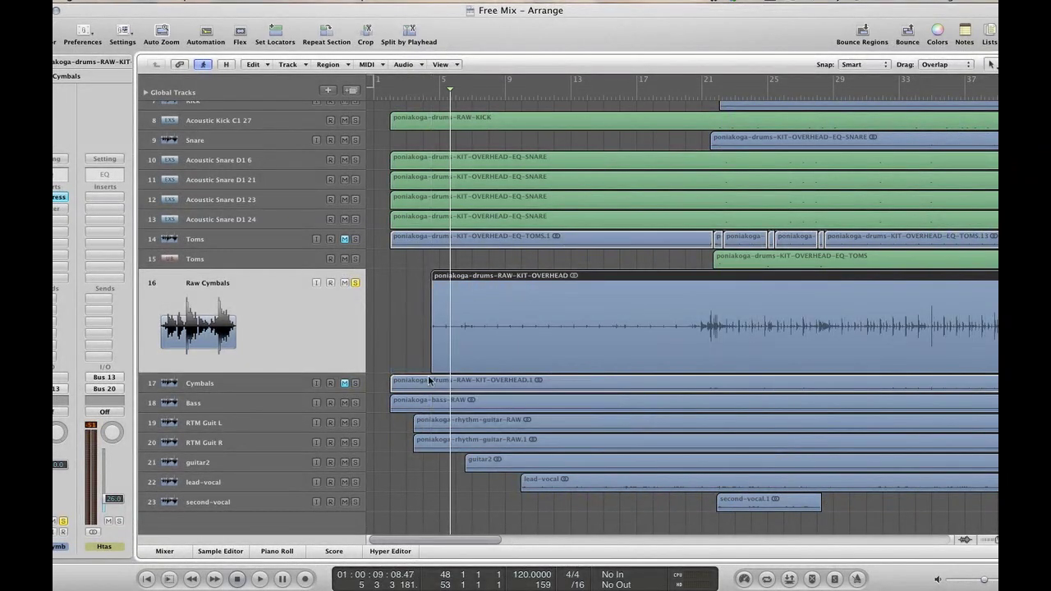
left_click(426, 93)
key("space")
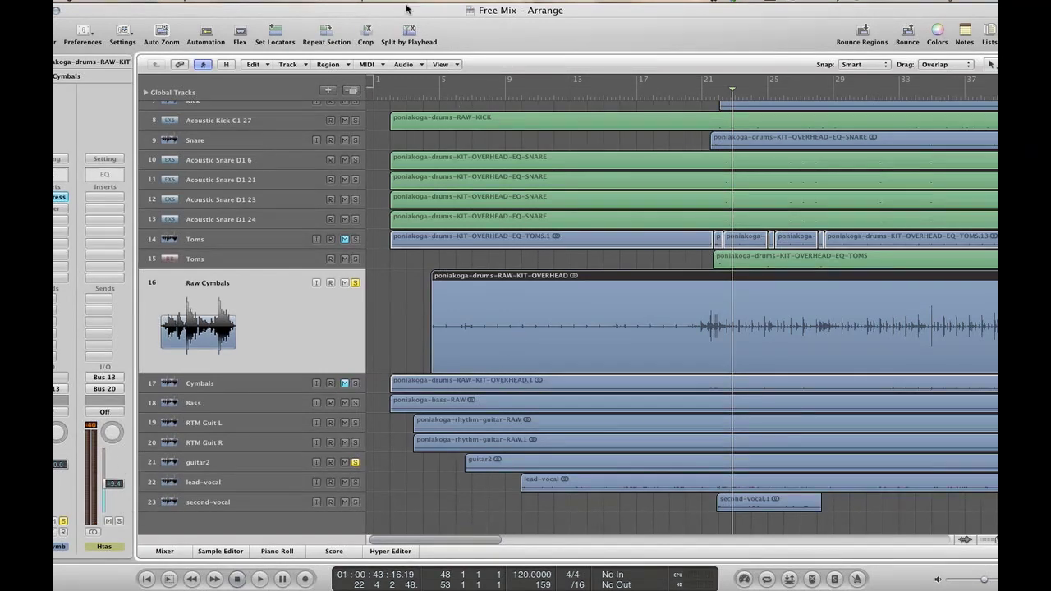
double_click(420, 98)
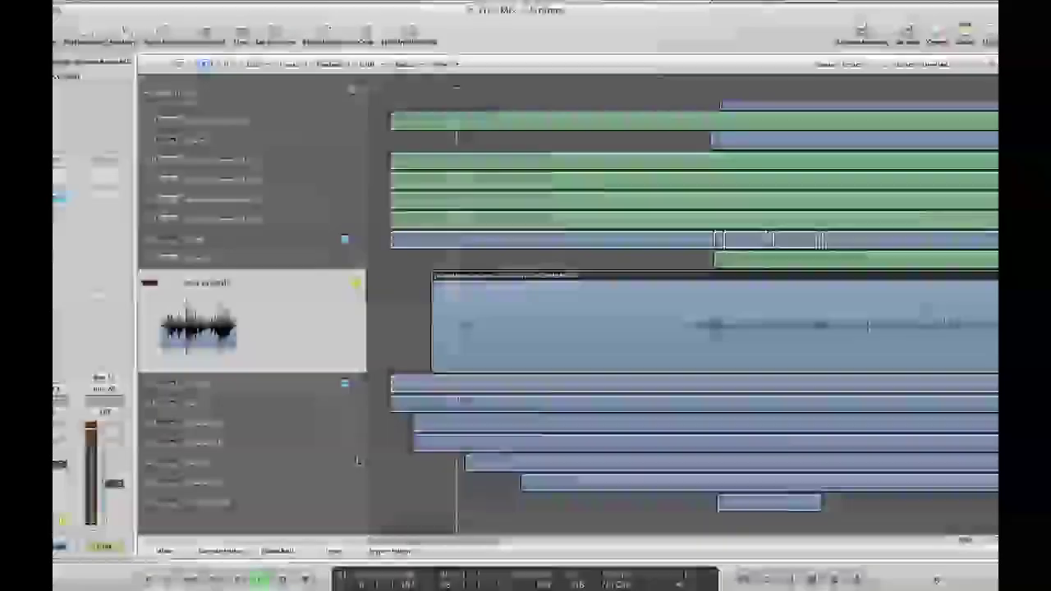
left_click(354, 283)
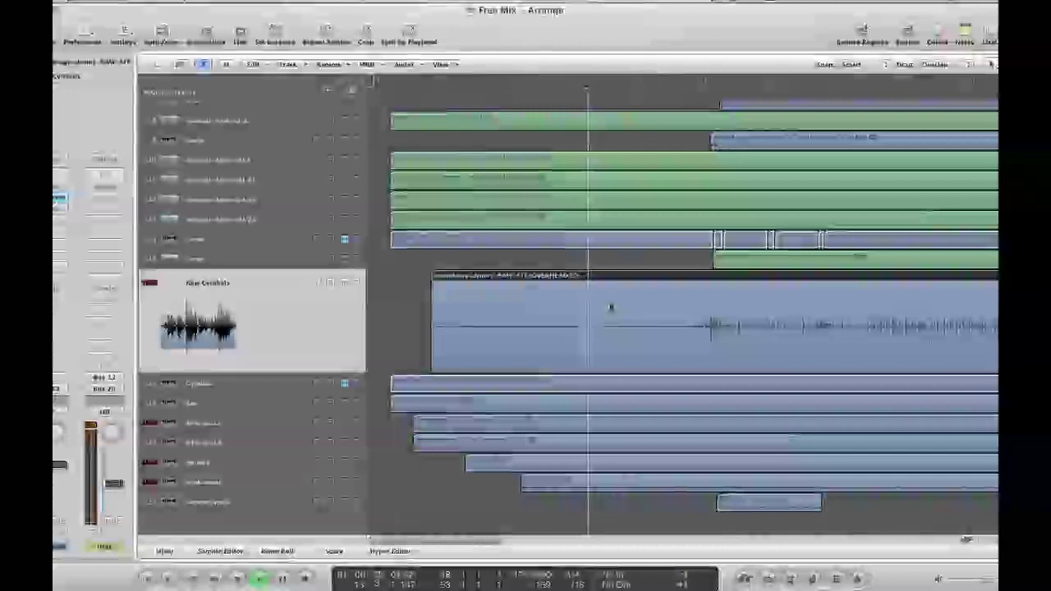
Listen to the Raw Cymbals track around bar 21 and split its region at 21 2 1 1 with the Scissors tool
key("Escape")
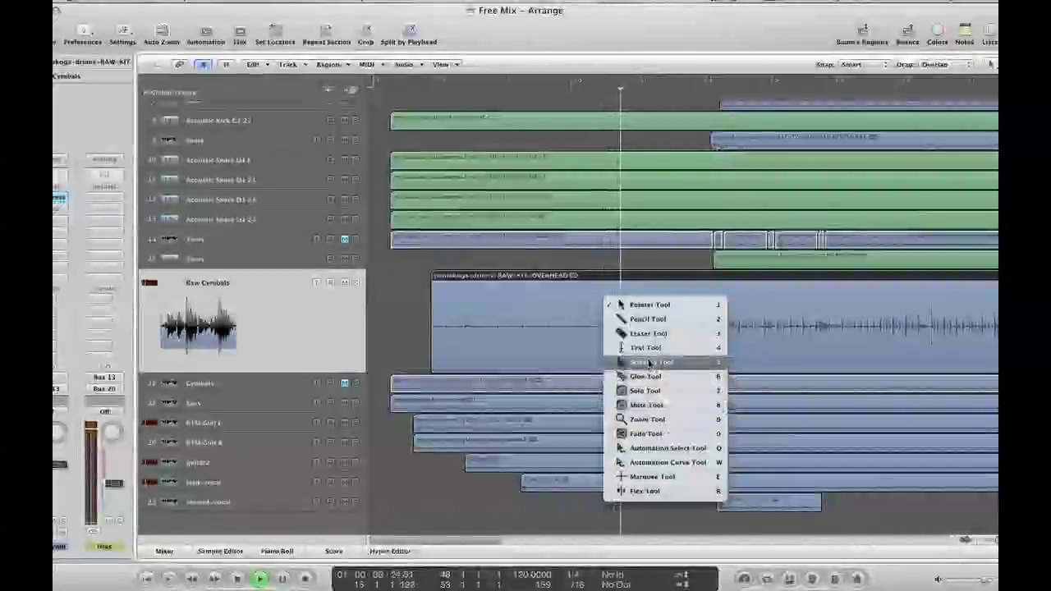
left_click(648, 366)
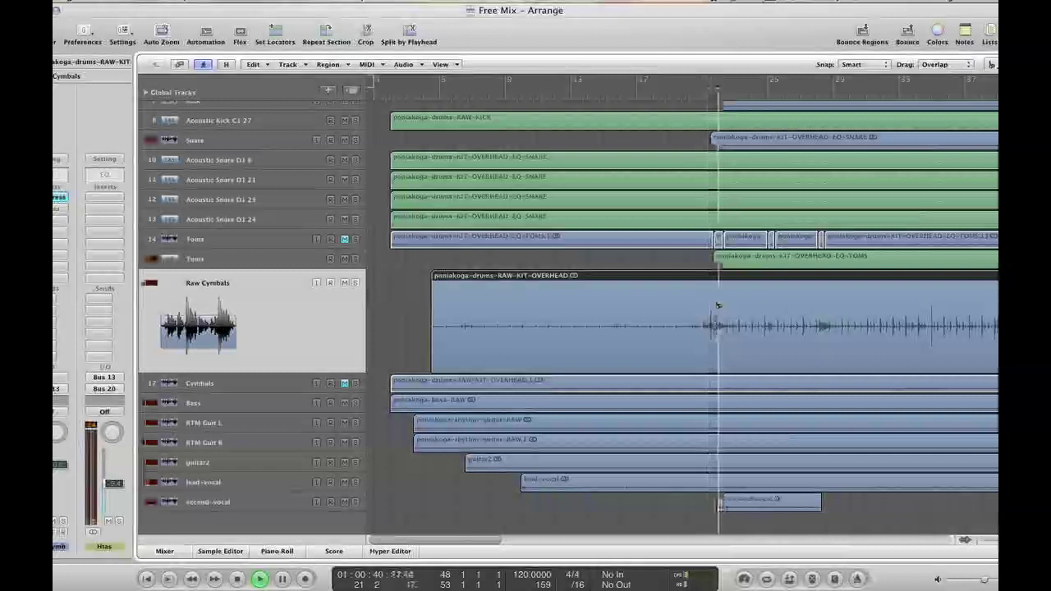
key("space")
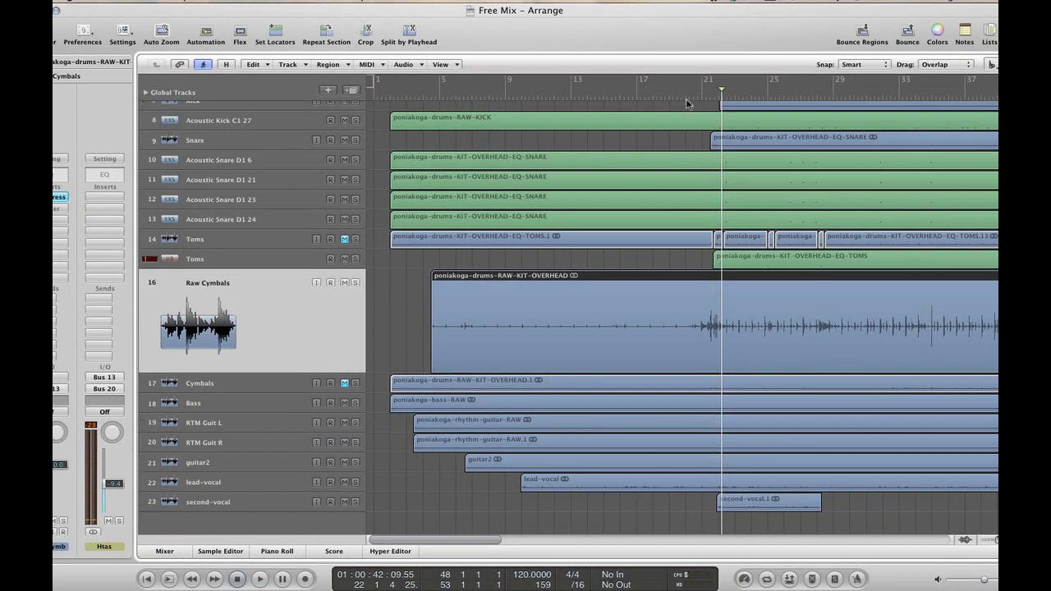
left_click(681, 98)
key("space")
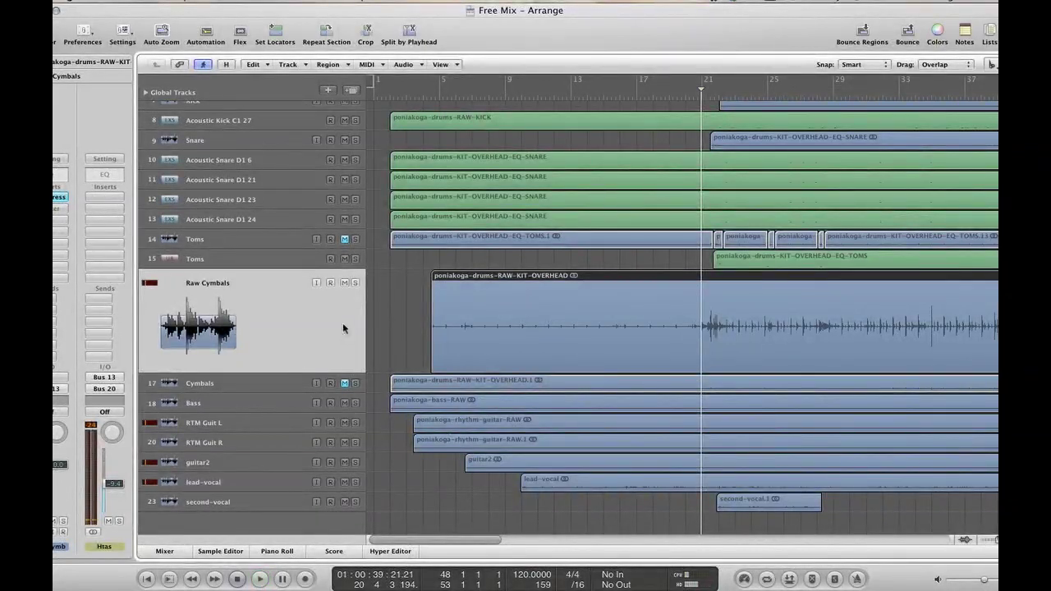
key("space")
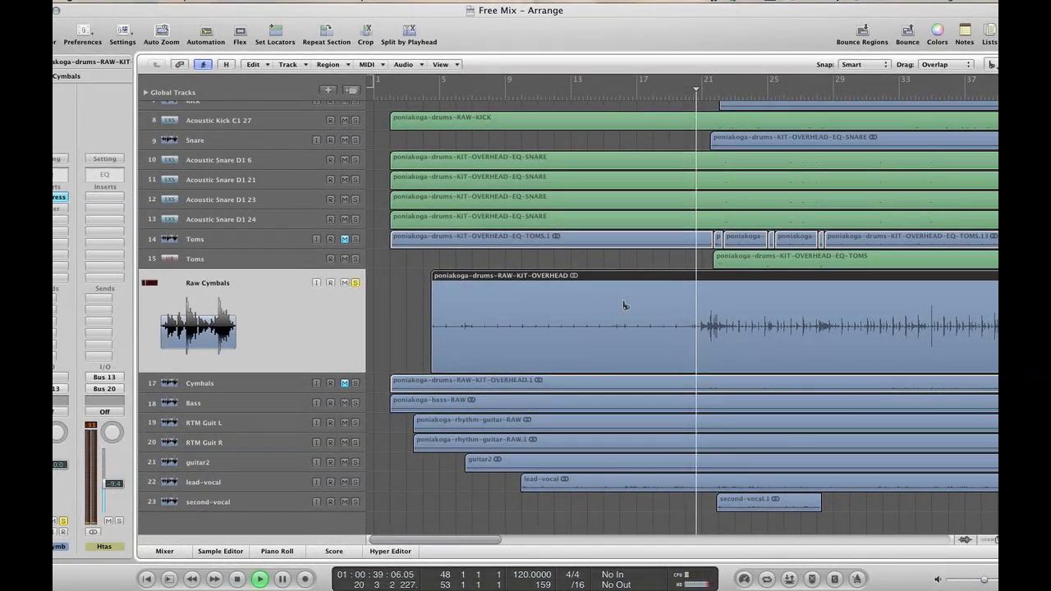
left_click(706, 280)
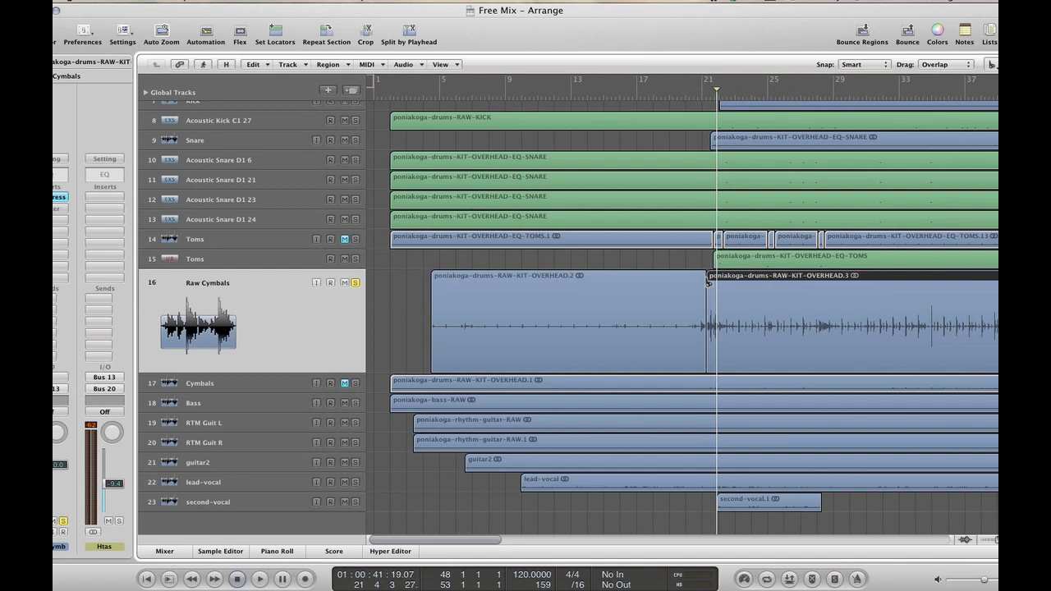
Audition the second Raw Cymbals region in the Sample Editor and move its start to 21 2 1 212
double_click(710, 282)
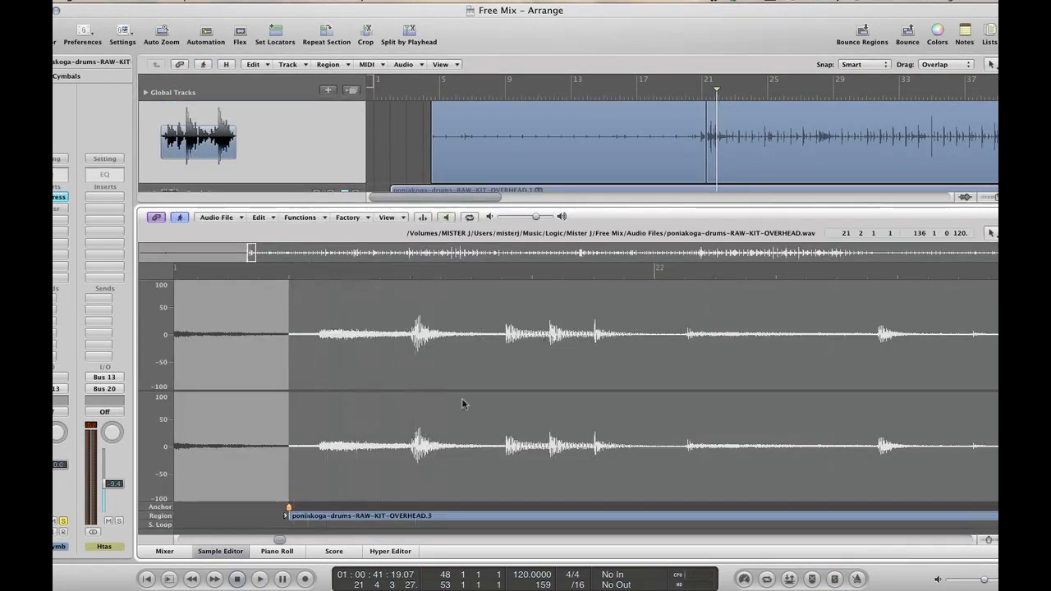
key("alt+space")
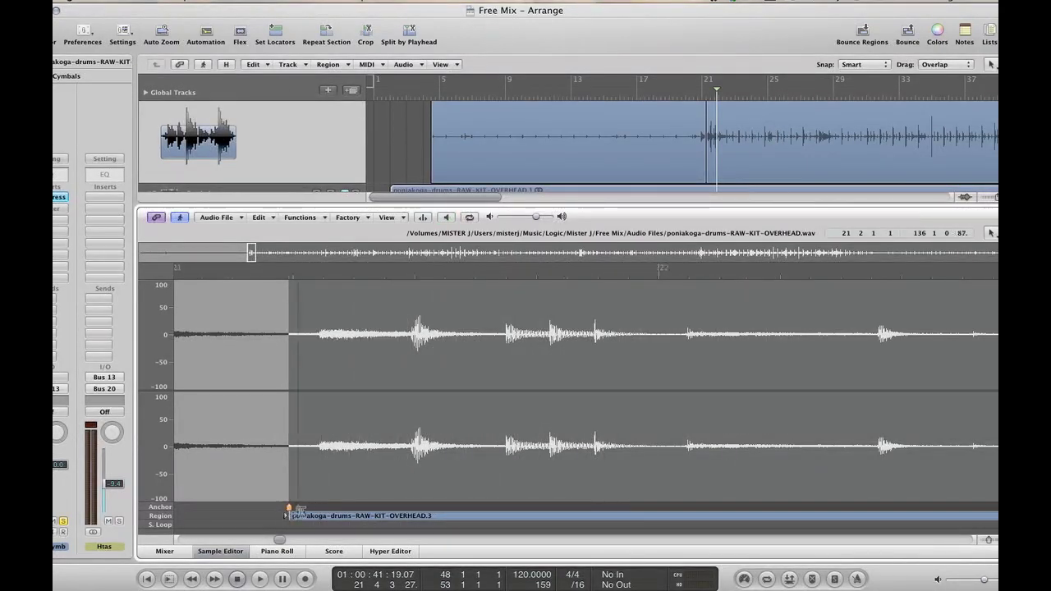
left_click_drag(316, 510, 315, 510)
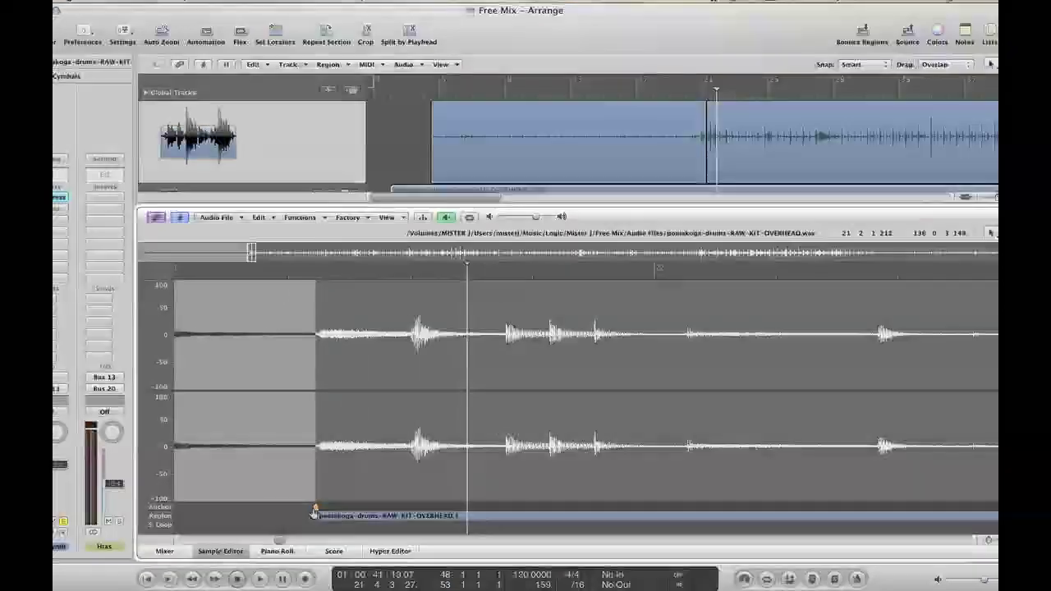
left_click(210, 553)
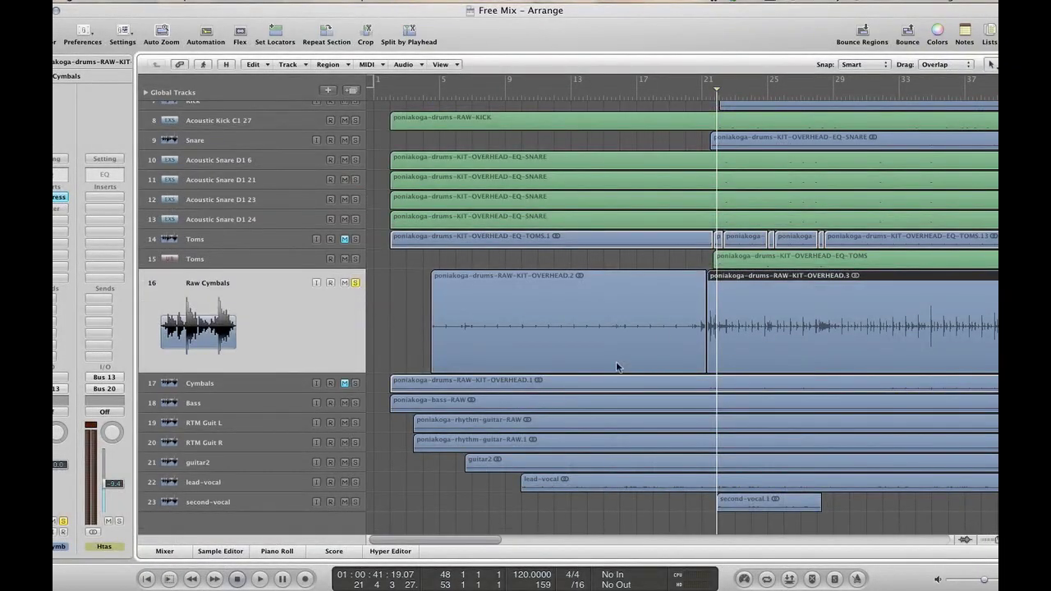
Trim the first Raw Cymbals region so that it starts at 4 3 2 117 and ends shortly before bar 21
double_click(666, 308)
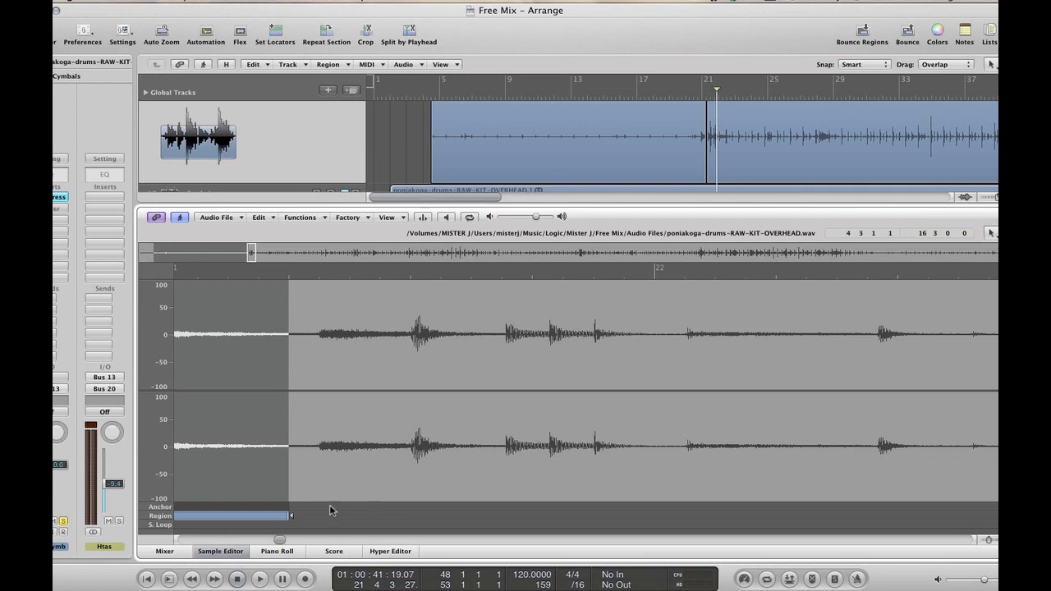
left_click_drag(315, 512, 319, 513)
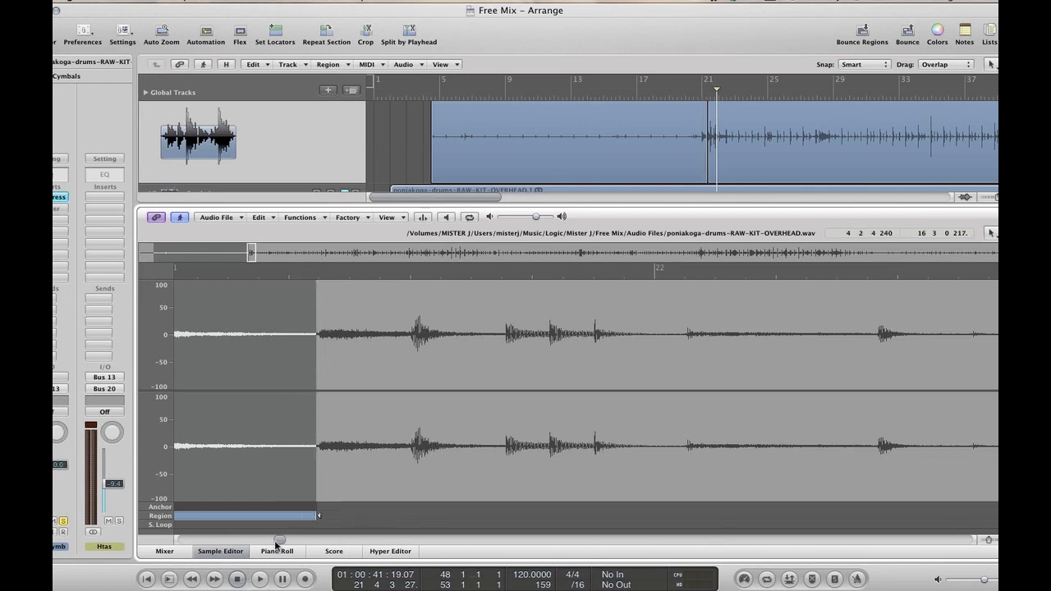
left_click_drag(278, 543, 195, 539)
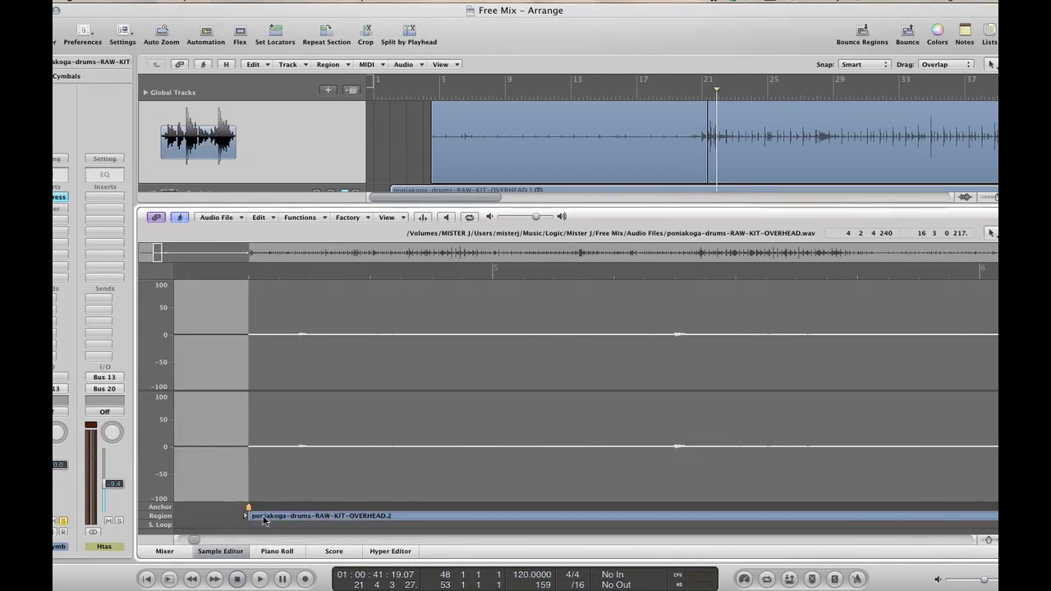
left_click_drag(245, 515, 292, 511)
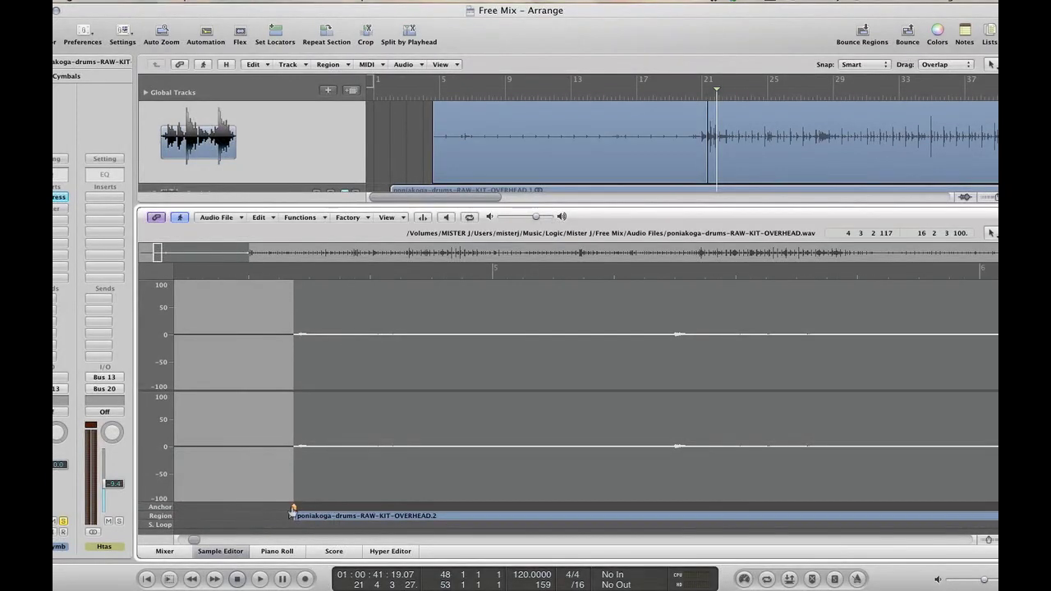
left_click(207, 551)
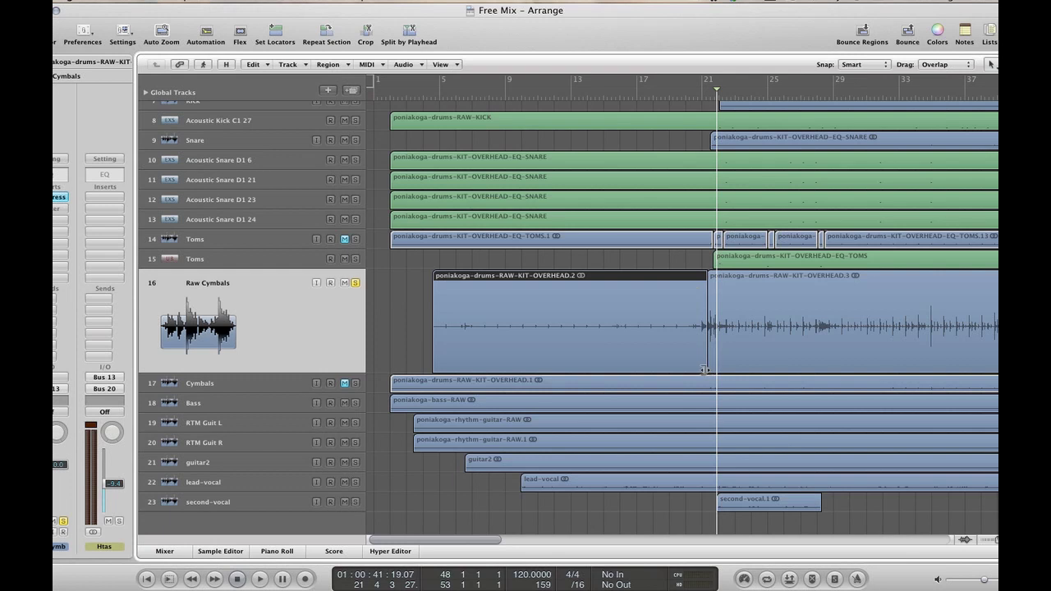
left_click_drag(705, 370, 692, 370)
Extend the second Raw Cymbals region's start back to 20 3 1 111 in the Sample Editor and audition it
double_click(731, 314)
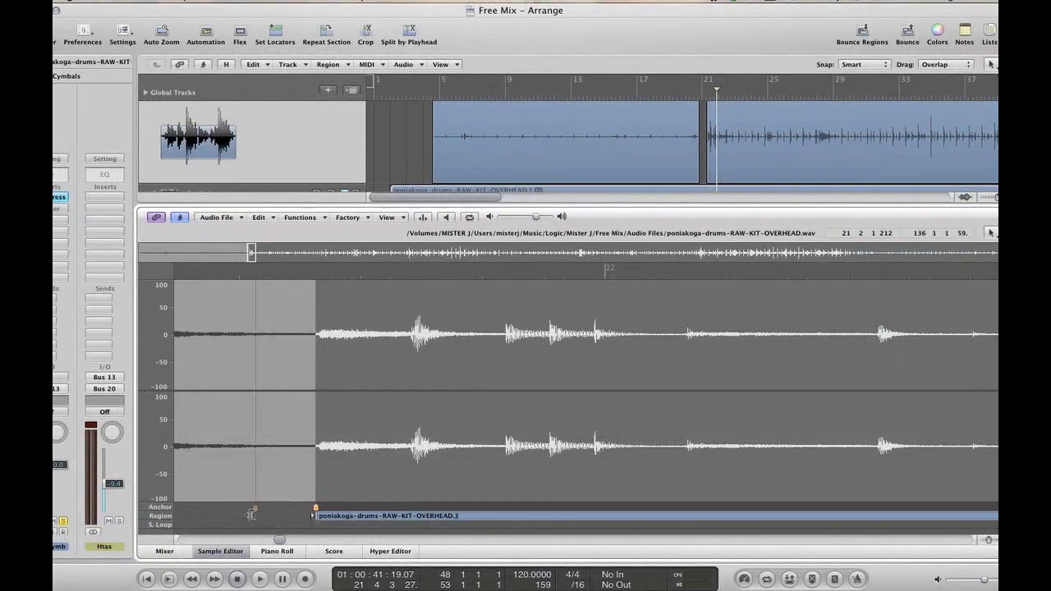
scroll(451, 493, "left", 5)
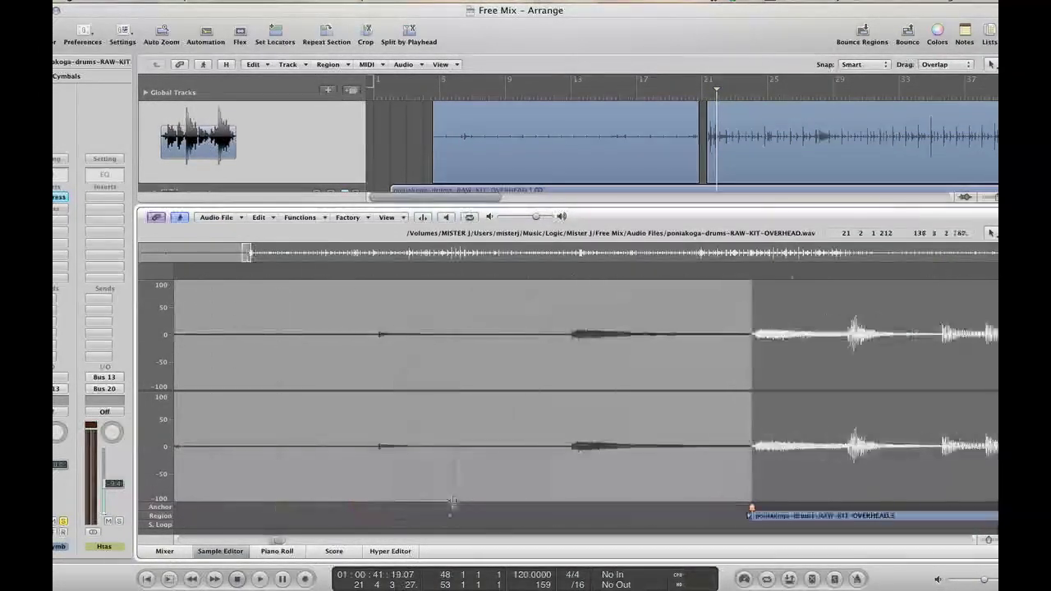
left_click_drag(550, 488, 564, 487)
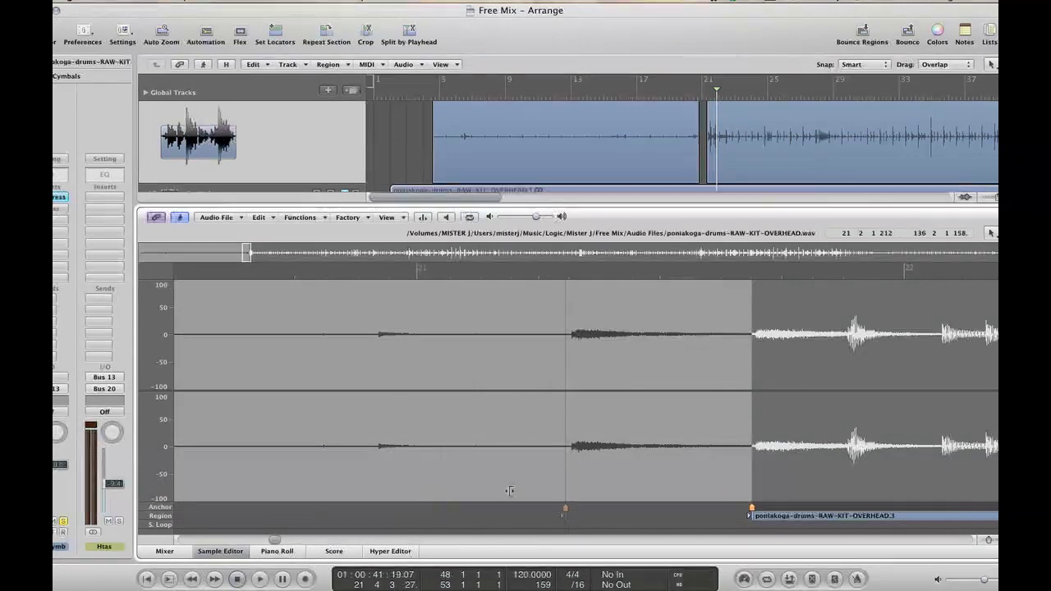
left_click_drag(371, 492, 371, 493)
key("alt+space")
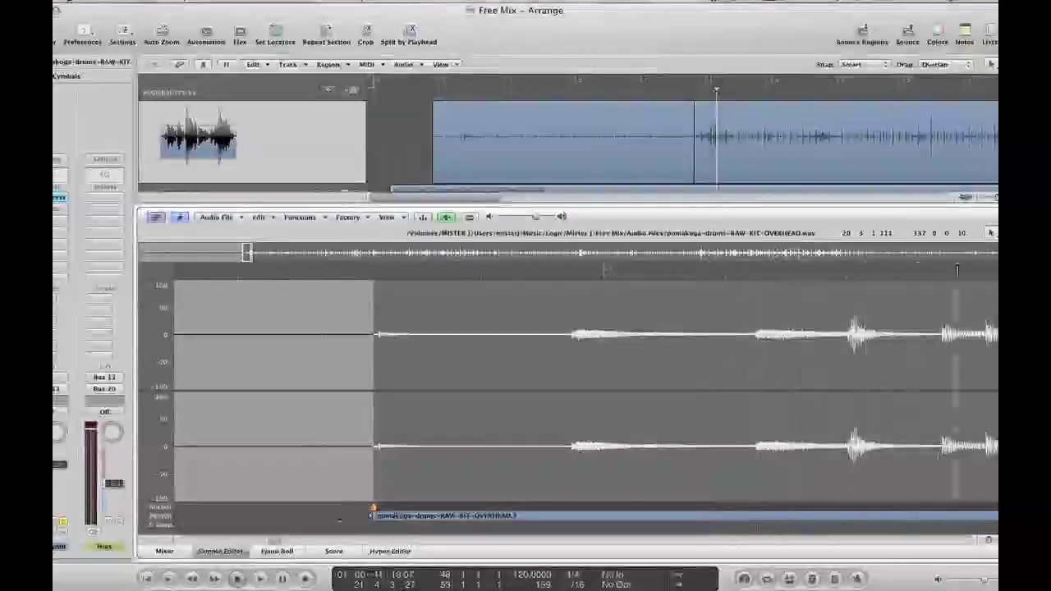
key("alt+space")
key("alt+space")
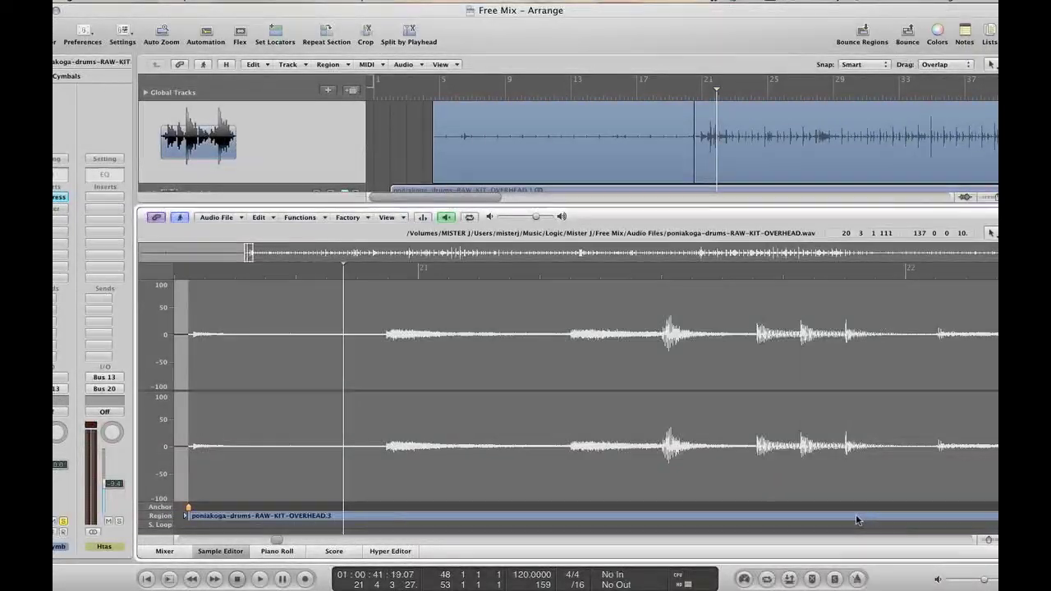
key("alt+space")
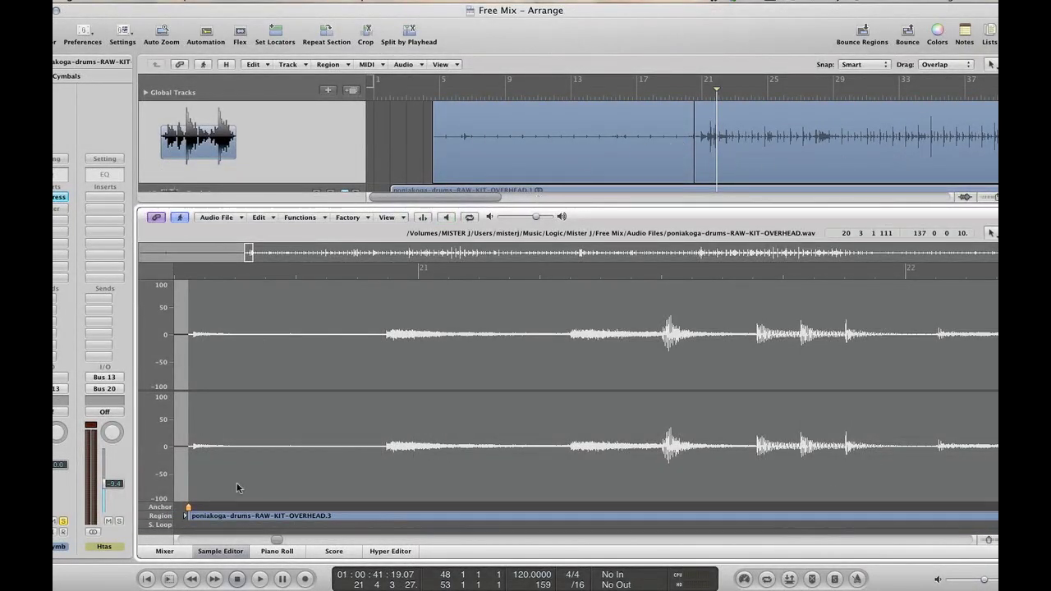
left_click(220, 551)
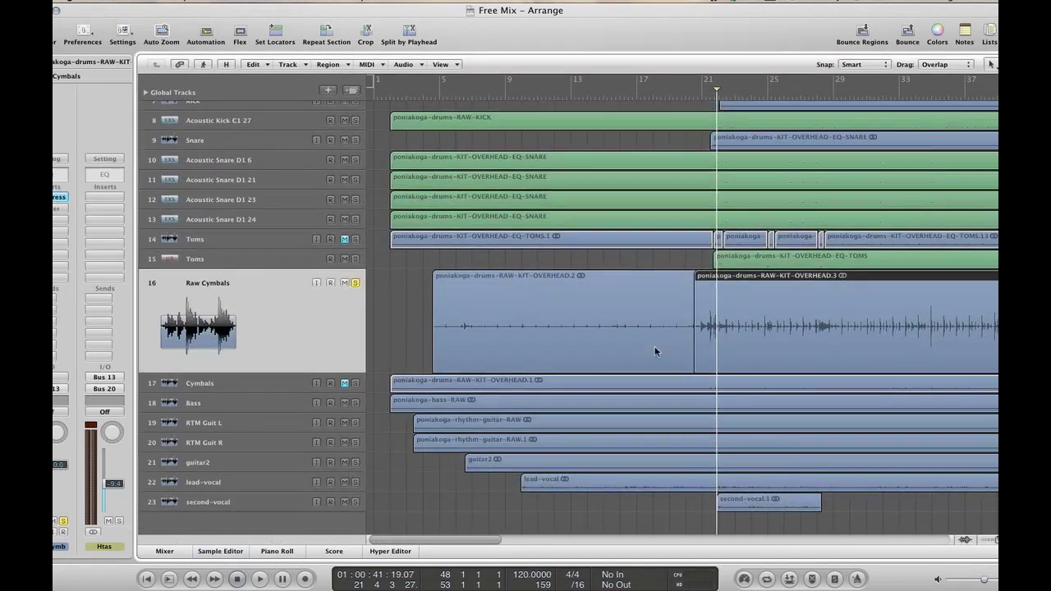
Check where the two Raw Cymbals regions overlap and trim the second region's start to 20 4 3 208 in the Sample Editor
left_click_drag(996, 541, 1011, 541)
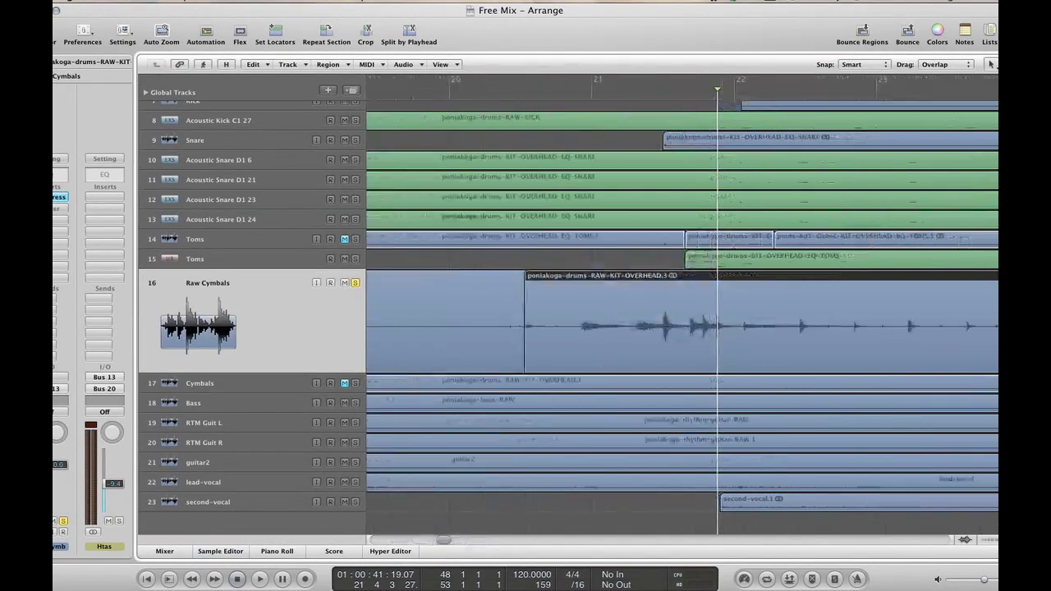
left_click(464, 283)
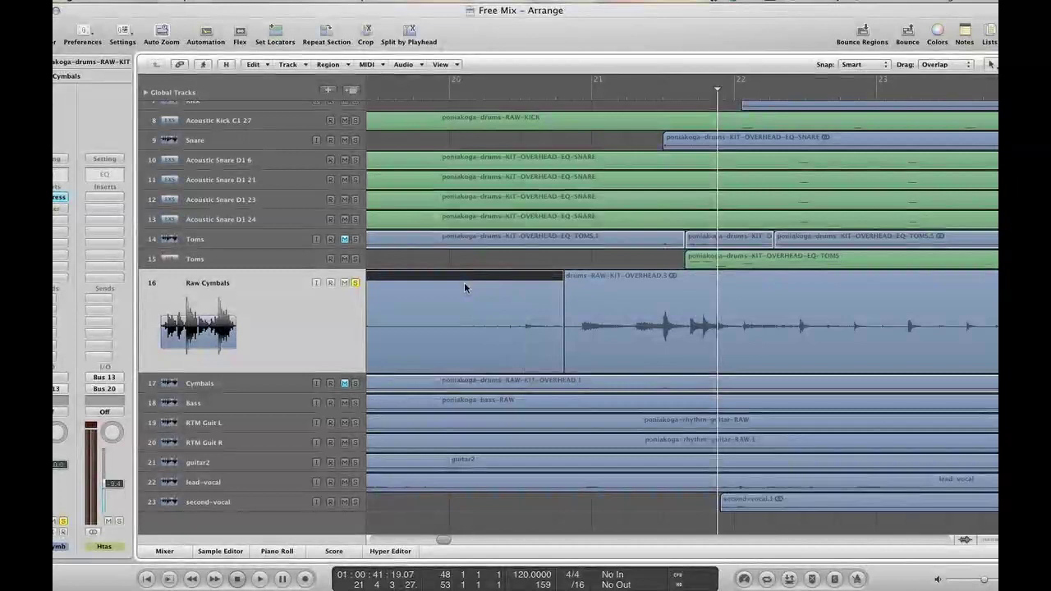
left_click(605, 284)
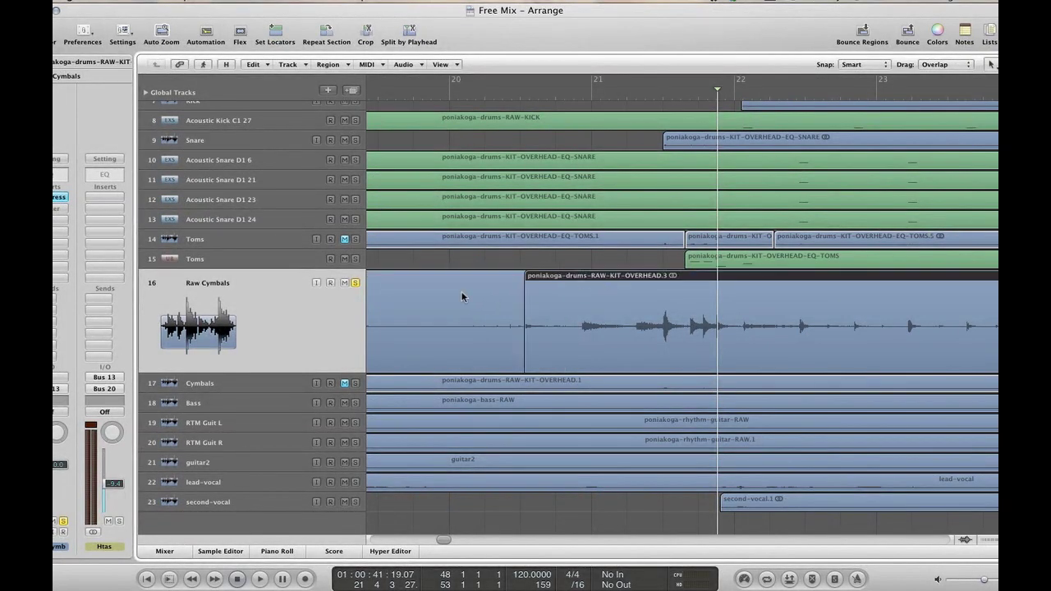
left_click(461, 296)
double_click(627, 288)
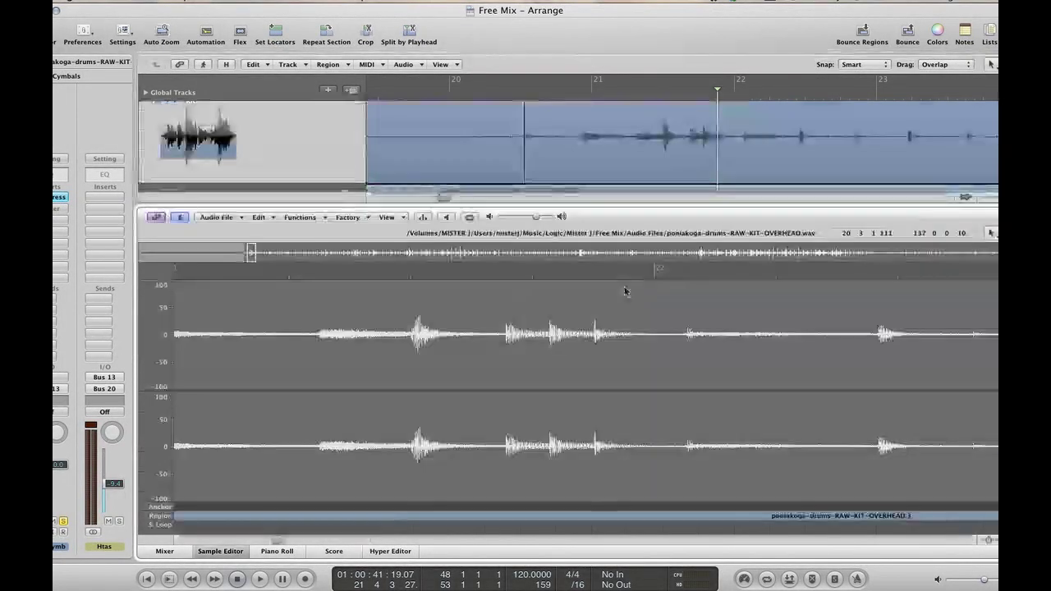
left_click_drag(280, 542, 274, 543)
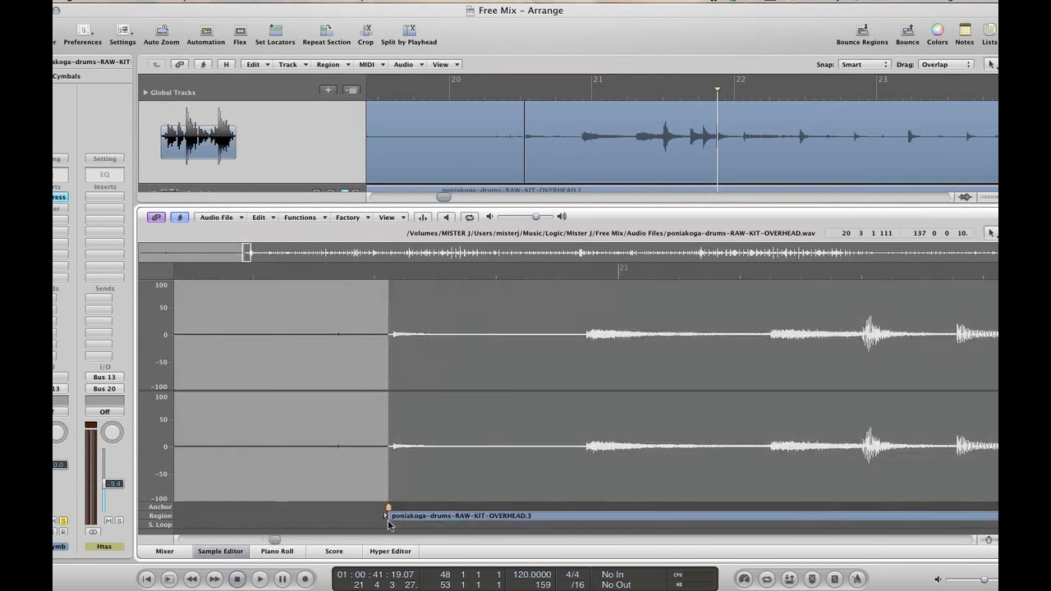
left_click_drag(581, 495, 580, 494)
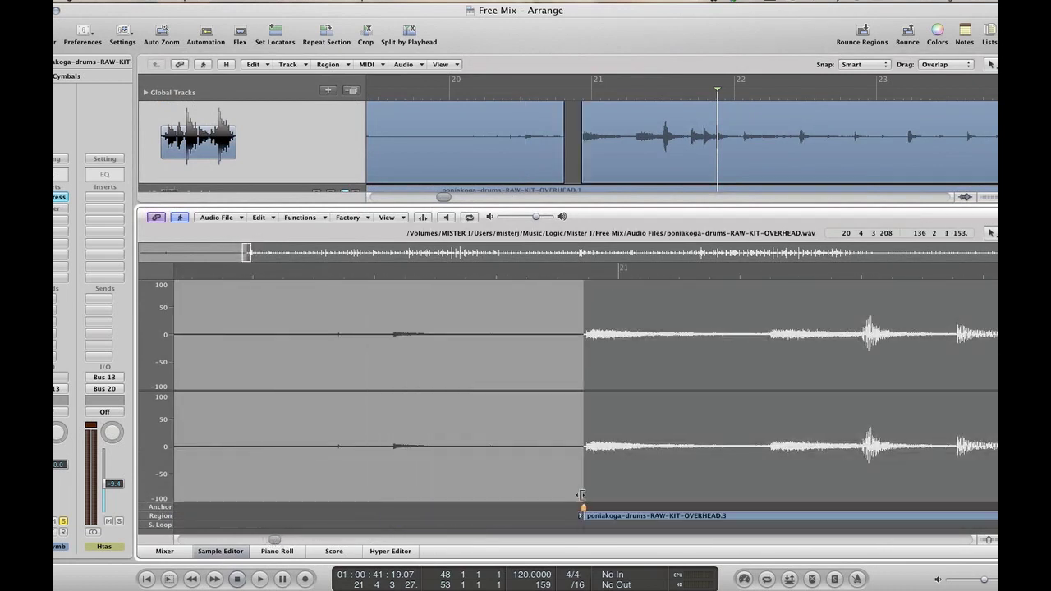
Extend the end of the first Raw Cymbals region in the Sample Editor until it meets the second region just before bar 21
left_click(499, 133)
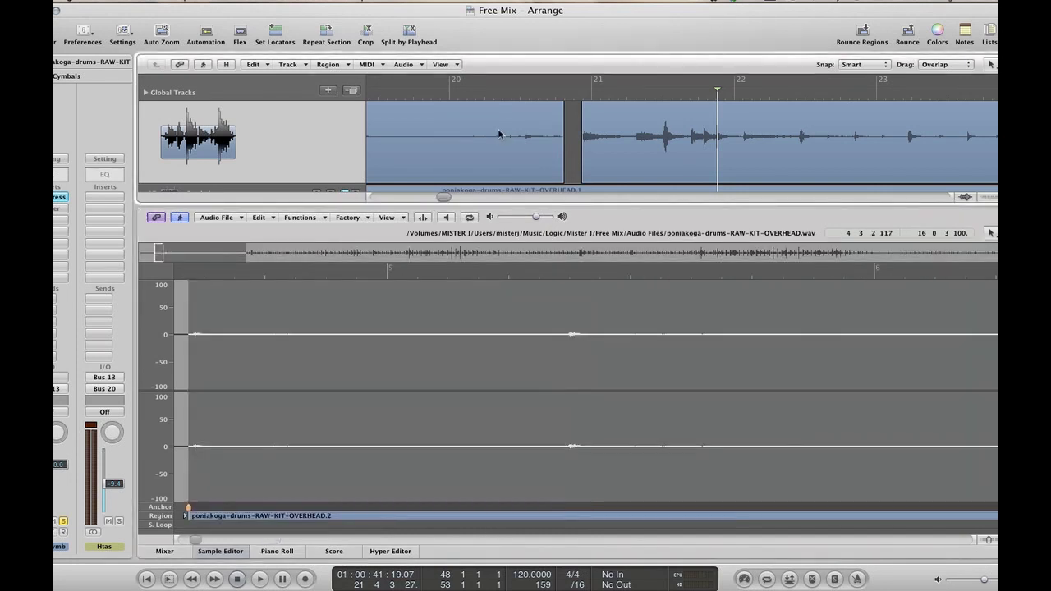
left_click_drag(204, 541, 276, 546)
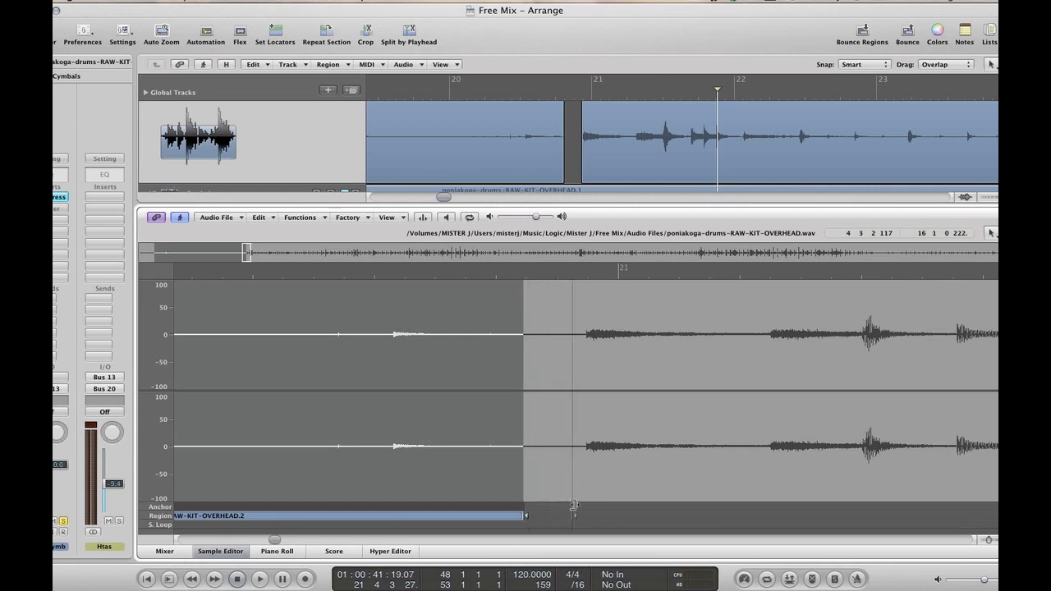
left_click_drag(582, 502, 582, 503)
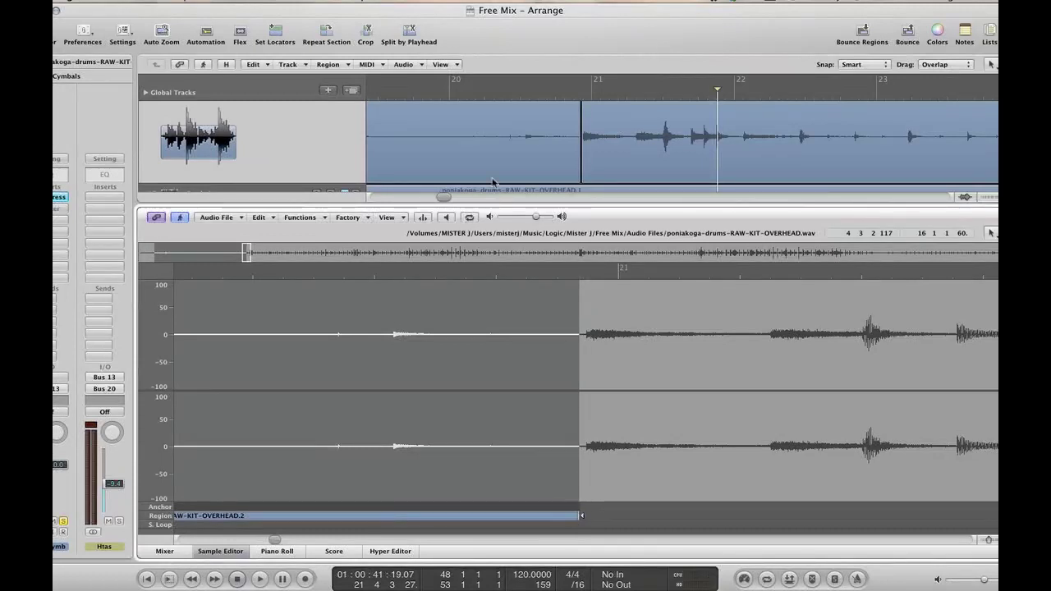
Raise the gain of the first Raw Cymbals region by 6.0 dB with Change Gain and close the Sample Editor
scroll(491, 133, "up", 1)
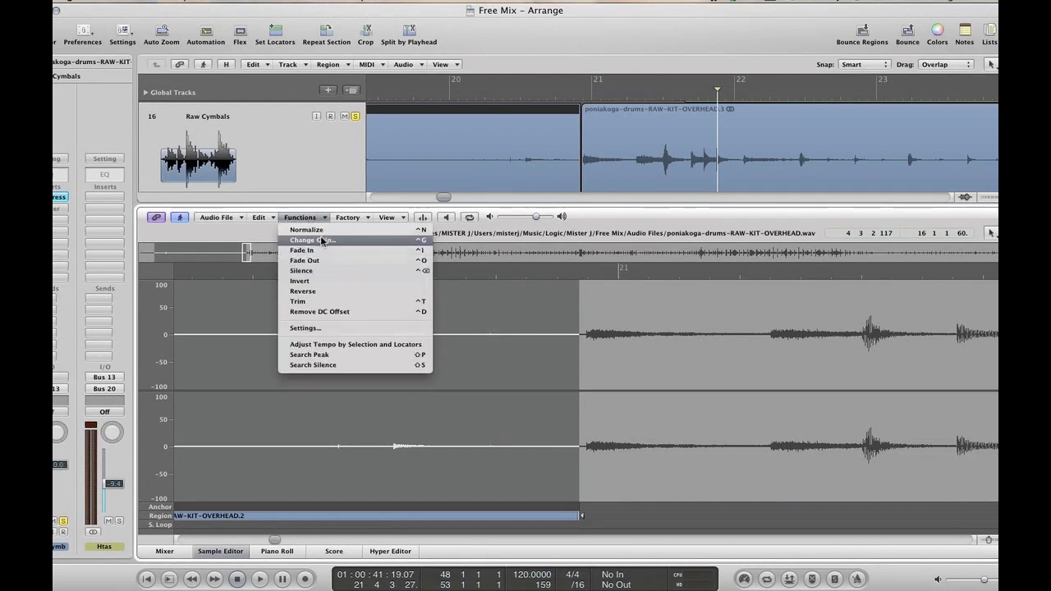
left_click(322, 240)
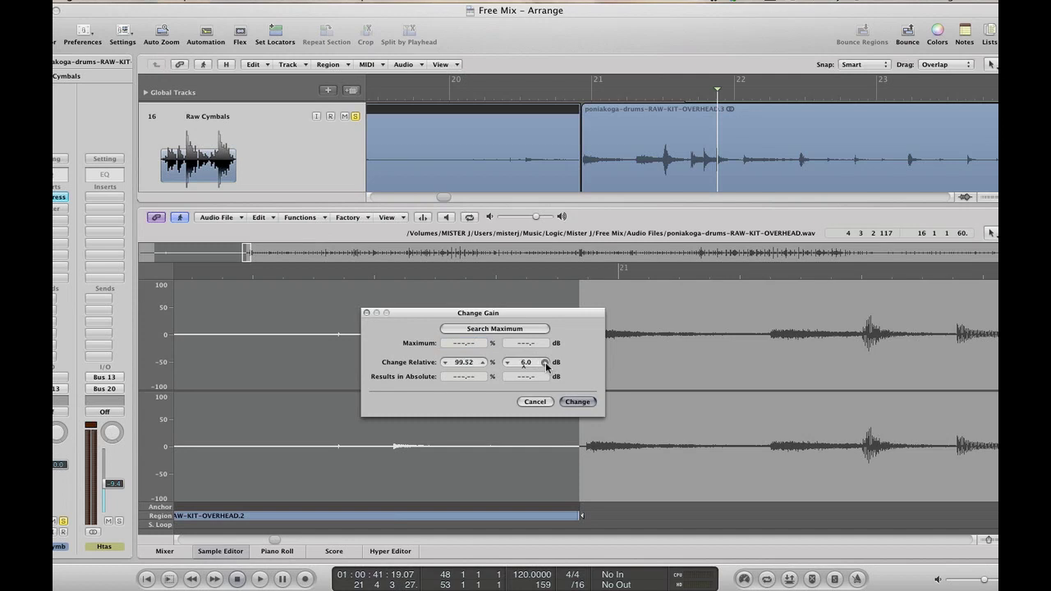
left_click(578, 402)
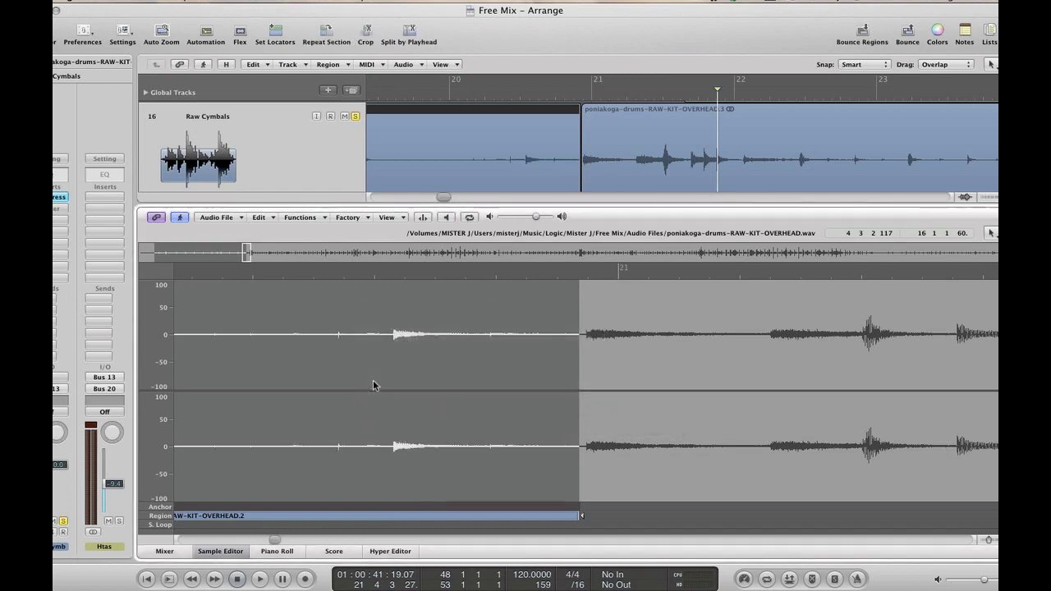
left_click(235, 553)
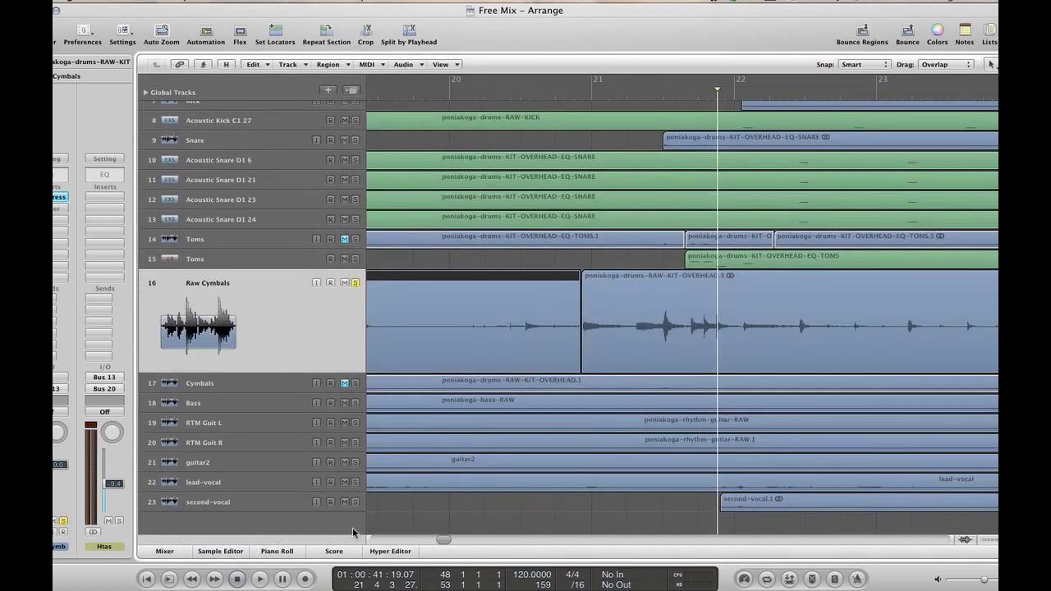
Play the mix from the beginning past the drum entry, checking the lead-vocal and second-vocal tracks in the full arrangement
key("Return")
key("space")
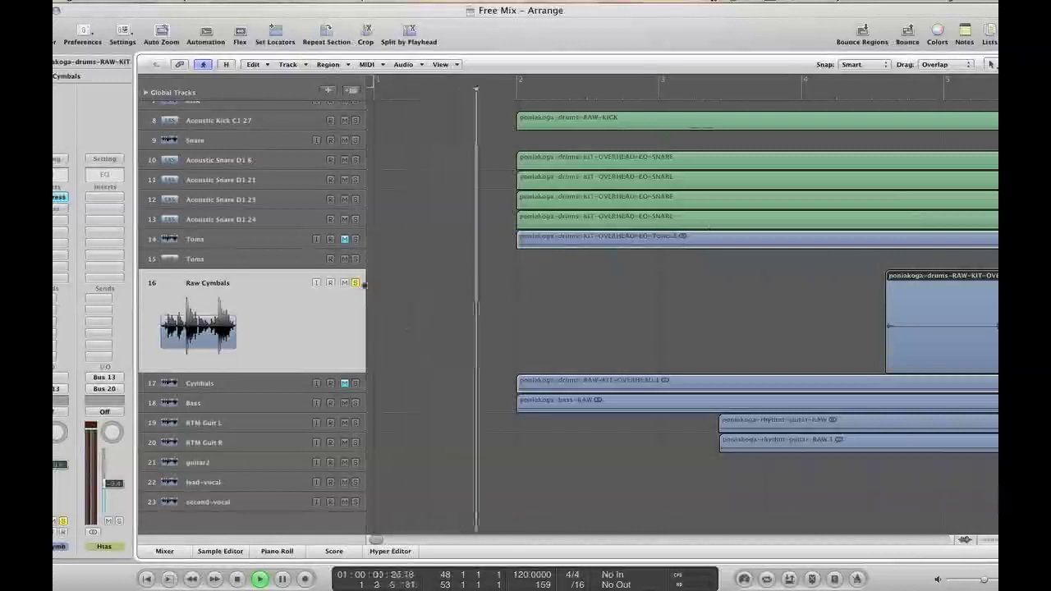
left_click(815, 96)
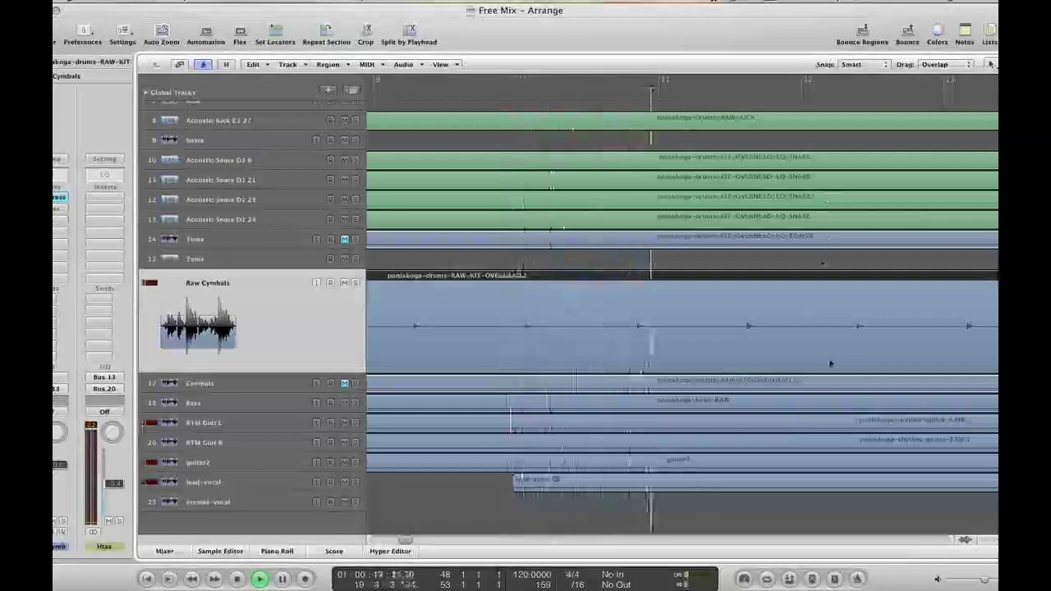
left_click(270, 486)
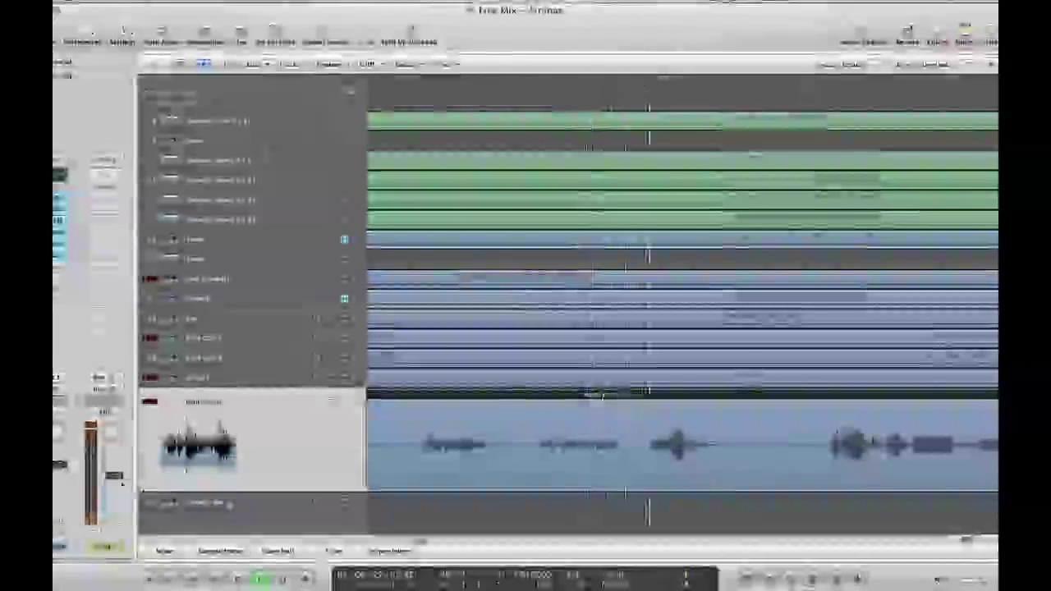
left_click(230, 504)
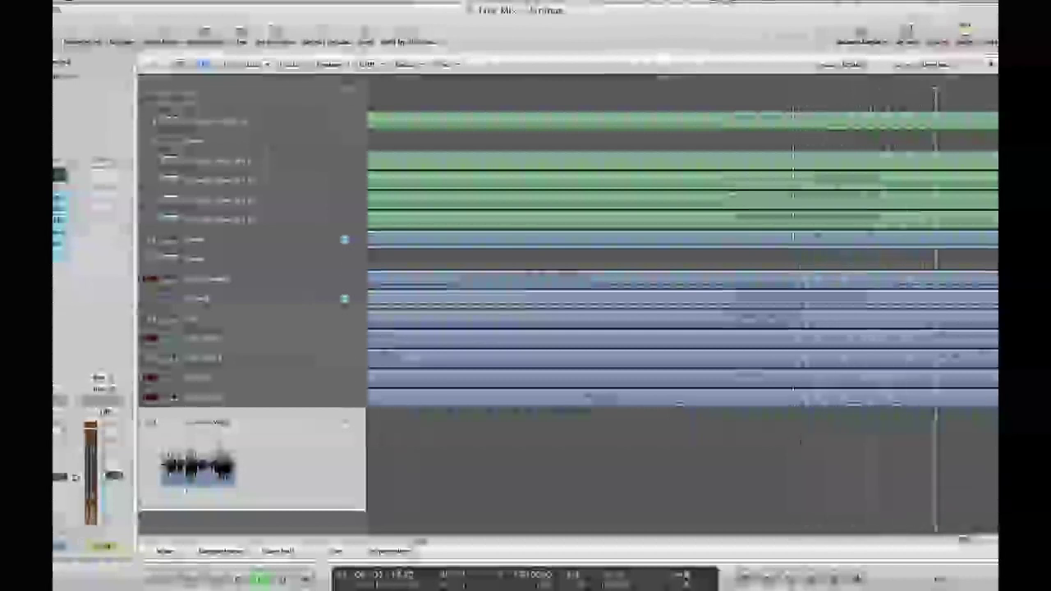
scroll(430, 426, "up", 5)
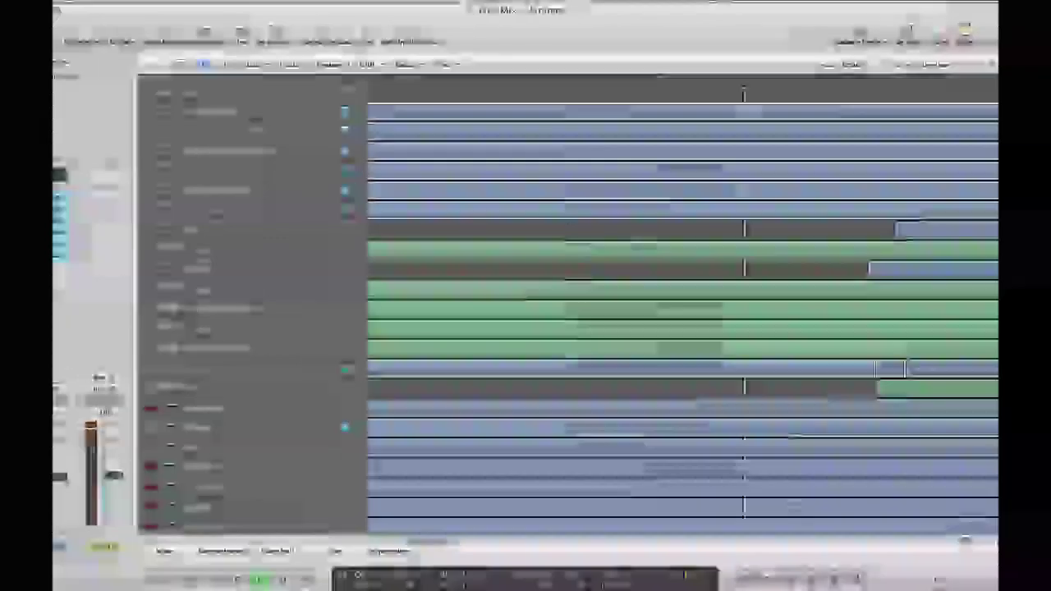
left_click_drag(995, 540, 986, 539)
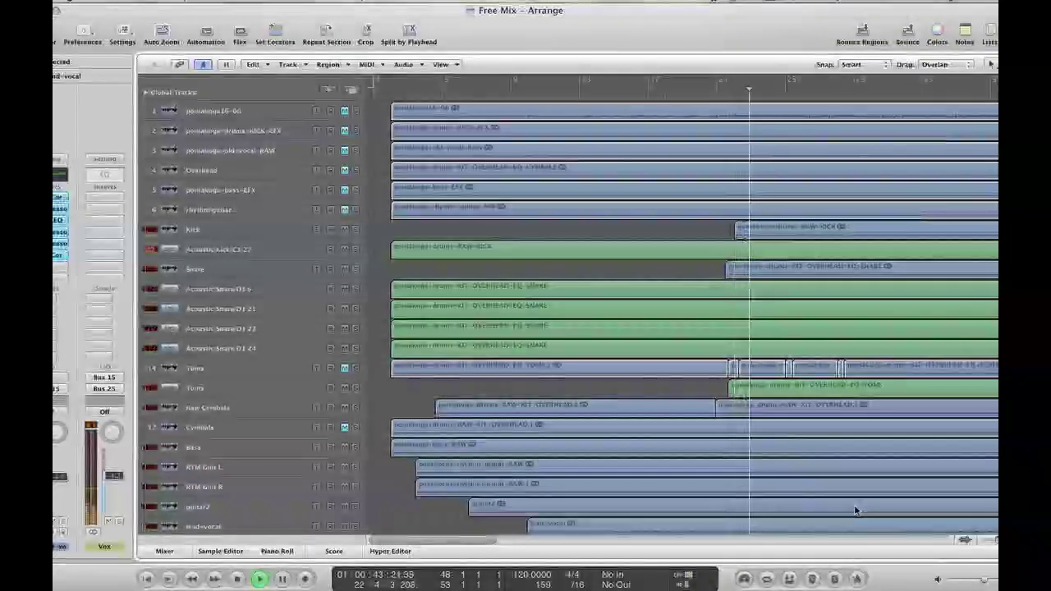
key("space")
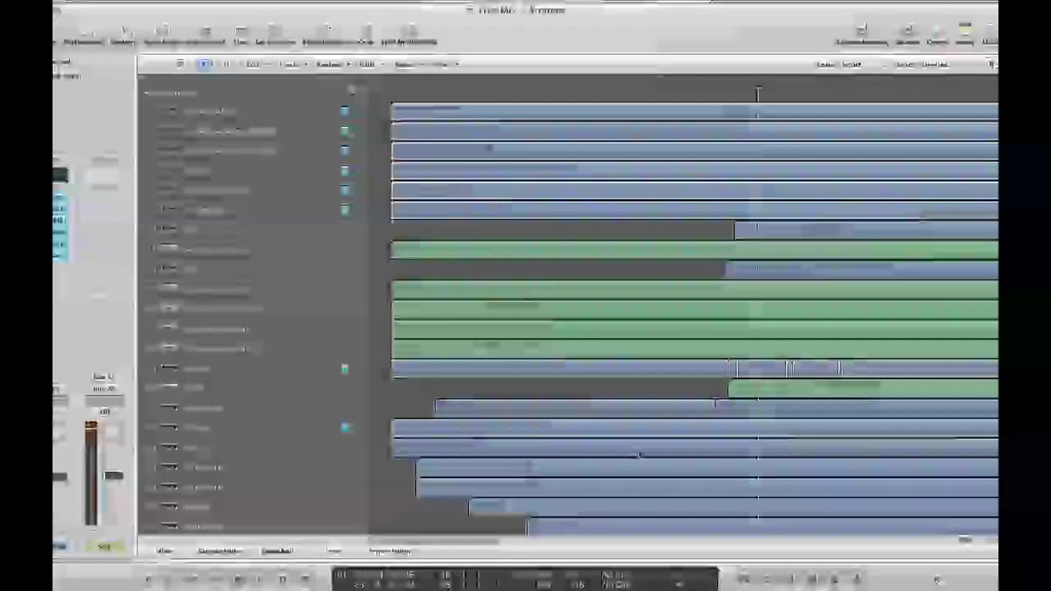
Play from about bar 17 and trim the start of the bass region to 21 3 1 1
left_click(635, 454)
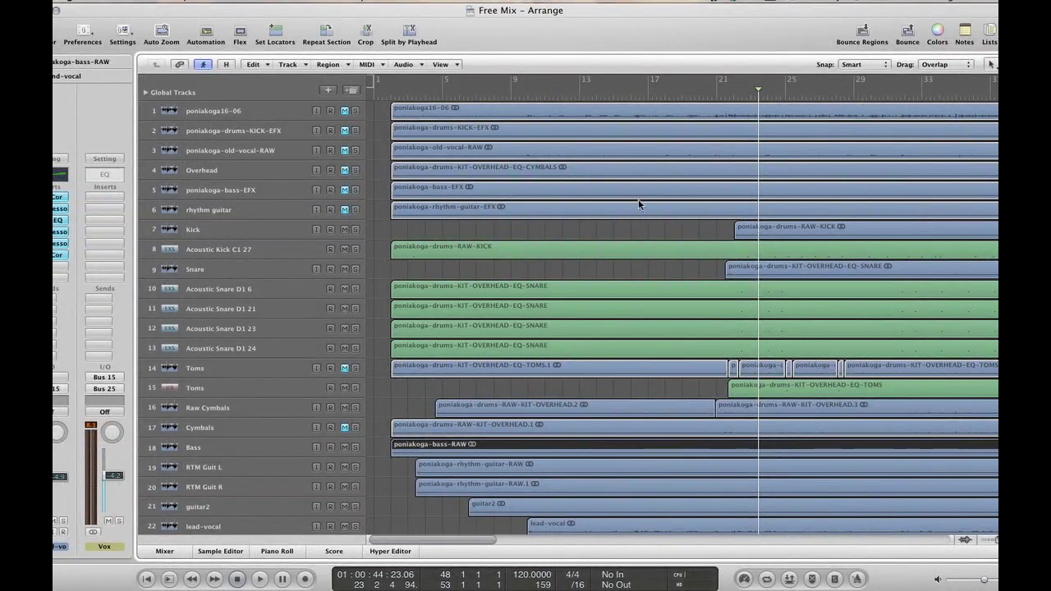
left_click(604, 100)
key("space")
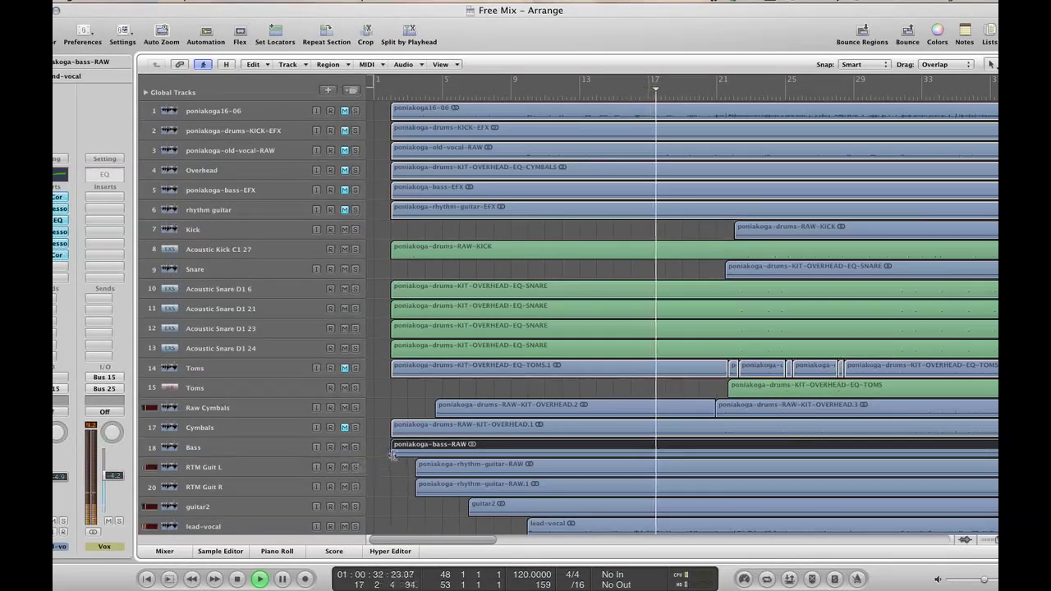
left_click_drag(392, 455, 393, 456)
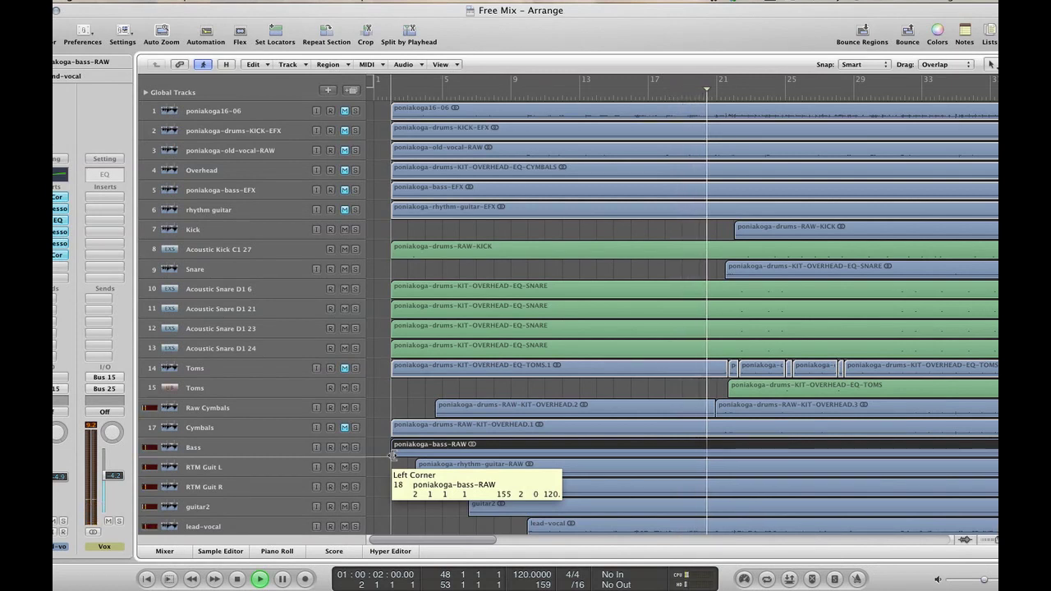
left_click_drag(392, 456, 727, 447)
key("space")
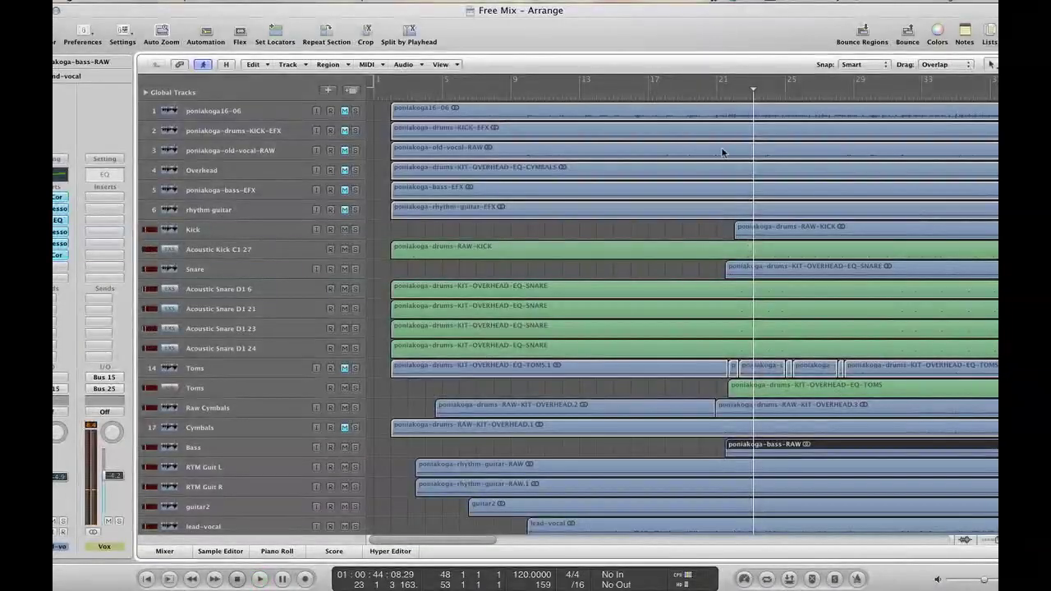
Audition the bass entry from about bar 20 and trim the bass region's start to 22 1 1 197 in the Sample Editor
left_click(704, 95)
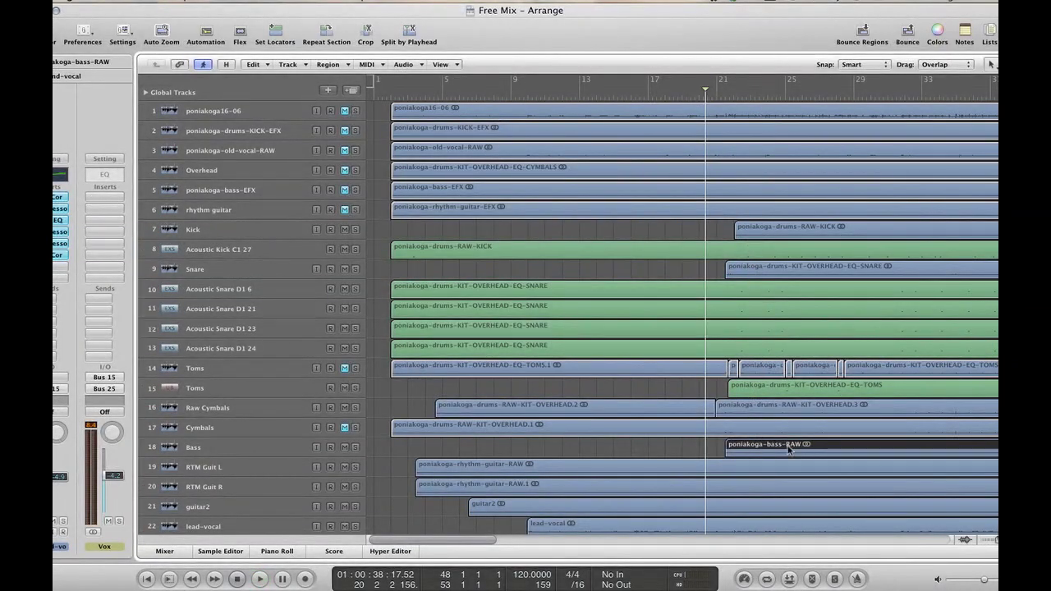
key("space")
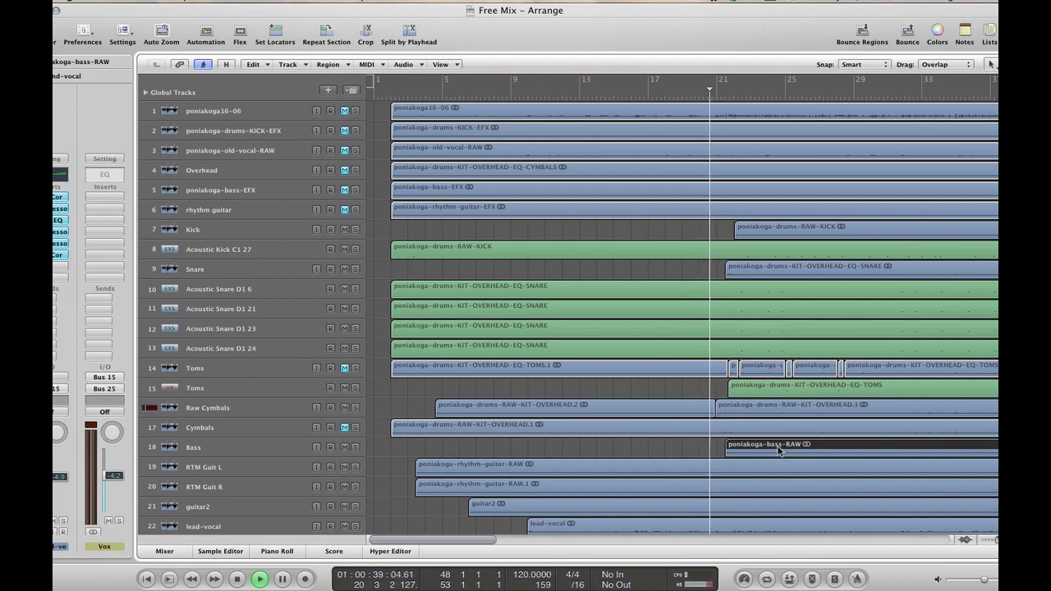
double_click(778, 448)
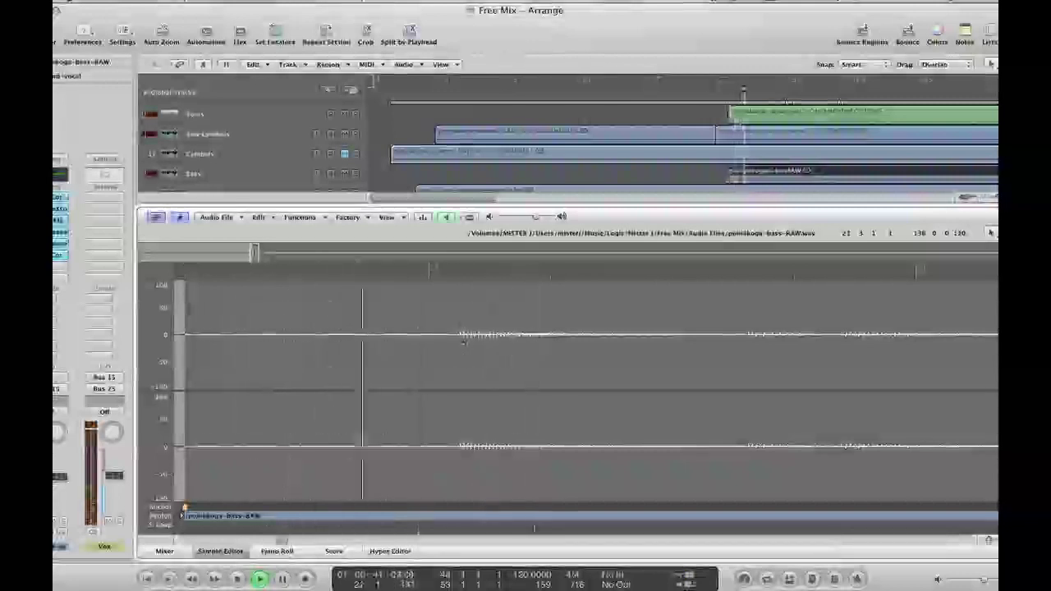
key("space")
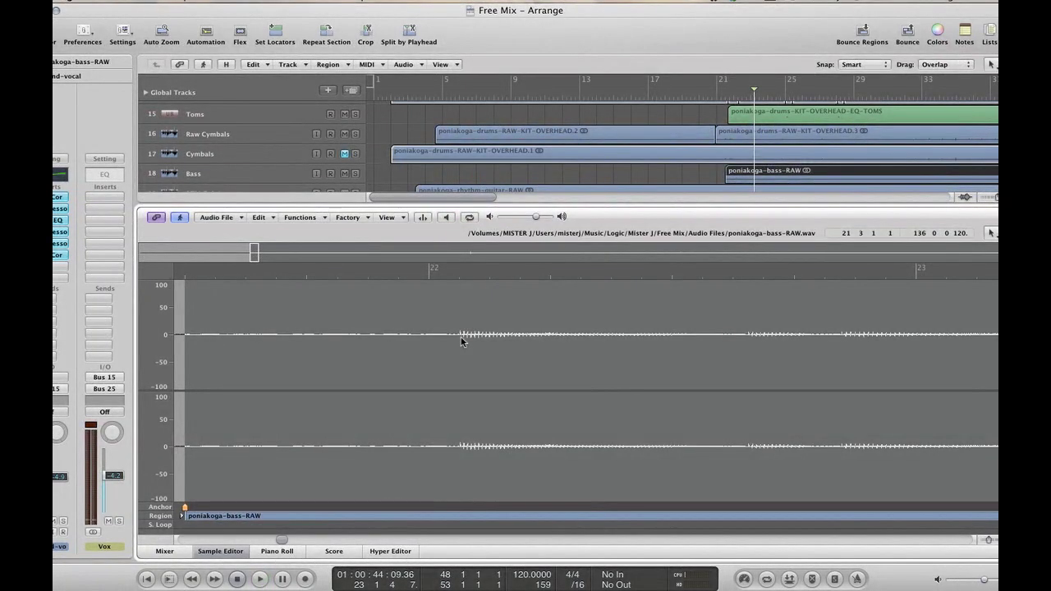
left_click(462, 342)
left_click(330, 351)
key("alt+space")
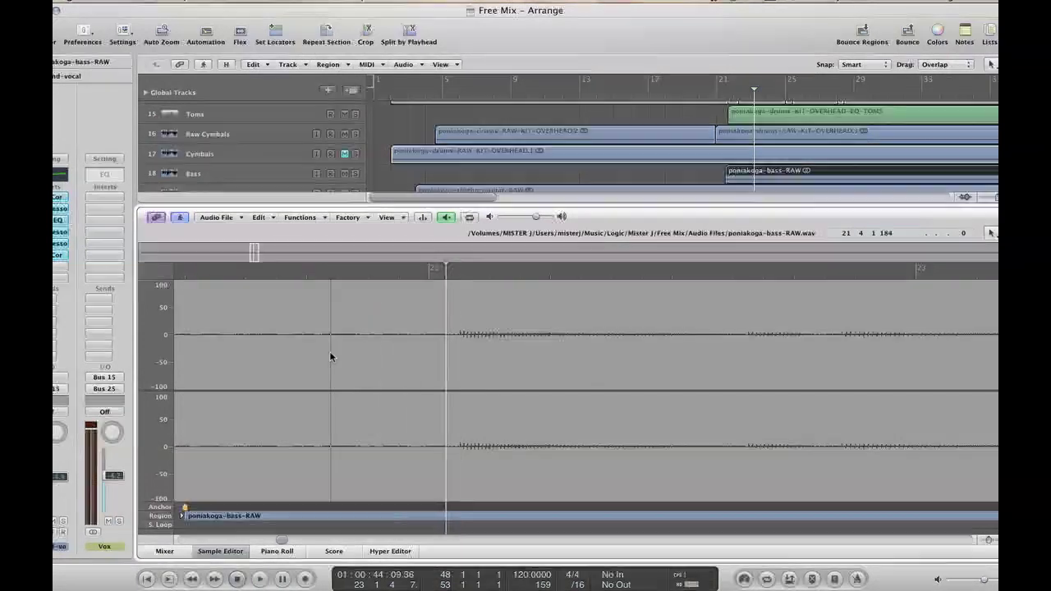
key("alt+space")
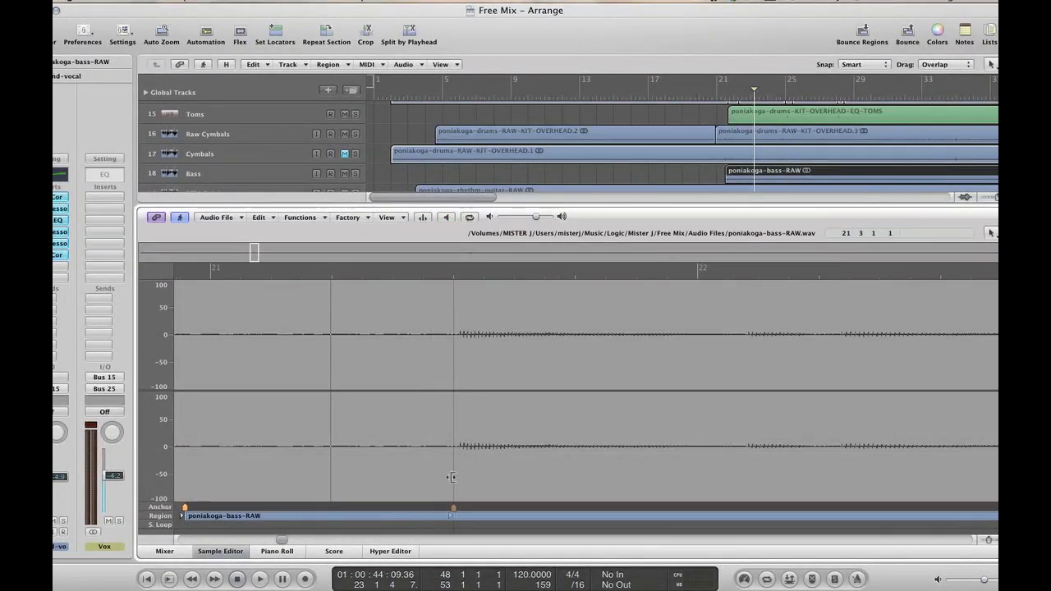
left_click_drag(453, 476, 451, 477)
left_click(230, 551)
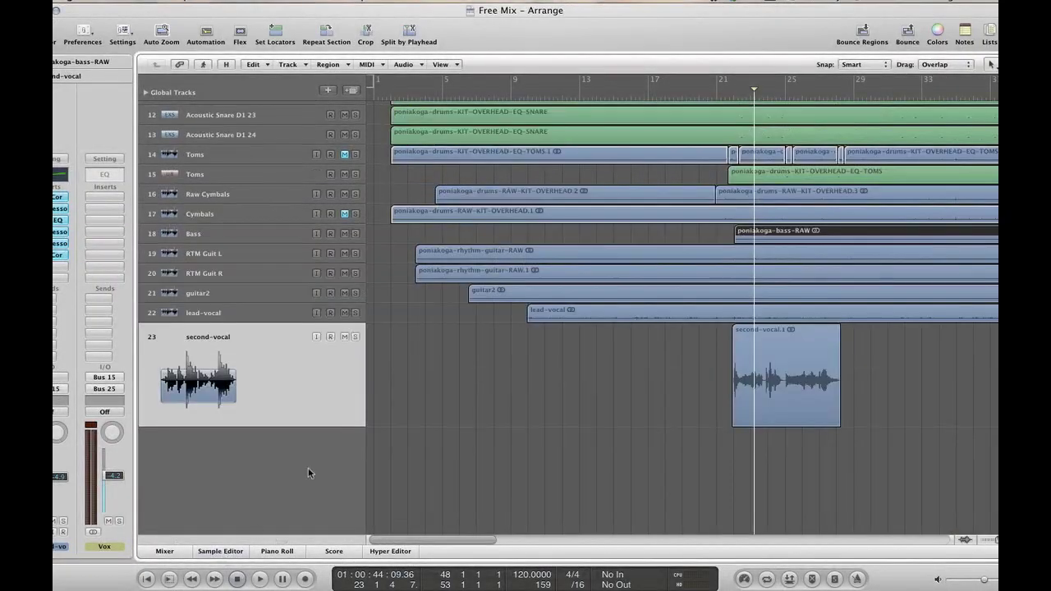
Play through the drum and bass entry, comparing the Bass and Raw Cymbals tracks in the mix
key("space")
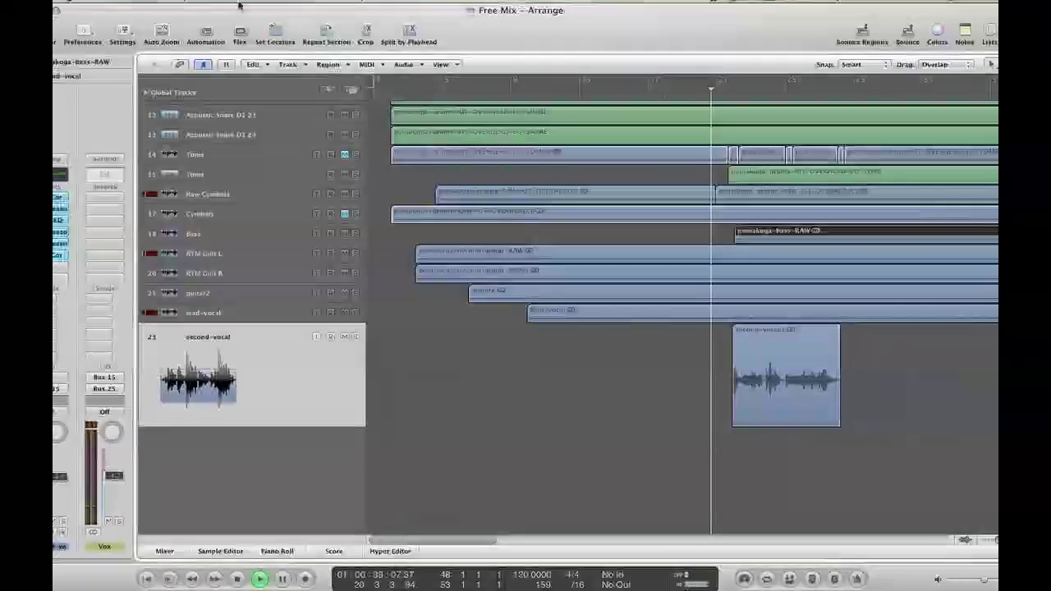
left_click(229, 235)
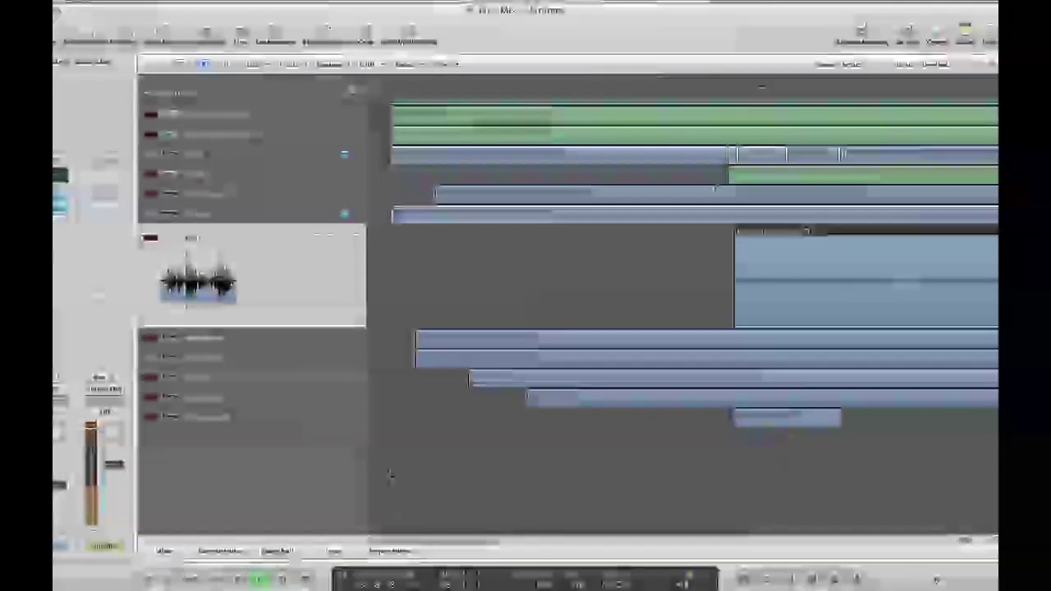
left_click_drag(416, 543, 466, 536)
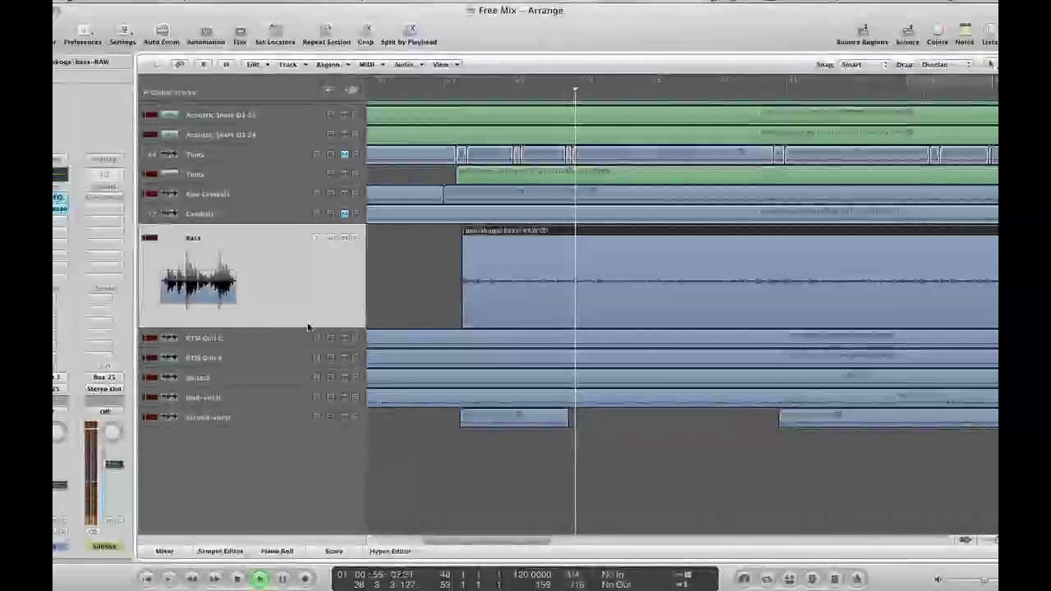
left_click(234, 196)
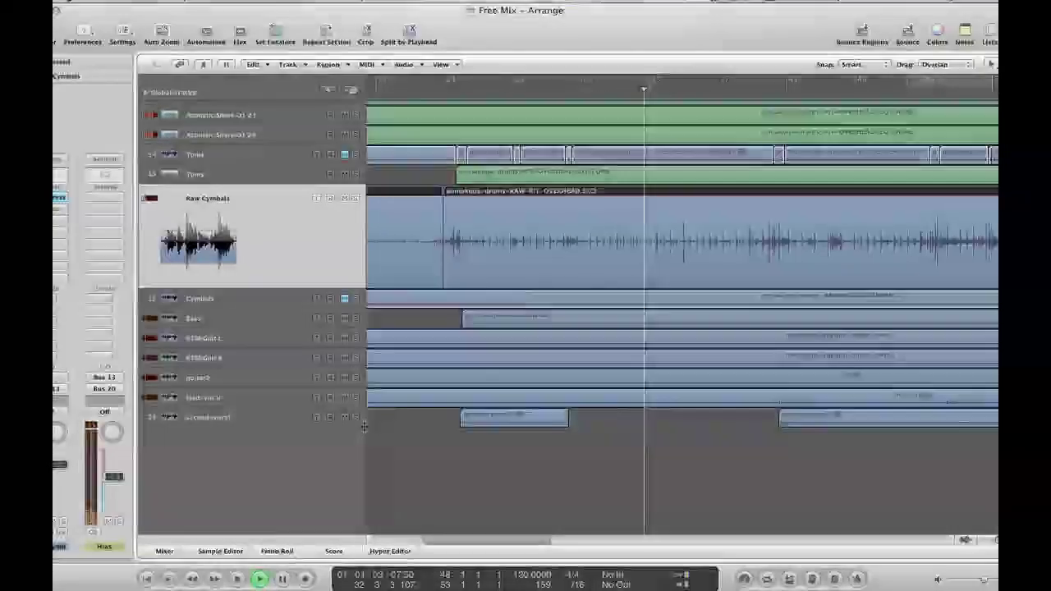
left_click(246, 318)
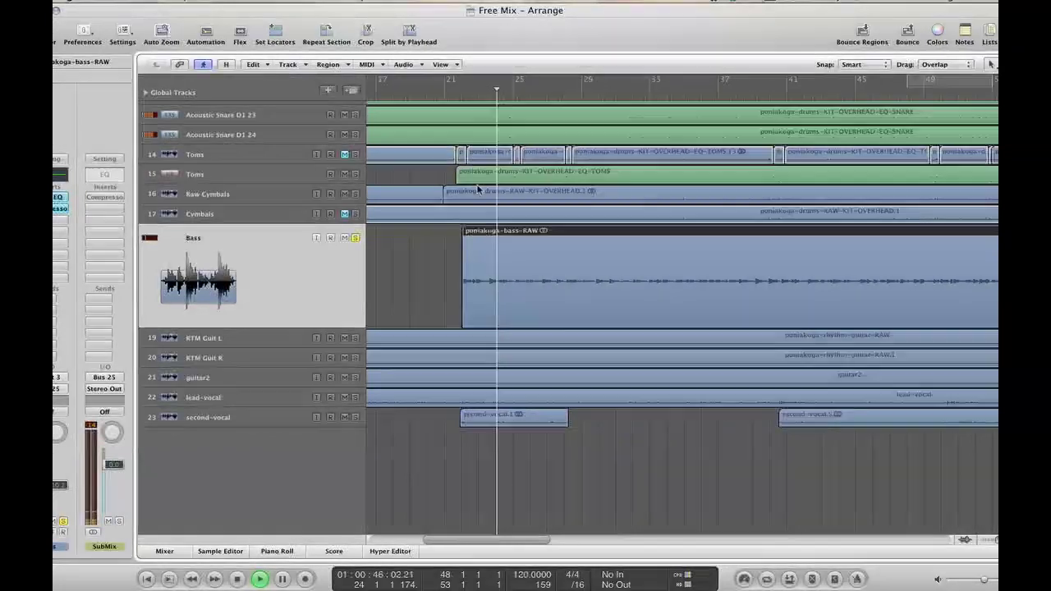
Examine the bass region's waveform through to its end in the Sample Editor while it plays
double_click(548, 237)
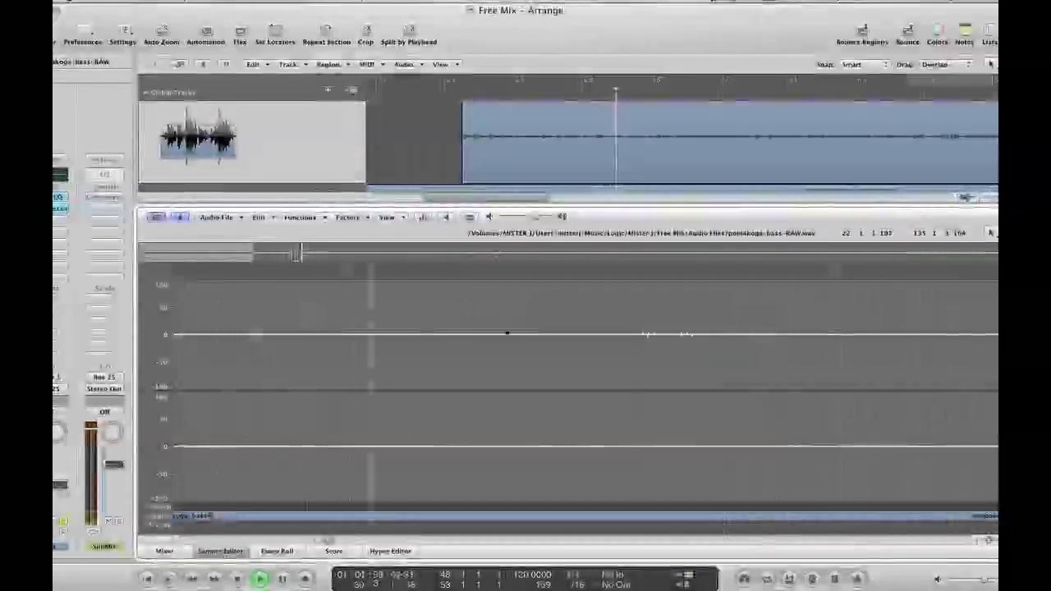
left_click_drag(990, 542, 980, 544)
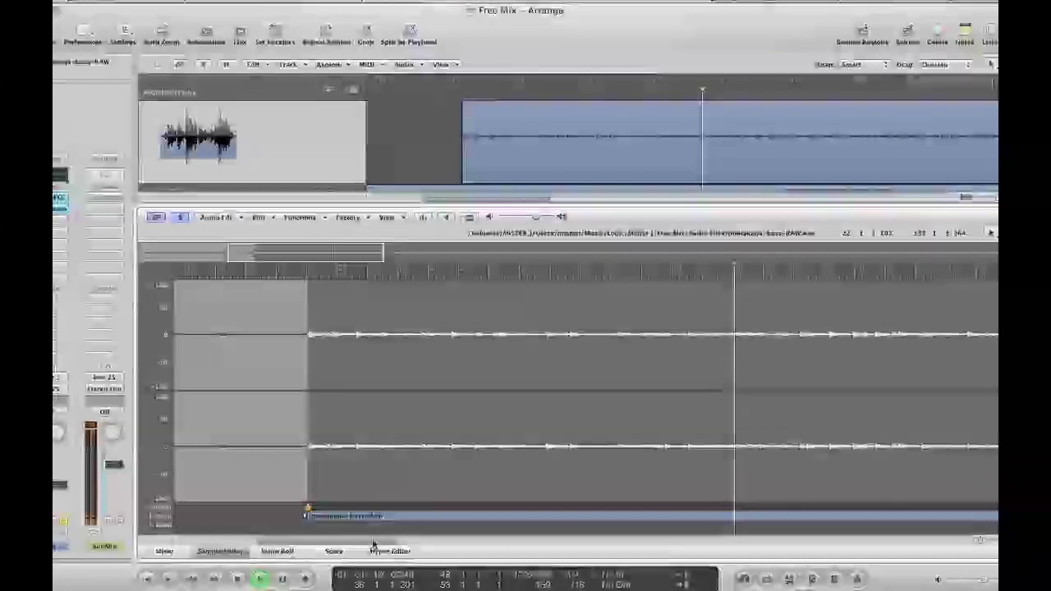
left_click_drag(377, 545, 964, 539)
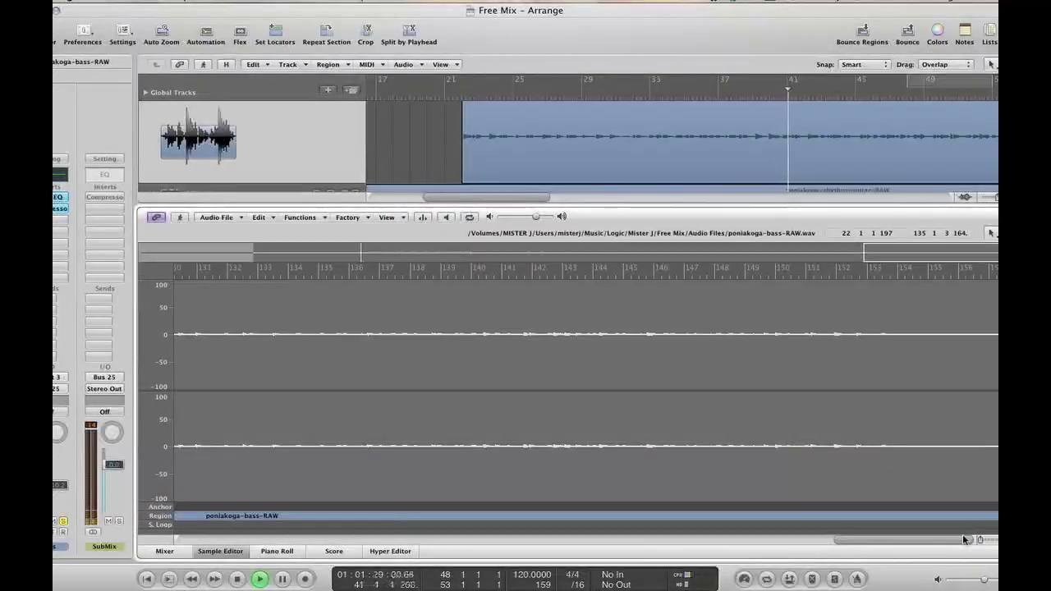
left_click(220, 551)
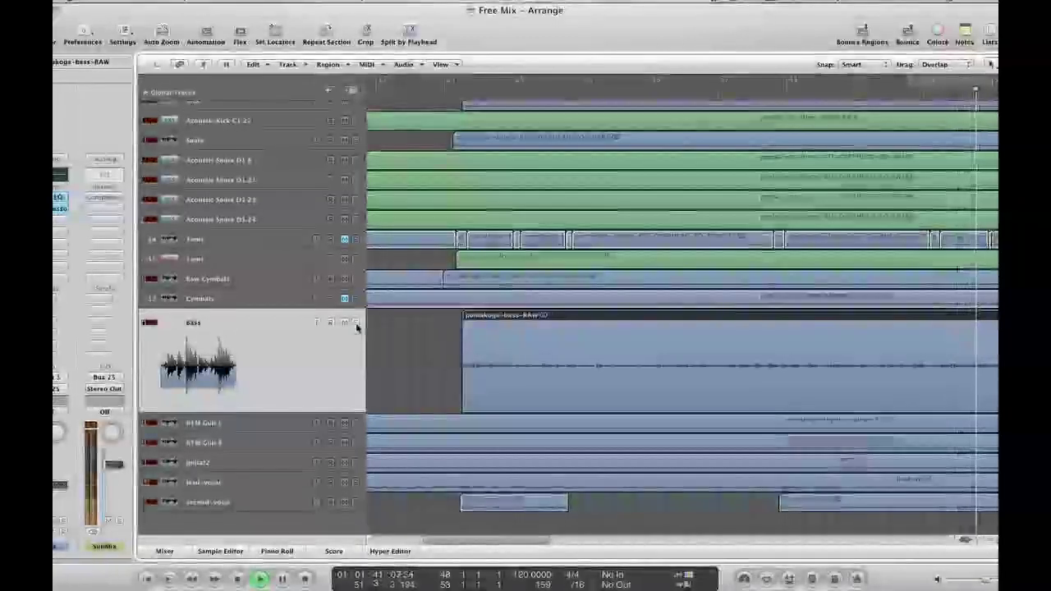
Make the view follow the playhead and check the Raw Cymbals and Bass tracks, replaying from about bar 61
left_click(246, 279)
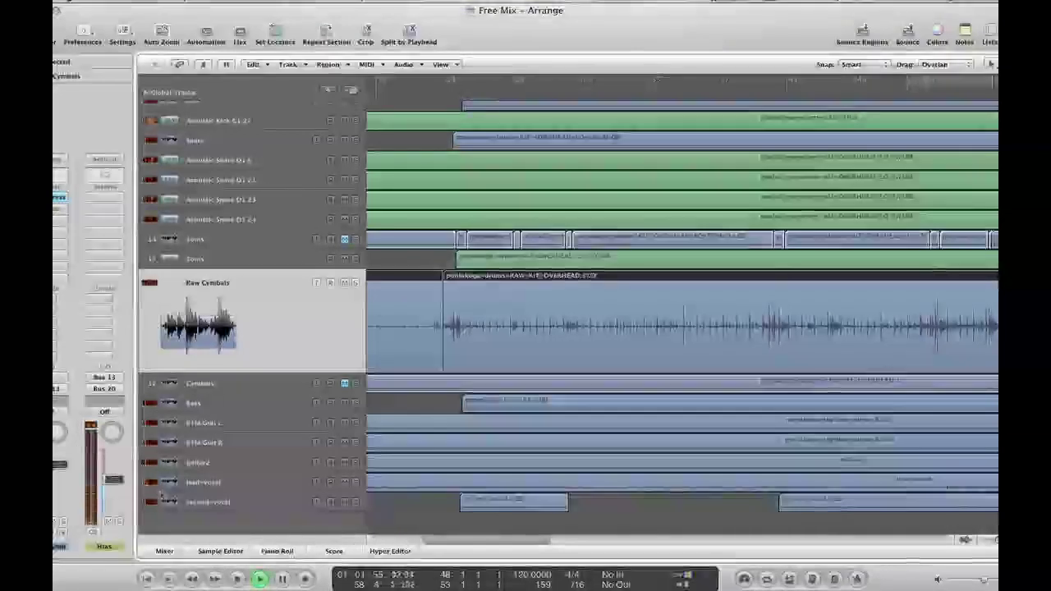
left_click(204, 65)
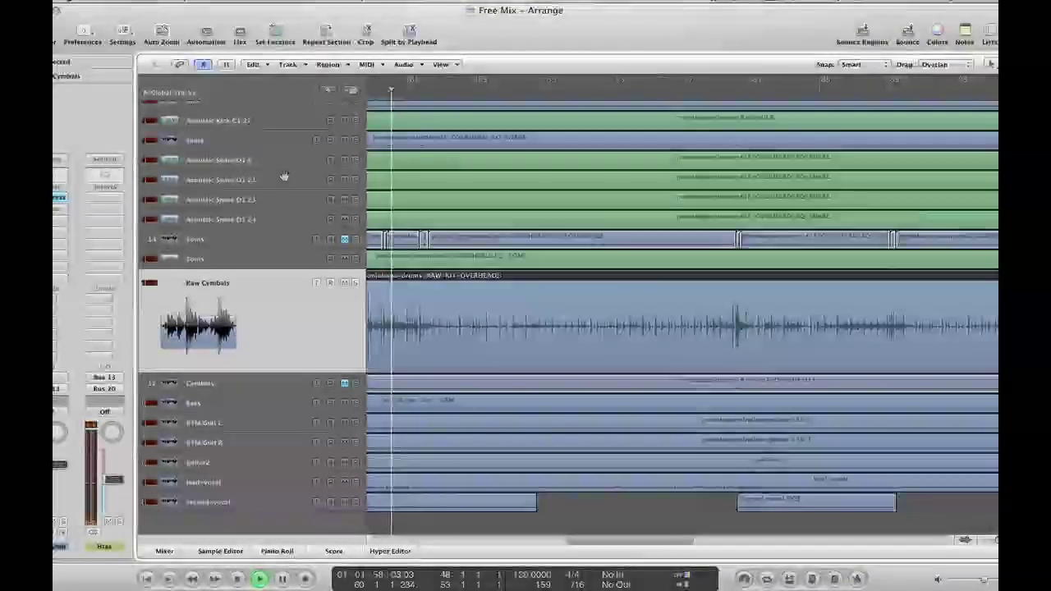
left_click(243, 407)
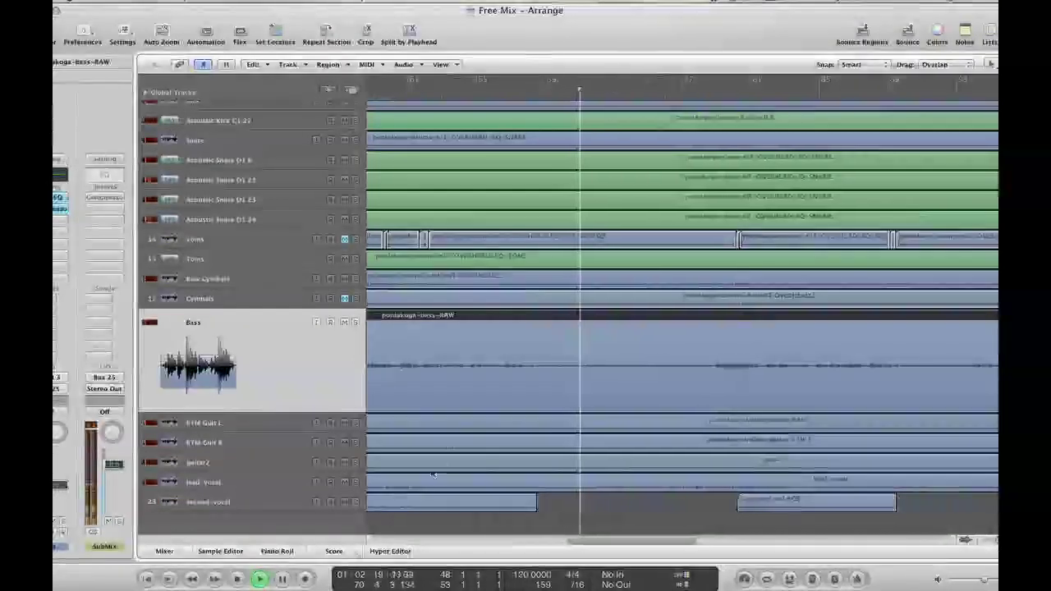
left_click(419, 91)
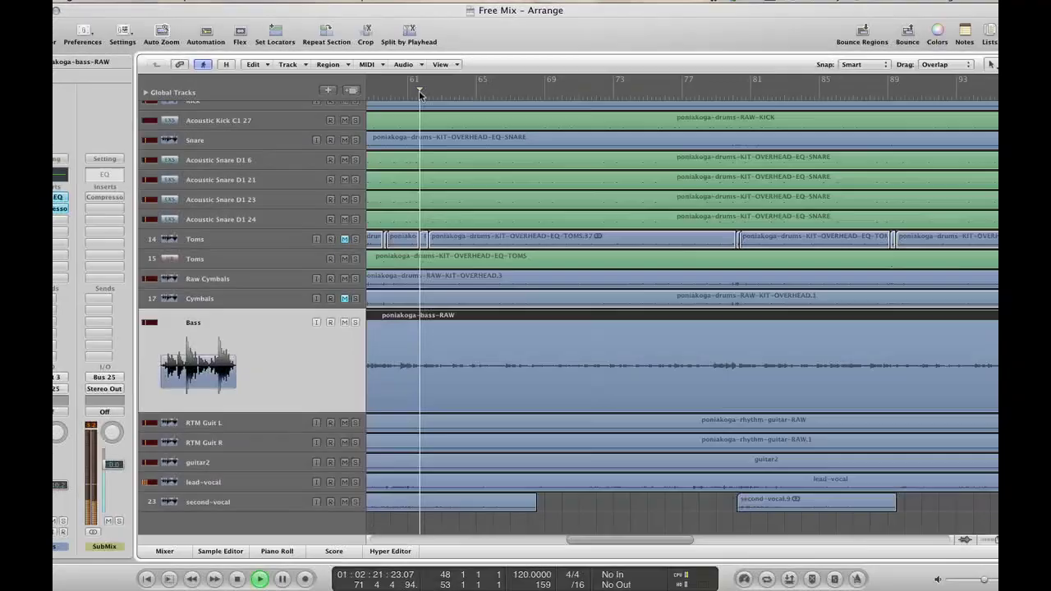
Raise the low-cut frequency in the Snares bus's Channel EQ while playing the Snare track
left_click(257, 145)
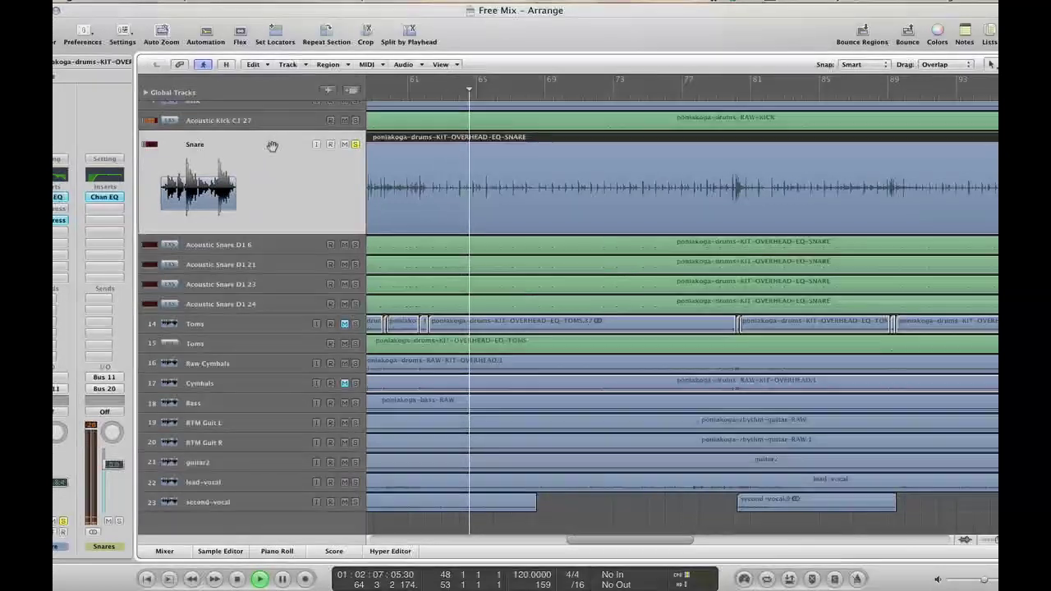
key("space")
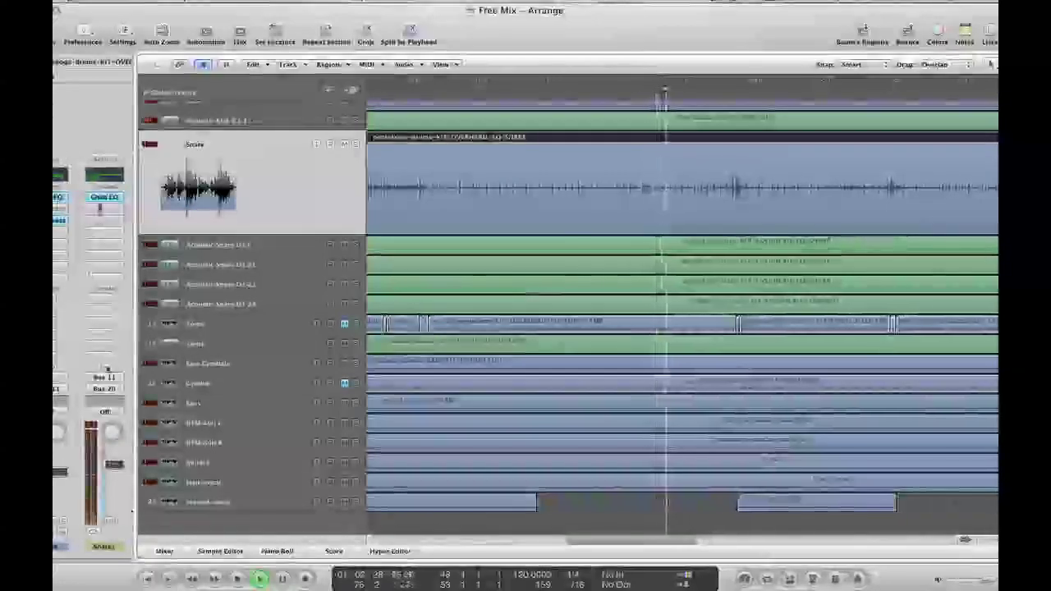
double_click(101, 199)
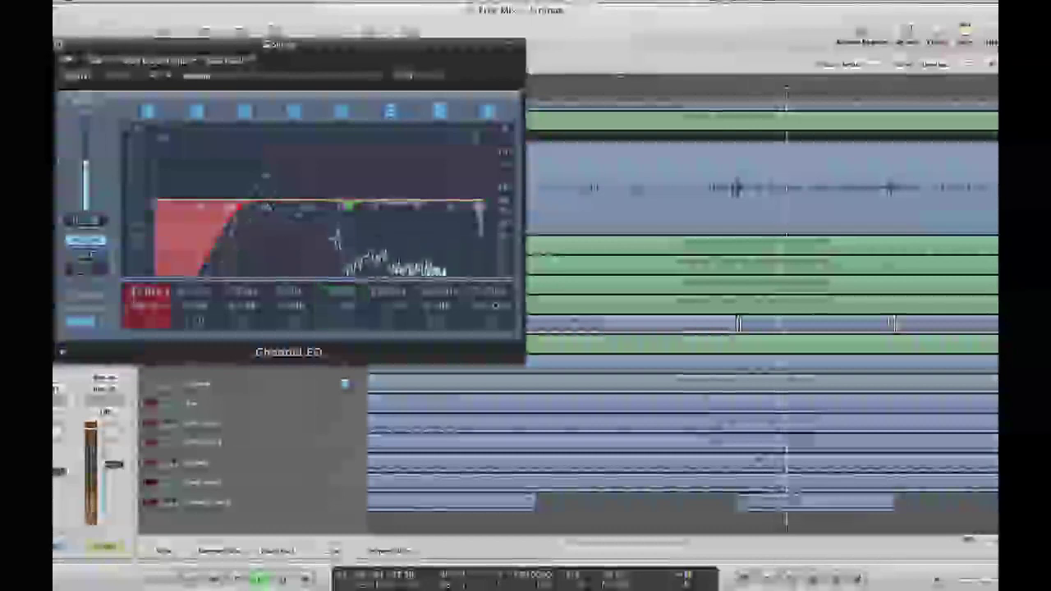
left_click_drag(138, 293, 137, 289)
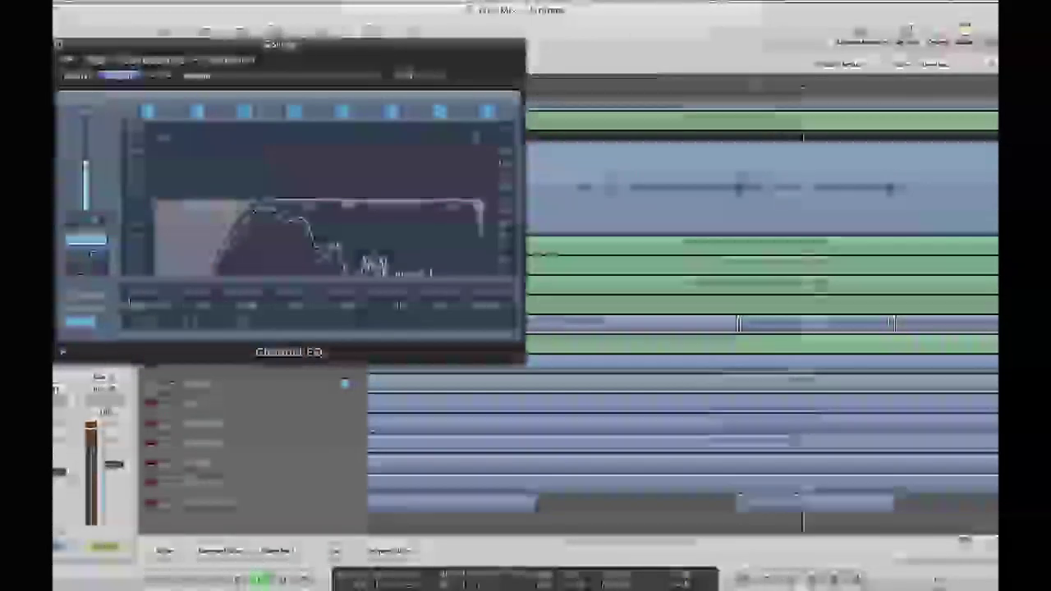
left_click(58, 44)
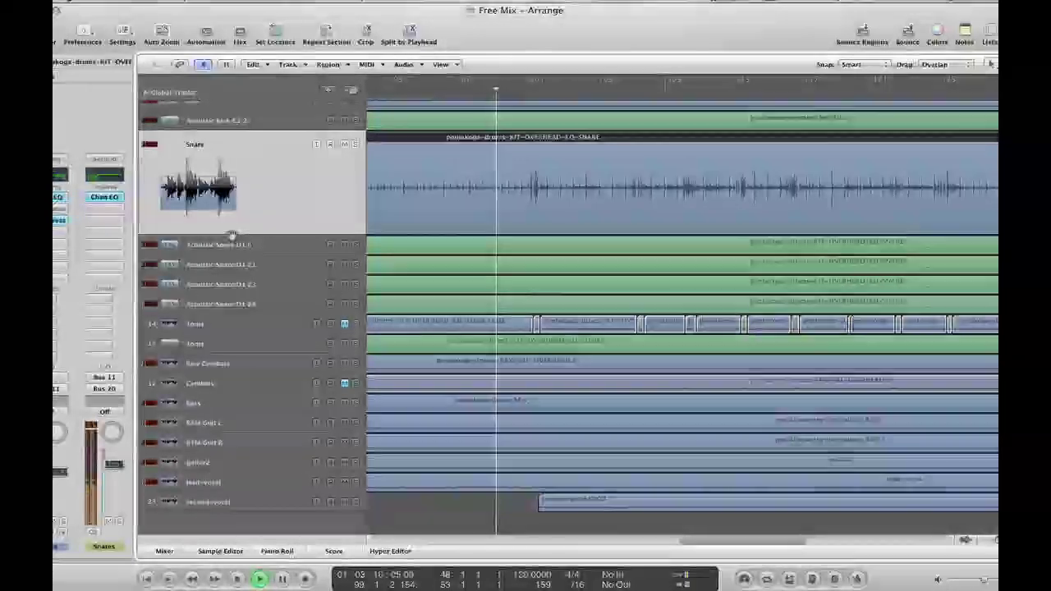
Loop playback over bars 93 to 101 and solo the Snare track
key("space")
left_click_drag(397, 88, 529, 87)
key("space")
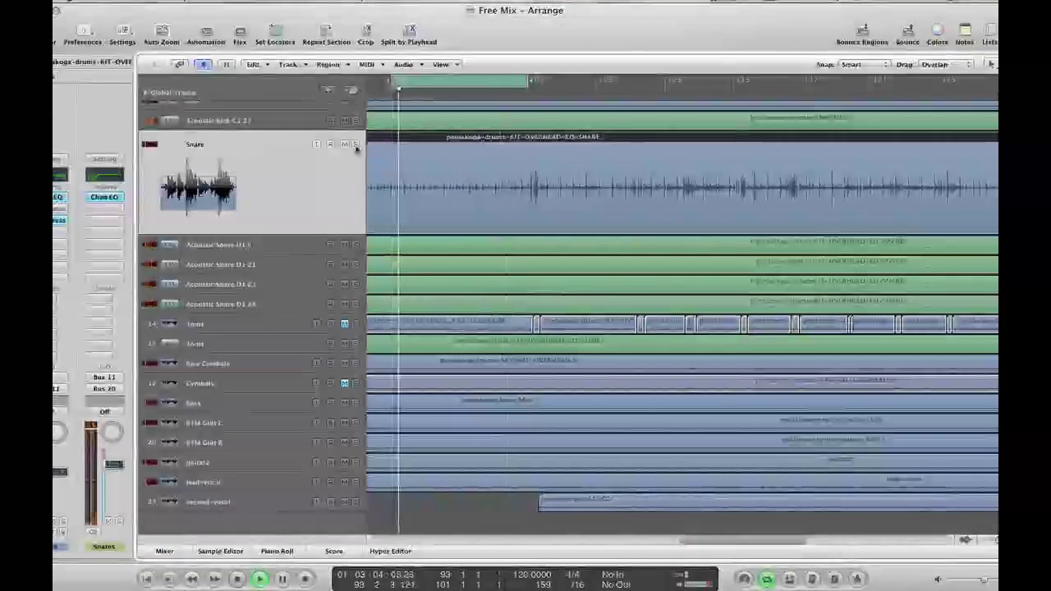
left_click(356, 145)
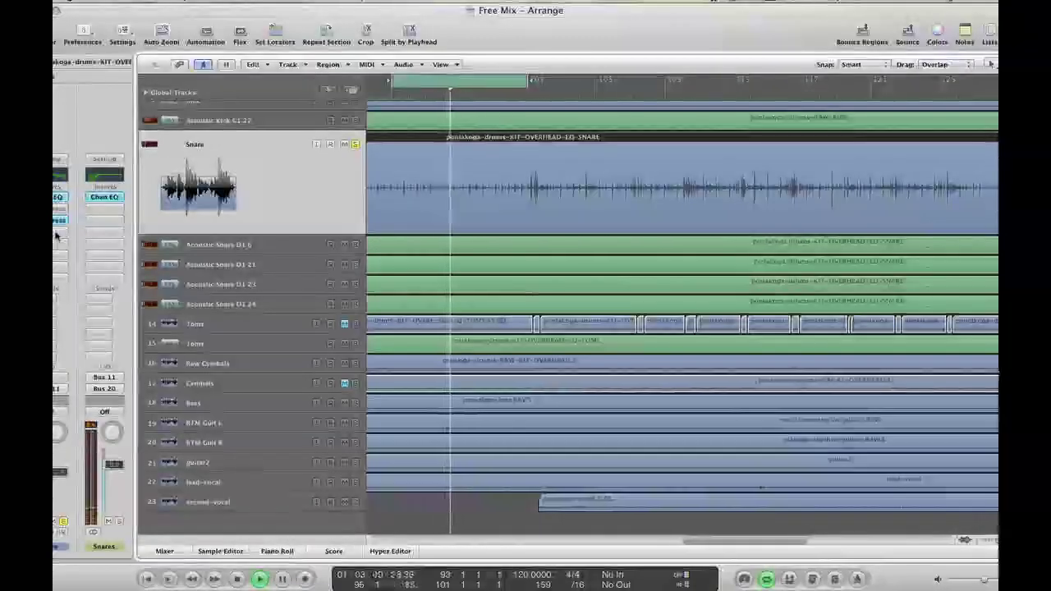
Insert a stereo Compressor on the Snare track with a 5.2:1 ratio, -25 dB threshold and 0 dB gain
left_click(56, 235)
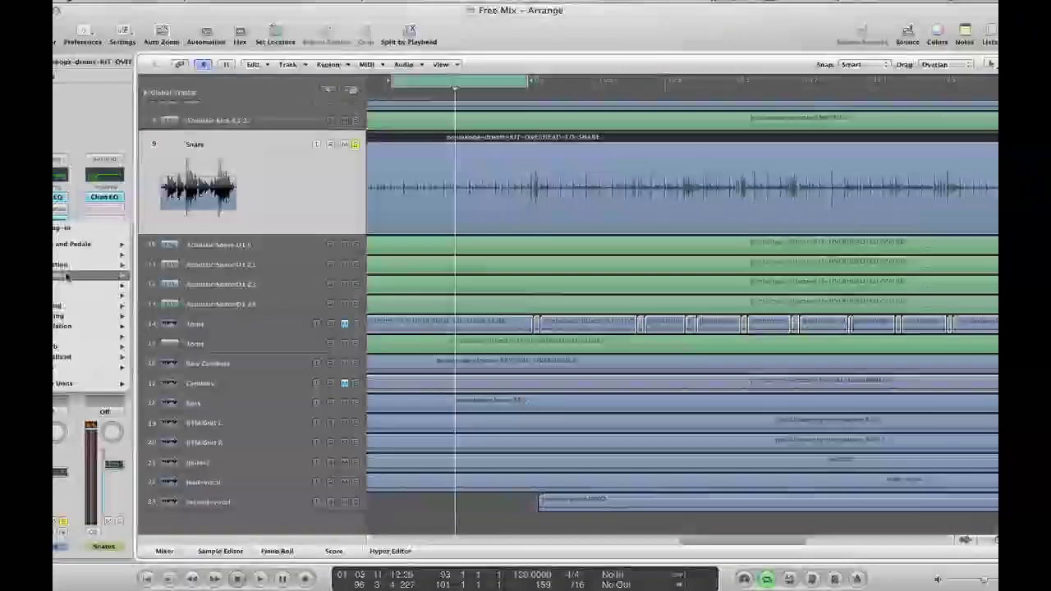
mouse_move(68, 276)
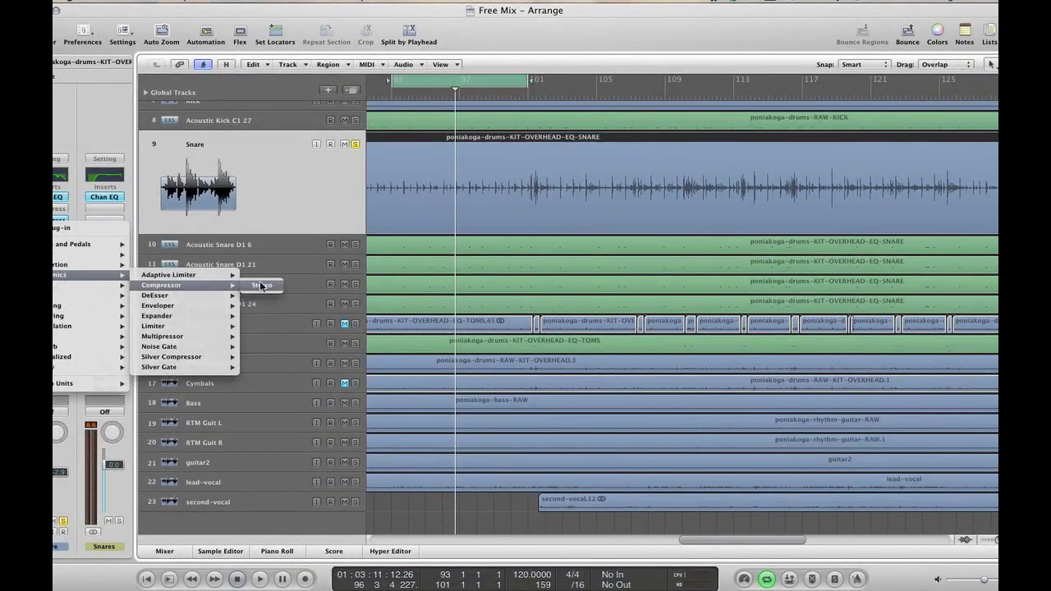
left_click(261, 285)
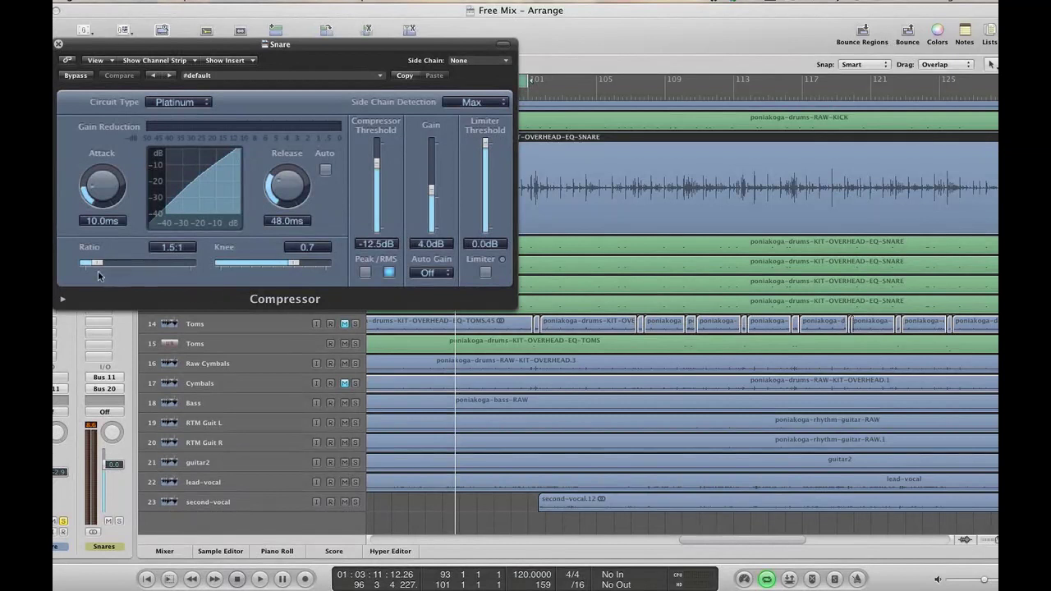
left_click_drag(98, 264, 122, 260)
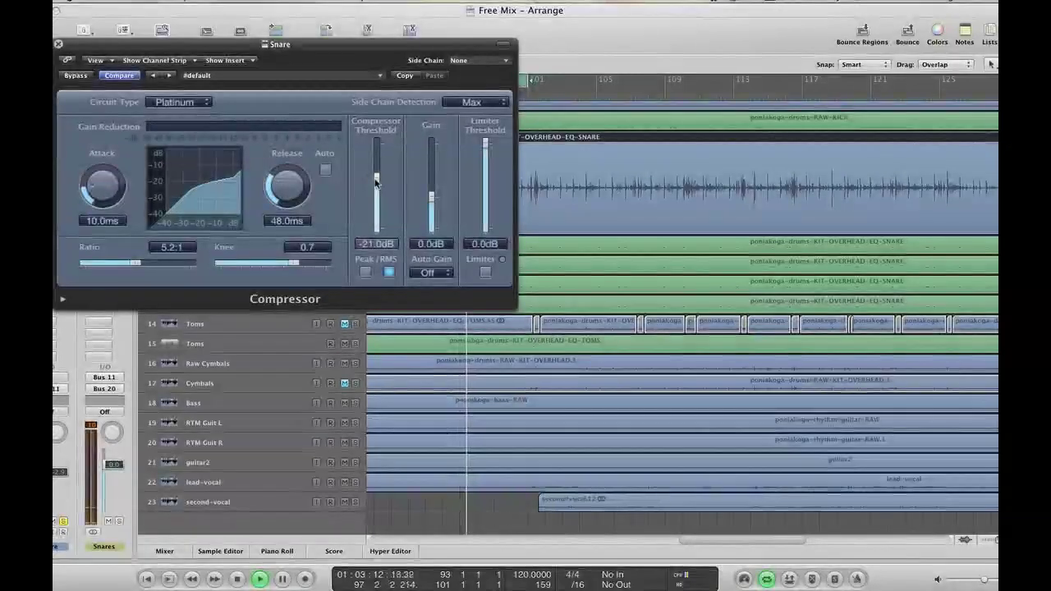
left_click_drag(375, 187, 375, 190)
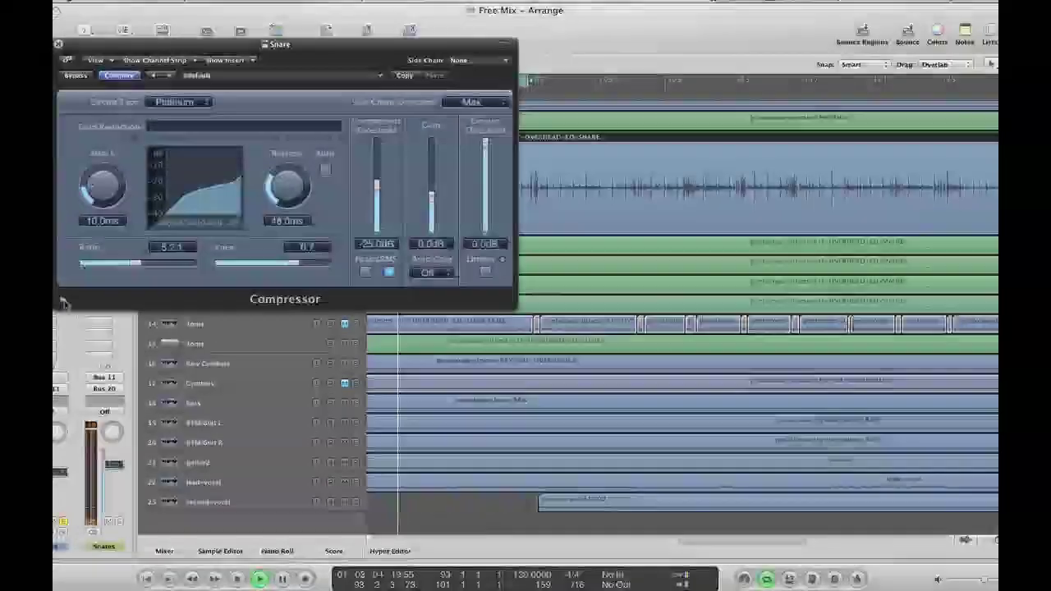
Set the snare compressor's output distortion to Soft and raise its gain
left_click(62, 299)
left_click(156, 316)
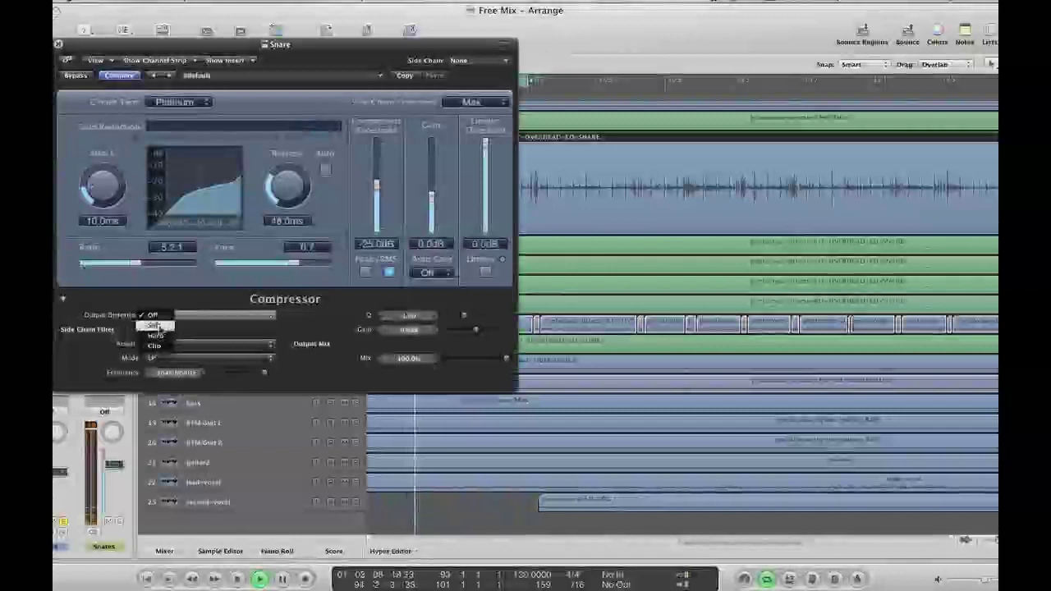
left_click(157, 328)
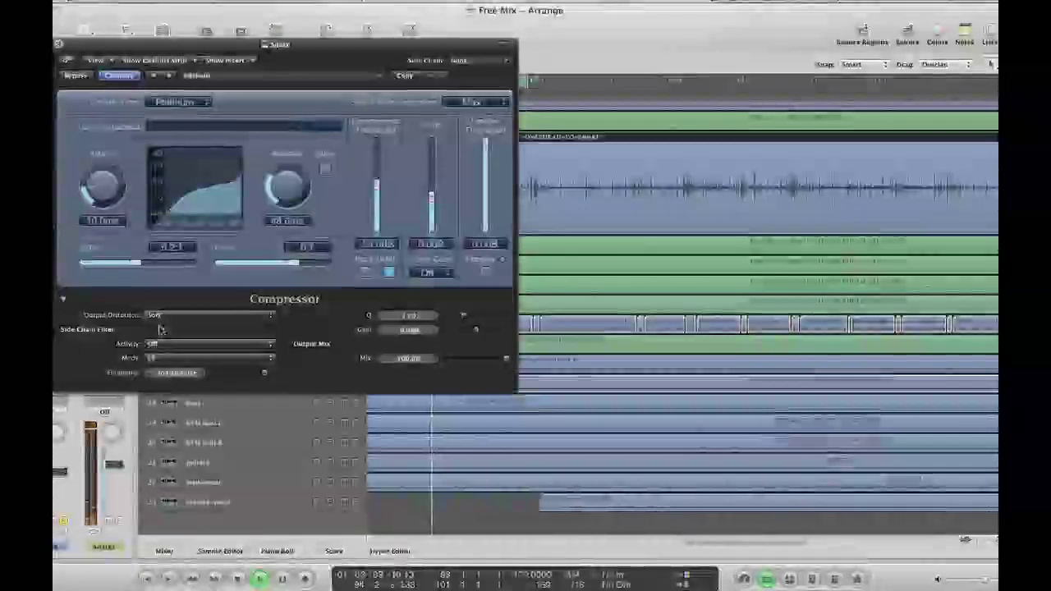
left_click(62, 299)
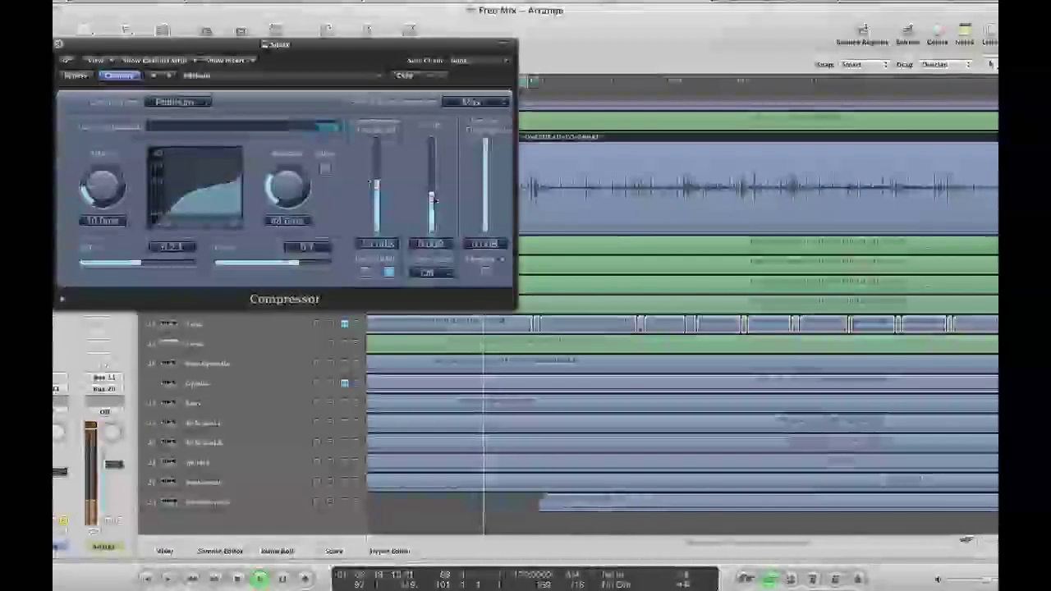
left_click_drag(433, 201, 433, 190)
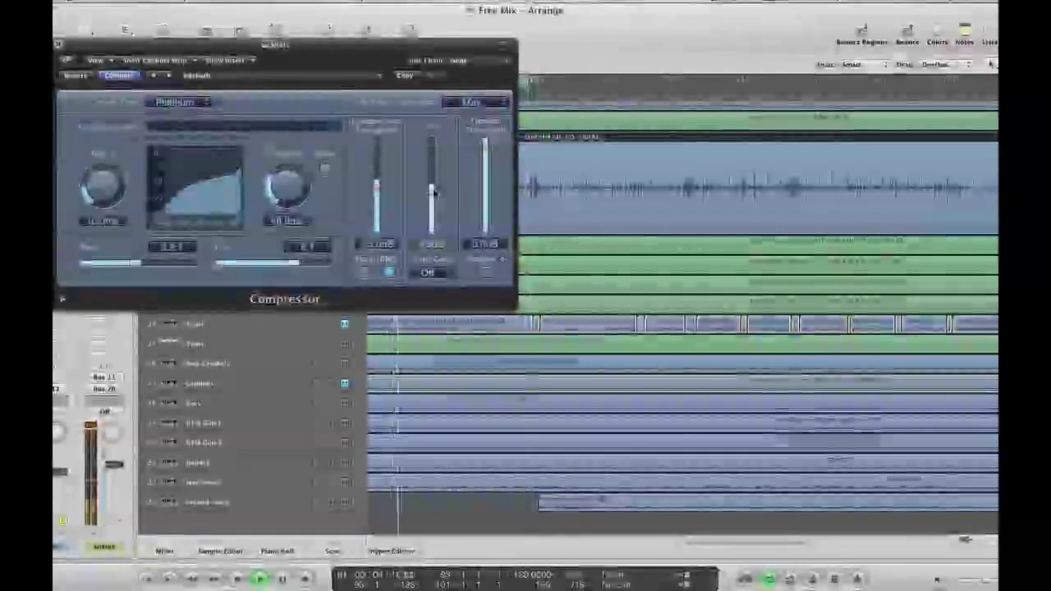
left_click(58, 46)
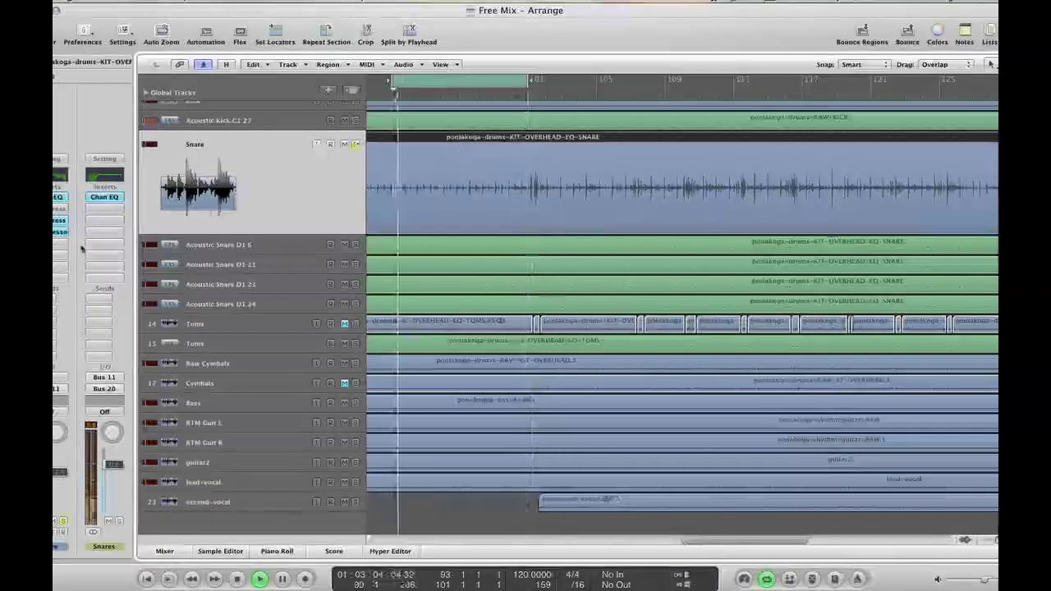
Unsolo the Snare track and compare the full mix with and without it from about bar 100
left_click(356, 145)
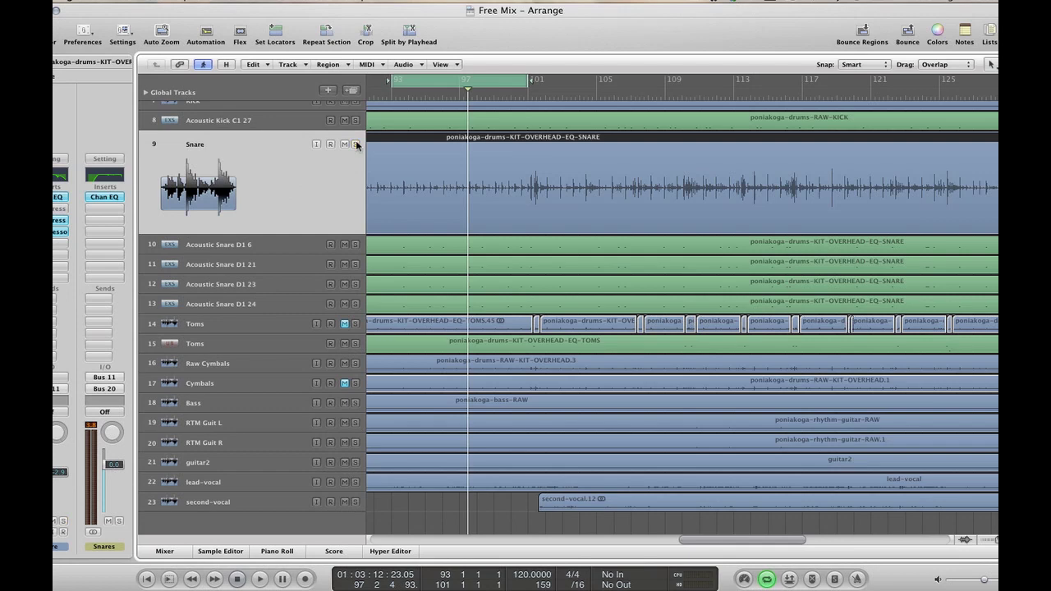
key("space")
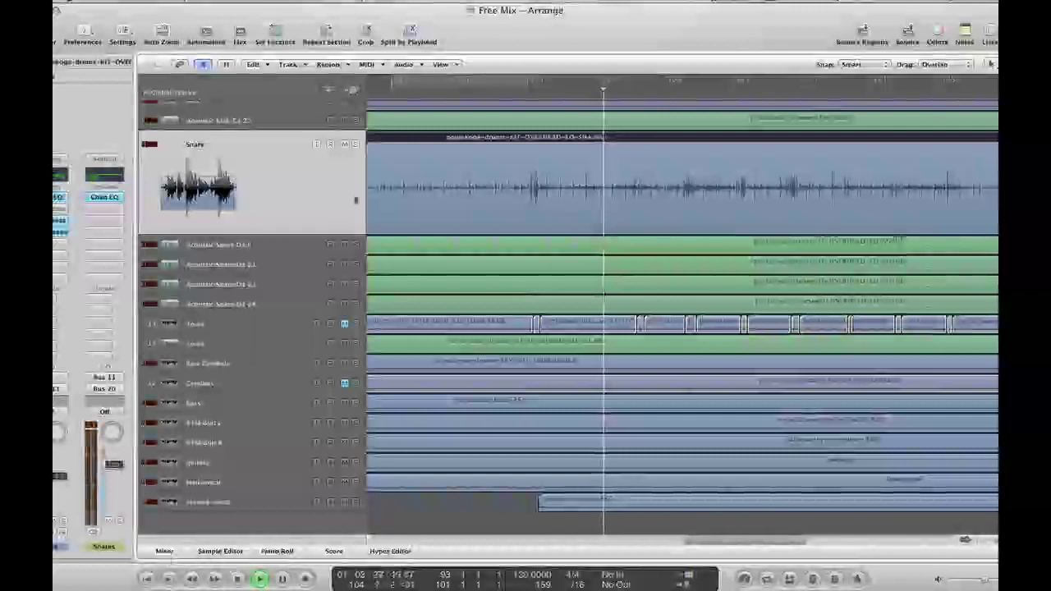
left_click(346, 146)
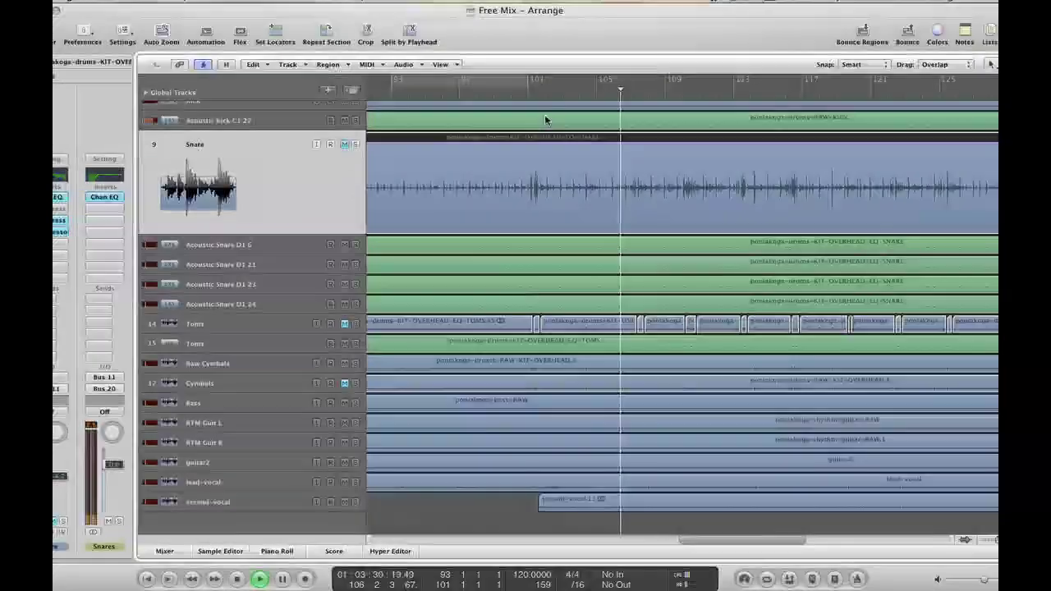
left_click(520, 93)
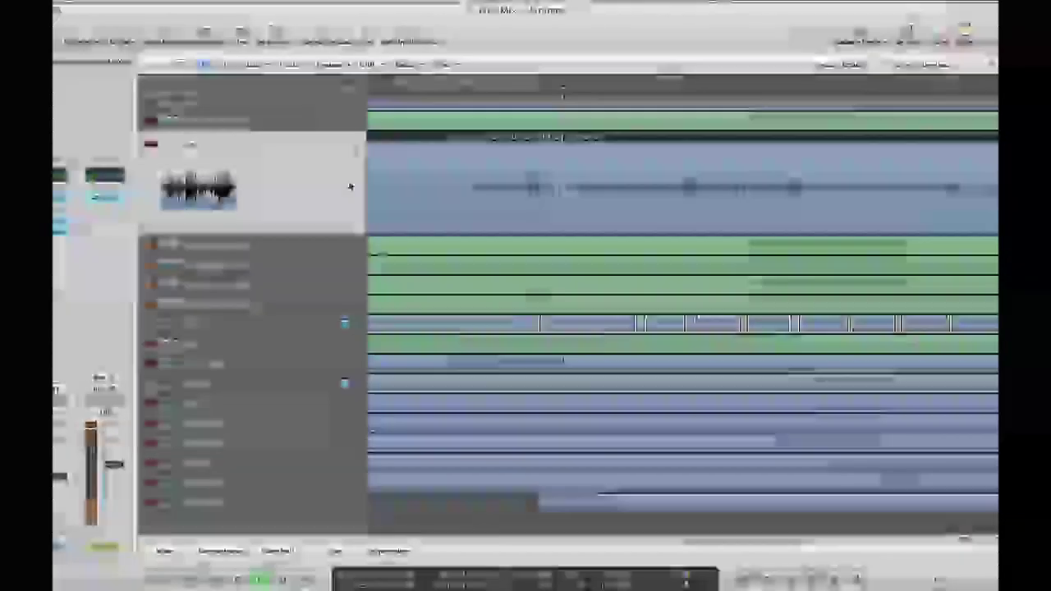
Insert a stereo Compressor on the soloed Raw Cymbals track, raising its ratio and lowering its threshold
left_click(245, 363)
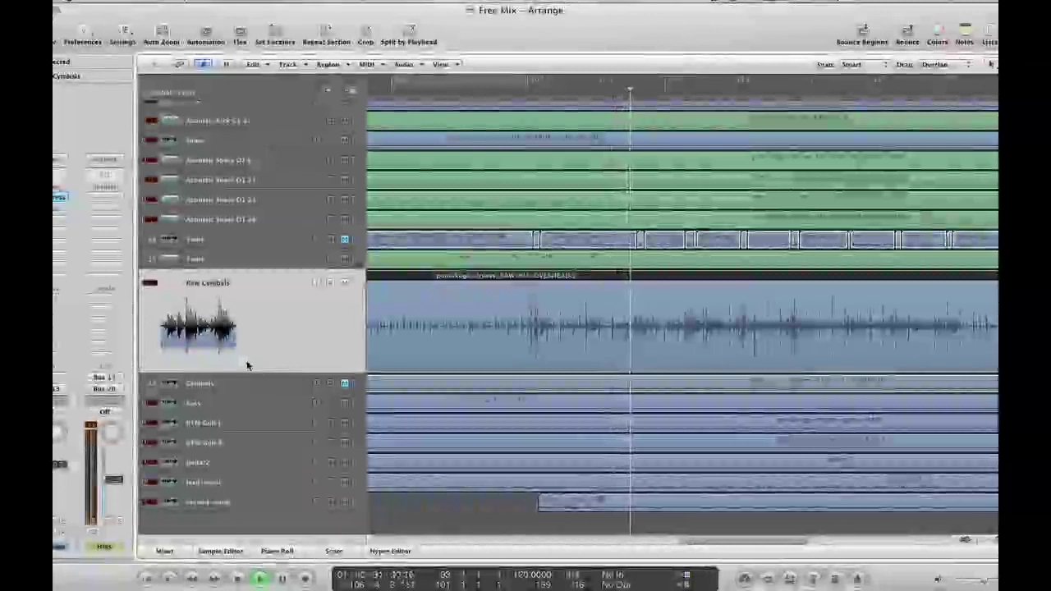
left_click(355, 282)
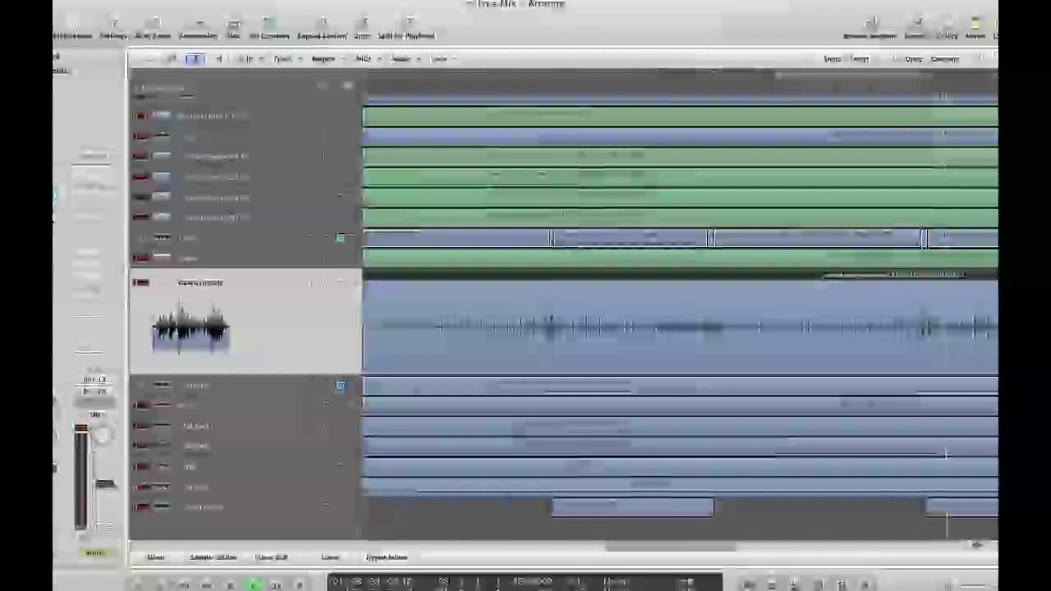
left_click(54, 217)
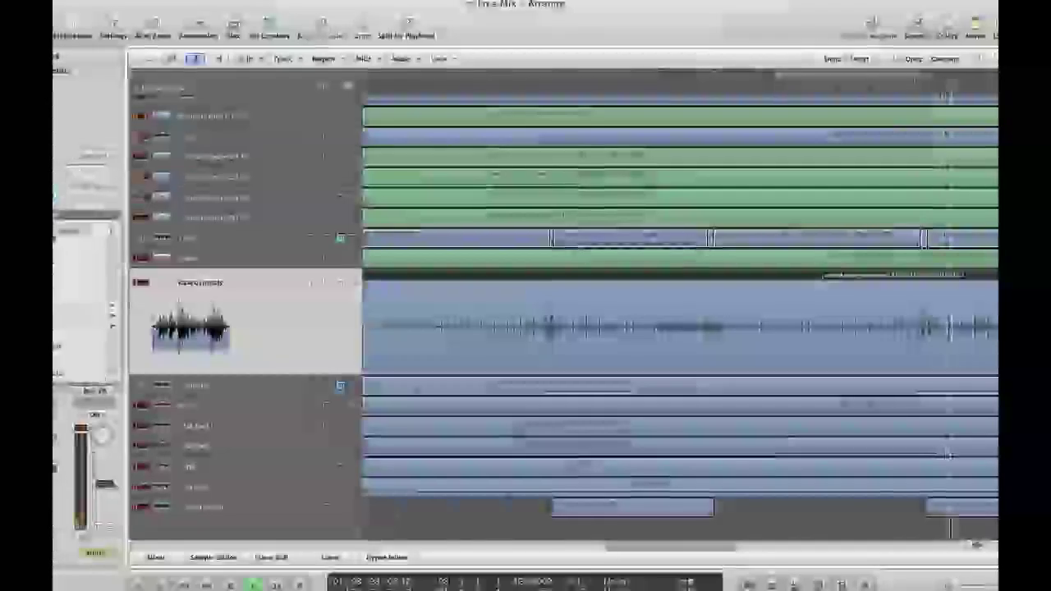
mouse_move(62, 264)
mouse_move(183, 275)
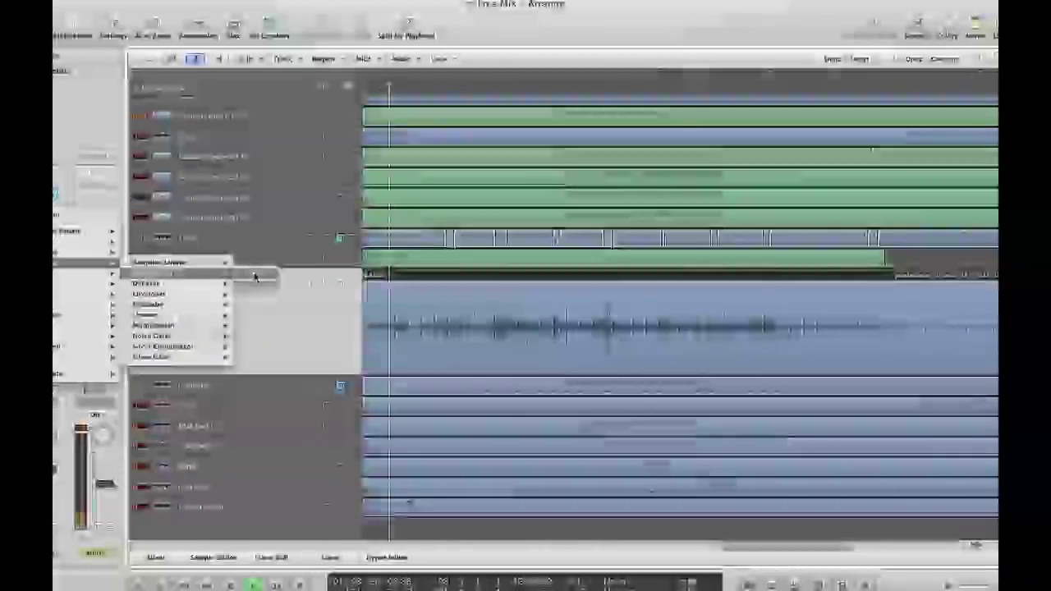
left_click(255, 277)
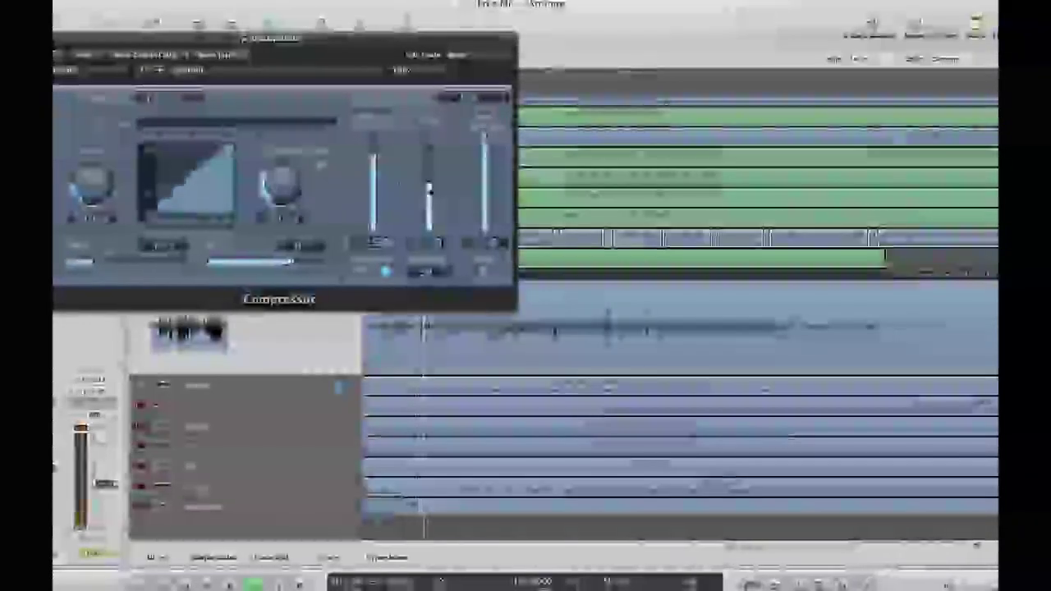
left_click_drag(280, 38, 775, 48)
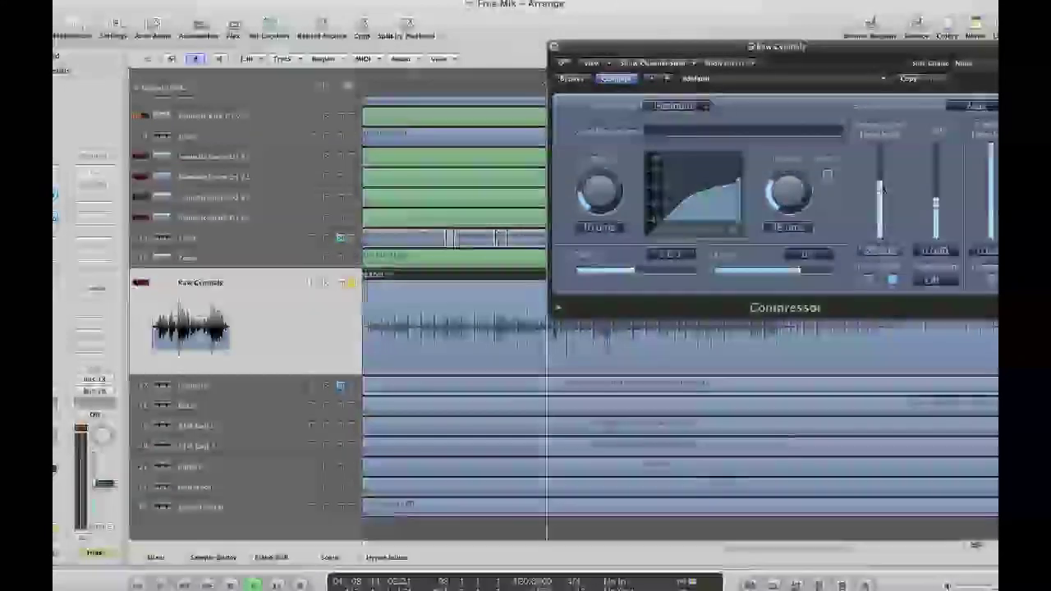
left_click_drag(674, 50, 531, 43)
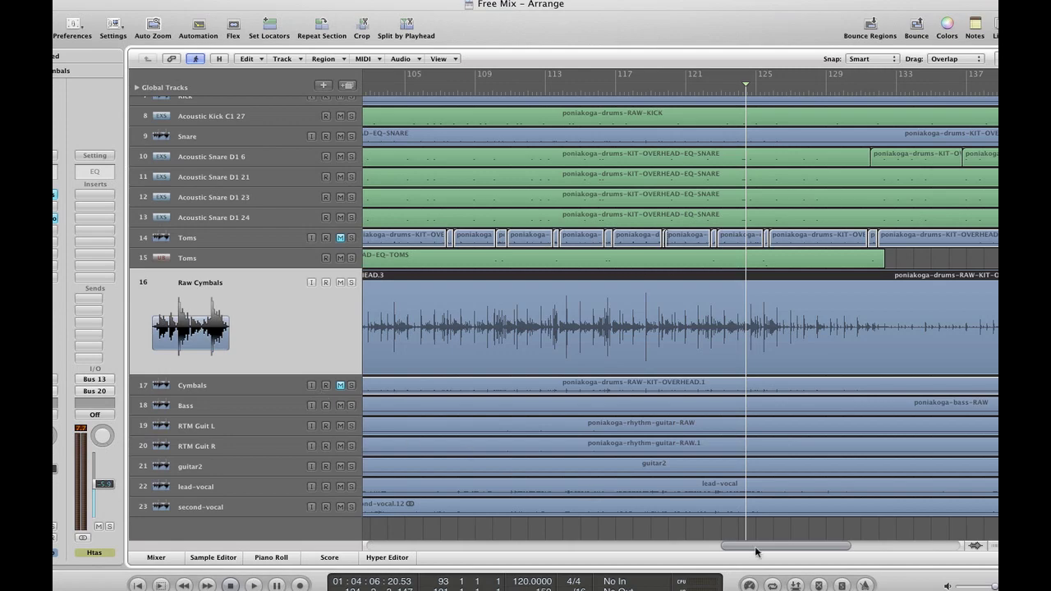
Add a new track that duplicates the Raw Cymbals track's settings
left_click_drag(756, 552, 445, 530)
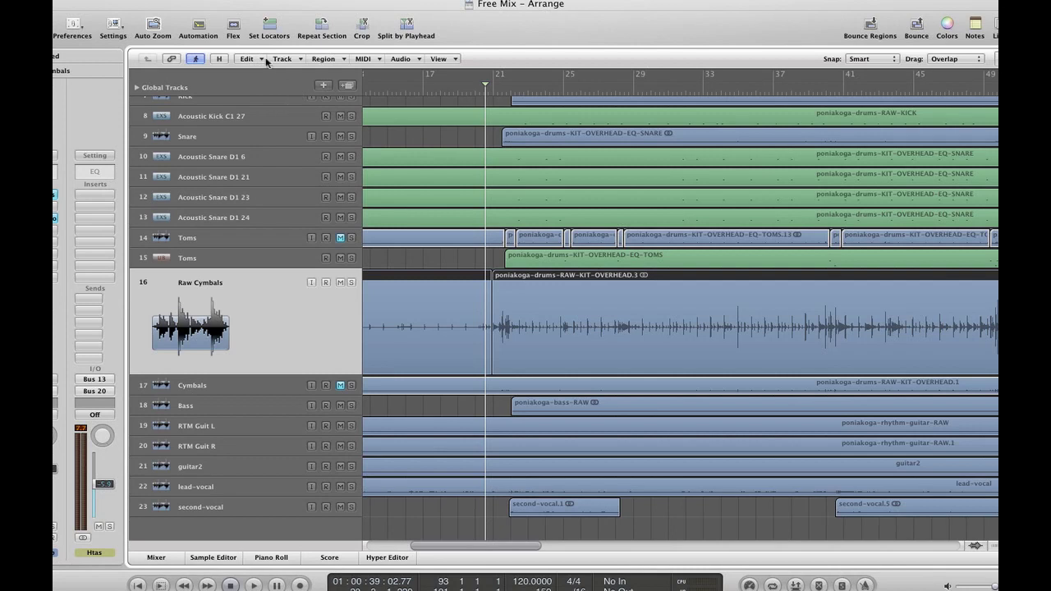
left_click(285, 59)
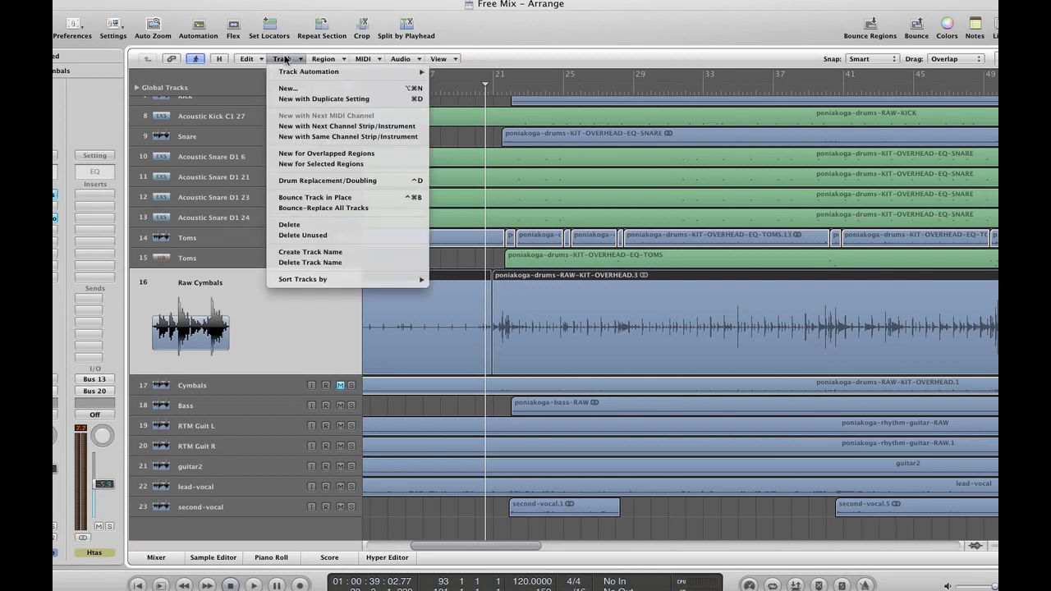
left_click(312, 98)
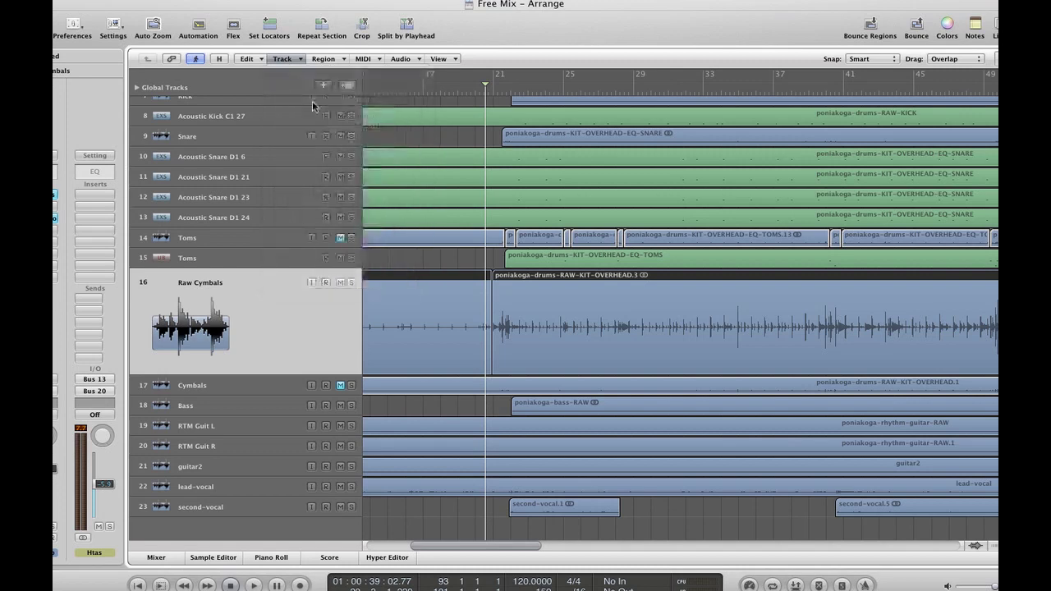
Copy the Raw Cymbals region that starts near bar 21 onto the new Audio 18 track at the same position
left_click(244, 57)
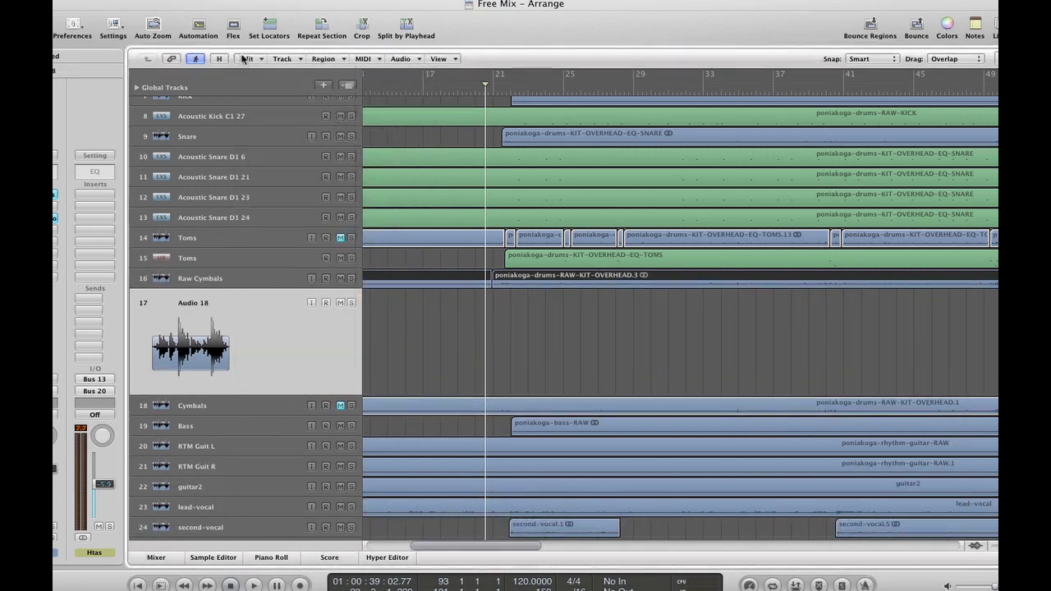
left_click(542, 302)
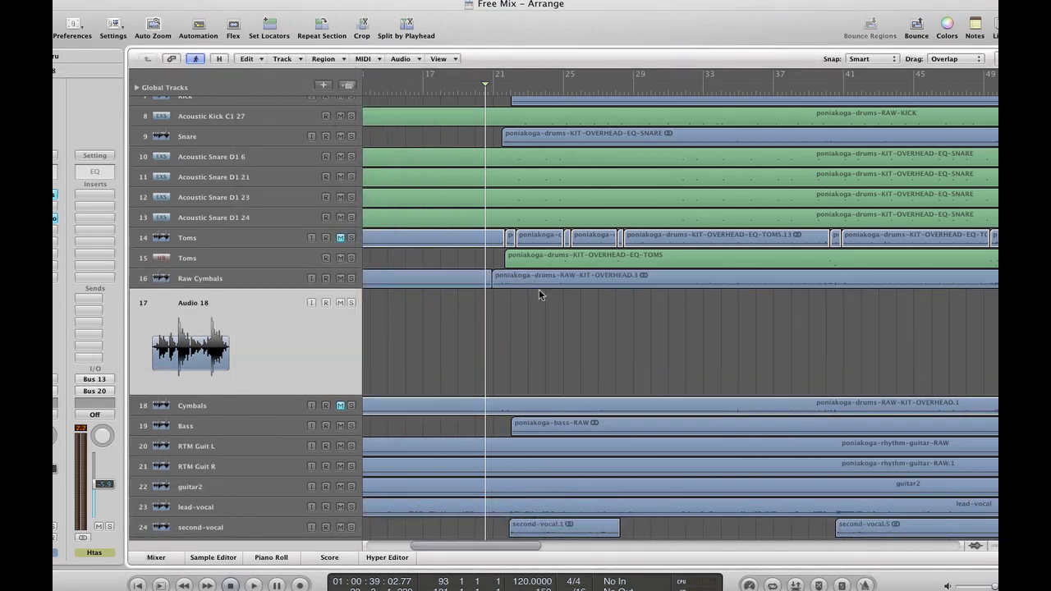
left_click_drag(539, 283, 539, 301)
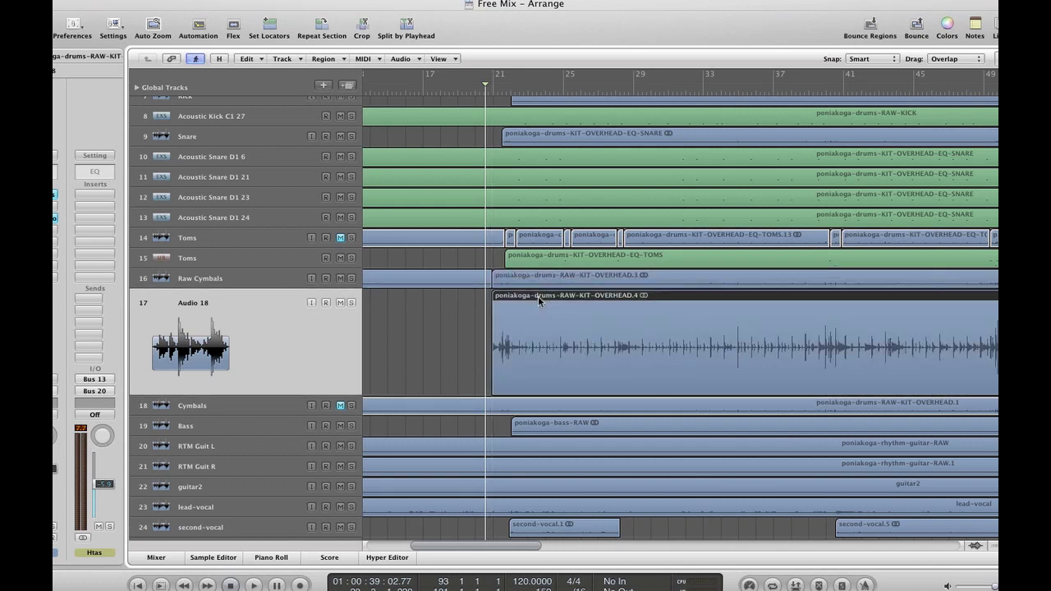